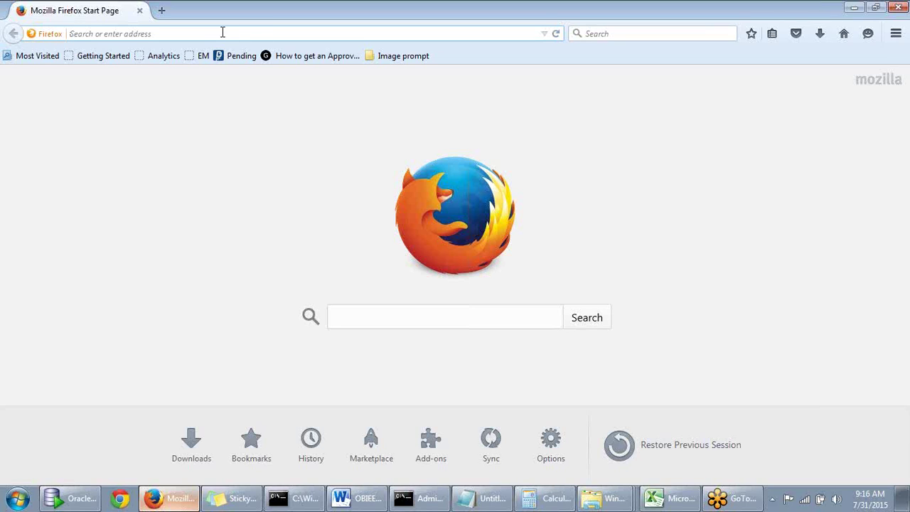
Load Google, then go to the dwbi:7001/analytics Oracle BI sign-in page
text(GO)
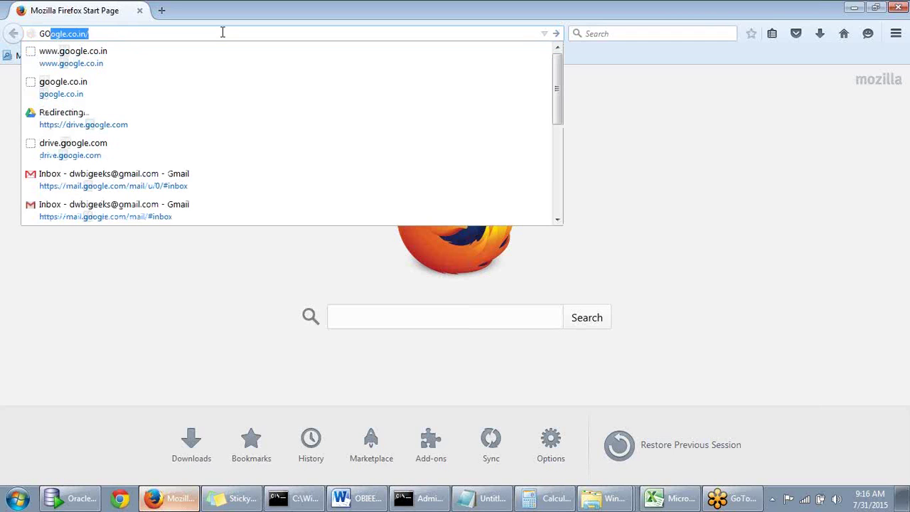
key(Return)
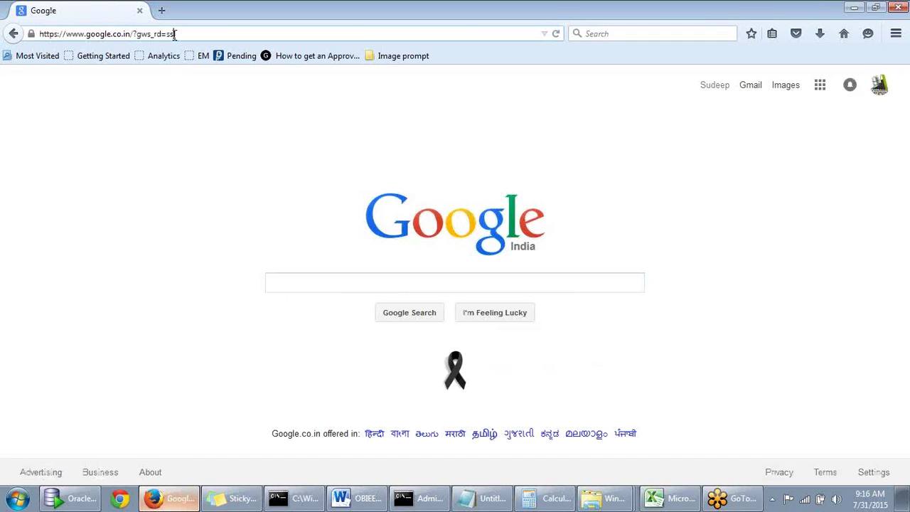
click(175, 34)
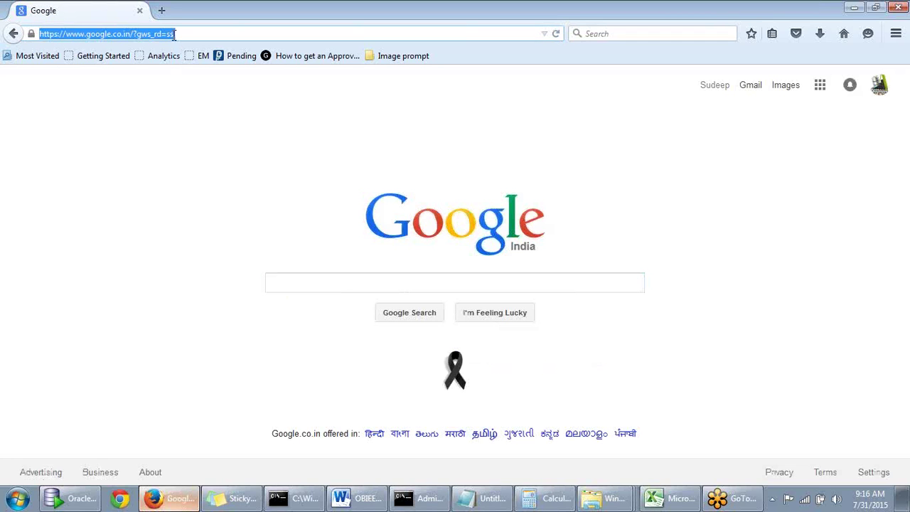
text(dw)
key(Return)
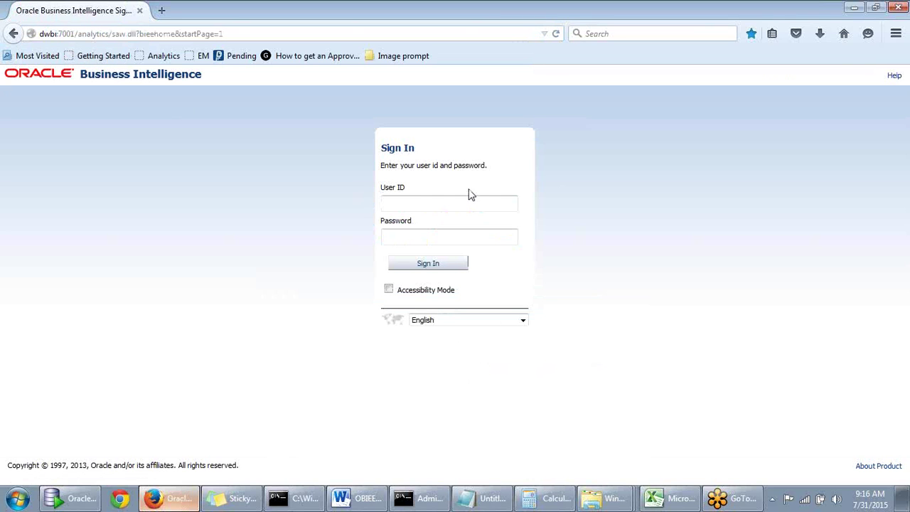
Enter a user ID and password and submit; the login is rejected as invalid
text(WE)
click(429, 222)
click(425, 239)
text(welcome1)
key(Return)
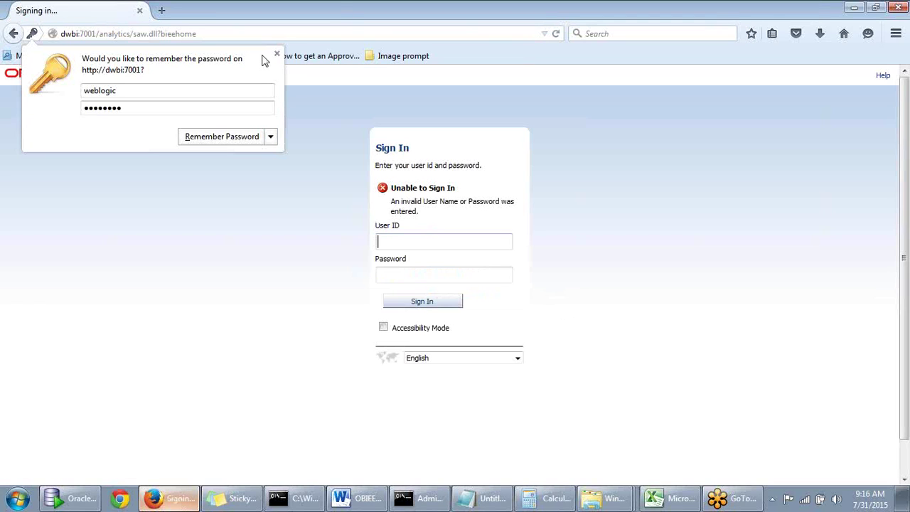
Dismiss the save-password prompt and pick the saved user ID suggestion
click(398, 240)
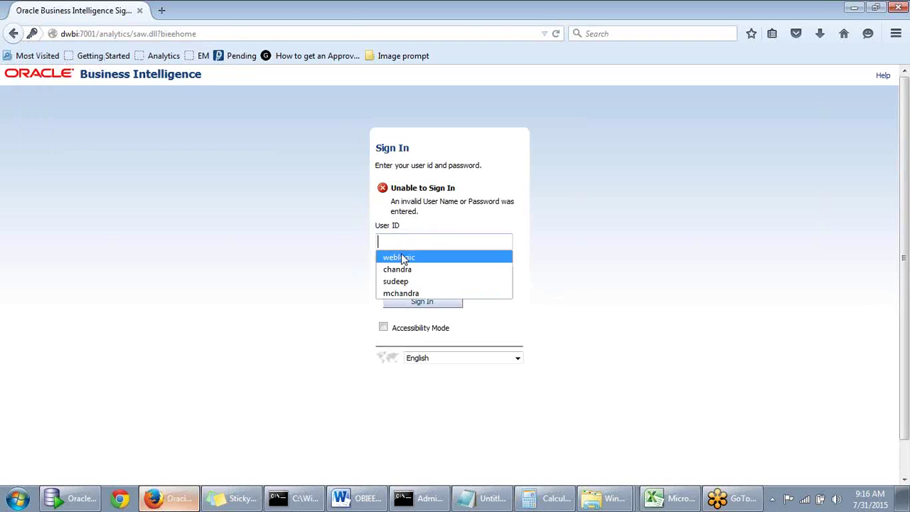
click(402, 259)
click(396, 274)
Find and select the password line in the Sticky Notes credentials note
click(231, 498)
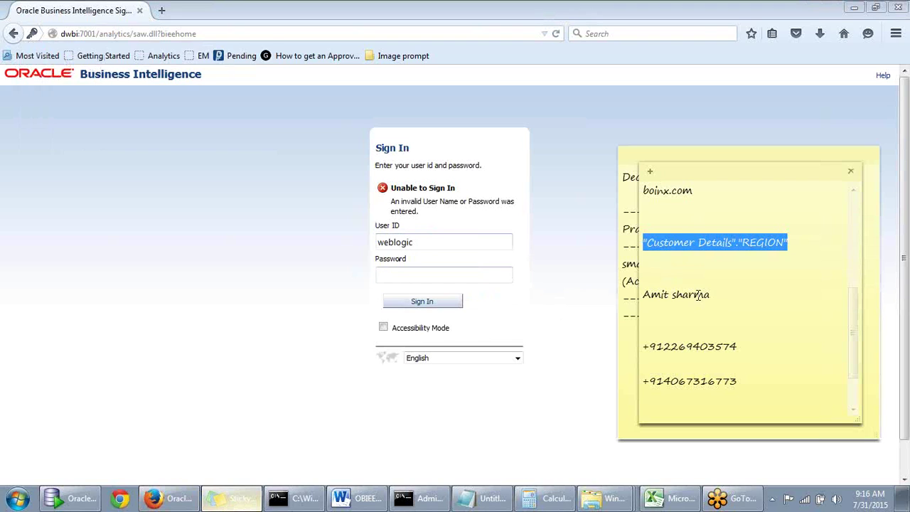
click(619, 278)
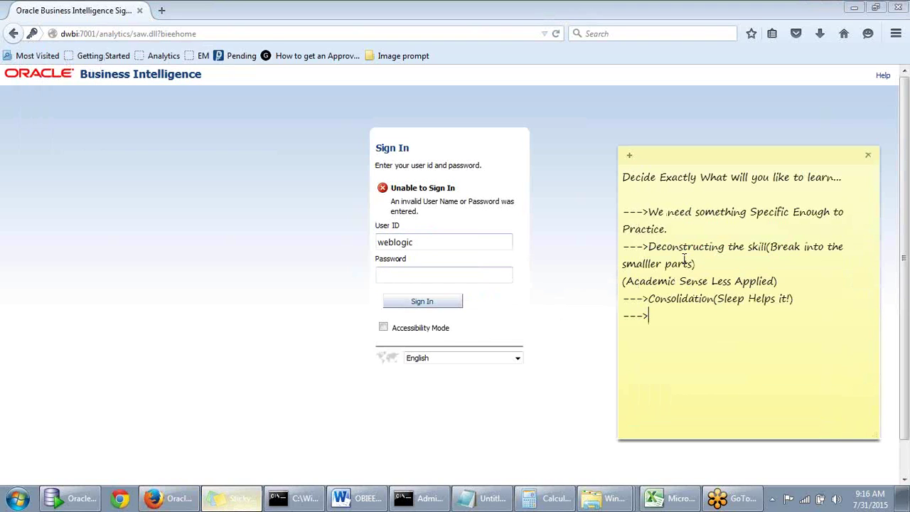
drag(761, 158, 769, 194)
click(762, 173)
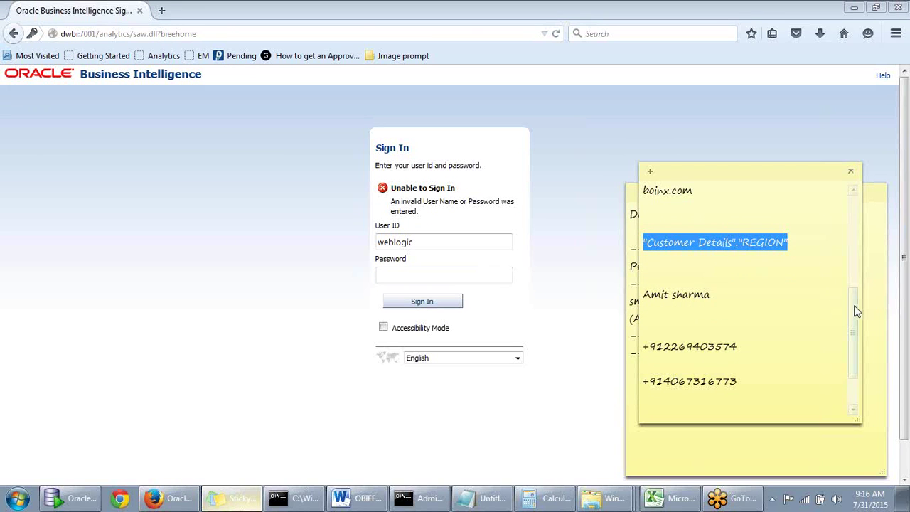
drag(853, 307, 854, 226)
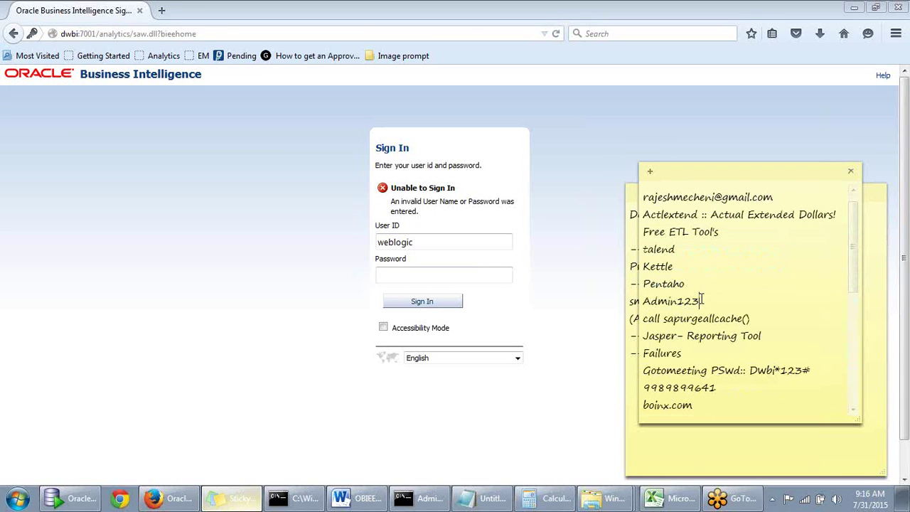
drag(703, 301, 633, 301)
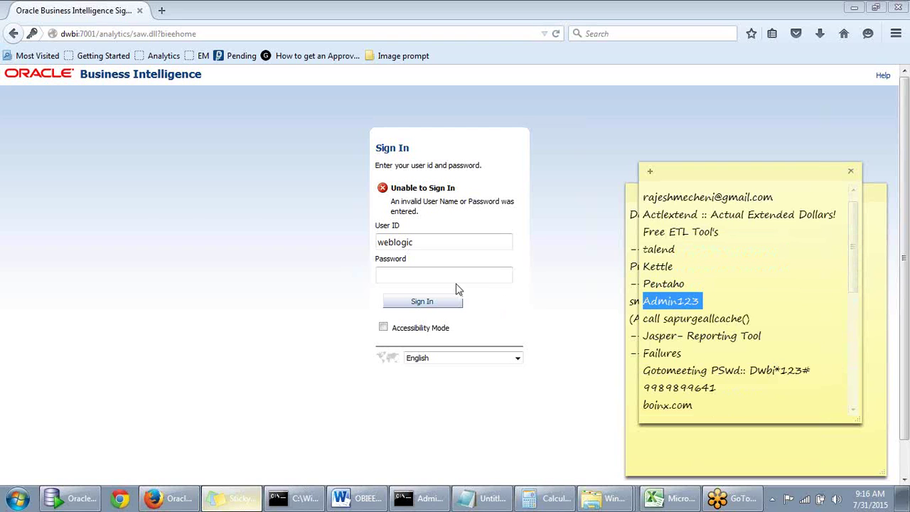
Enter the correct password and sign in to reach the BI Home page
click(455, 277)
text(Admin123)
click(439, 306)
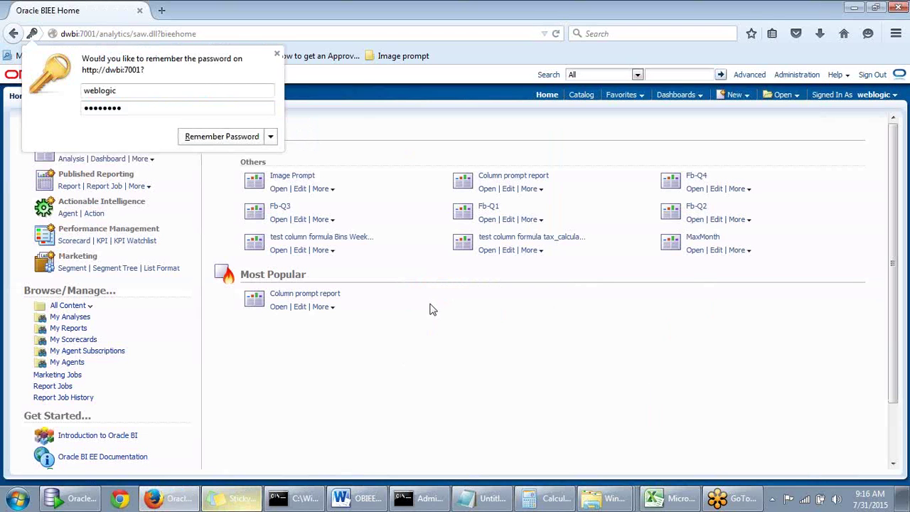
Start a new analysis on Sales Subject area M and add the REGION column
click(276, 54)
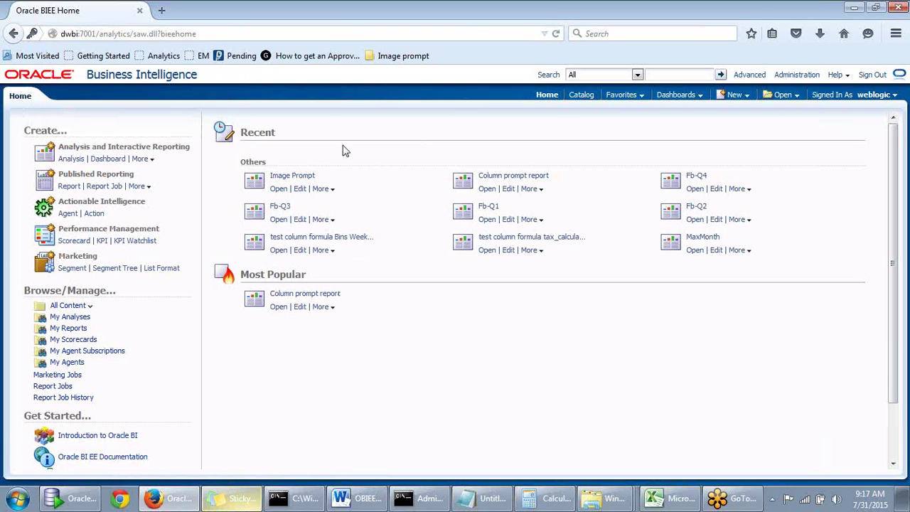
click(67, 163)
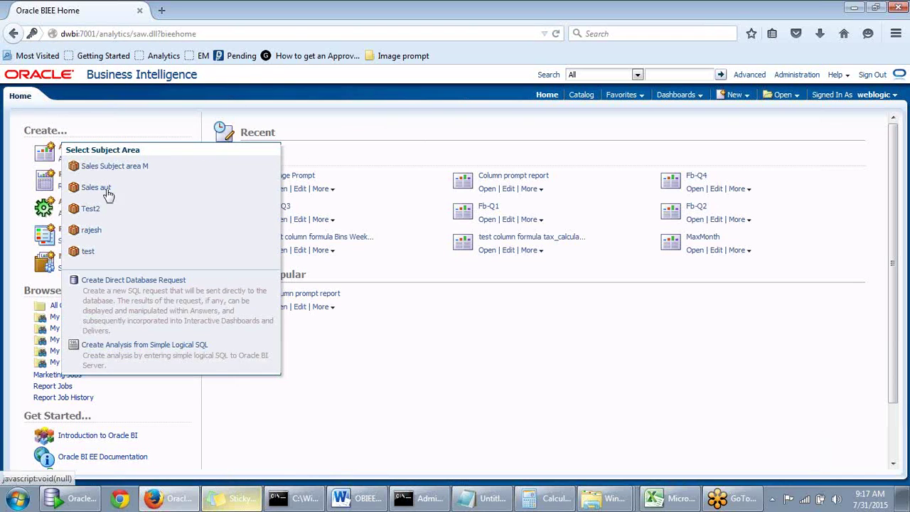
click(111, 169)
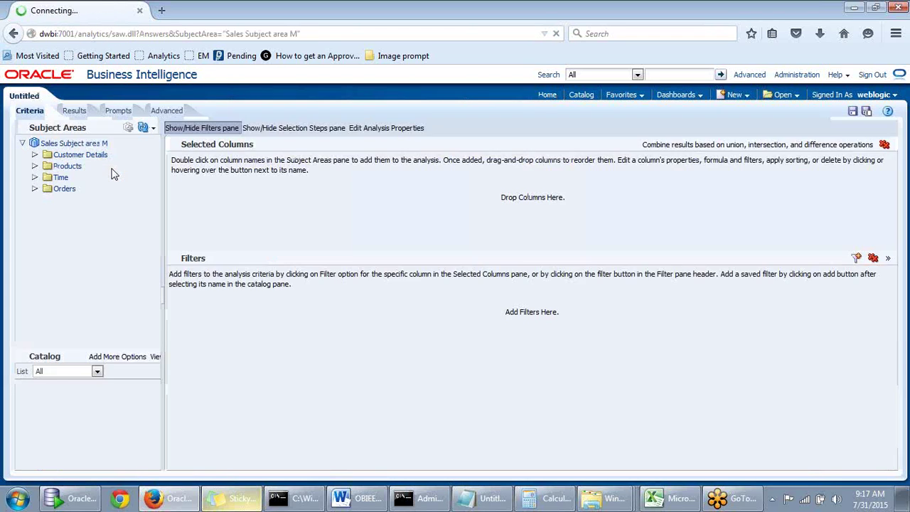
click(34, 155)
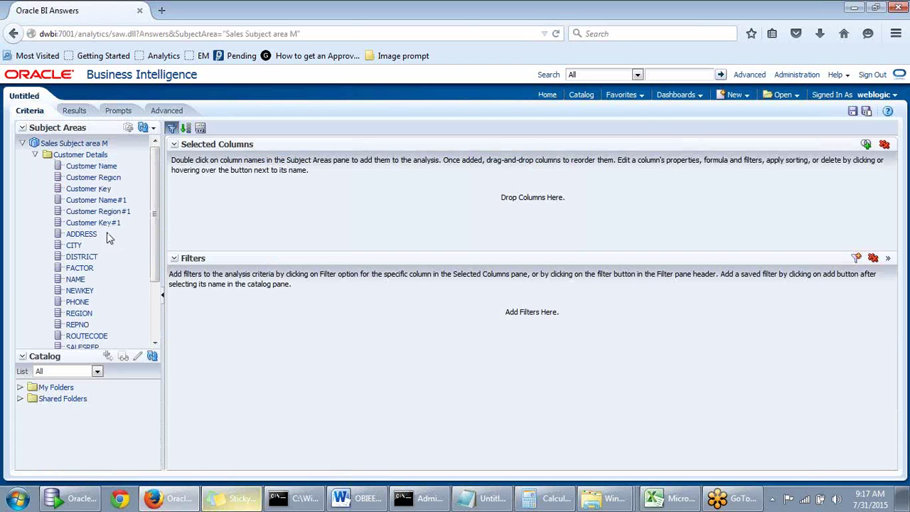
double_click(78, 313)
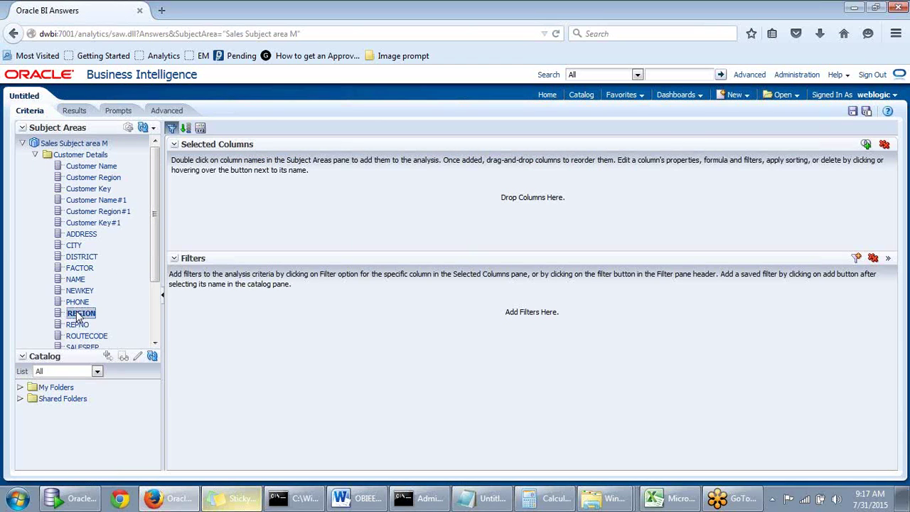
click(34, 154)
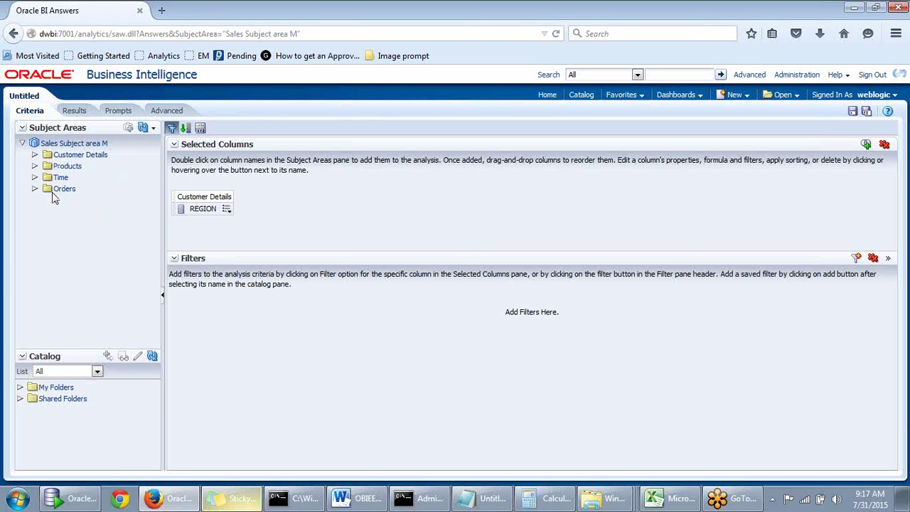
Add Year and Dollars, move the Time column first, and view the results
click(34, 177)
drag(156, 217, 157, 284)
scroll(158, 274, down, 2)
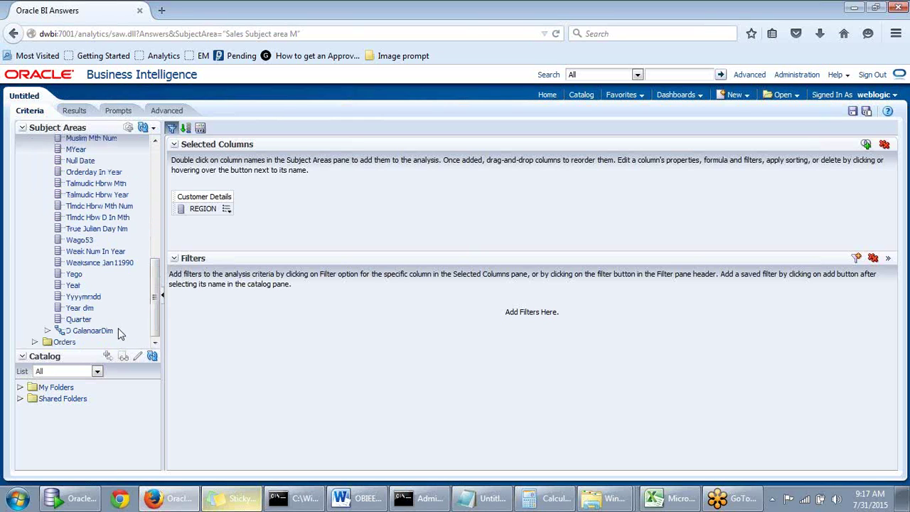
double_click(75, 285)
click(35, 342)
click(46, 330)
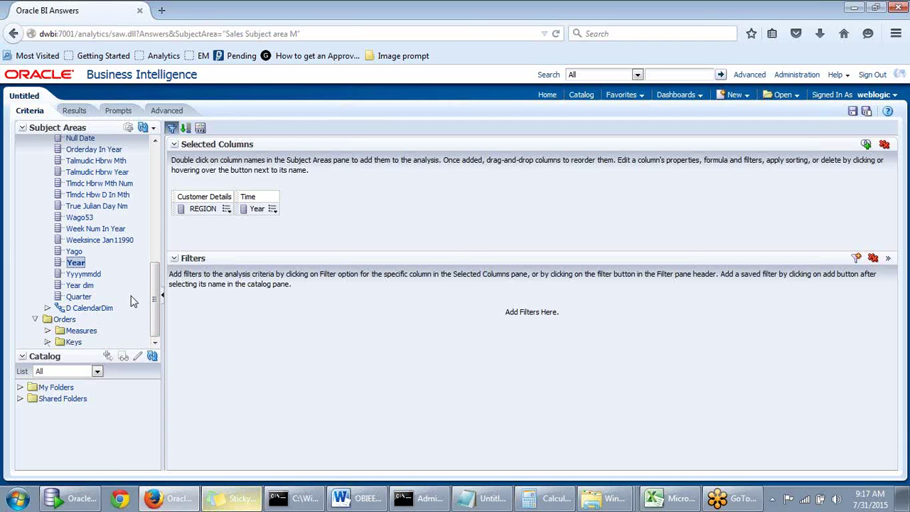
drag(154, 281, 158, 314)
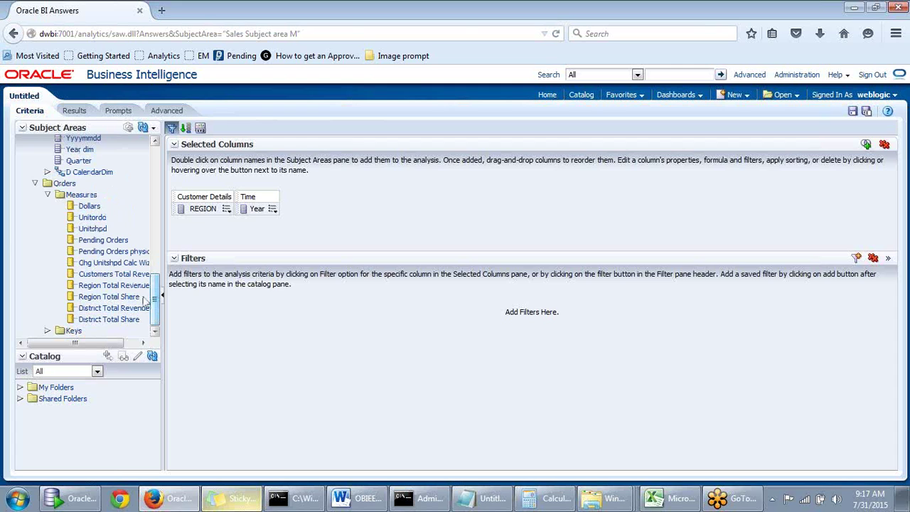
double_click(93, 206)
drag(256, 199, 186, 203)
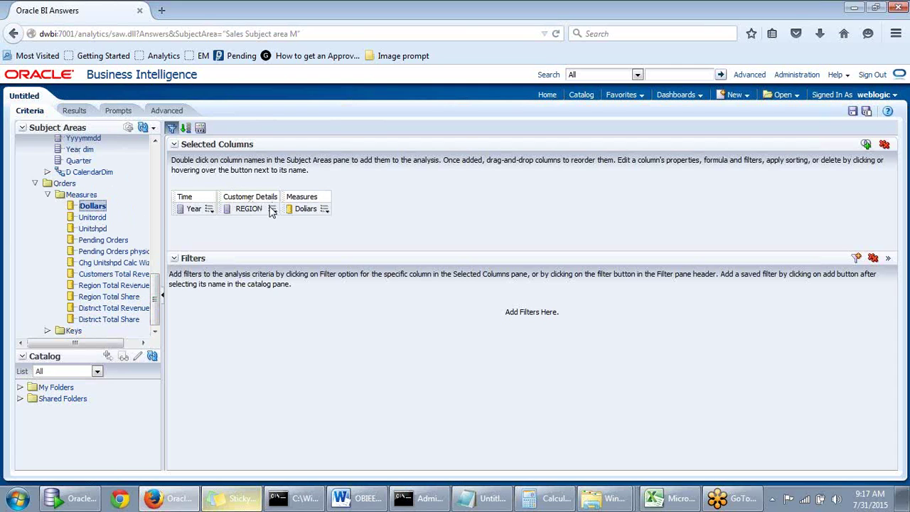
click(74, 112)
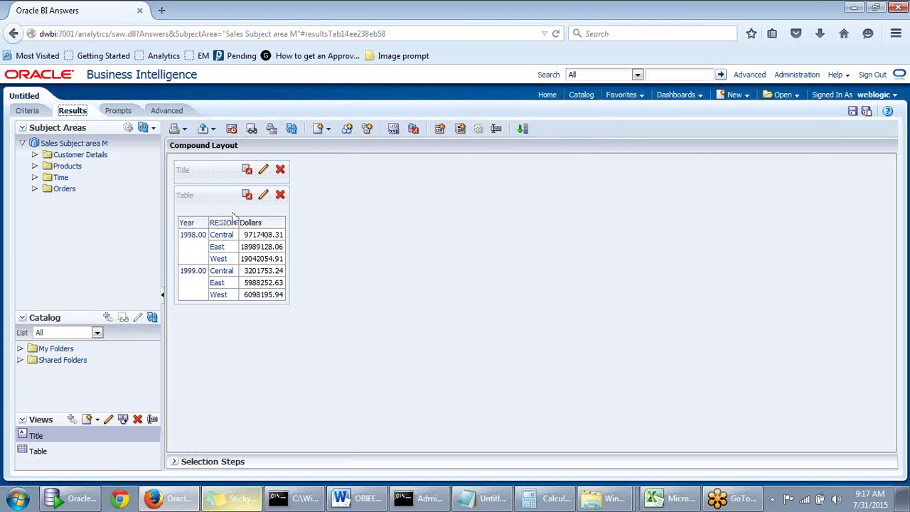
Return to the Criteria tab at the REGION column's options button
click(17, 112)
mouse_move(273, 210)
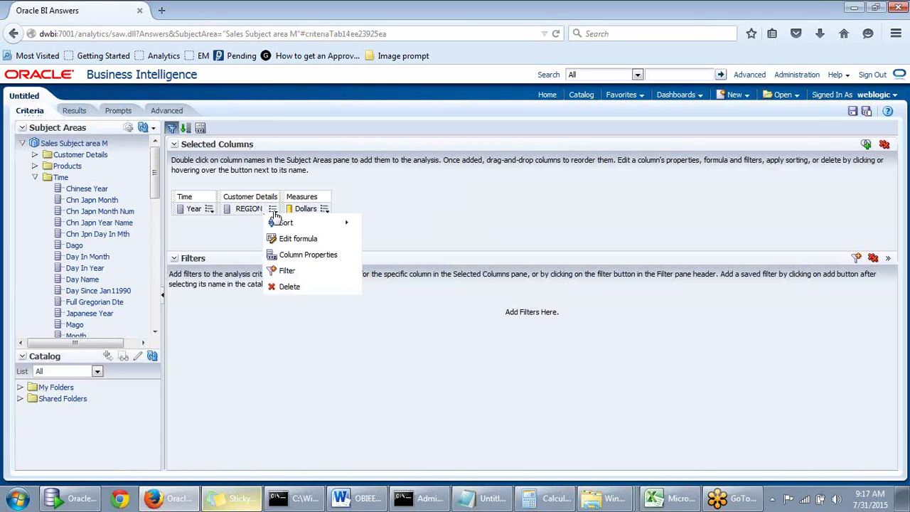
Start a new REGION filter using the is equal to / is in operator
click(281, 273)
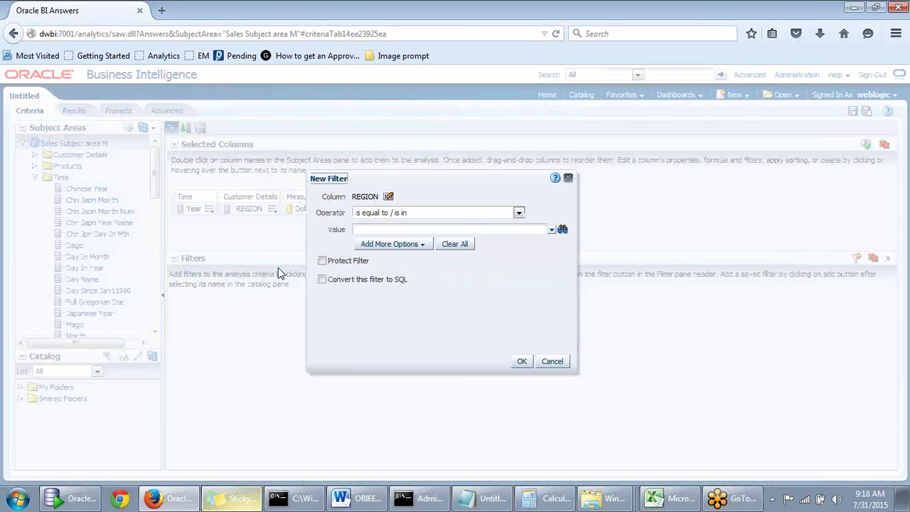
click(518, 214)
click(519, 214)
click(519, 213)
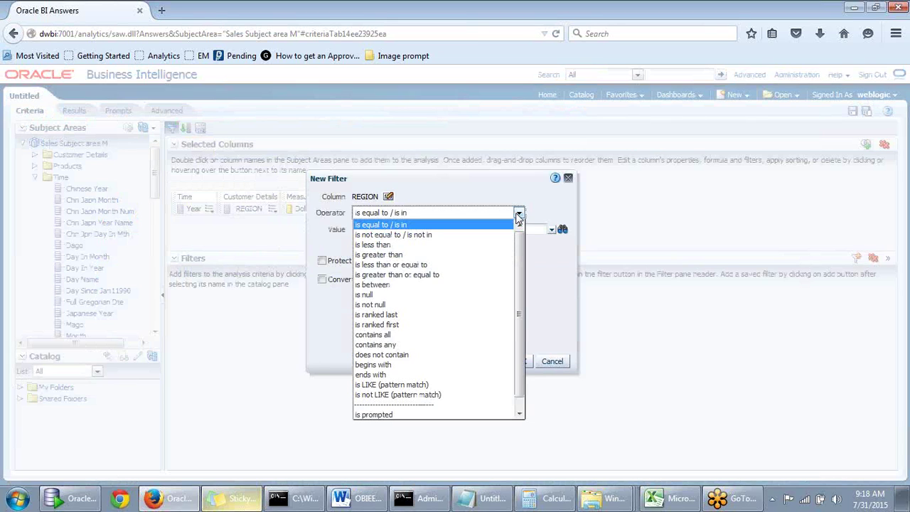
click(517, 214)
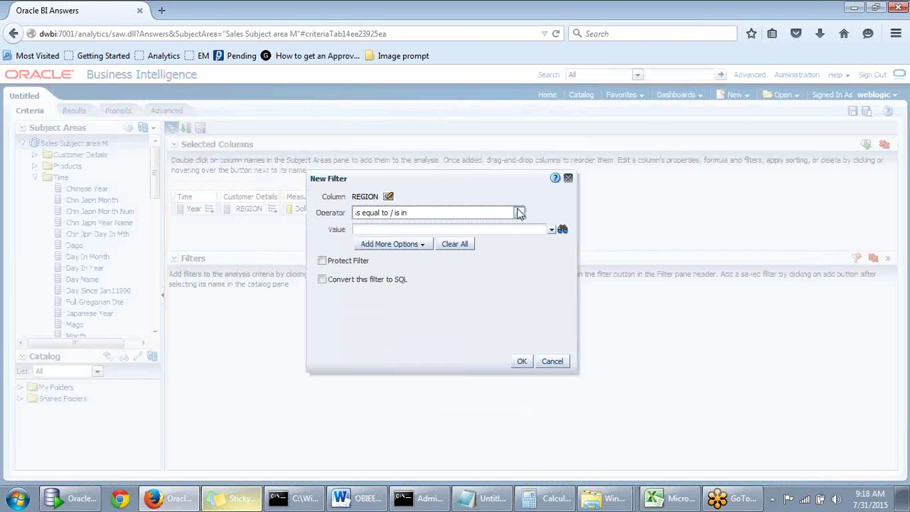
click(407, 228)
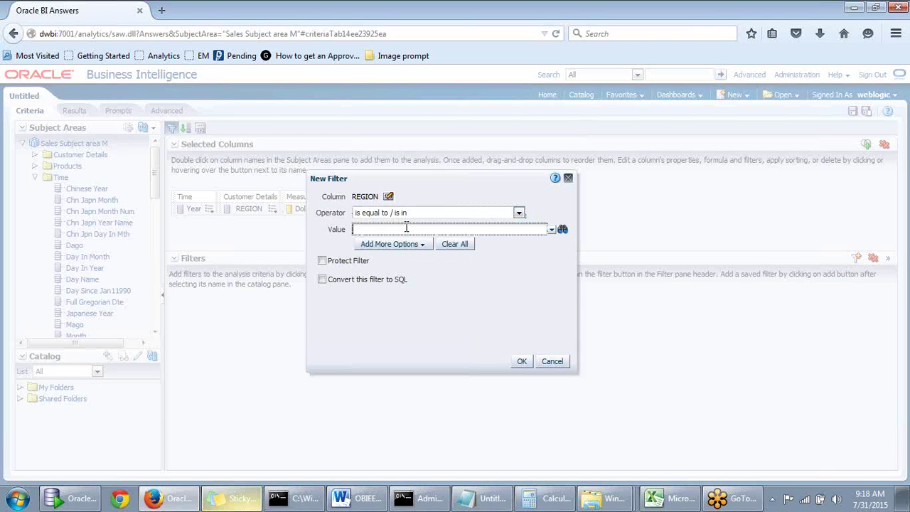
click(519, 212)
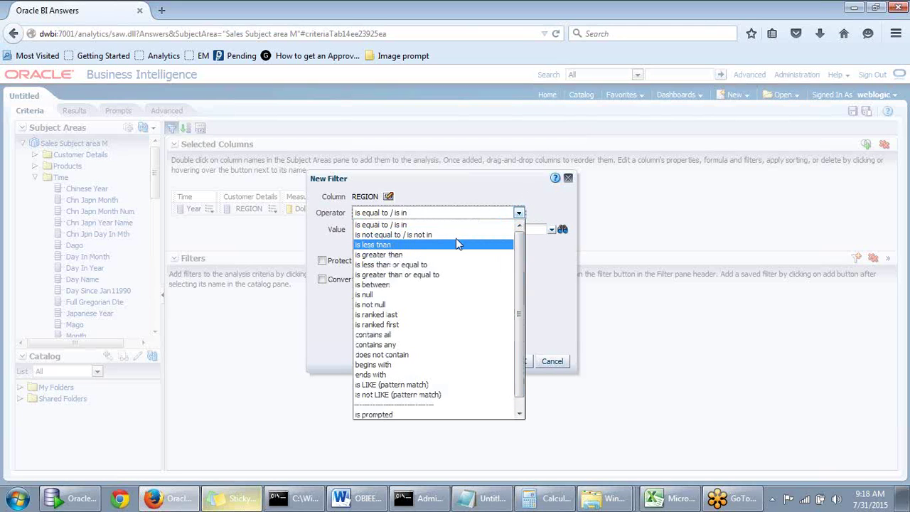
click(427, 226)
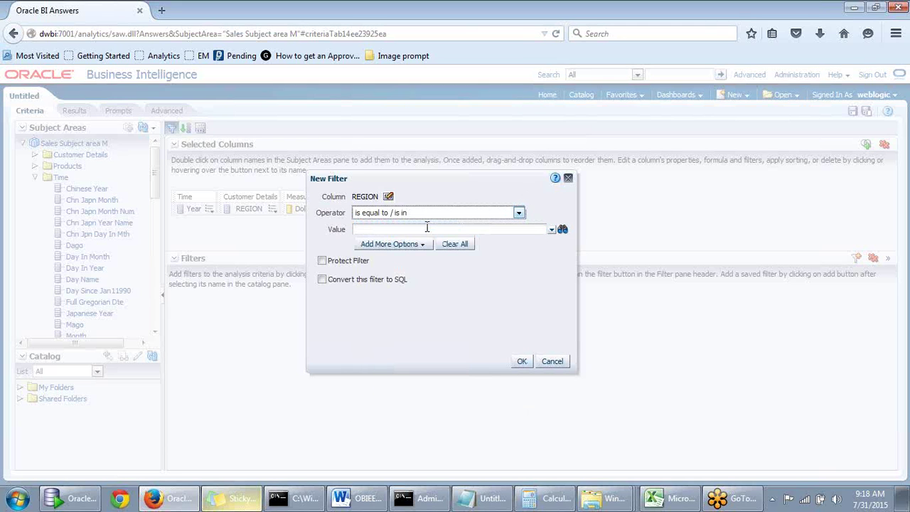
Convert the filter to SQL and place the caret in the Advanced SQL Filter clause
click(322, 280)
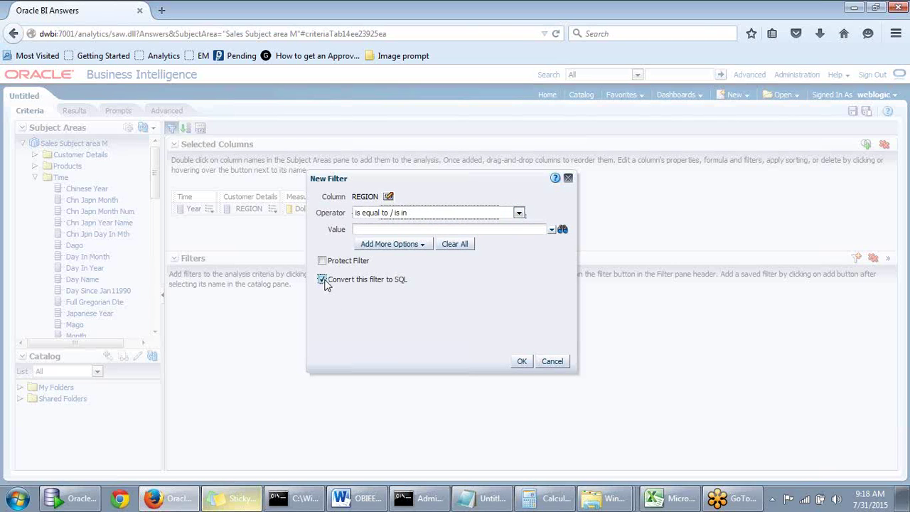
click(523, 362)
click(125, 120)
Select the REGION SQL clause text, then cancel the Advanced SQL Filter without adding it
key(ctrl+a)
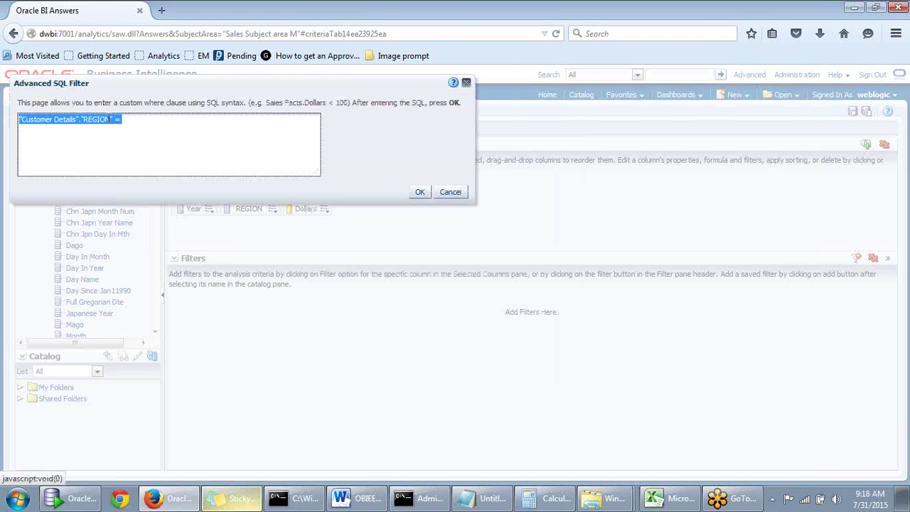
drag(181, 87, 325, 176)
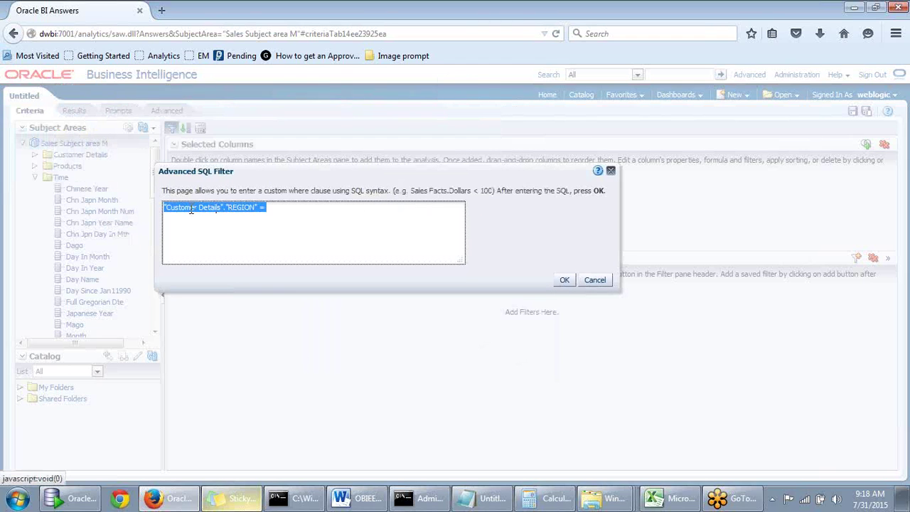
click(273, 209)
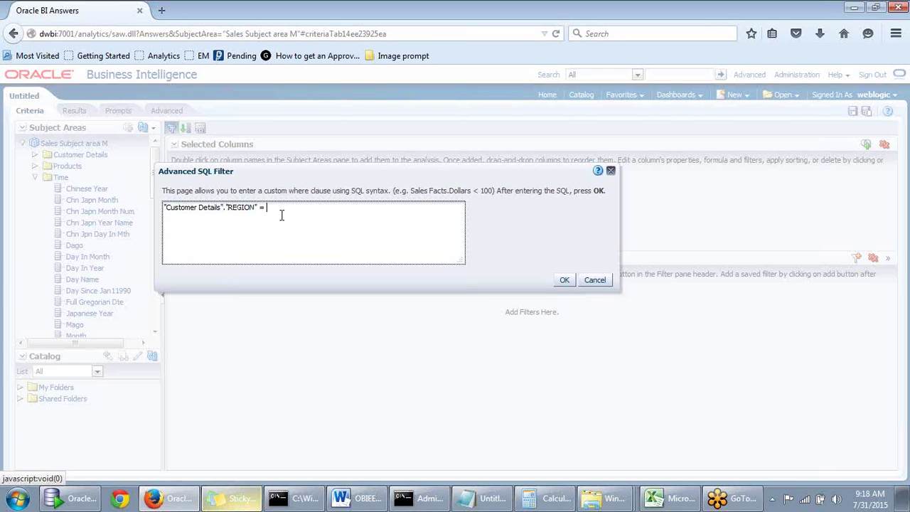
key(ctrl+a)
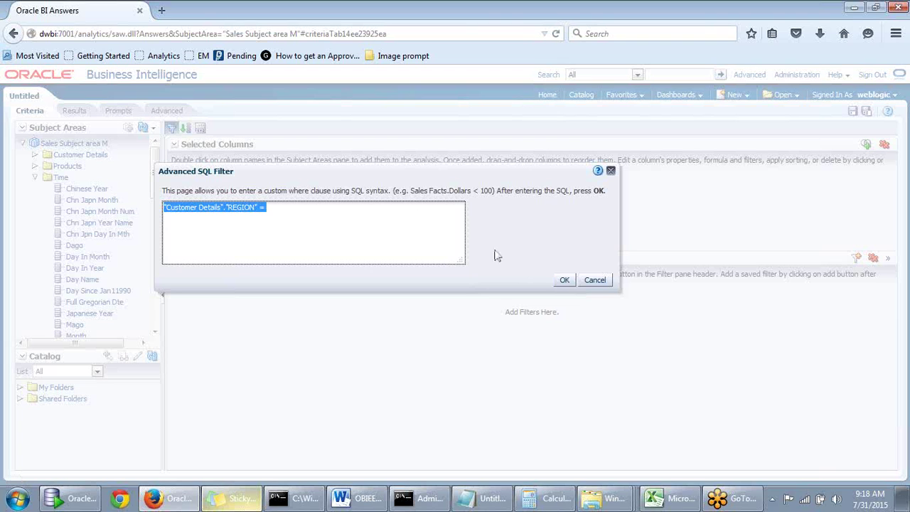
click(587, 278)
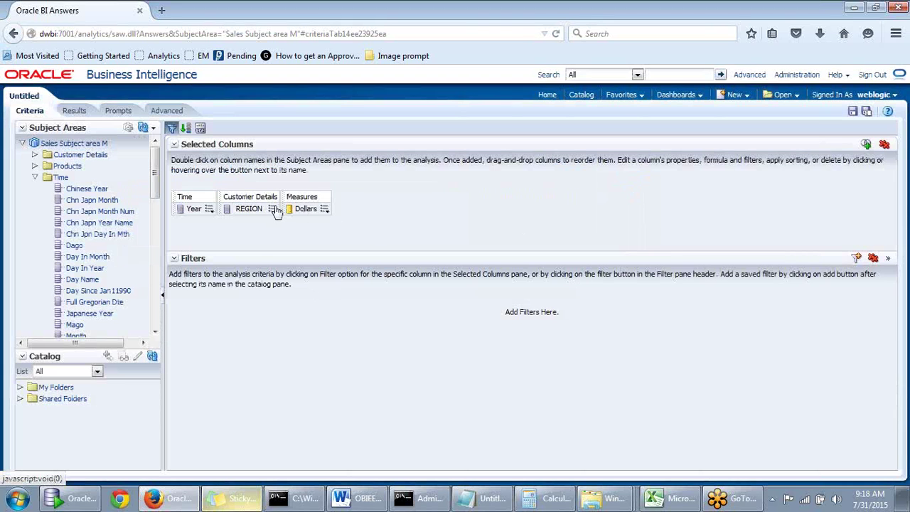
Create a new REGION filter with is equal to / is in, ticked Convert this filter to SQL
click(273, 209)
click(291, 267)
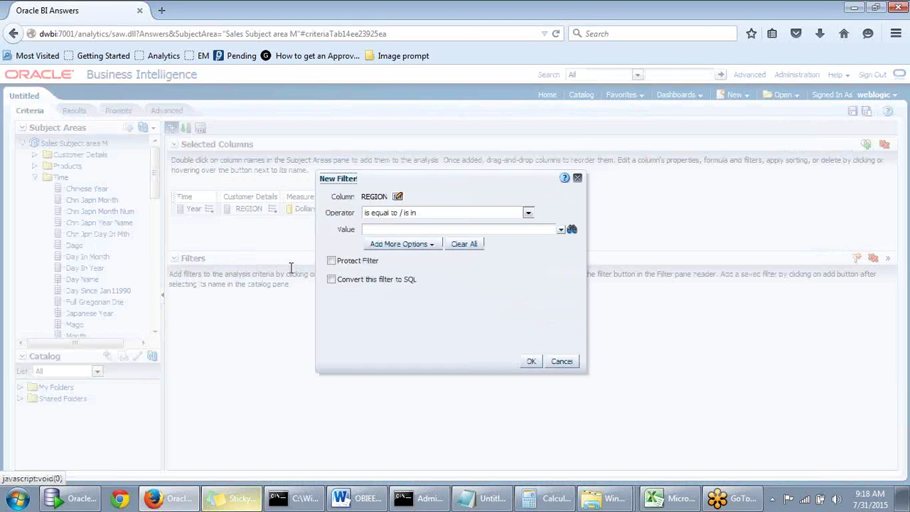
click(528, 212)
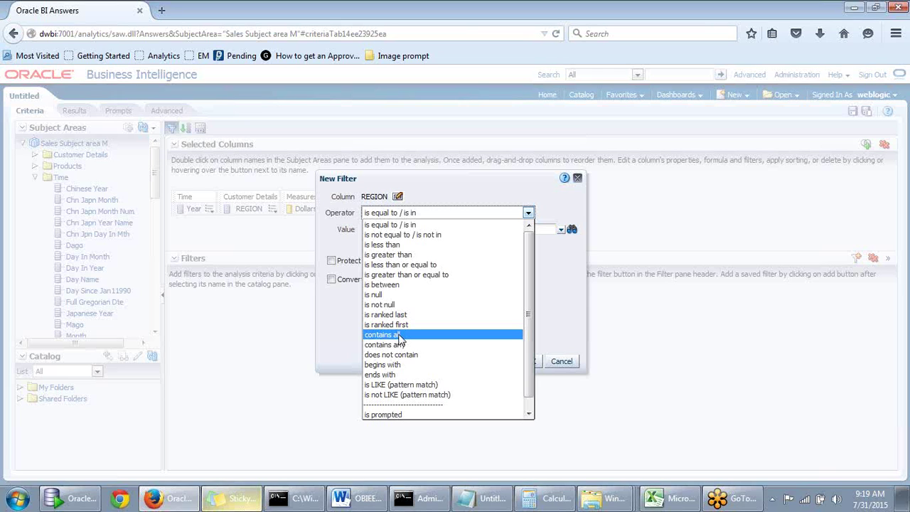
click(580, 284)
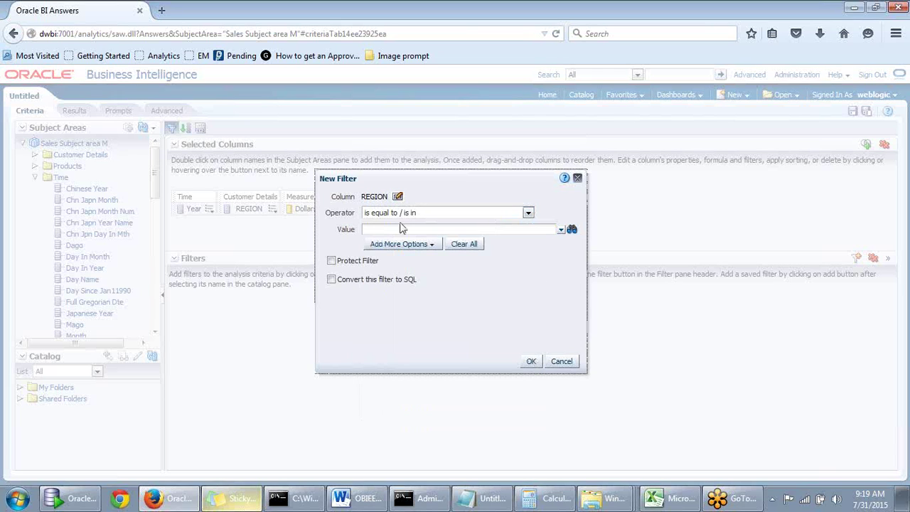
click(332, 279)
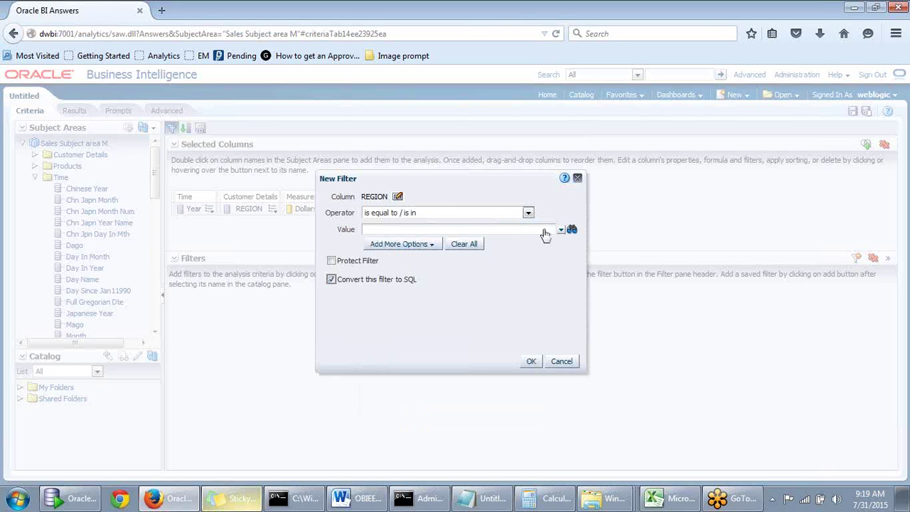
click(561, 230)
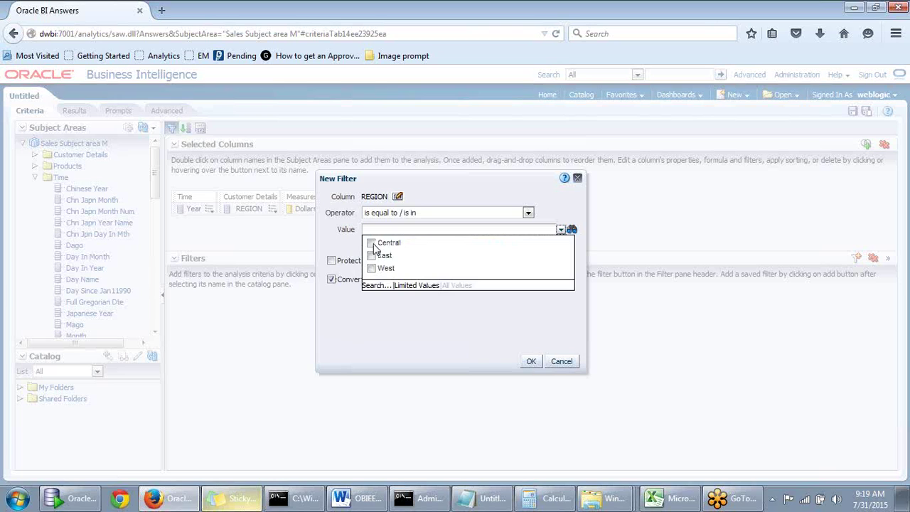
click(319, 254)
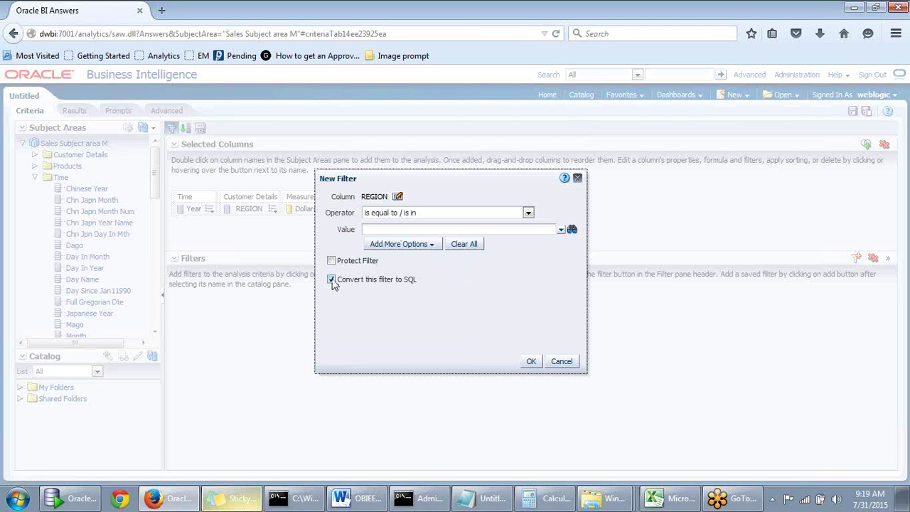
Open the Advanced SQL Filter and place the caret in its REGION clause
click(531, 361)
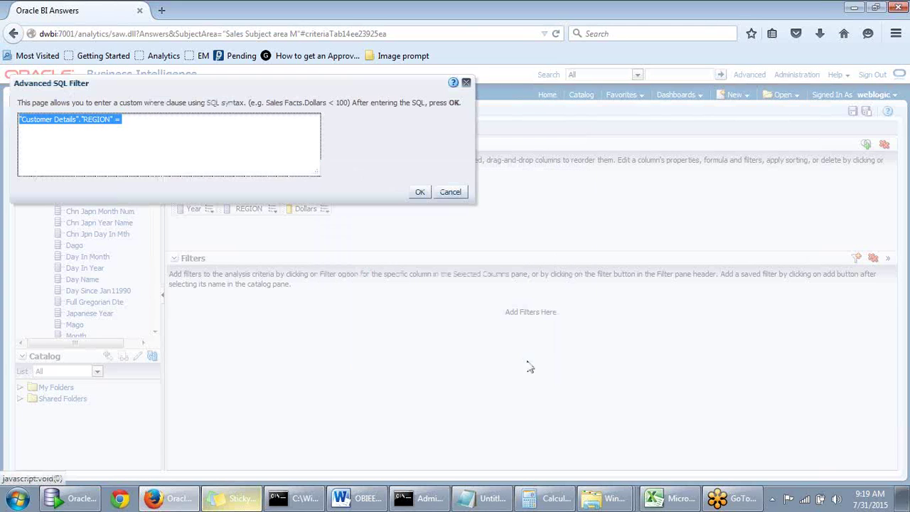
click(113, 127)
drag(183, 103, 218, 85)
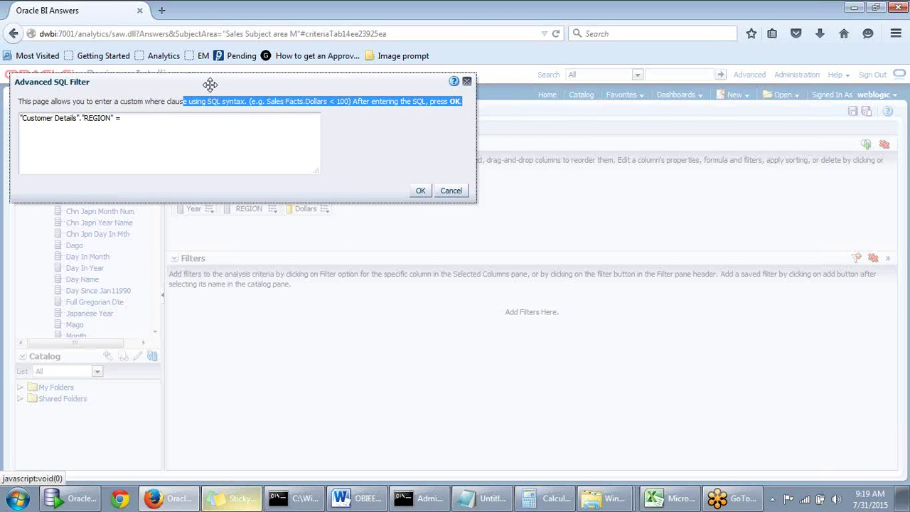
click(172, 114)
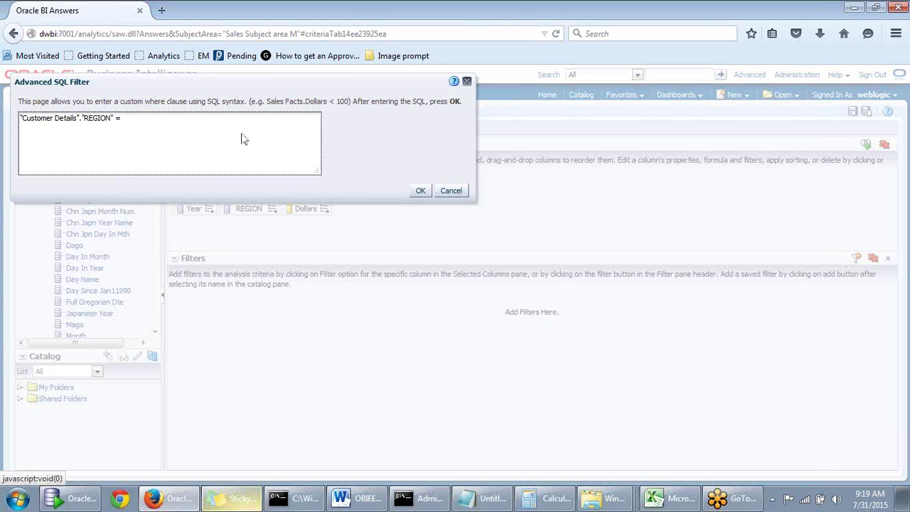
Copy the saved SELECT query for Central from Notepad
key(alt+Tab)
scroll(342, 176, up, 3)
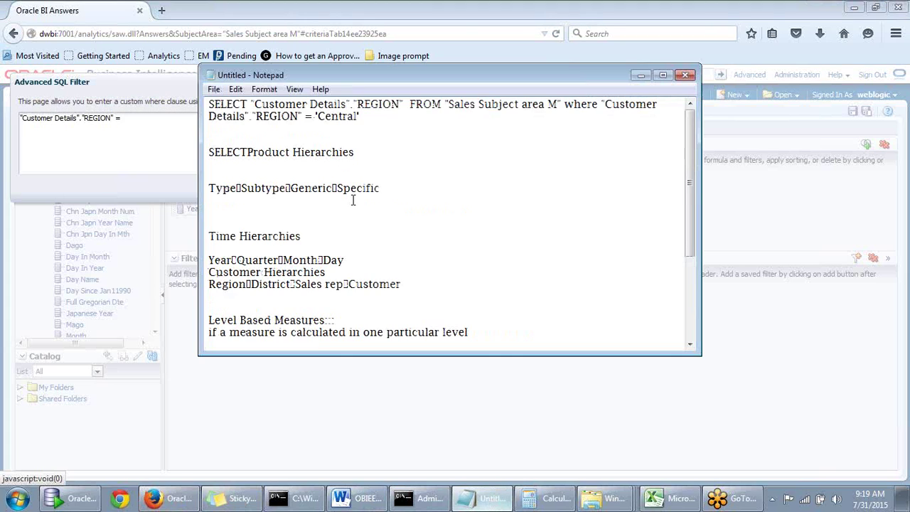
drag(364, 122, 199, 103)
key(ctrl+c)
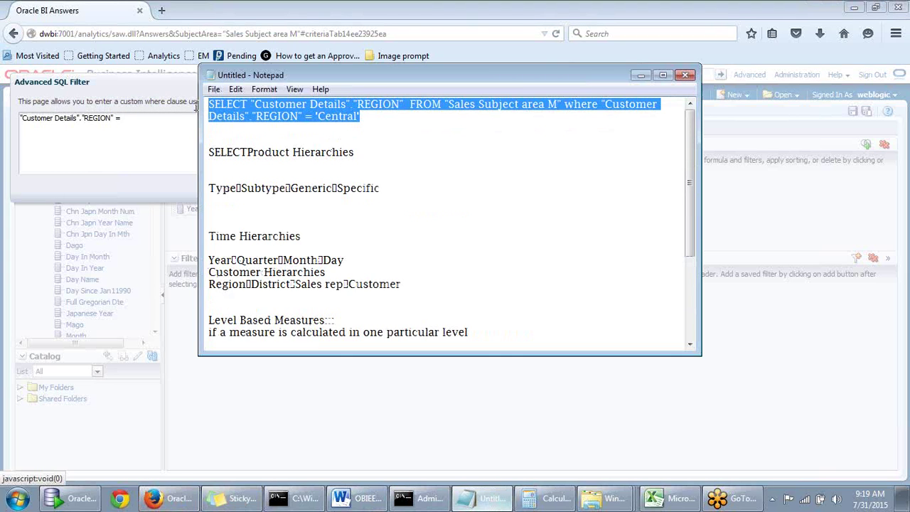
click(641, 77)
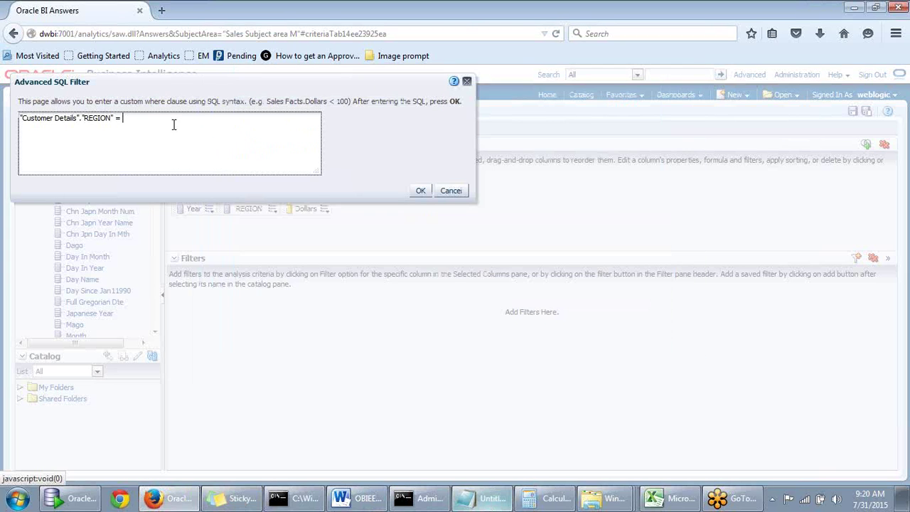
Replace the clause with the pasted SELECT query for REGION = 'Central' and add the filter
key(ctrl+a)
key(ctrl+v)
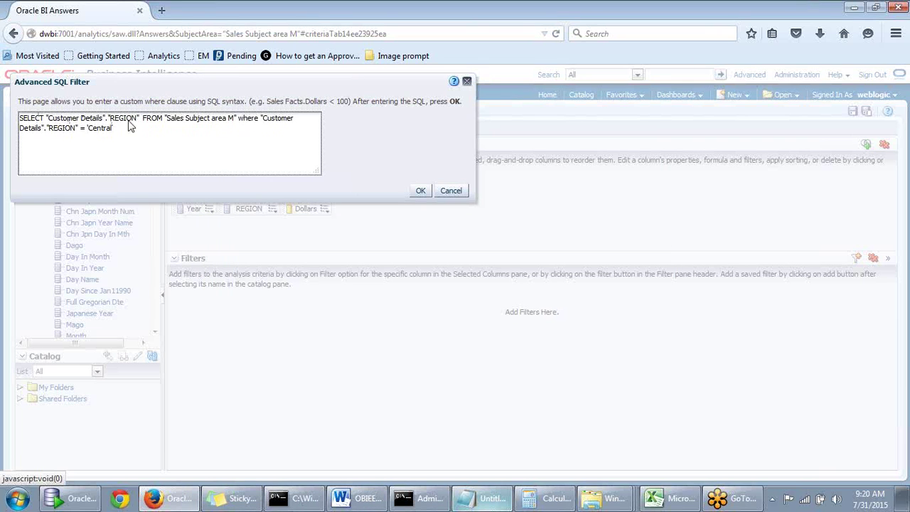
drag(176, 101, 416, 102)
drag(304, 83, 459, 108)
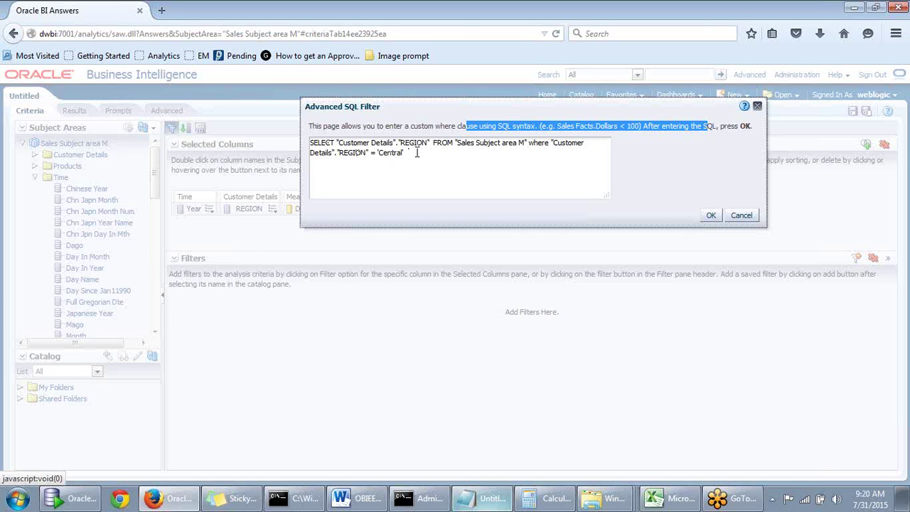
click(710, 216)
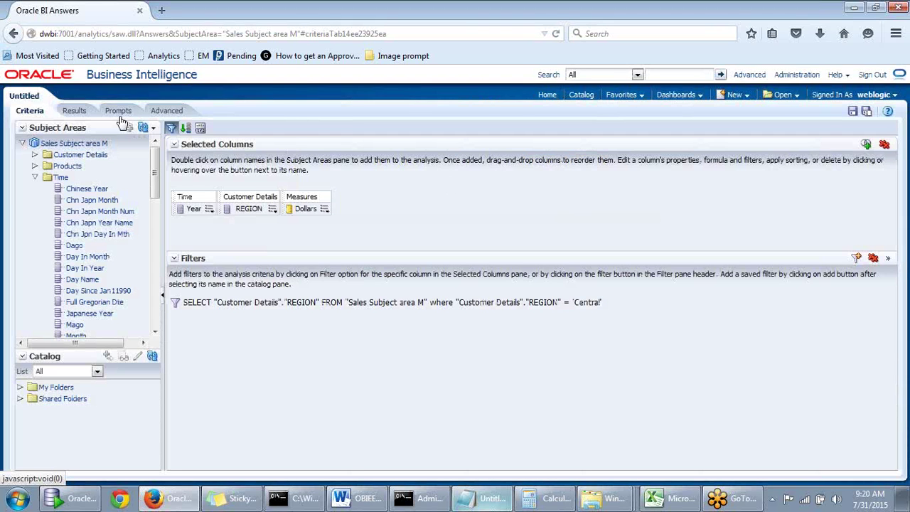
click(75, 112)
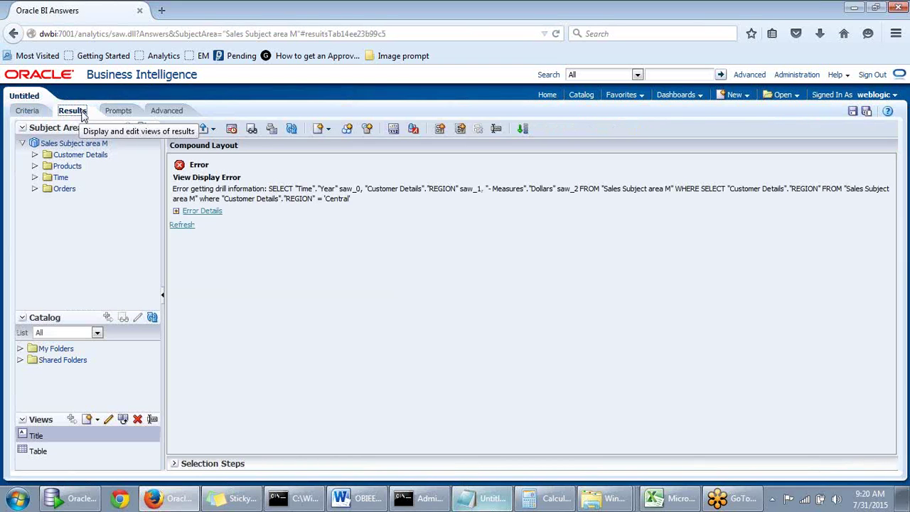
click(40, 114)
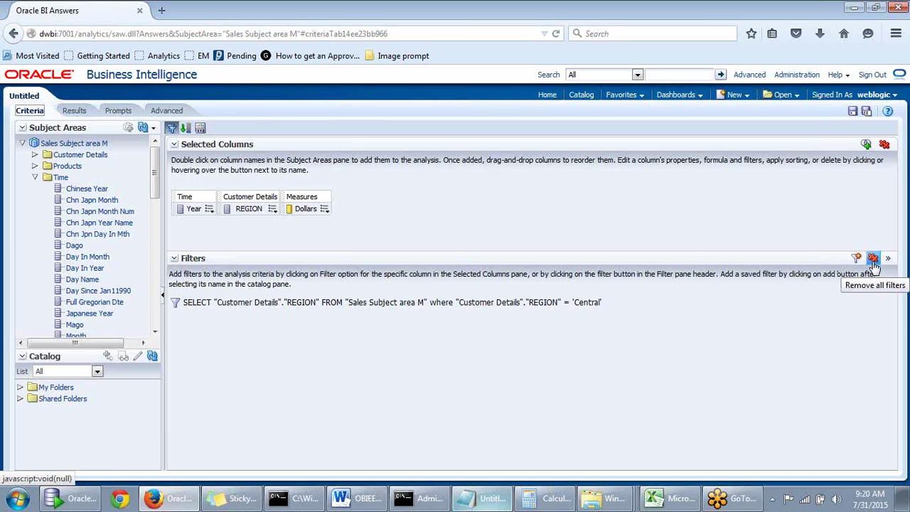
Replace all filters with a REGION is equal to filter using the pasted SELECT query, then preview
click(874, 260)
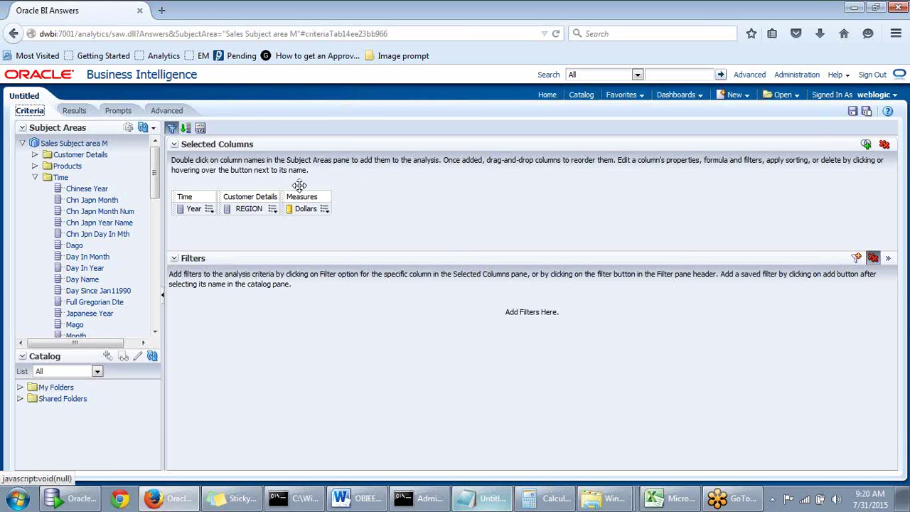
click(273, 209)
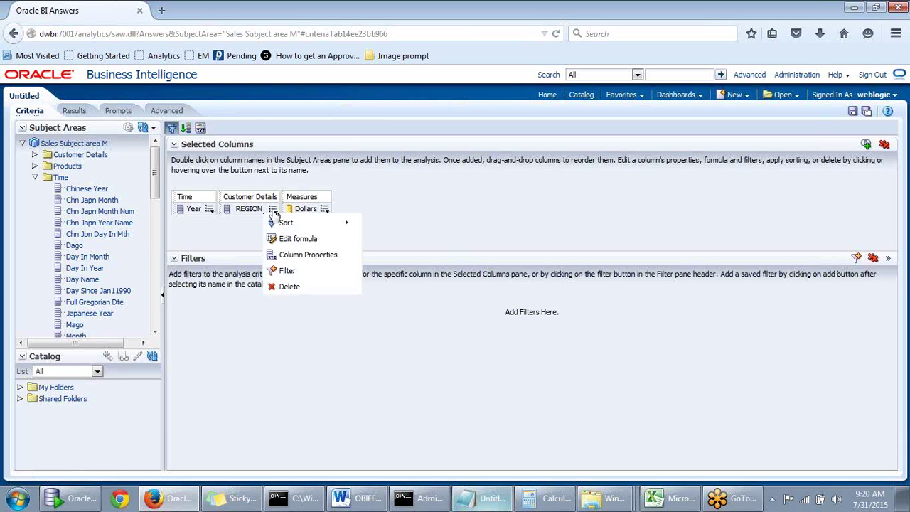
click(287, 270)
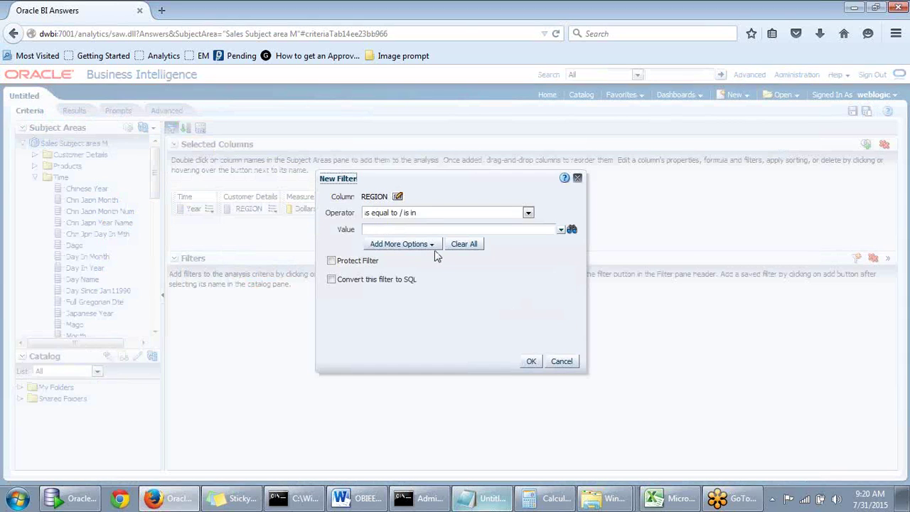
click(411, 230)
text(SELECT "Customer Details"."REGION" FROM "Sales Subject area M" where "Customer Details"."REGION" = 'Central')
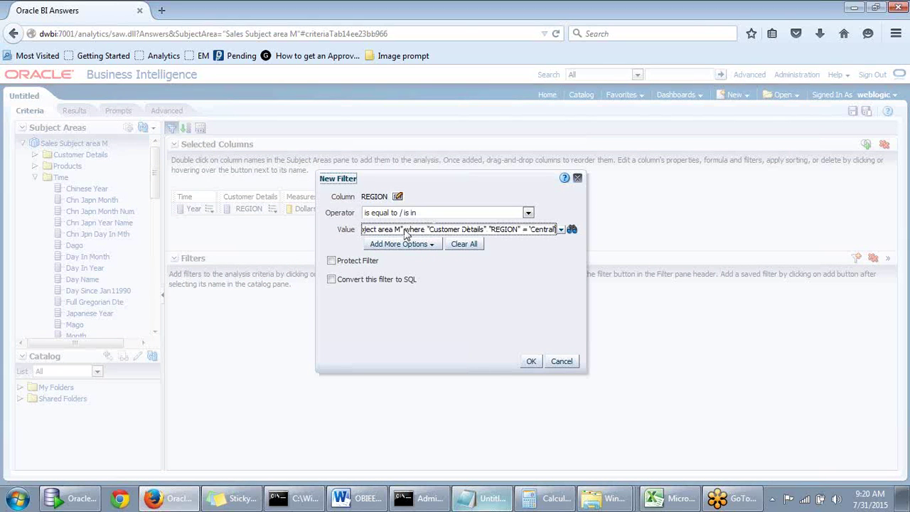
click(531, 362)
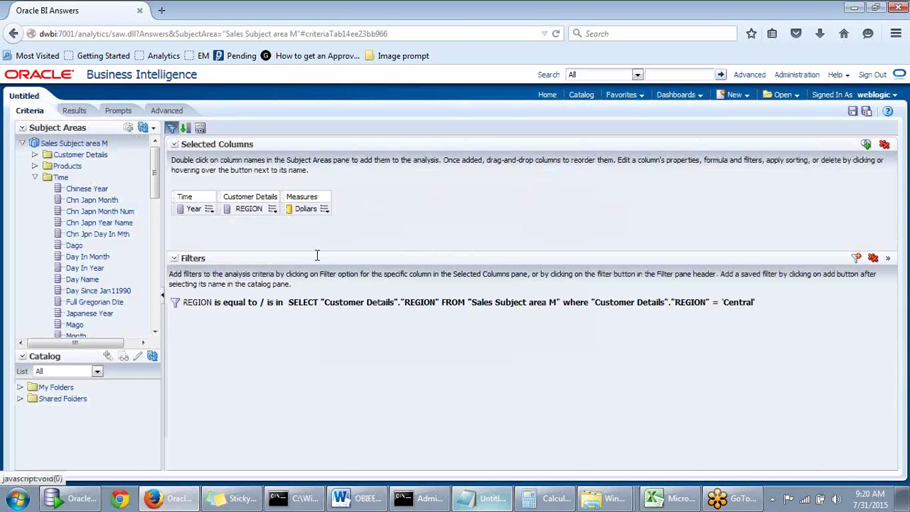
click(84, 111)
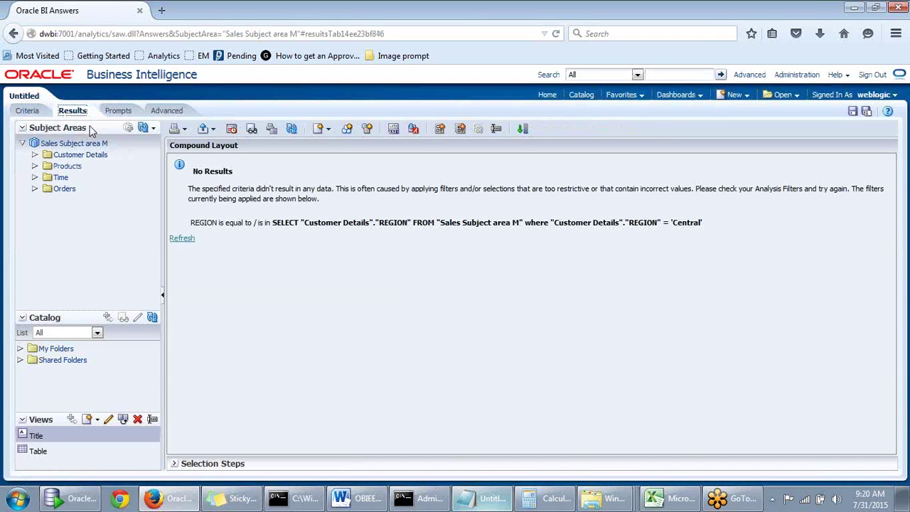
click(29, 112)
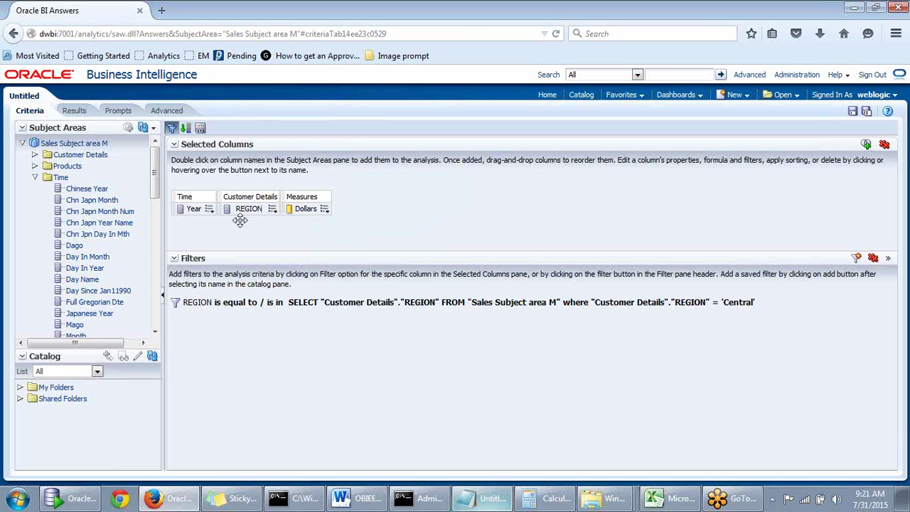
Open and close REGION's formula editor unchanged, then start a new REGION filter
mouse_move(273, 212)
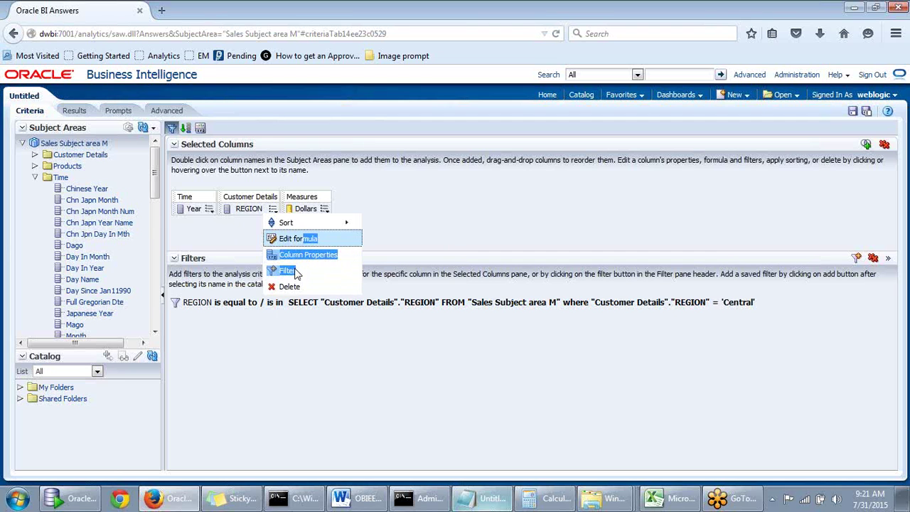
click(302, 239)
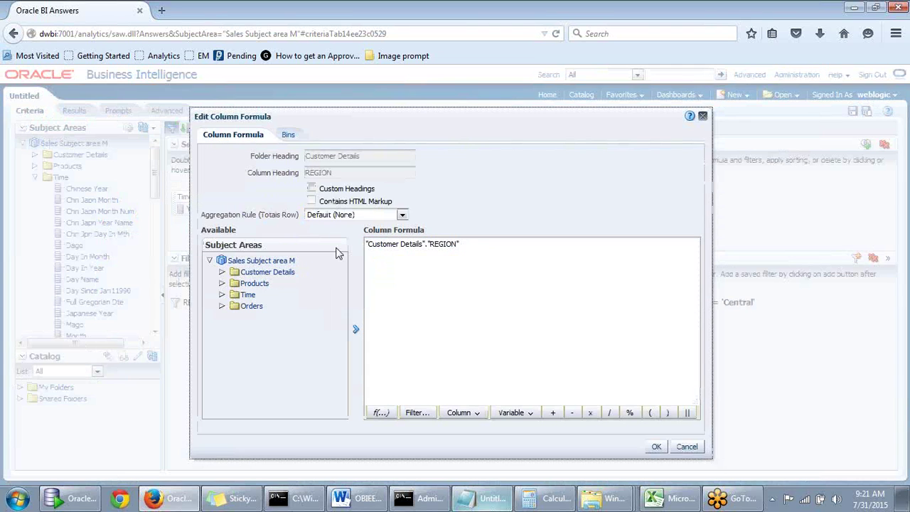
click(703, 116)
click(272, 210)
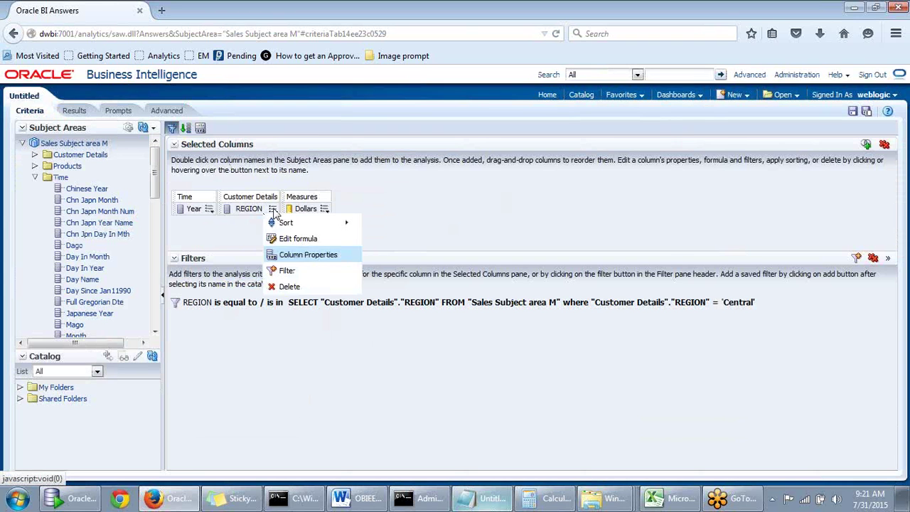
click(284, 271)
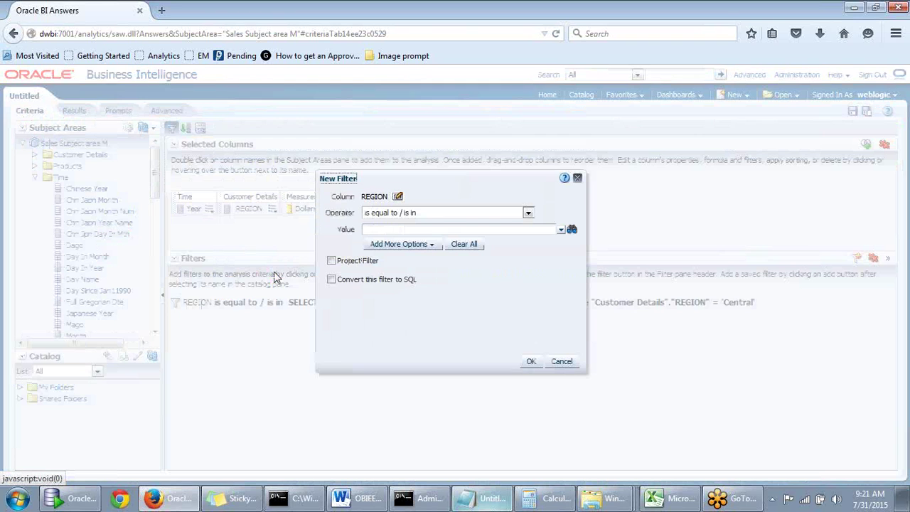
Keep 'is equal to / is in' as the operator and view the REGION values list
click(527, 214)
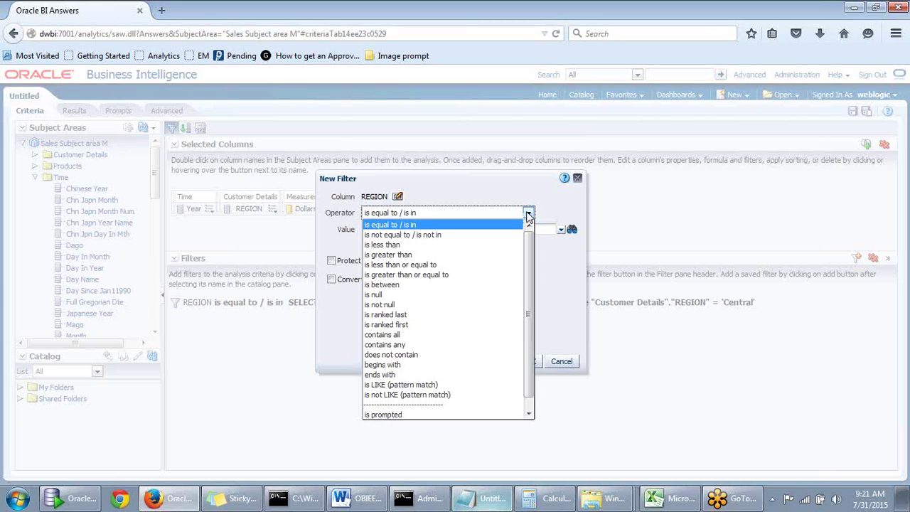
click(573, 258)
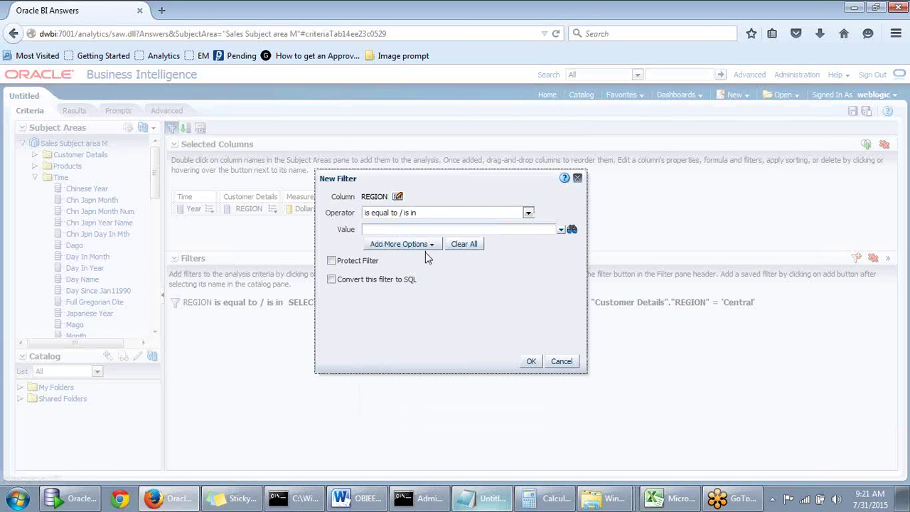
click(561, 230)
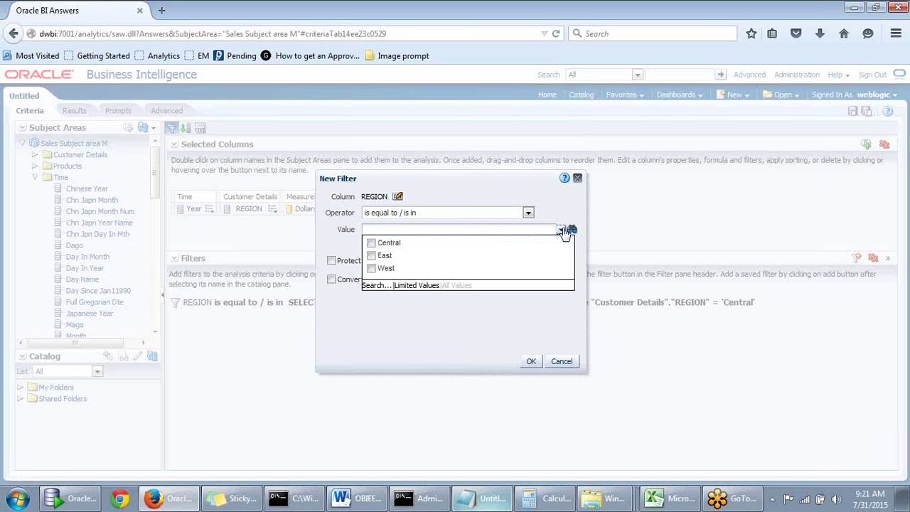
click(561, 229)
Add an SQL Expression to the filter, paste REGION = 'Central', and save it
click(421, 246)
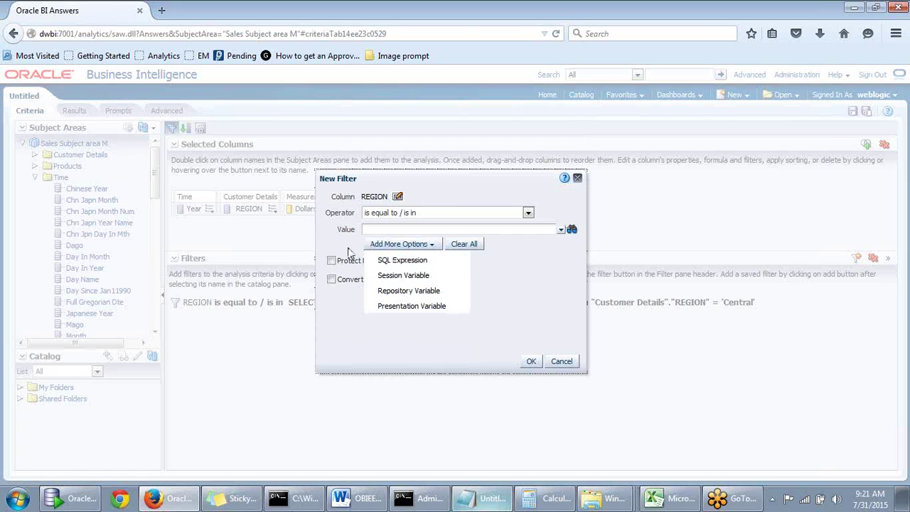
click(400, 245)
click(400, 245)
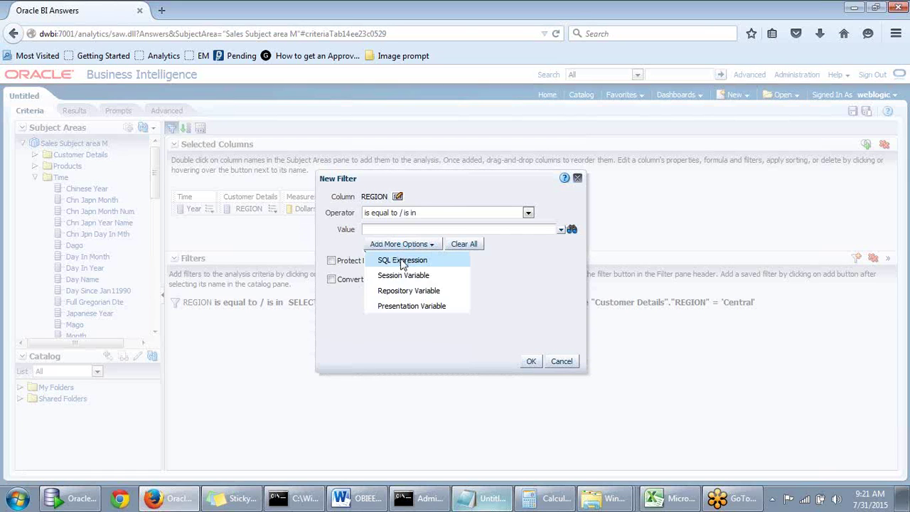
click(403, 261)
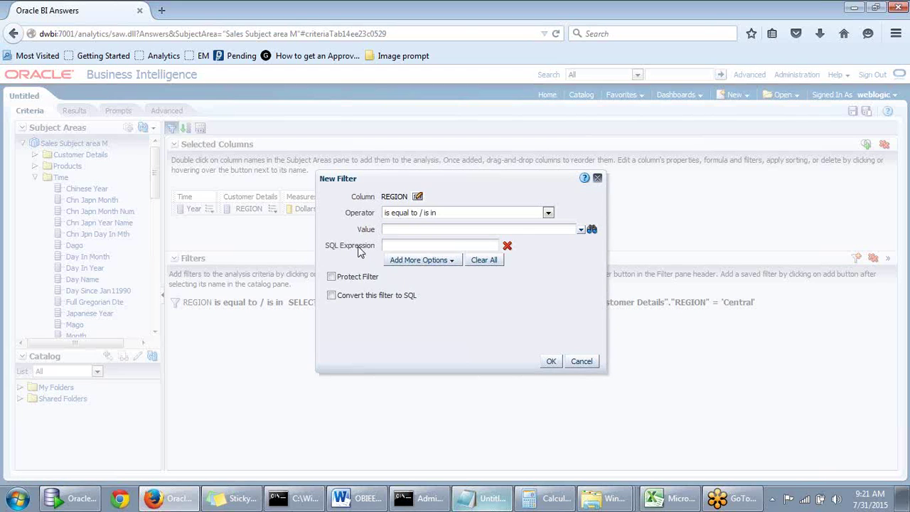
click(420, 259)
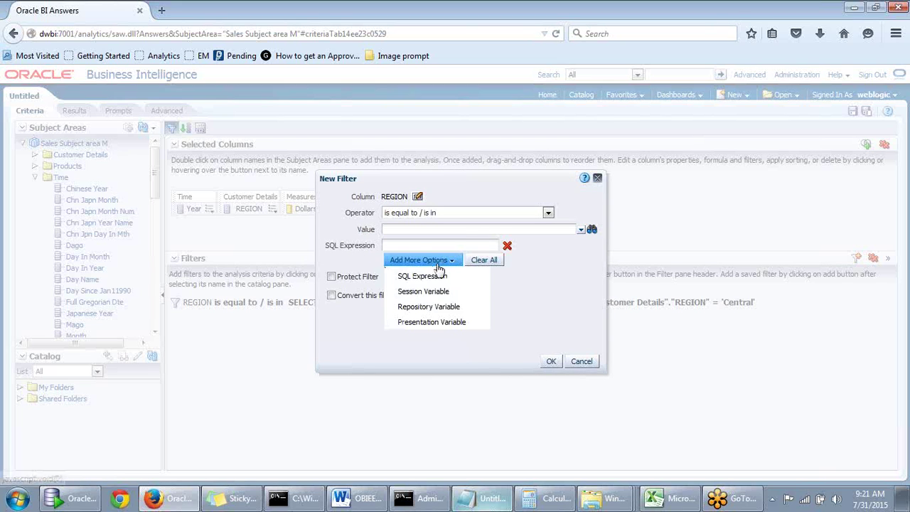
click(363, 263)
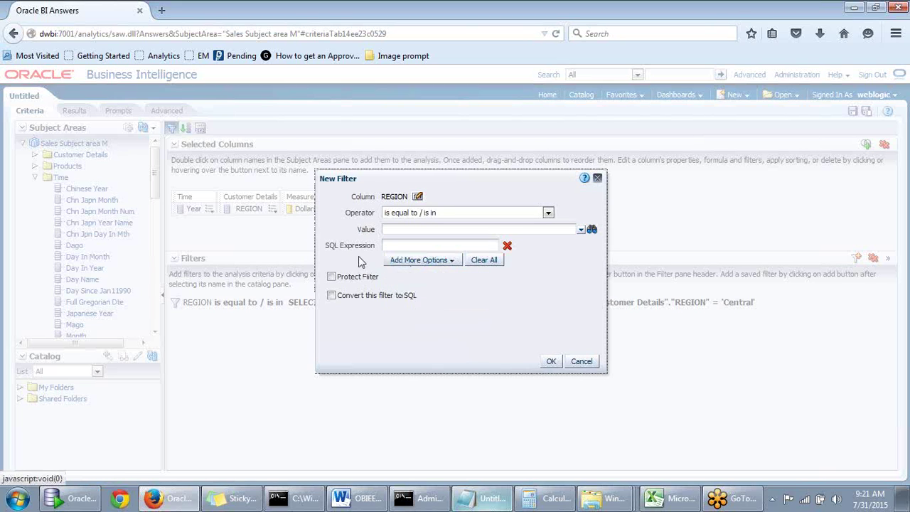
click(401, 246)
text("Customer Details"."REGION" = 'Central')
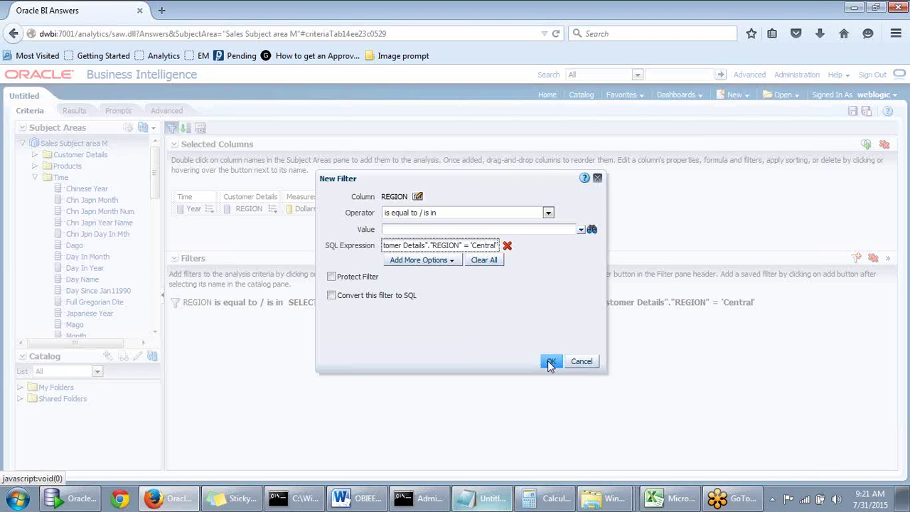
click(551, 363)
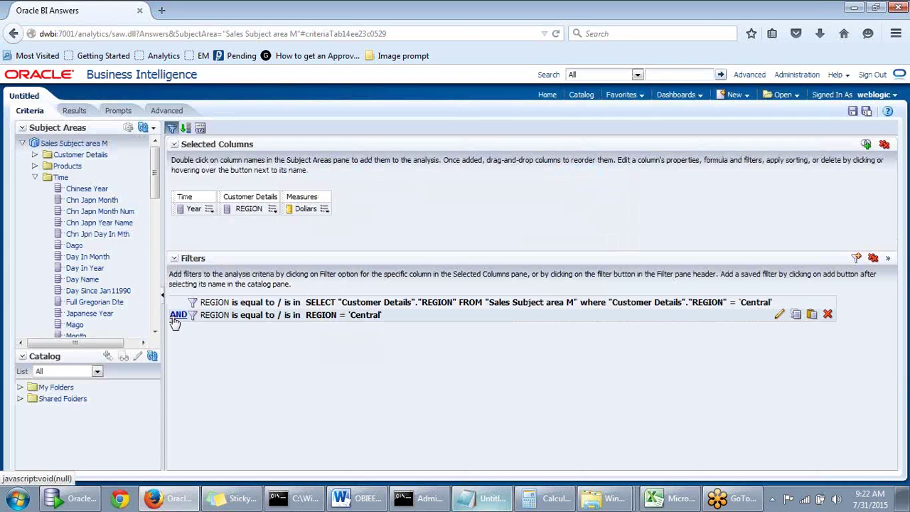
Delete all filters and add one REGION filter with SQL expression REGION = 'Central'
click(873, 258)
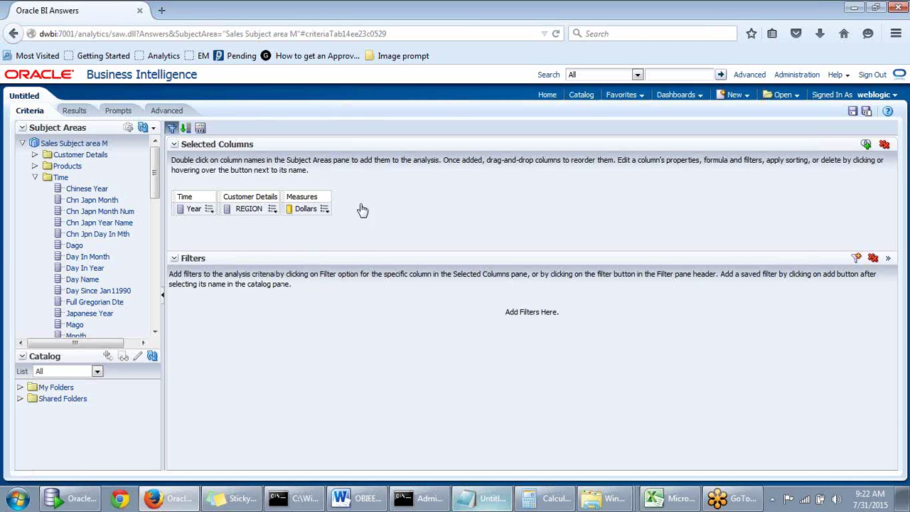
mouse_move(272, 209)
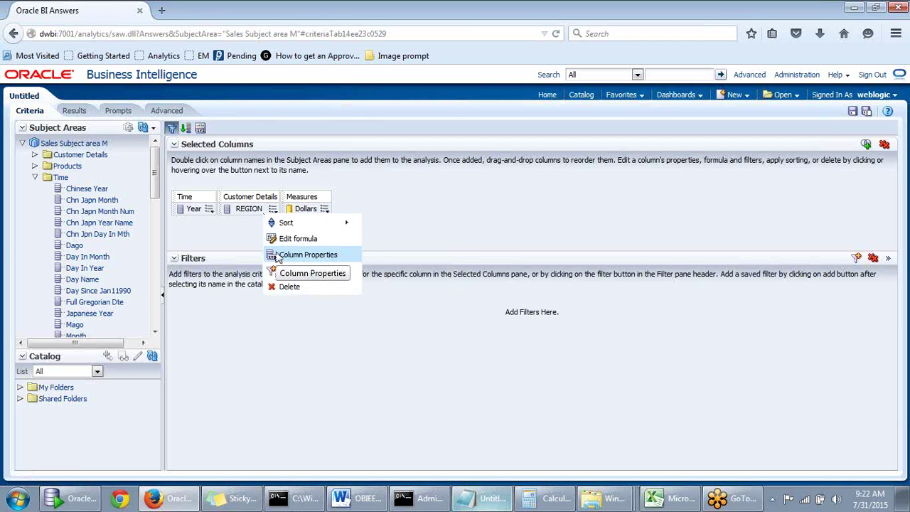
click(278, 271)
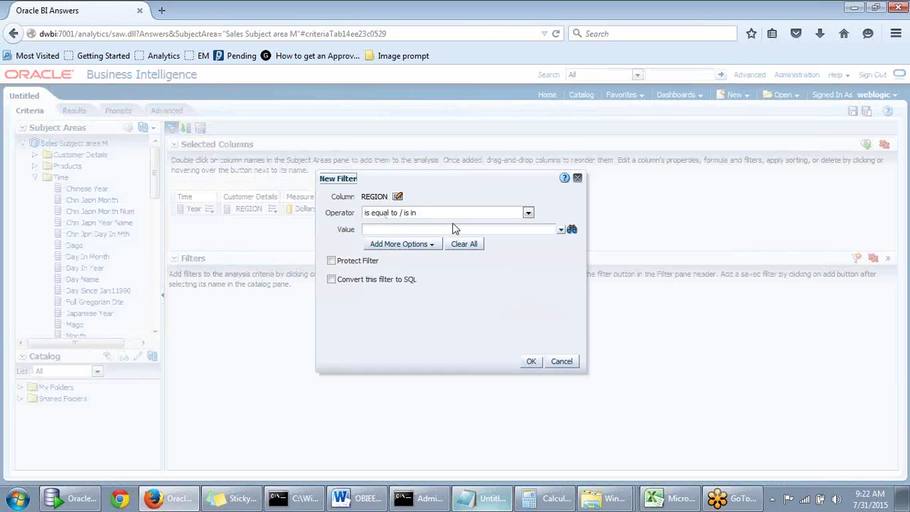
click(413, 245)
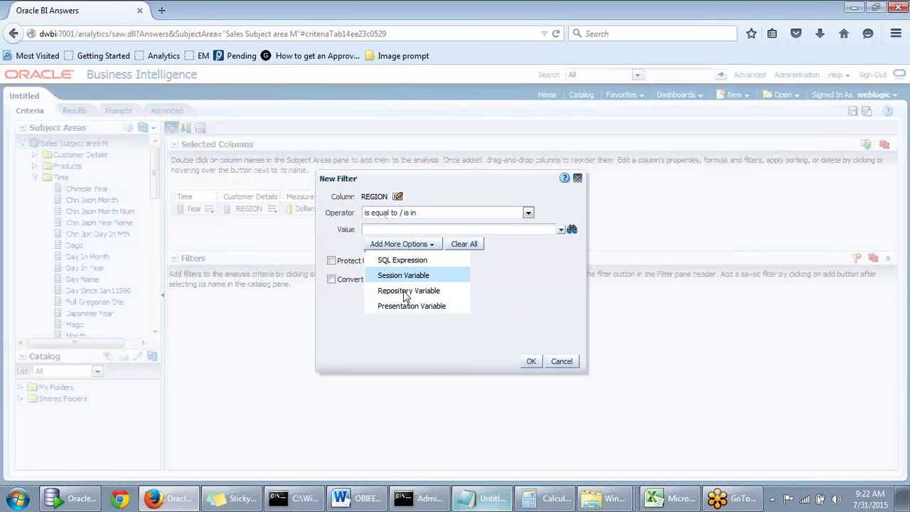
click(406, 261)
click(407, 244)
text("Customer Details"."REGION" = 'Central')
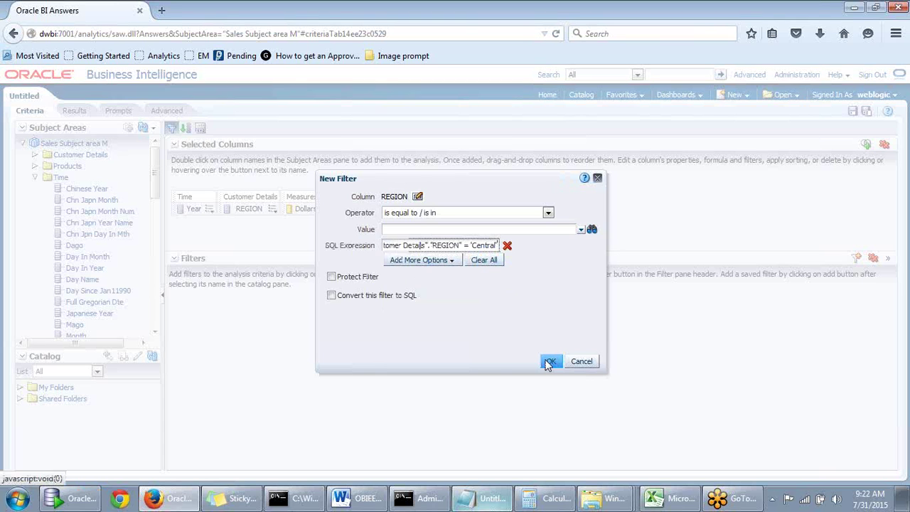
click(549, 362)
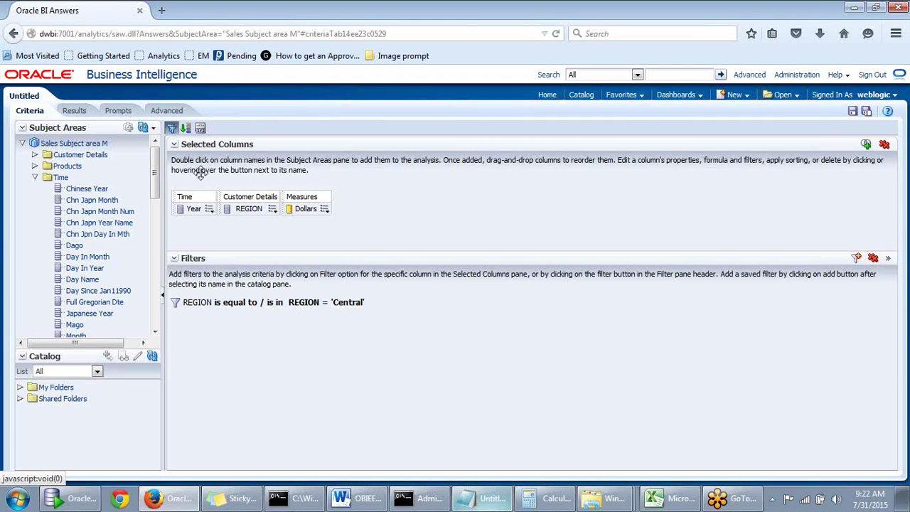
Open and discard two extra REGION filters, then preview the Central results
mouse_move(203, 301)
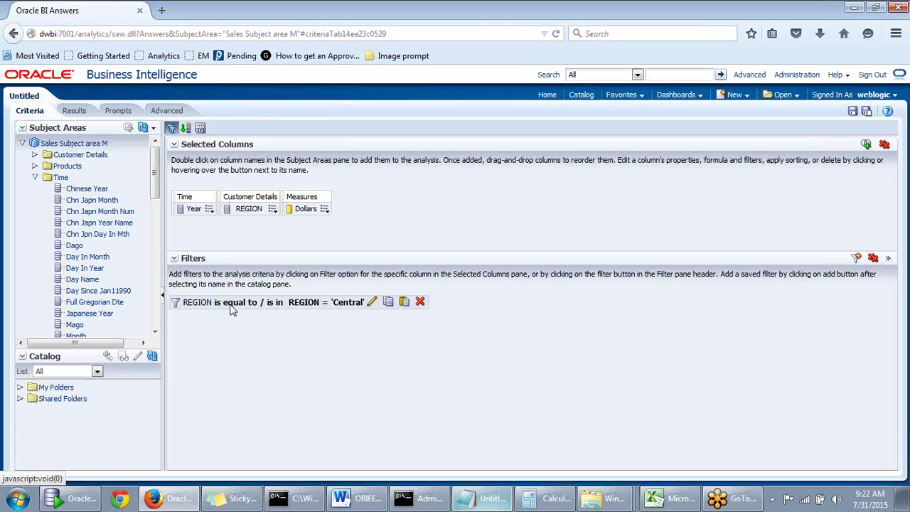
click(272, 209)
click(302, 274)
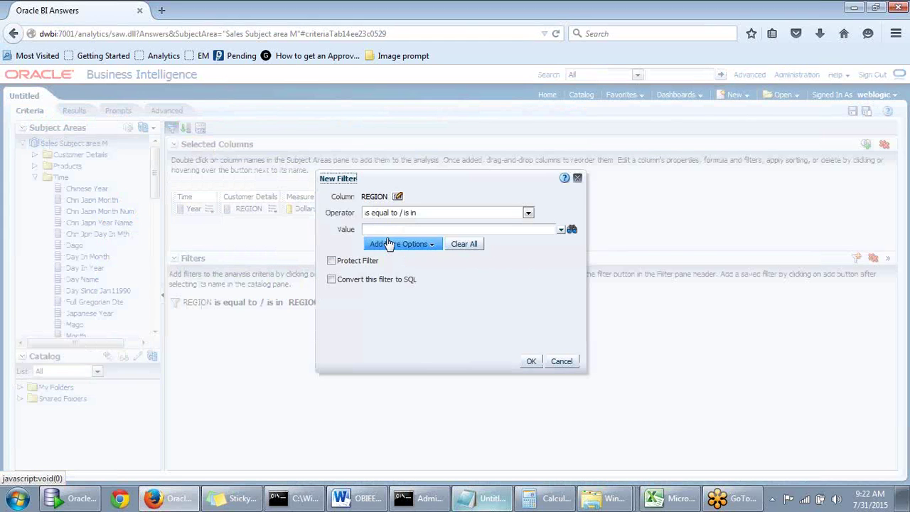
click(578, 178)
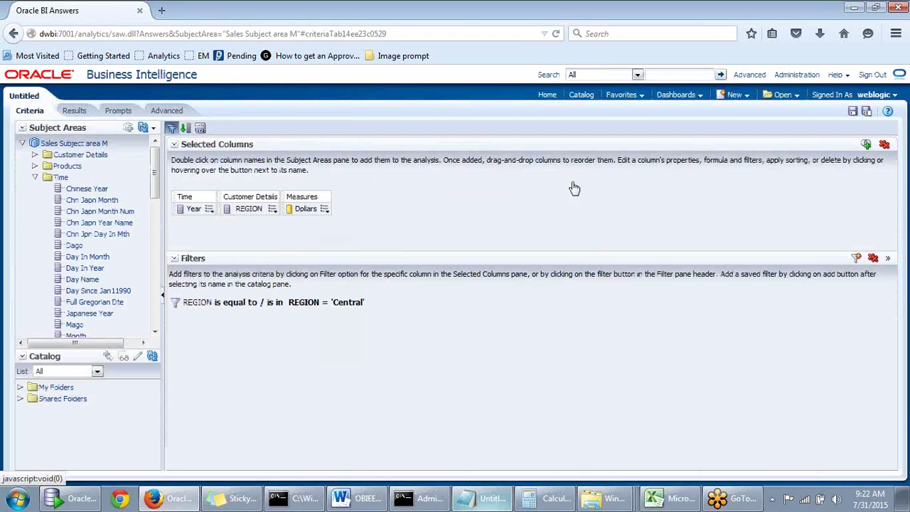
click(273, 208)
click(273, 212)
click(273, 208)
mouse_move(272, 215)
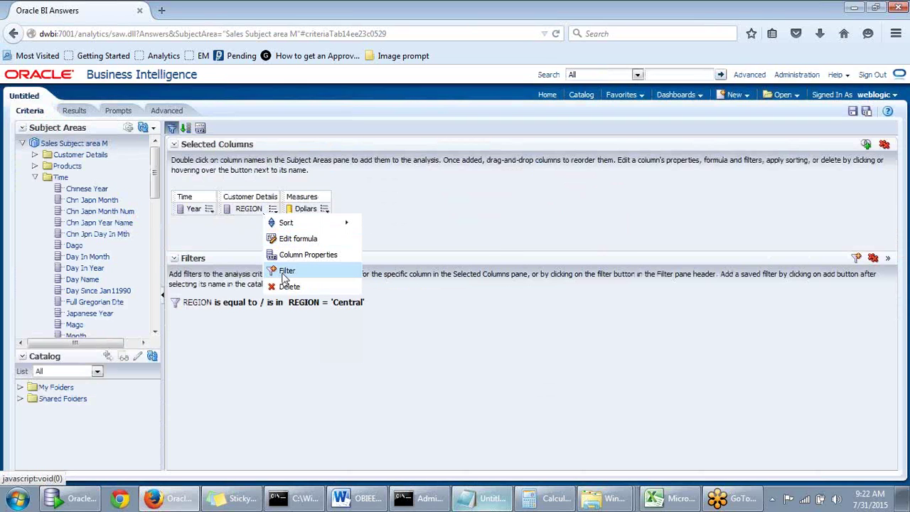
click(287, 271)
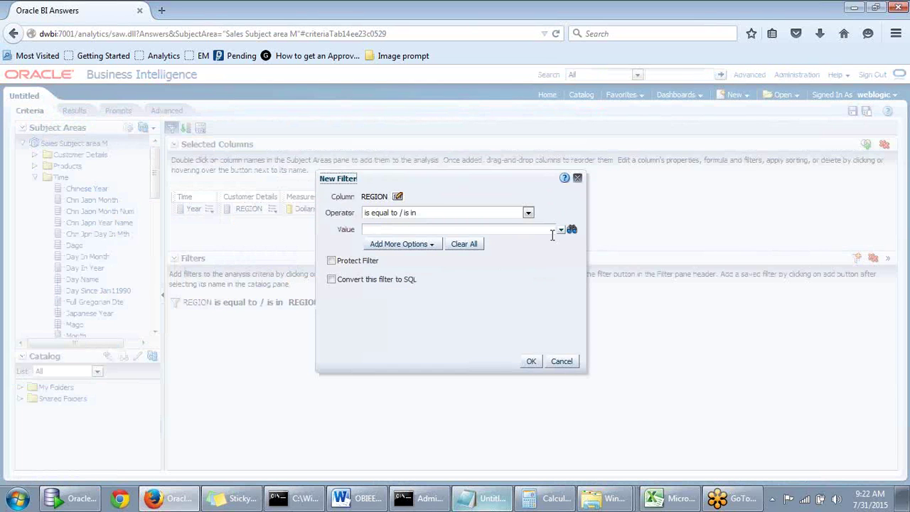
drag(463, 183, 590, 184)
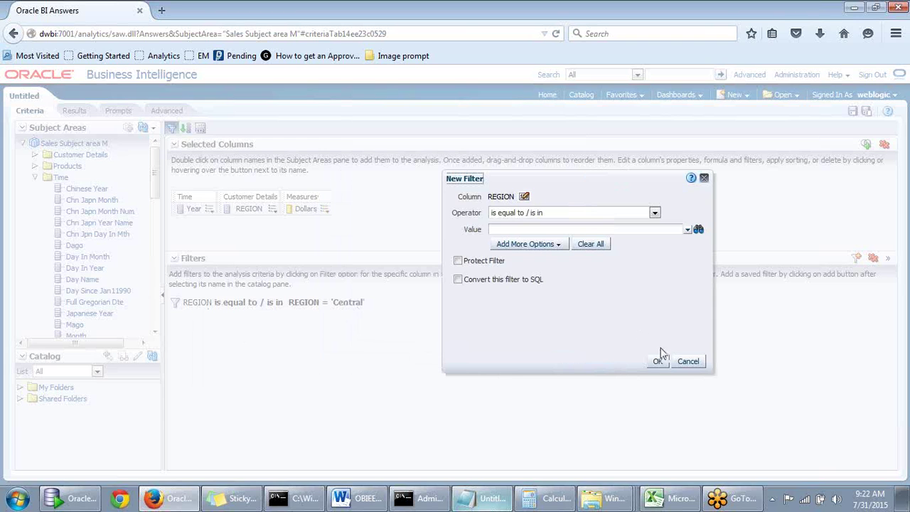
click(688, 364)
click(74, 112)
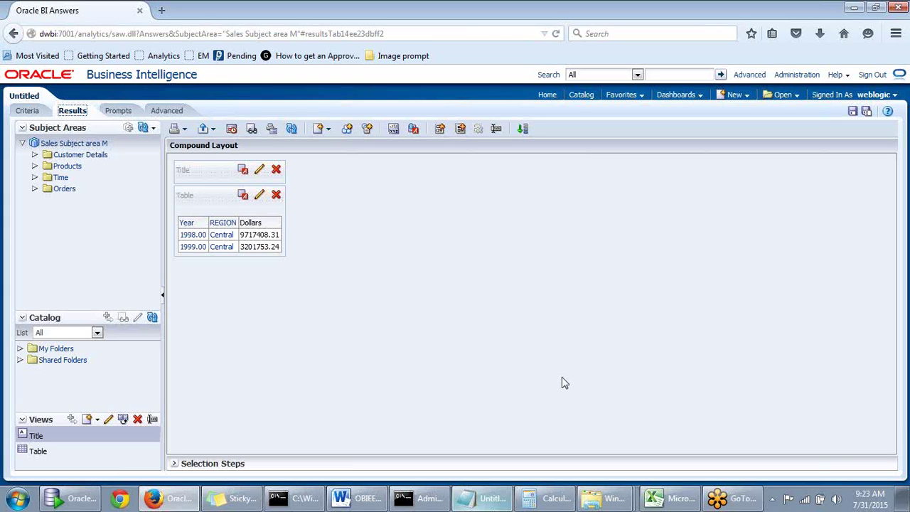
click(339, 227)
click(27, 112)
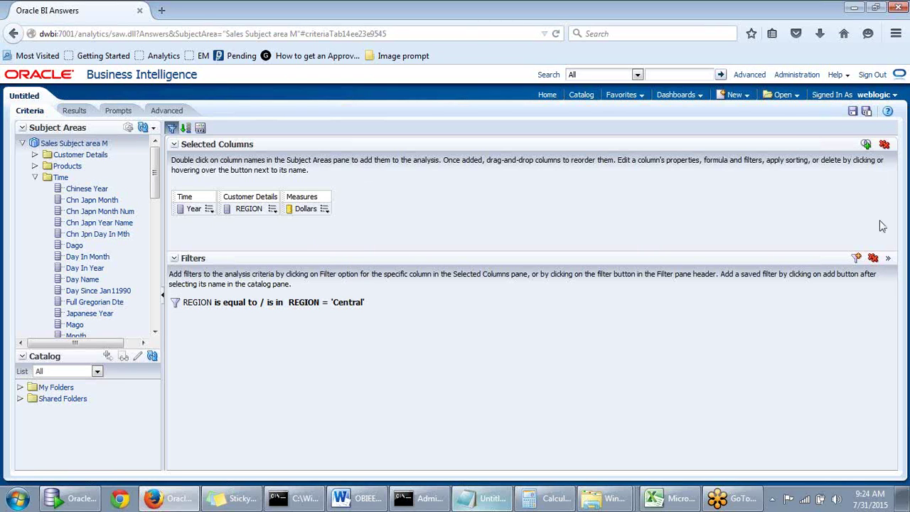
Remove the Central REGION filter, preview unfiltered results, and return to Criteria
click(874, 258)
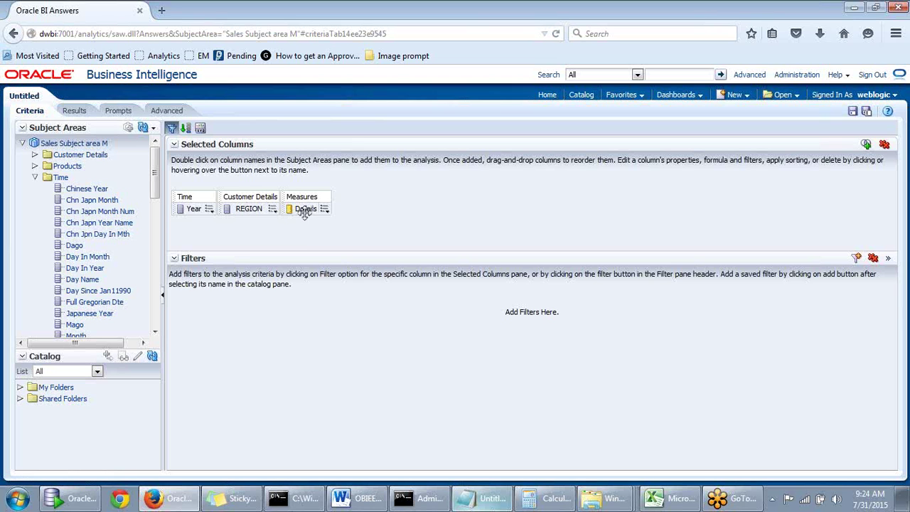
click(74, 111)
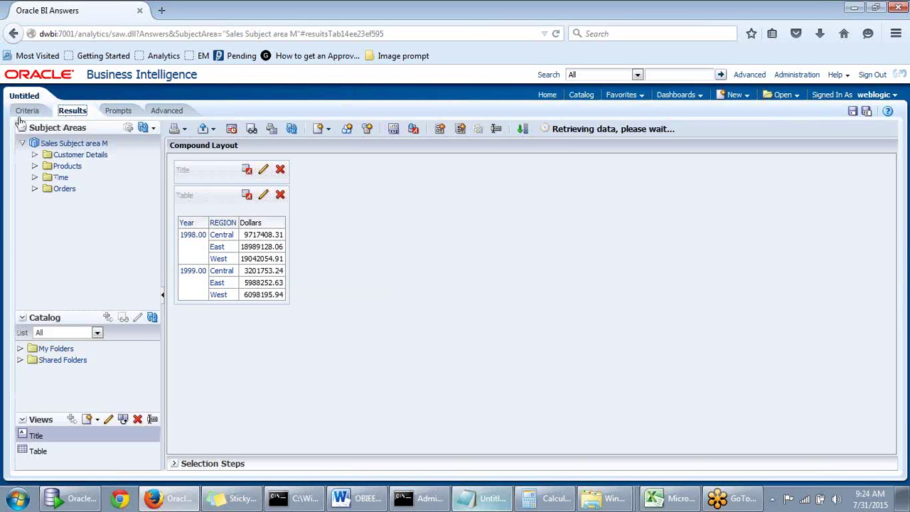
click(22, 113)
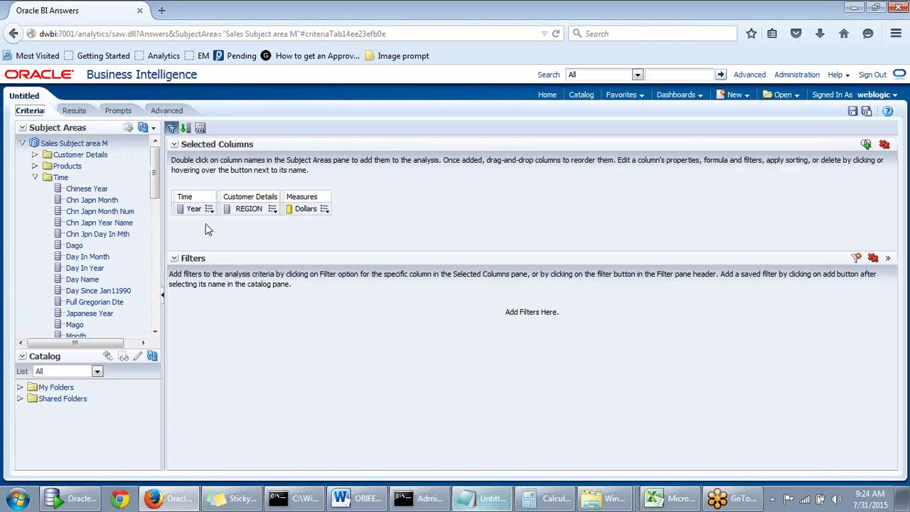
mouse_move(209, 213)
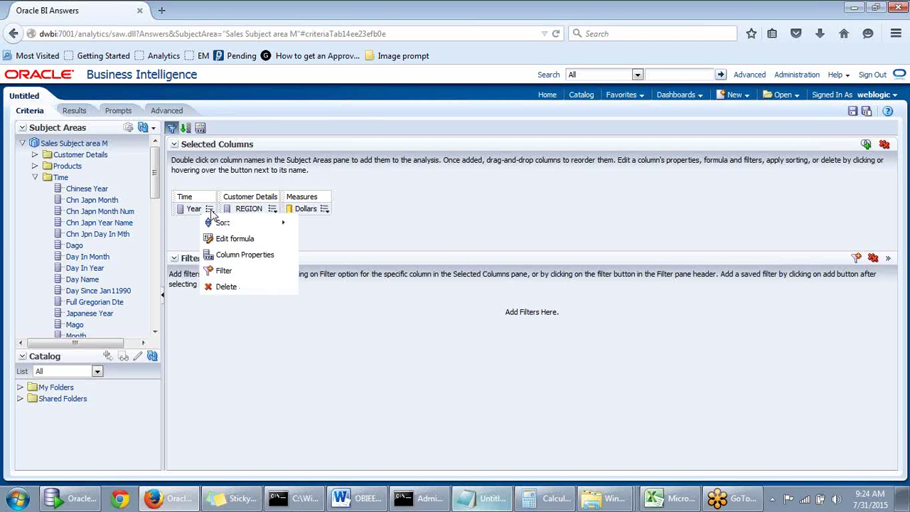
Add a Year filter set to 1998
click(224, 270)
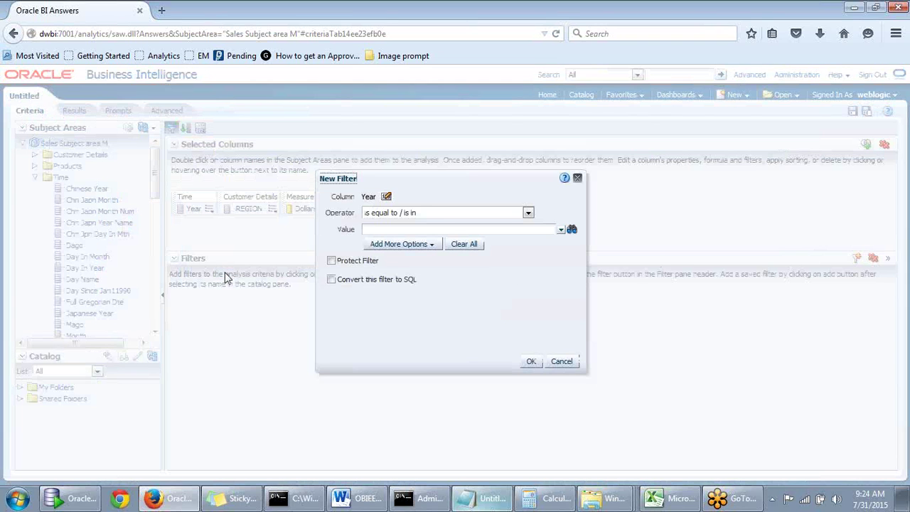
click(561, 230)
click(370, 245)
click(529, 361)
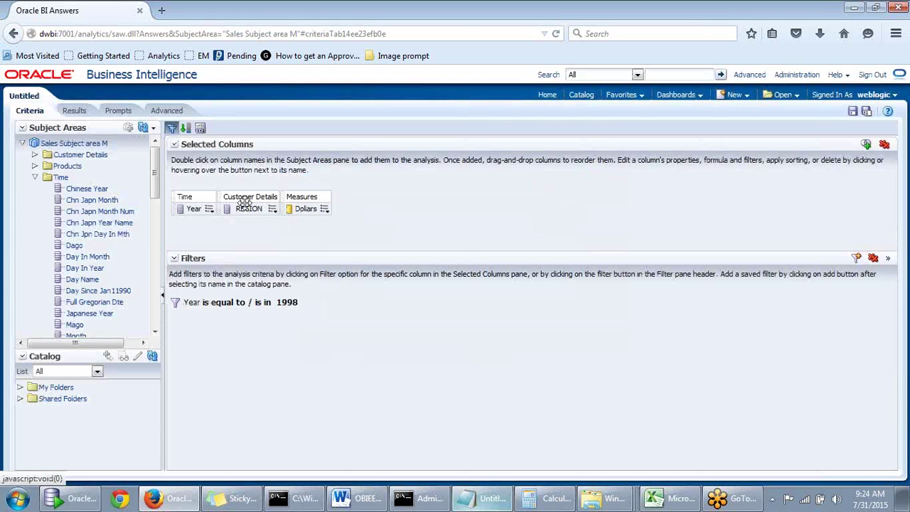
Add a REGION filter set to Central and preview the filtered results
click(273, 208)
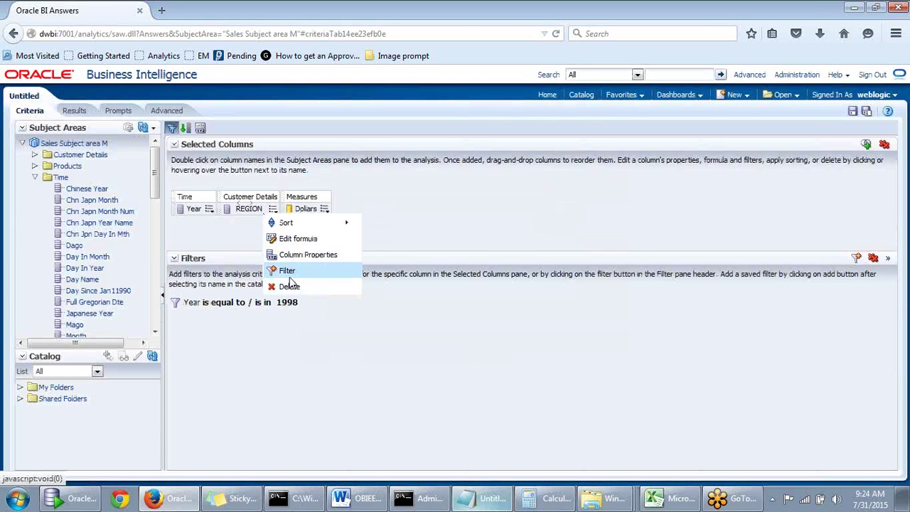
click(289, 276)
click(561, 231)
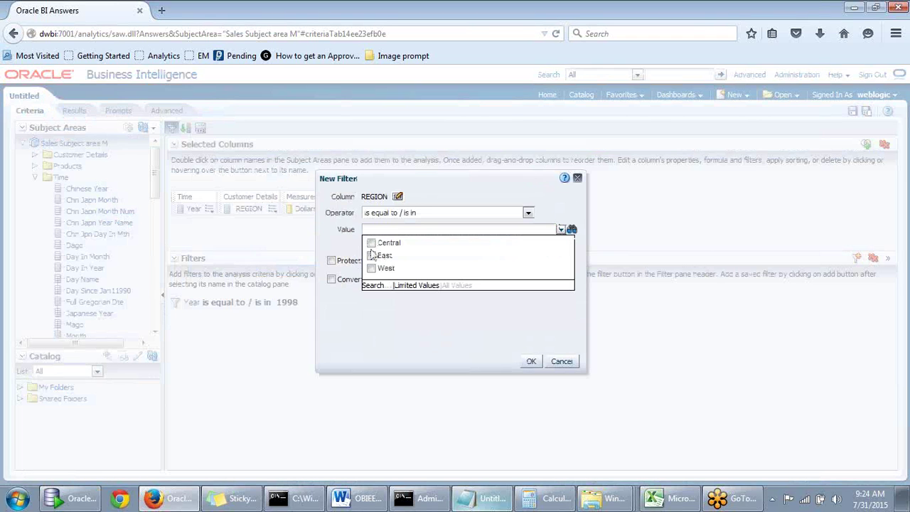
click(372, 243)
click(531, 361)
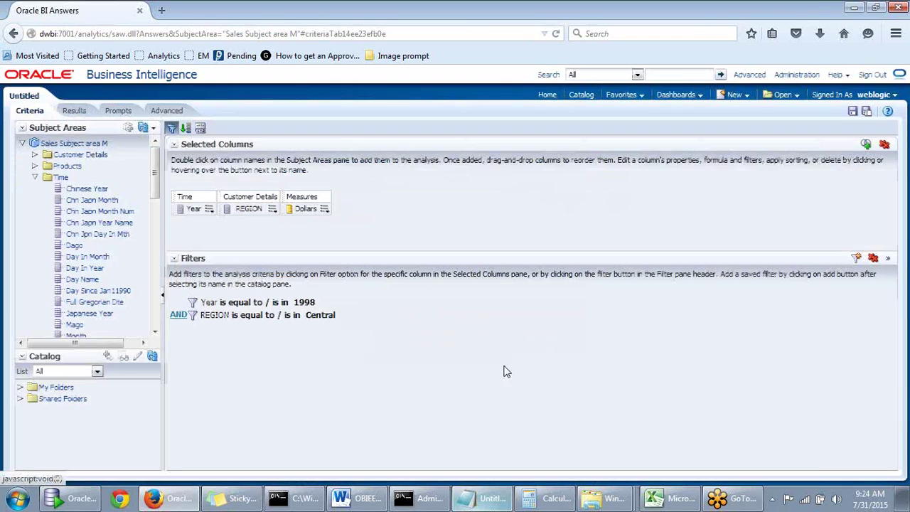
click(324, 209)
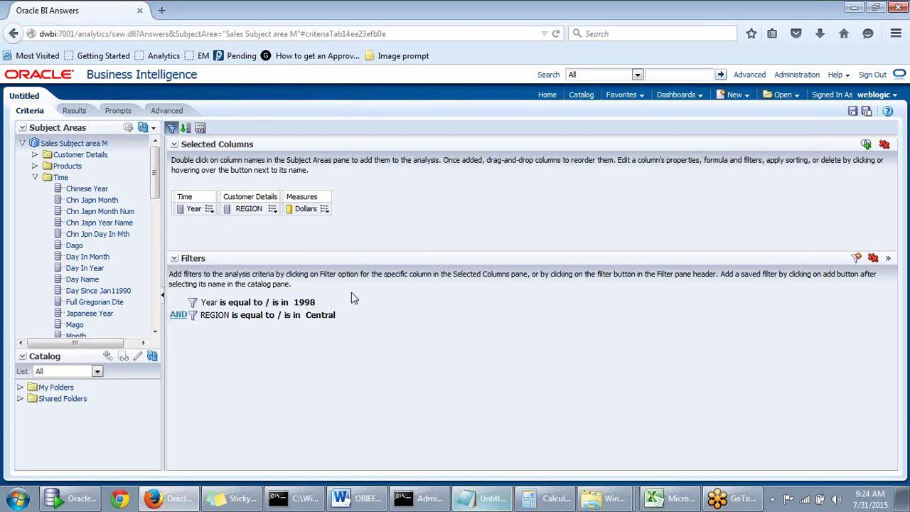
mouse_move(225, 315)
click(74, 111)
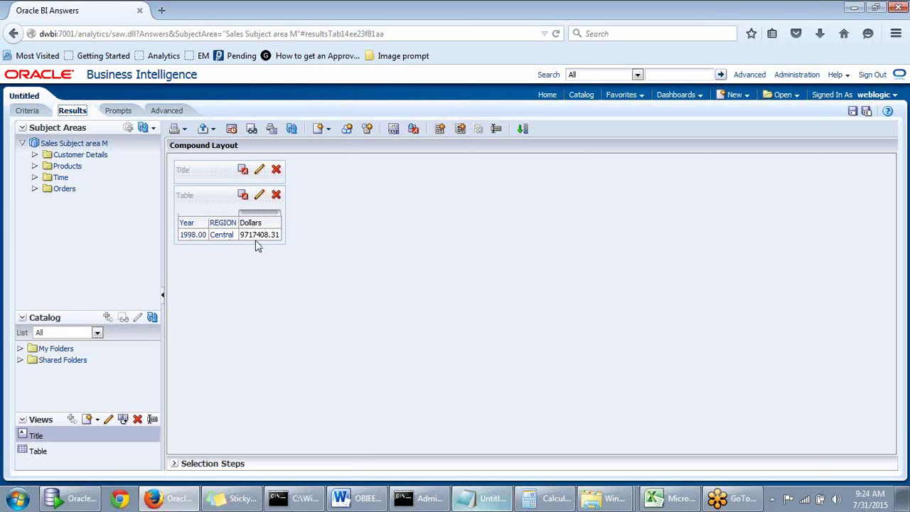
Leave the single-row 1998 Central results and return to the Criteria tab
click(30, 112)
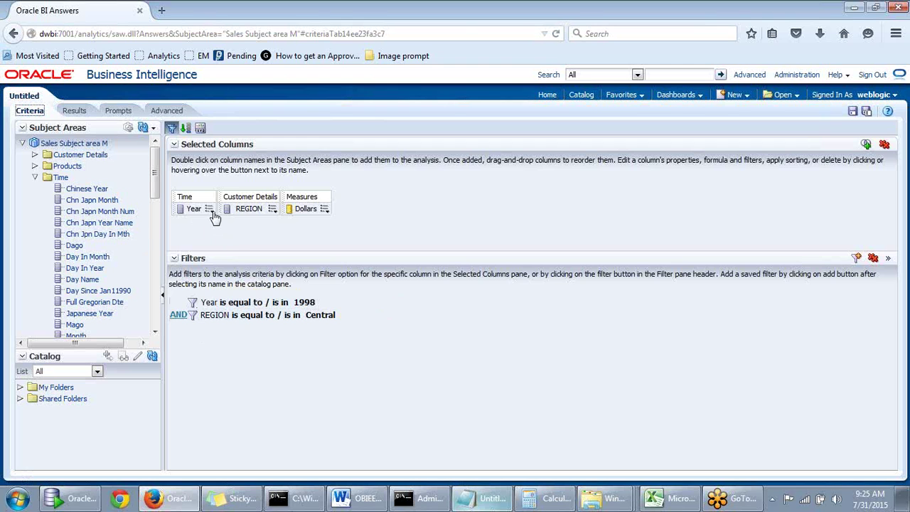
Change the filter connector from AND to OR and view the resulting table
click(75, 111)
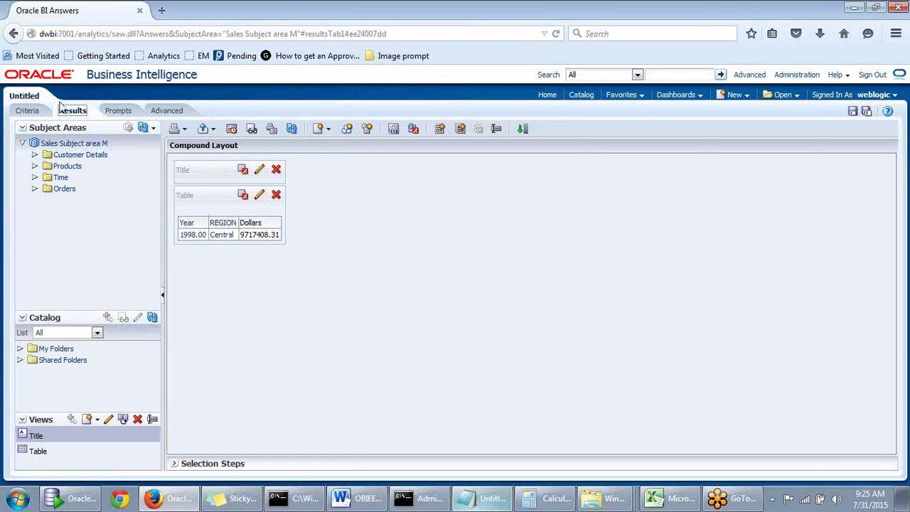
click(27, 112)
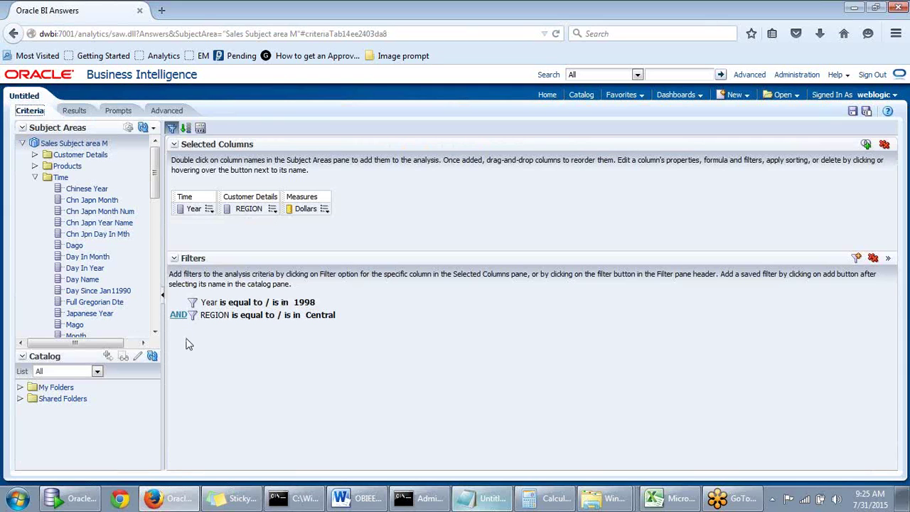
click(179, 316)
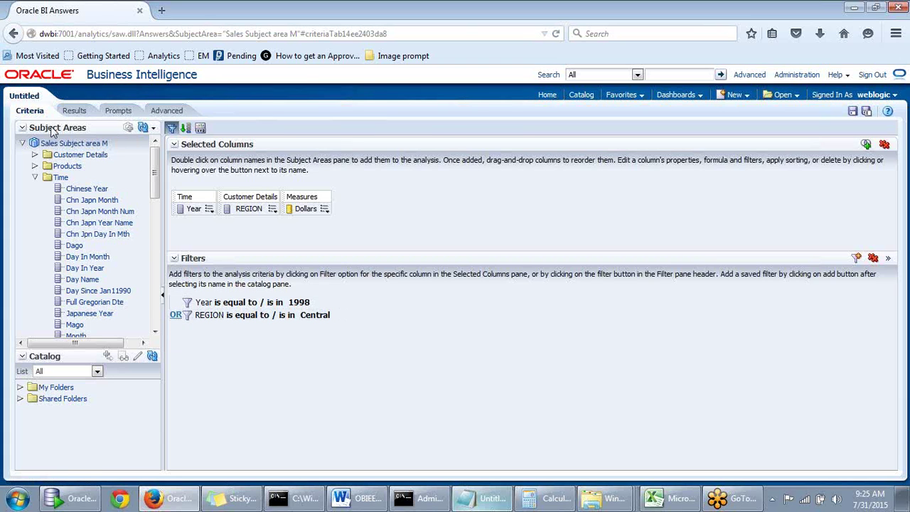
click(75, 111)
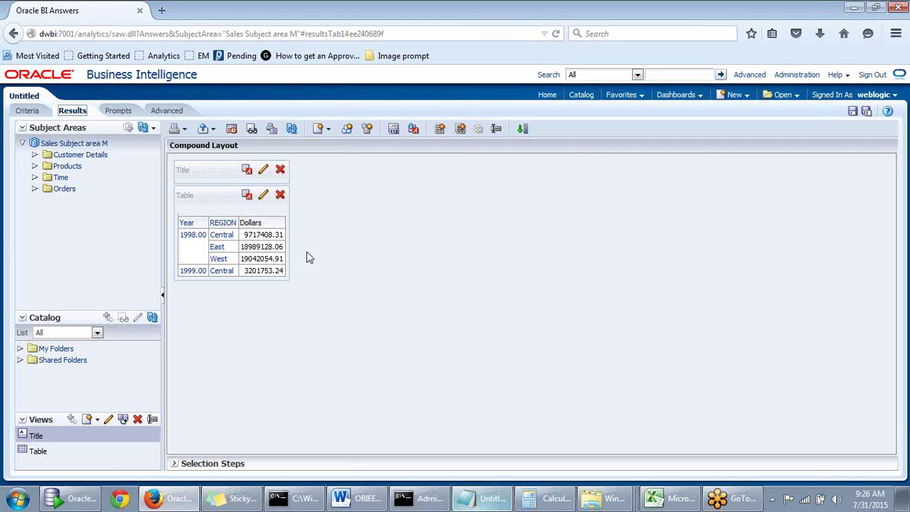
Go back to Criteria showing Year is equal to 1998 OR REGION is equal to Central
click(34, 110)
click(71, 112)
click(30, 112)
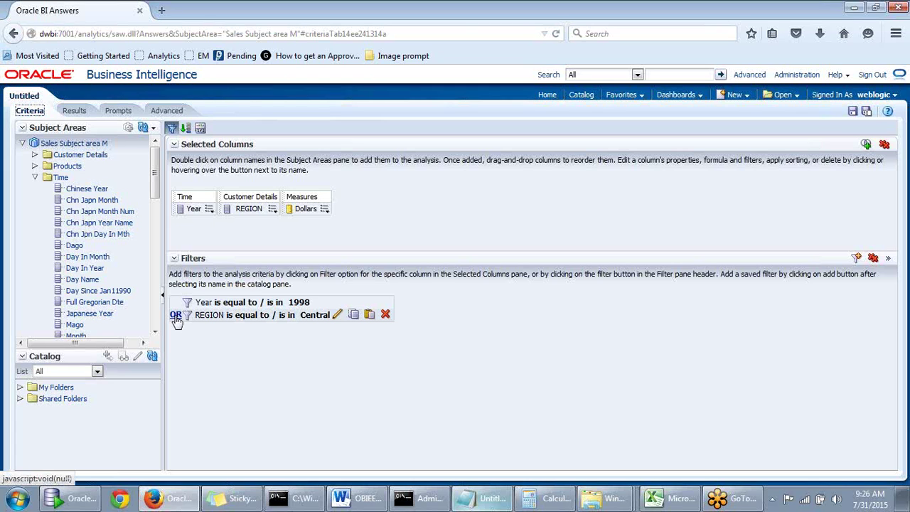
Switch the filter connector from OR back to AND, leaving the REGION Central filter unchanged
click(338, 316)
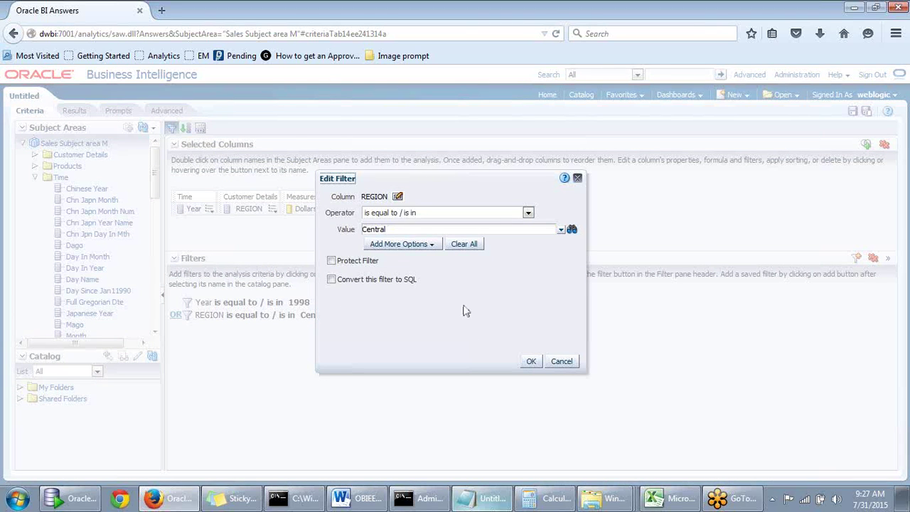
click(532, 361)
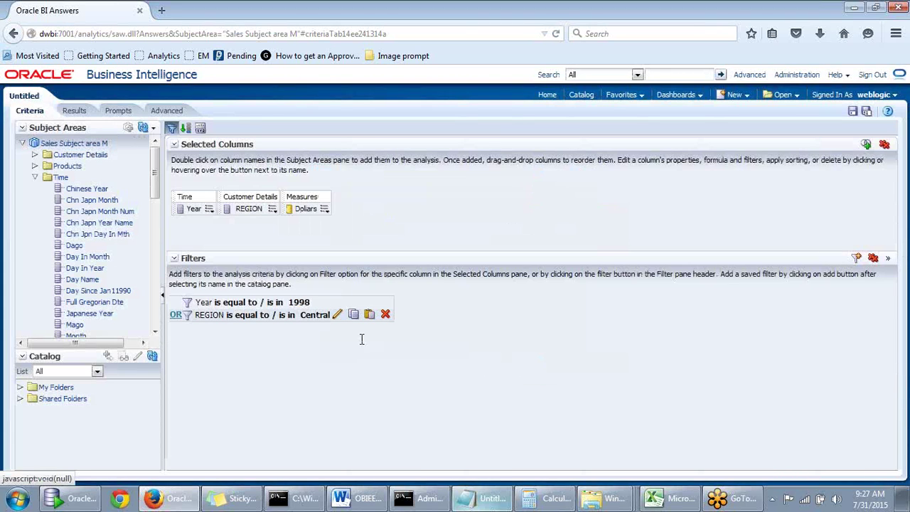
right_click(330, 316)
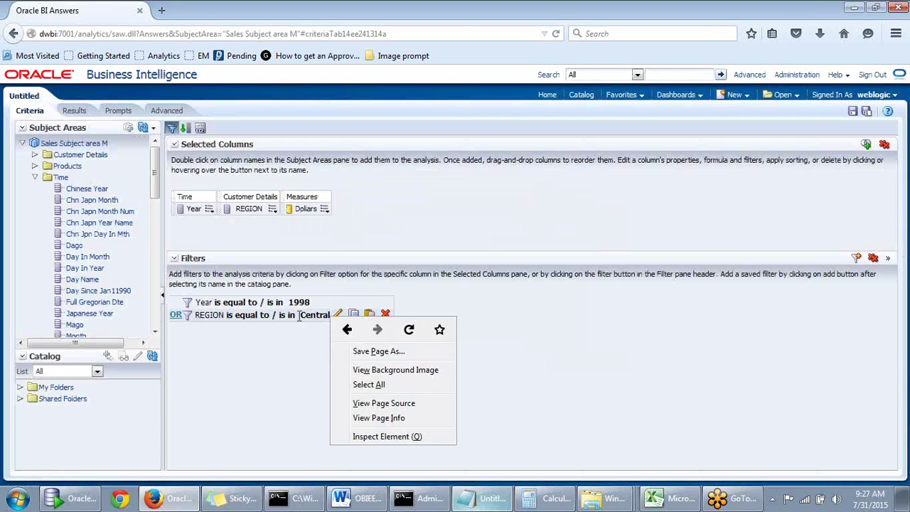
key(Escape)
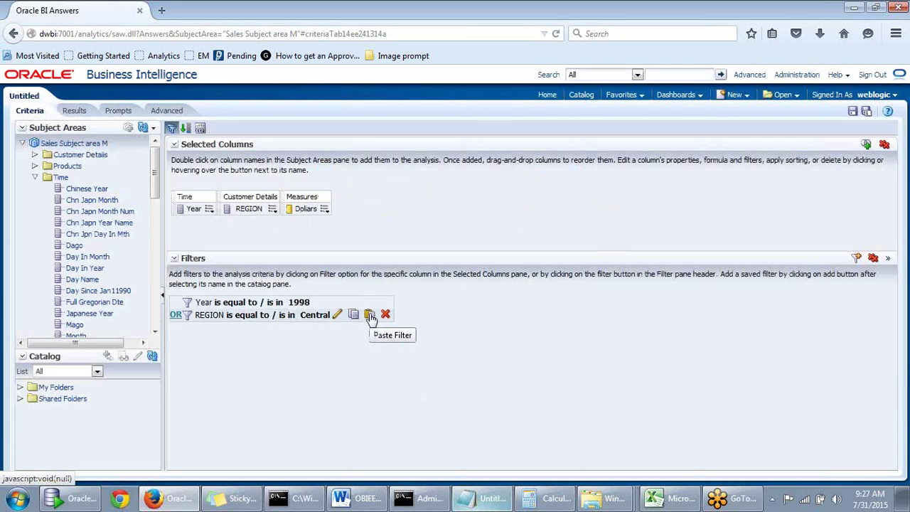
click(188, 317)
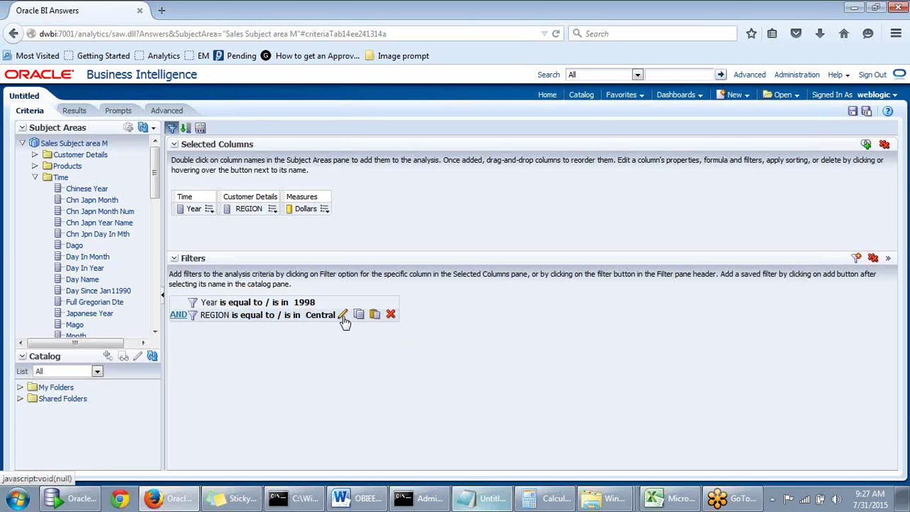
click(342, 318)
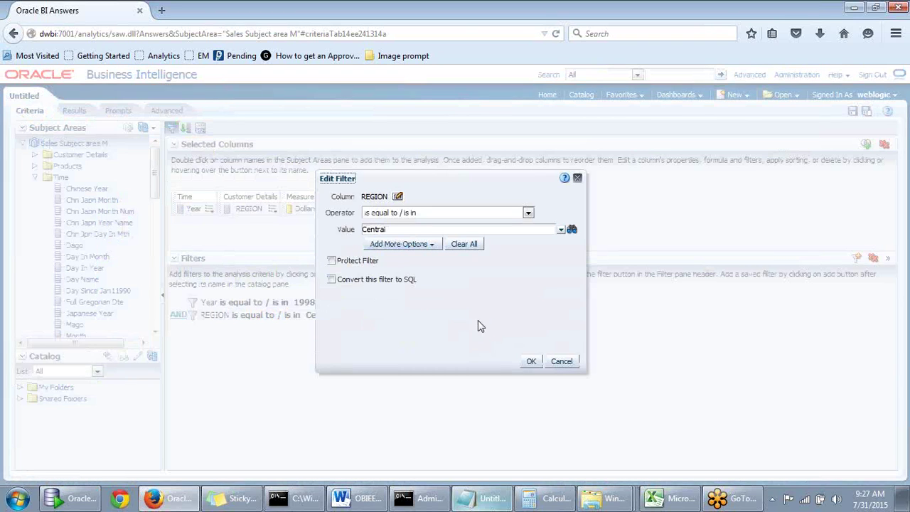
click(561, 362)
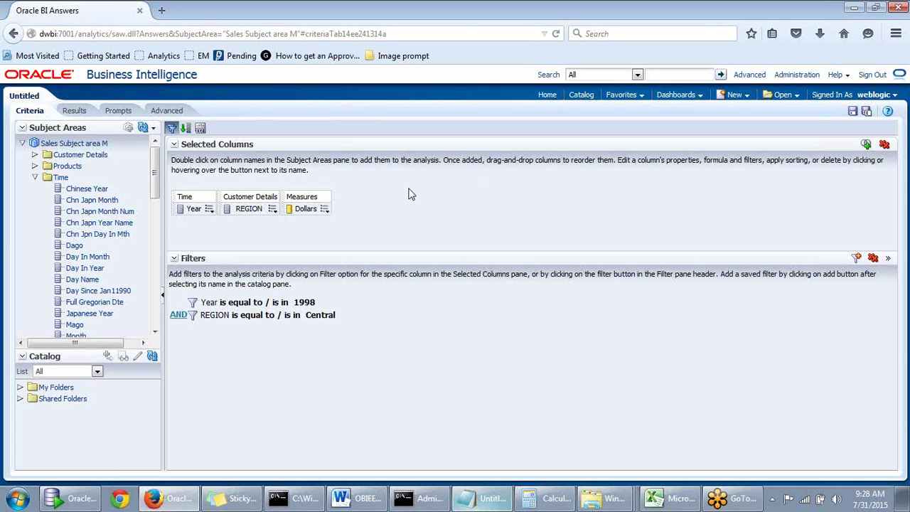
Remove all columns from the analysis and collapse the Time, Orders and Products folders
click(885, 145)
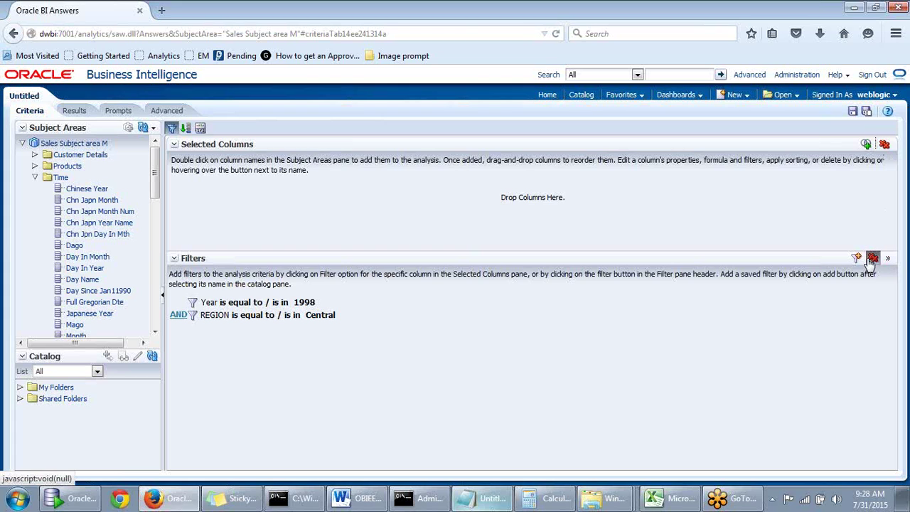
click(35, 178)
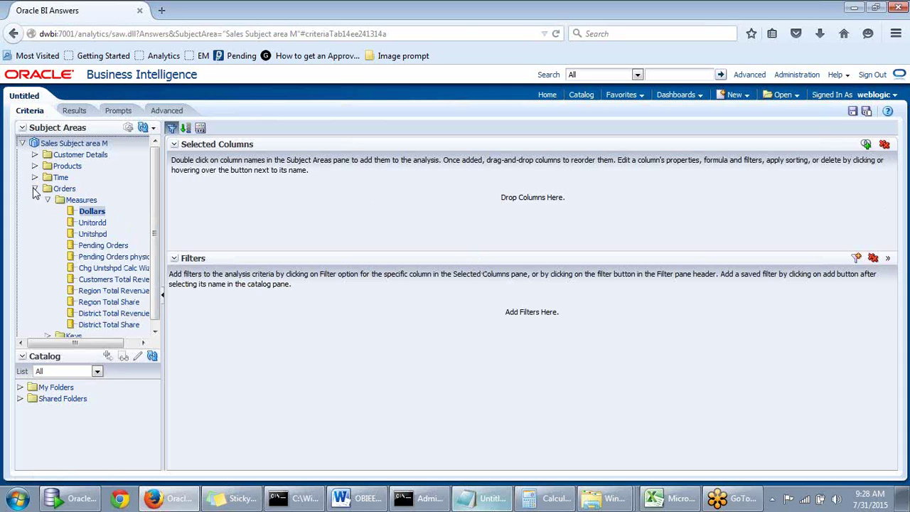
click(35, 189)
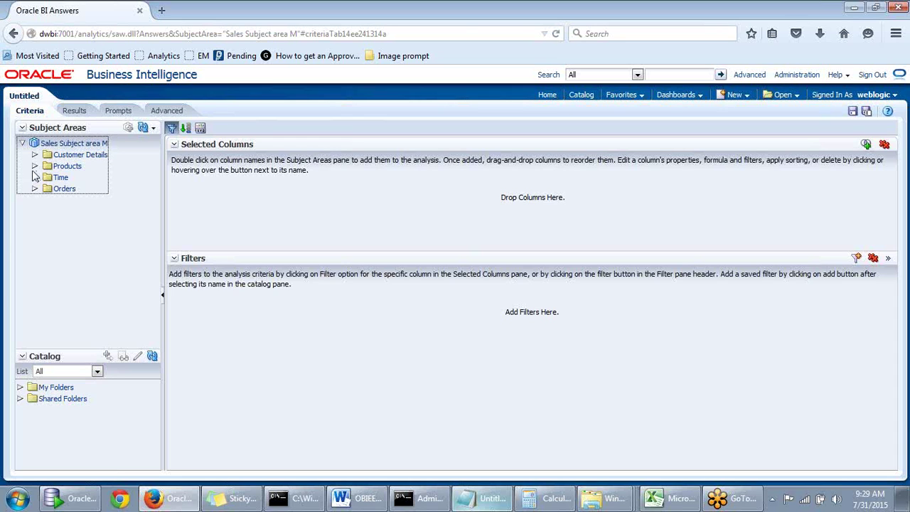
click(35, 167)
click(35, 167)
Add REGION and DISTRICT from Customer Details as selected columns
click(35, 155)
drag(153, 194, 152, 251)
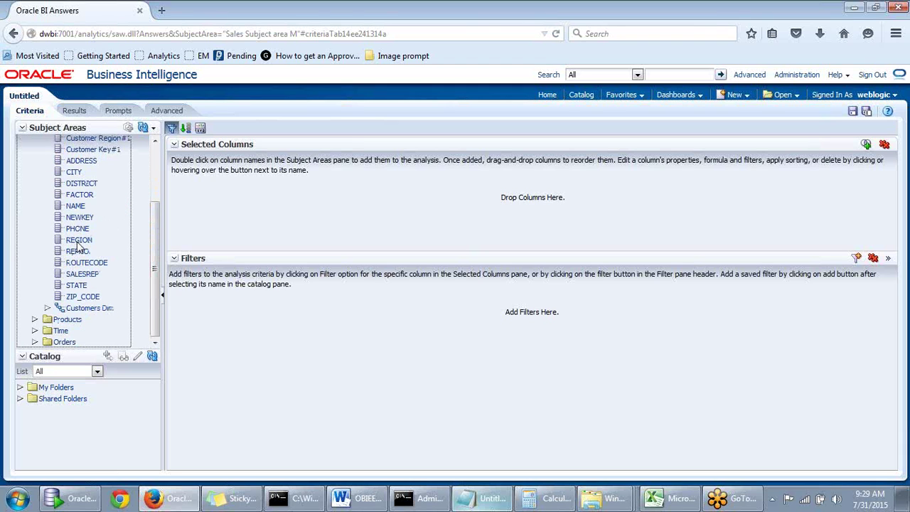
double_click(79, 239)
drag(152, 253, 152, 237)
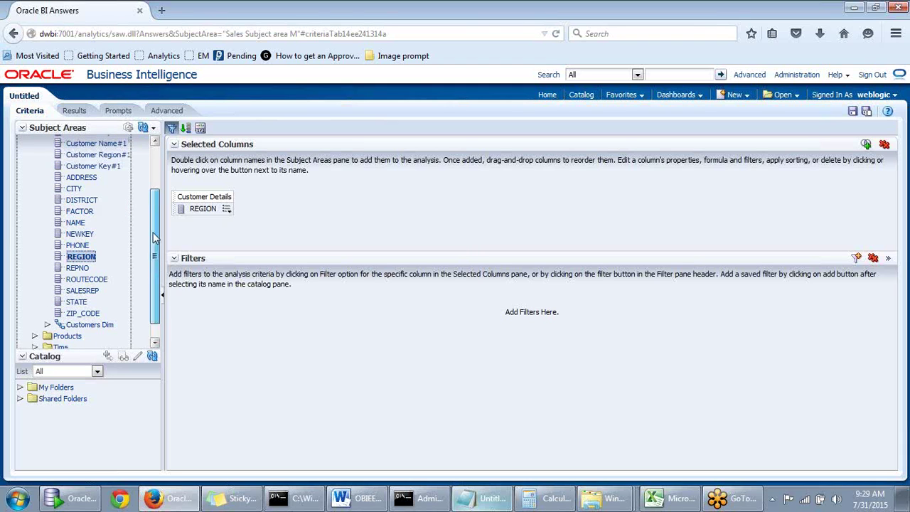
double_click(86, 200)
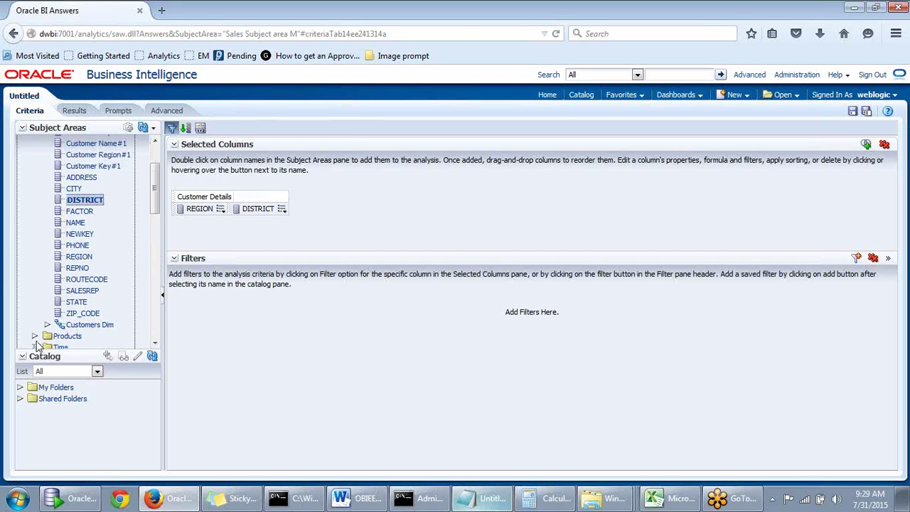
Add Dollars from Orders > Measures and preview the Dollars by REGION and DISTRICT table
scroll(155, 270, down, 1)
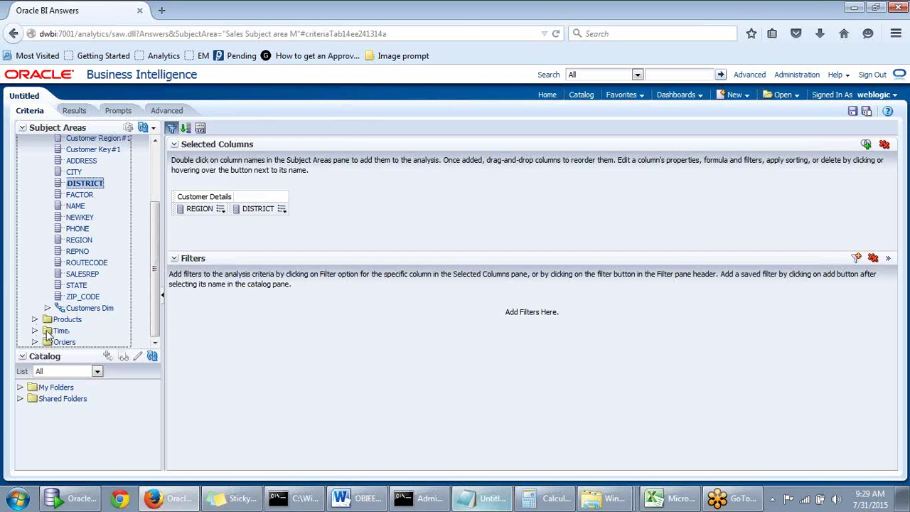
click(35, 342)
click(48, 234)
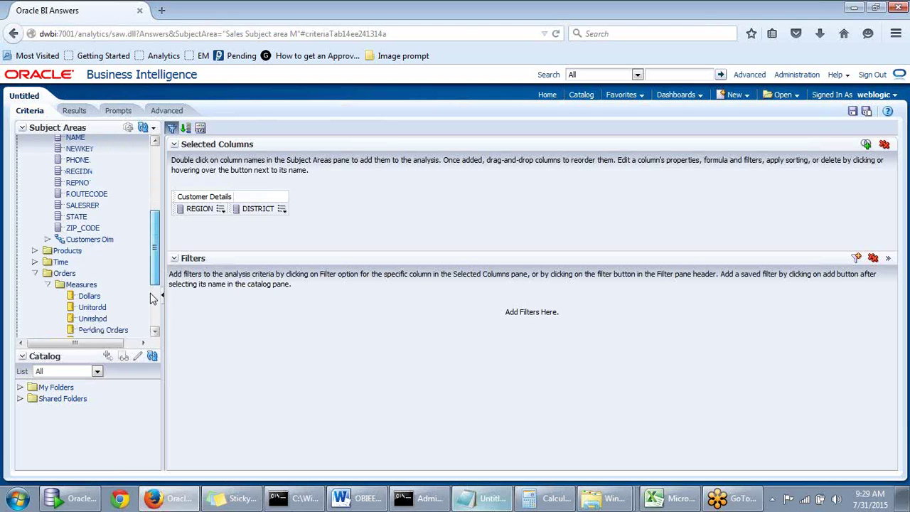
double_click(91, 207)
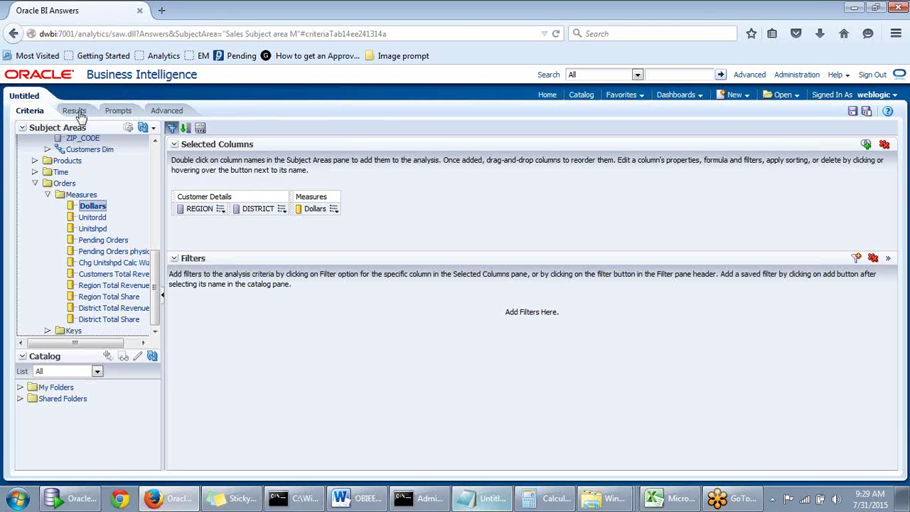
click(74, 111)
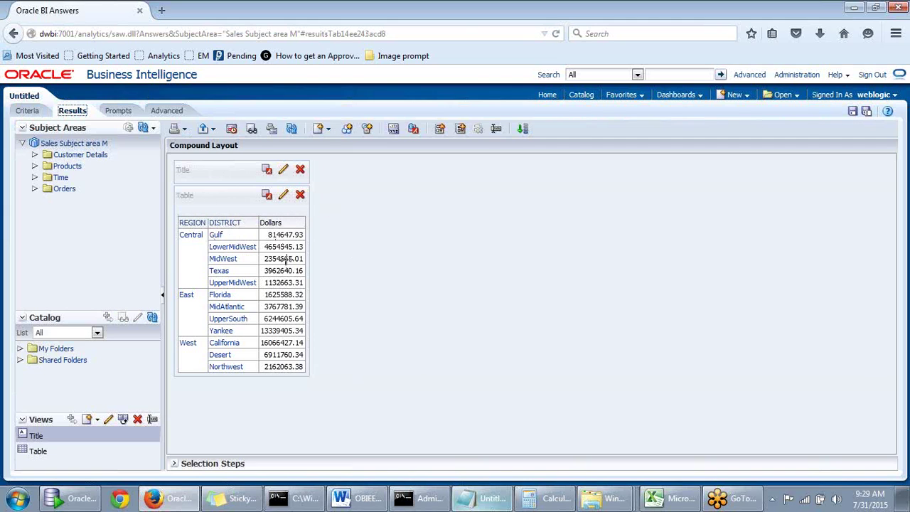
Back in Criteria, start a new filter on DISTRICT and check its available values
click(26, 112)
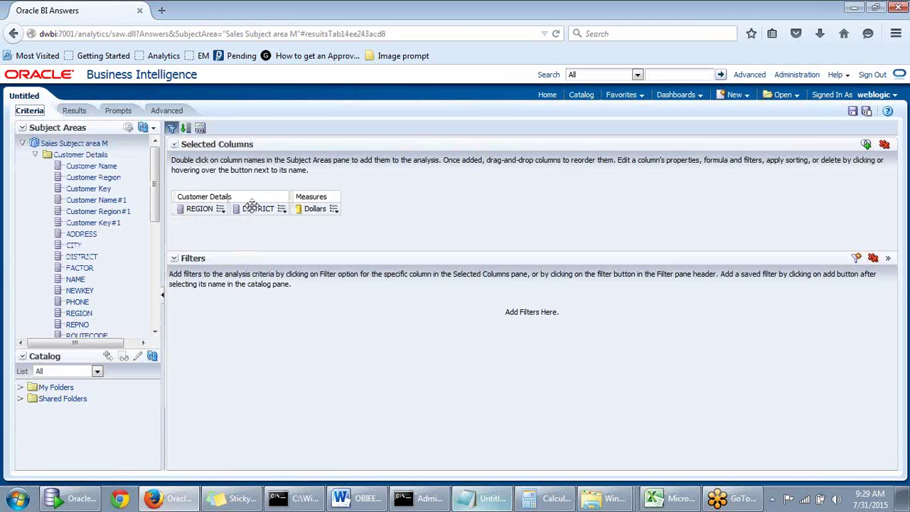
click(282, 209)
click(293, 272)
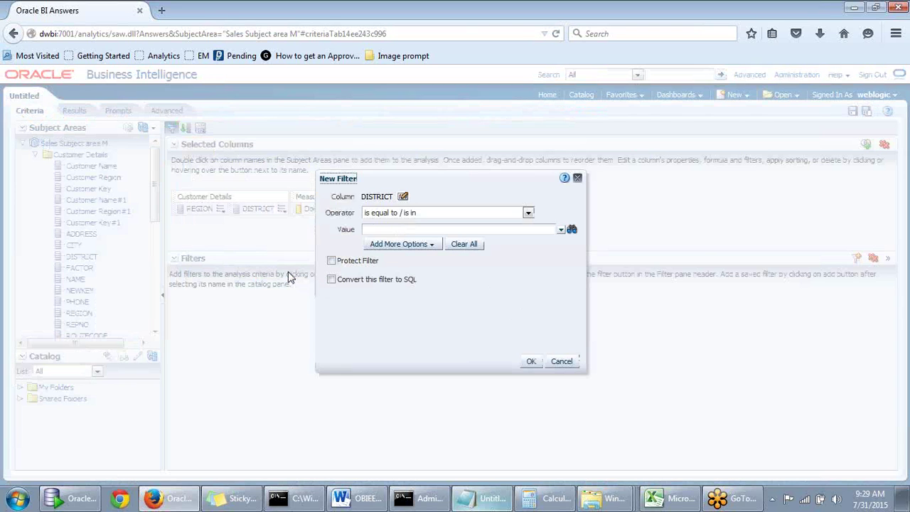
click(561, 229)
click(561, 229)
Inspect the filter's Add More Options, then discard the DISTRICT filter without adding it
click(411, 246)
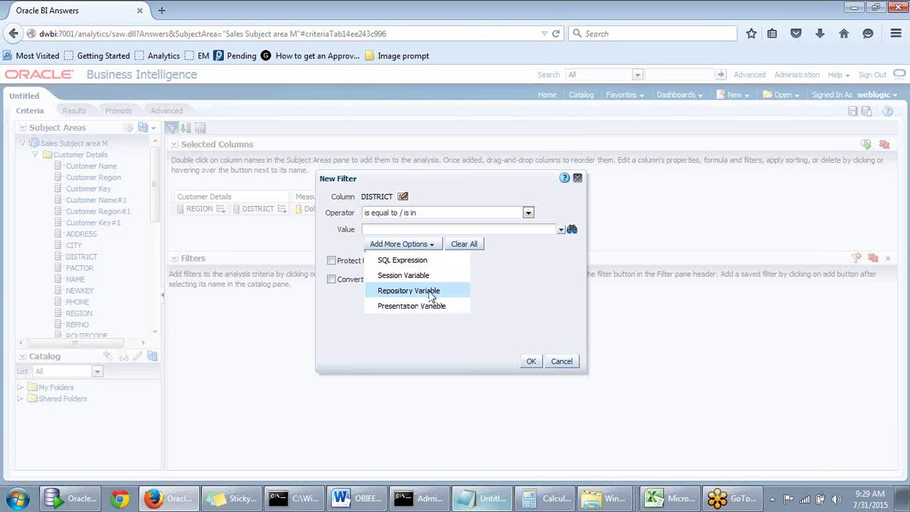
click(405, 331)
click(431, 245)
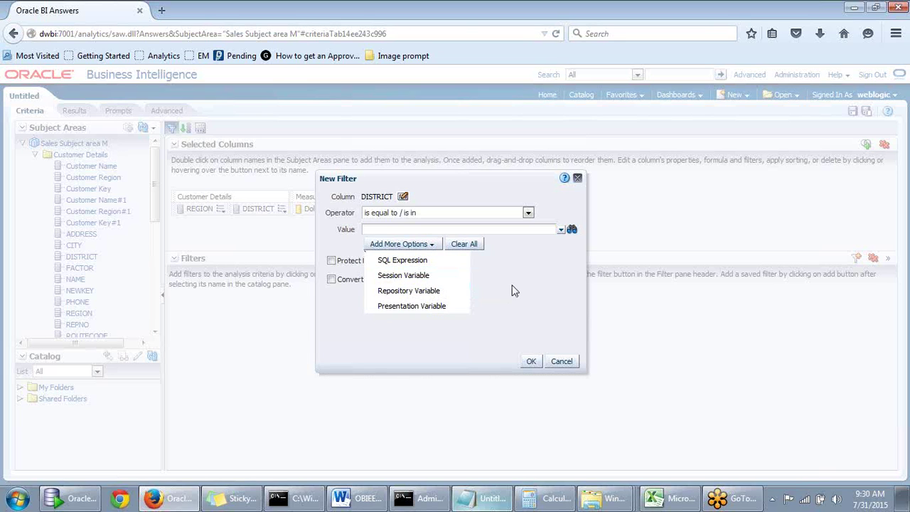
click(674, 502)
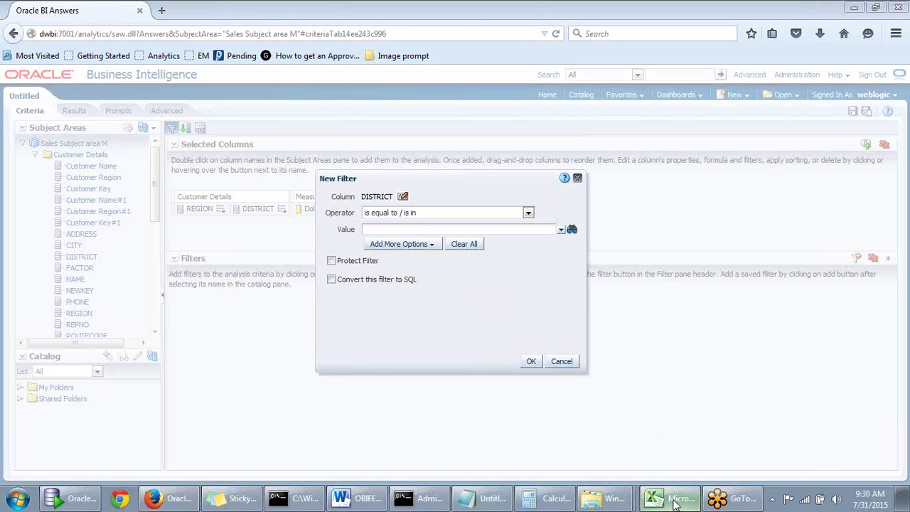
click(674, 502)
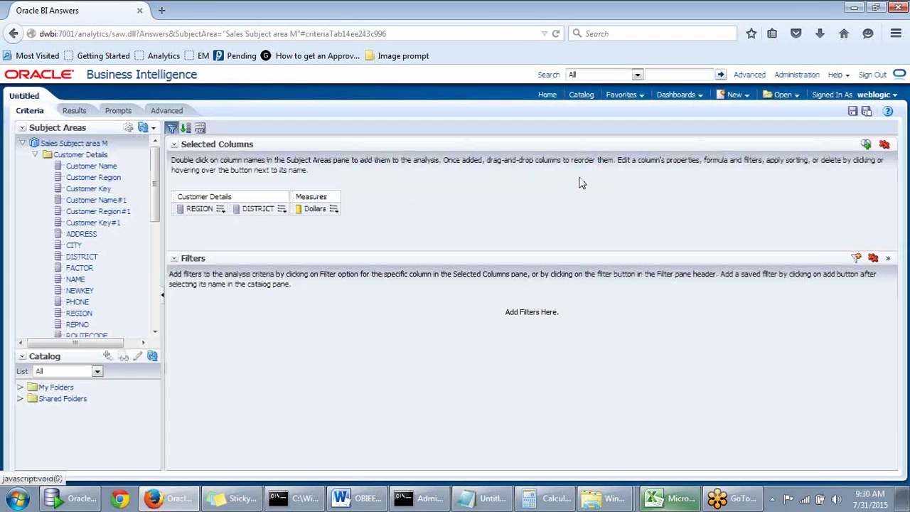
click(578, 178)
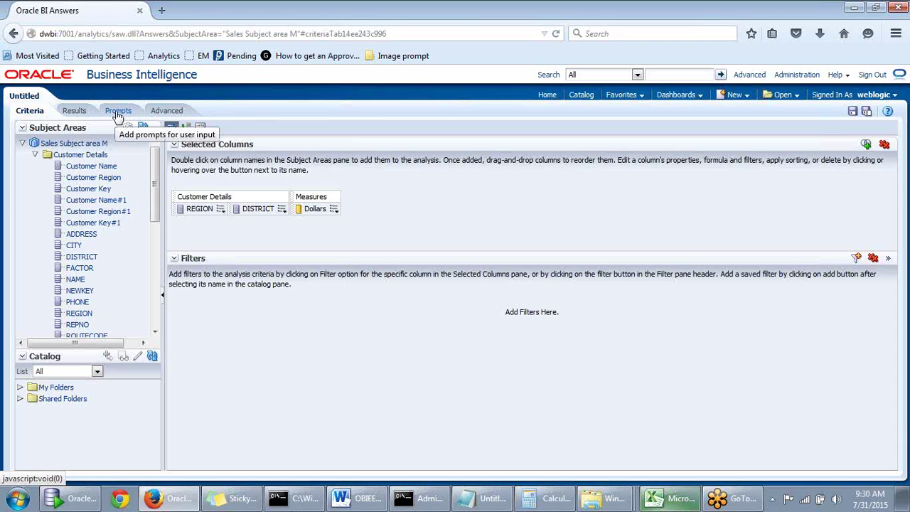
Open the analysis Prompts page, briefly rechecking Results before returning
click(118, 113)
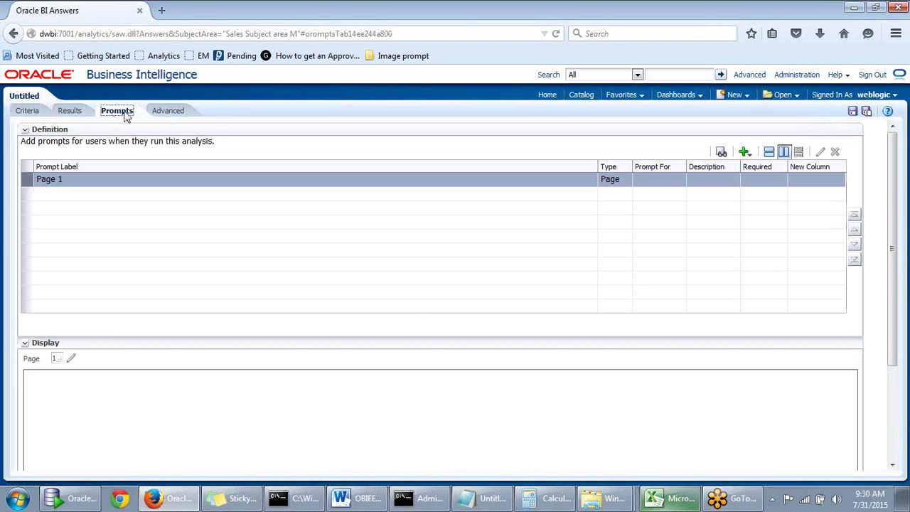
scroll(539, 286, down, 3)
scroll(538, 280, up, 3)
click(70, 112)
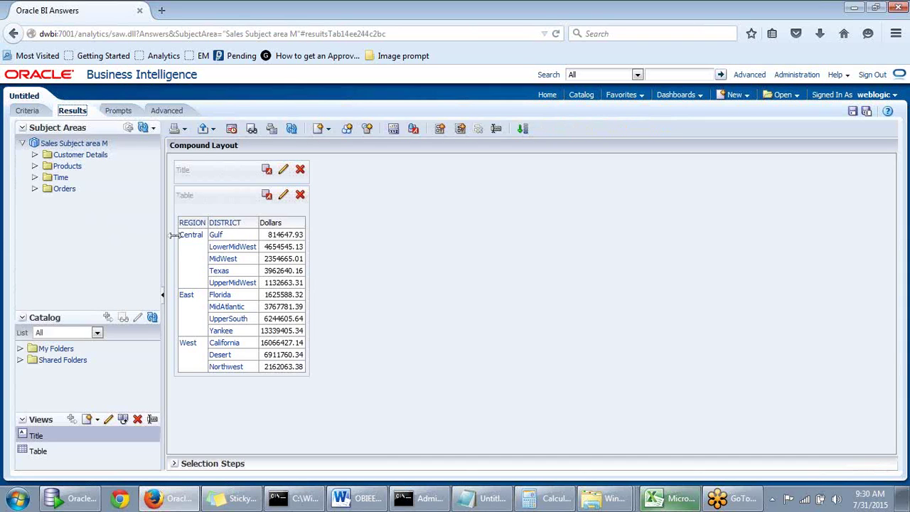
click(119, 114)
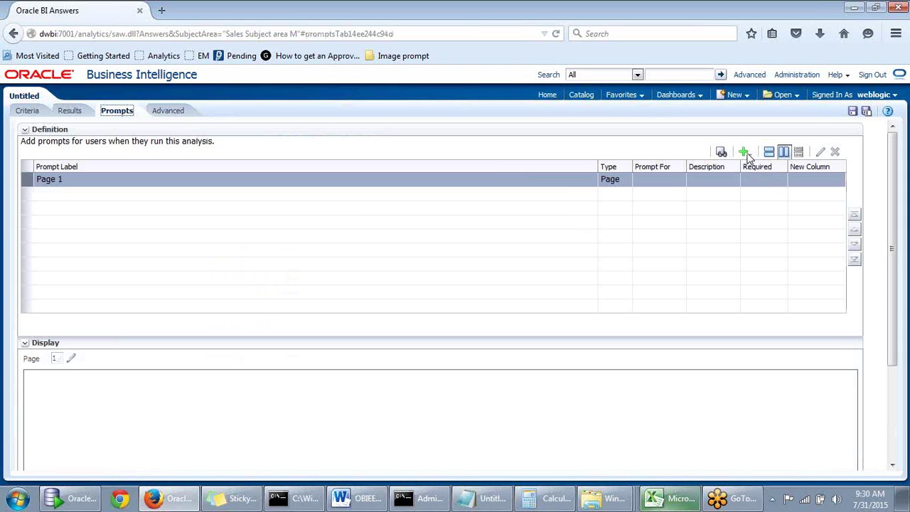
Bring up the Column Prompt column list from the New prompt button
click(744, 153)
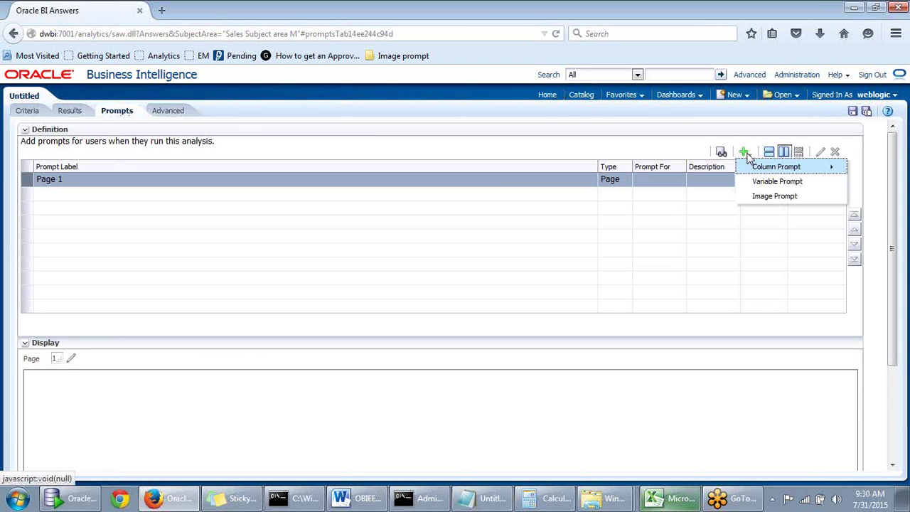
click(745, 154)
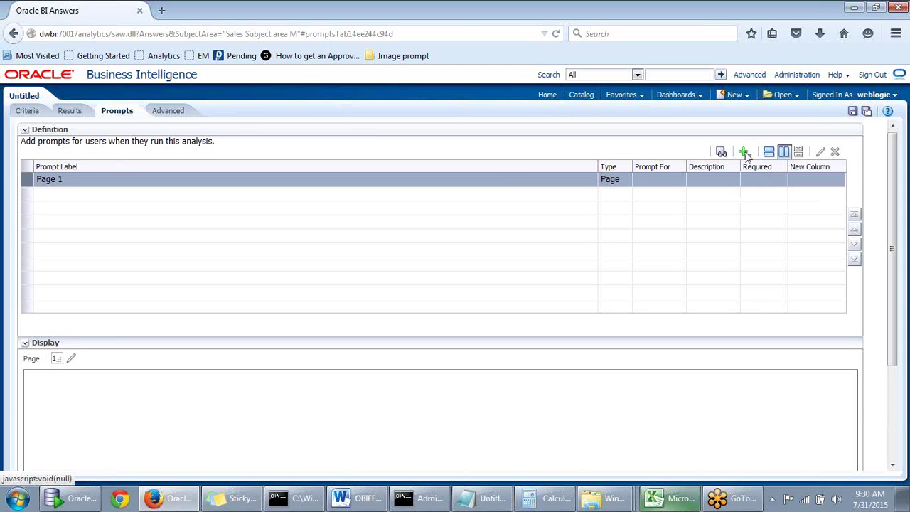
click(744, 154)
mouse_move(748, 167)
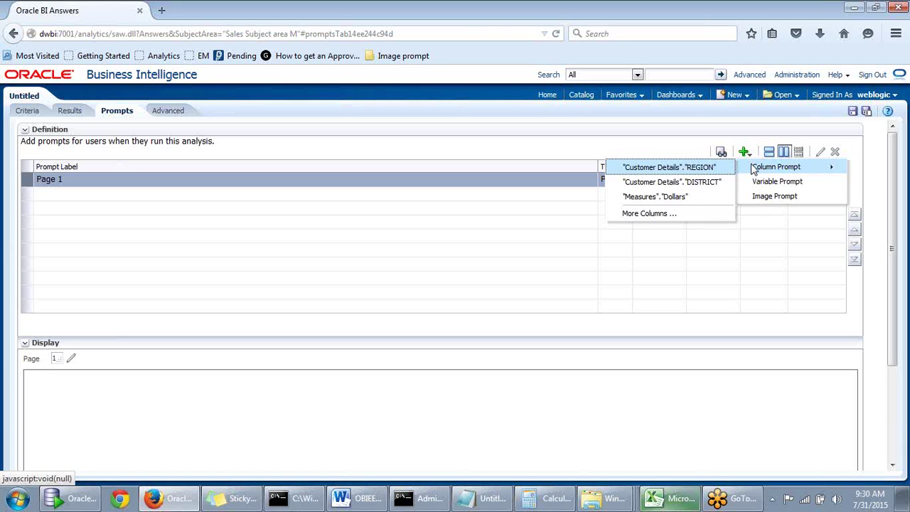
Create a "Customer Details"."REGION" column prompt labelled 'Select Region' with Choice List input
click(690, 171)
drag(495, 150, 541, 146)
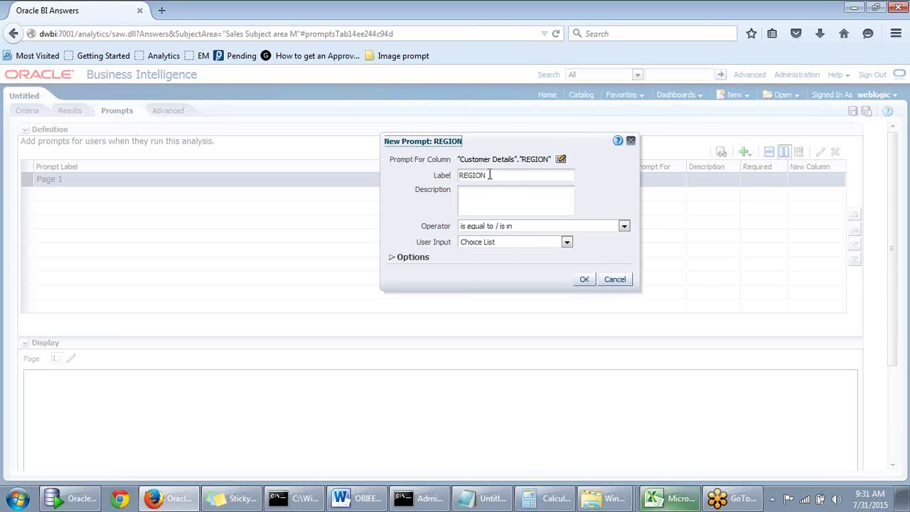
drag(489, 175, 437, 178)
text(sEELCT)
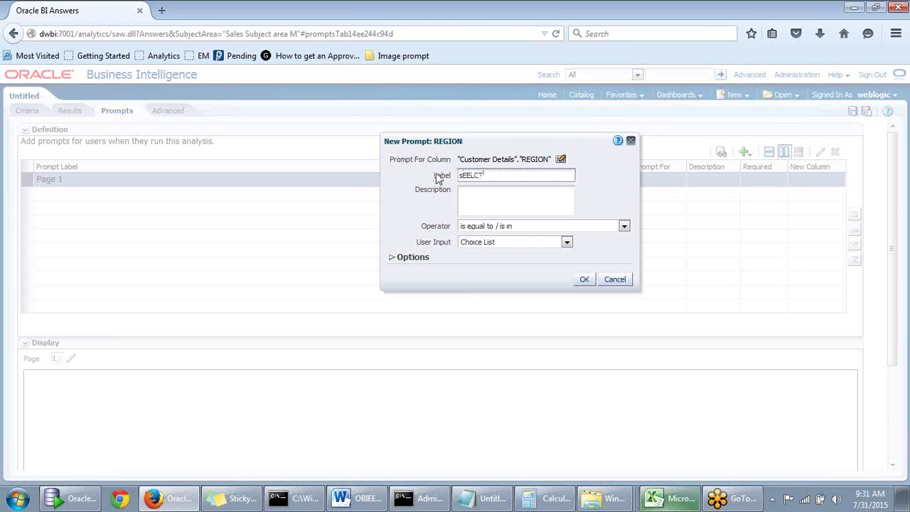
key(BackSpace)
key(BackSpace)
key(BackSpace)
key(BackSpace)
text(Selec)
click(567, 242)
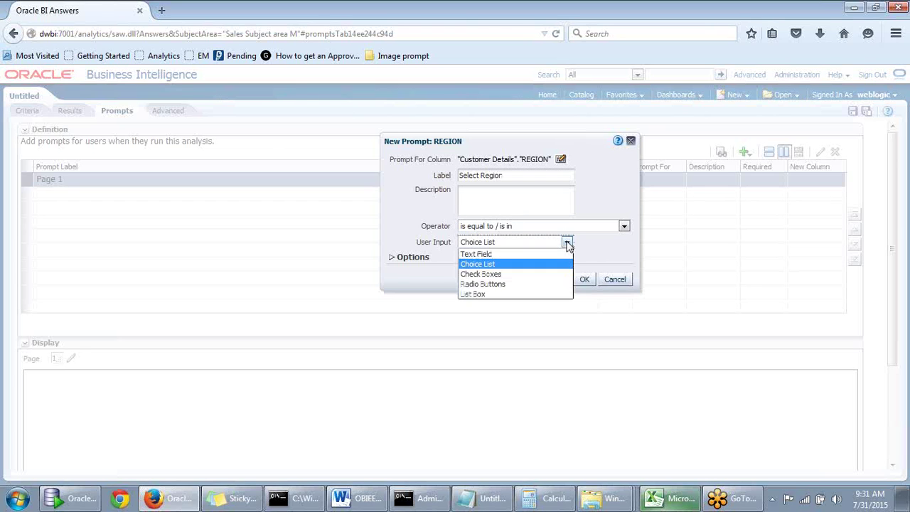
click(568, 243)
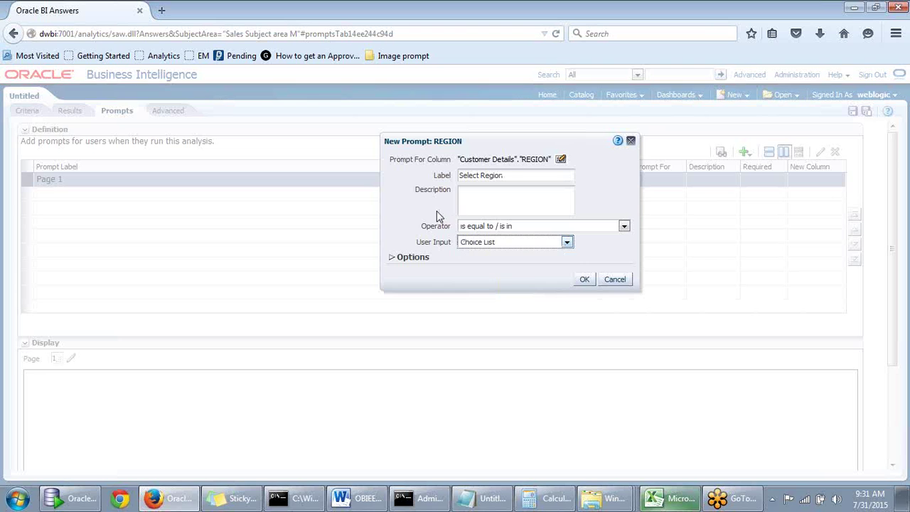
click(551, 149)
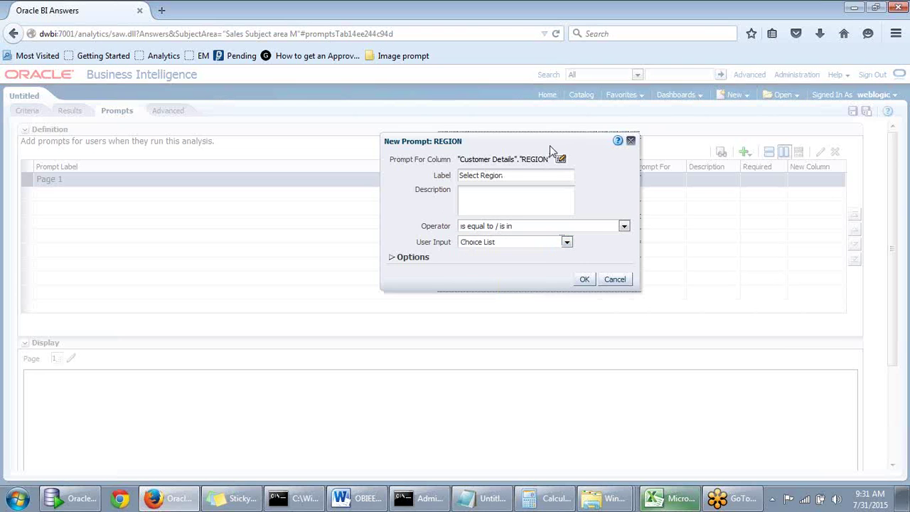
click(584, 280)
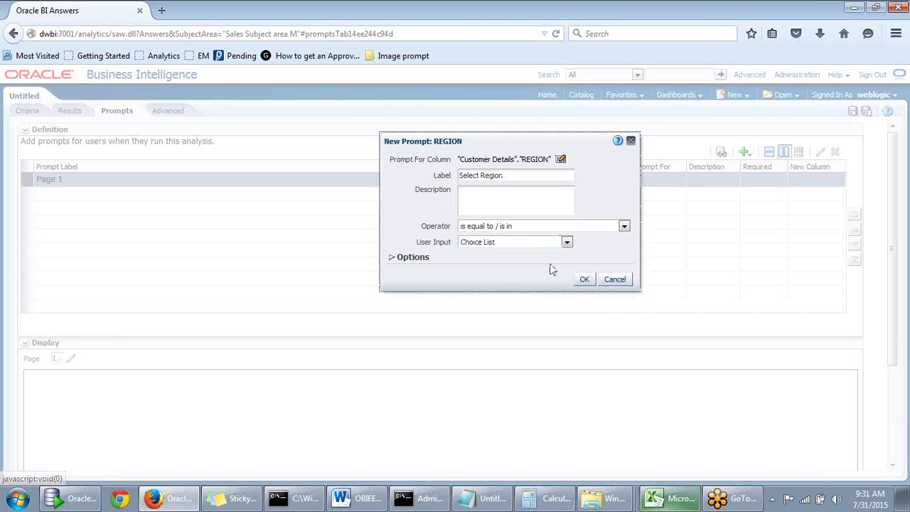
click(583, 280)
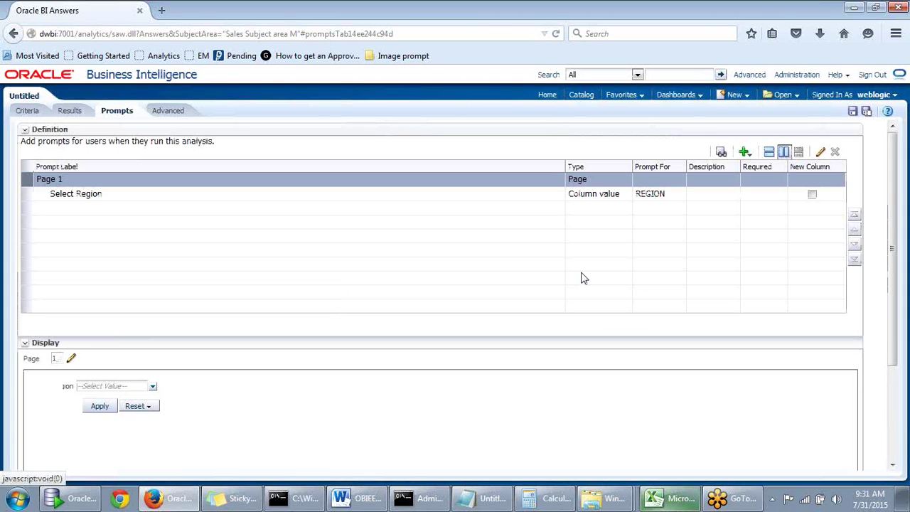
Save the analysis into the shared folder under the name 'Column Prompt'
click(867, 112)
drag(493, 147, 517, 134)
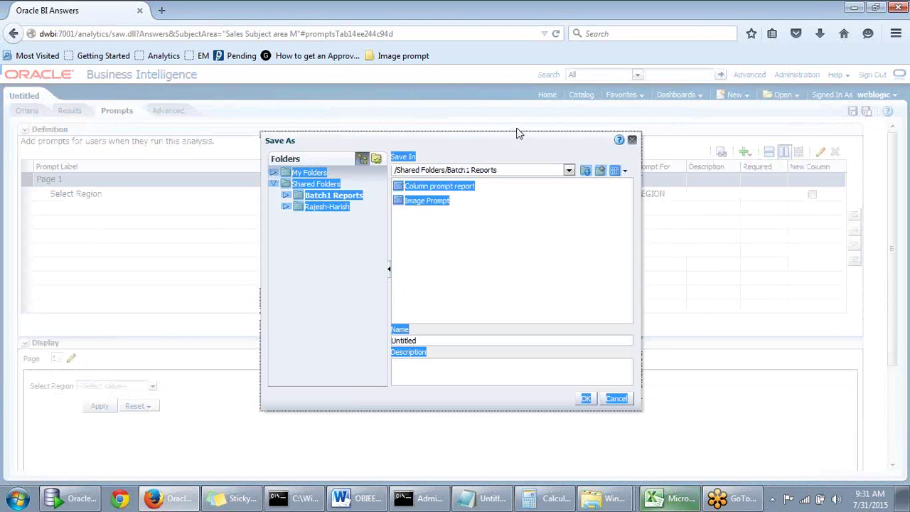
click(320, 207)
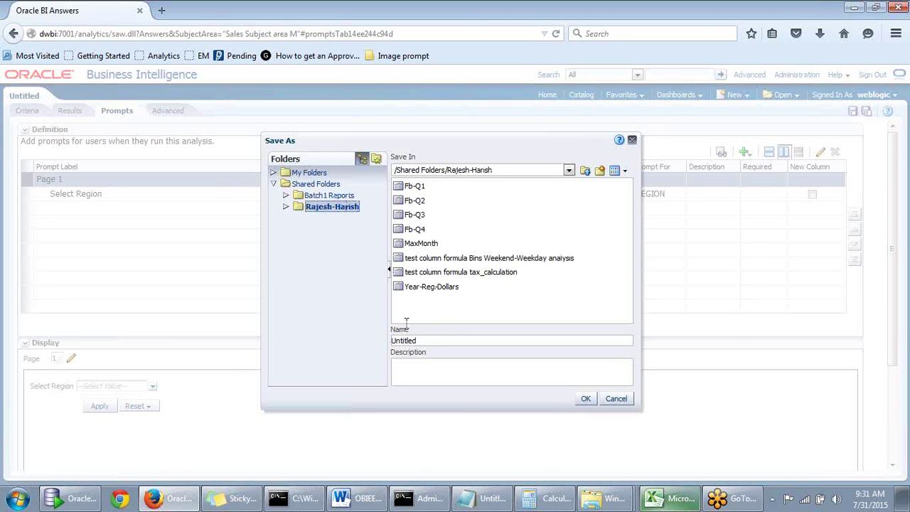
click(427, 340)
key(BackSpace)
key(BackSpace)
key(BackSpace)
key(BackSpace)
key(BackSpace)
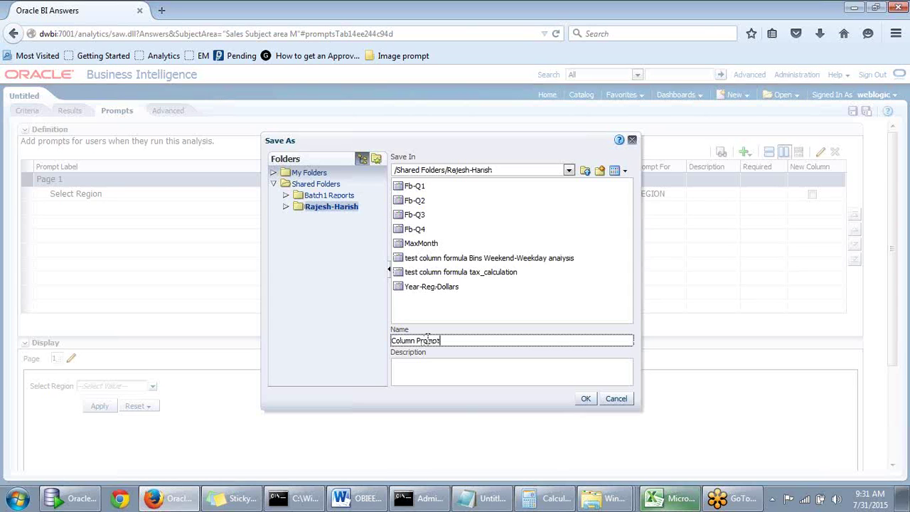
text(Column Prompt)
click(585, 399)
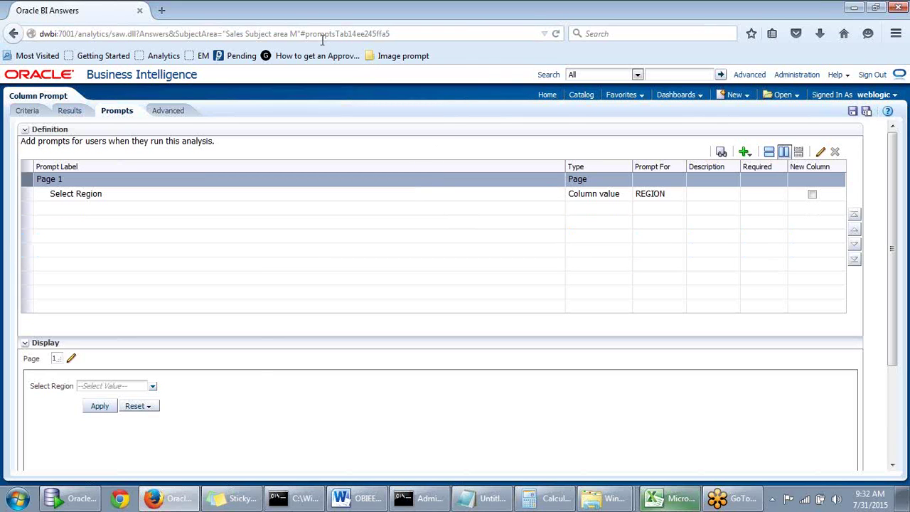
Open a new Chrome window and load the dwbi:7001/analytics address
click(122, 499)
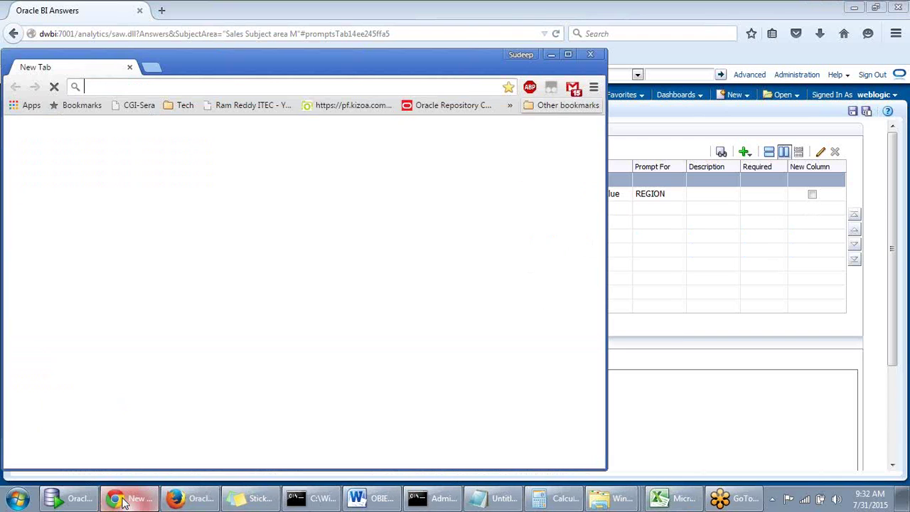
drag(370, 74, 586, 61)
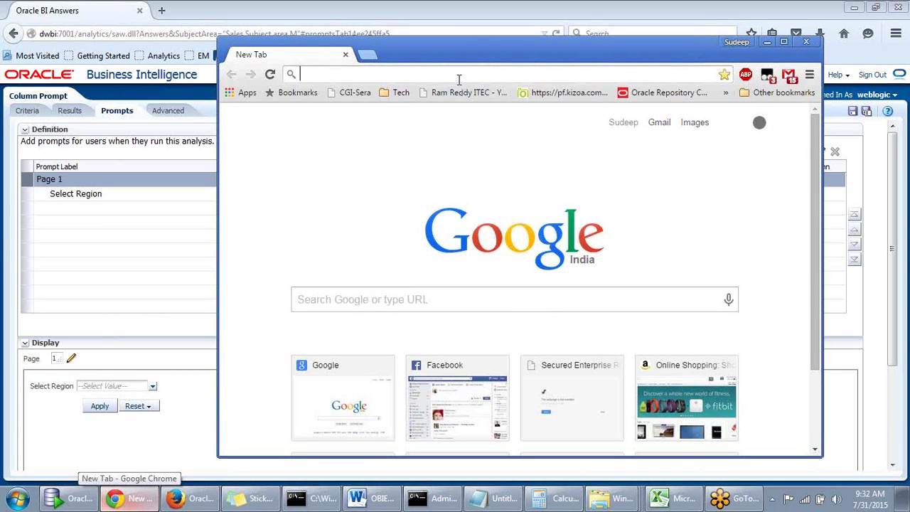
text(de)
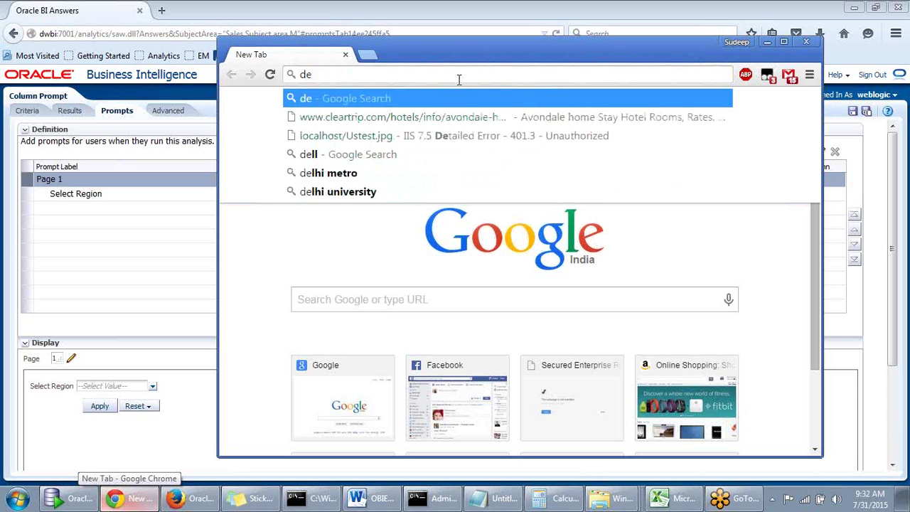
key(BackSpace)
text(w)
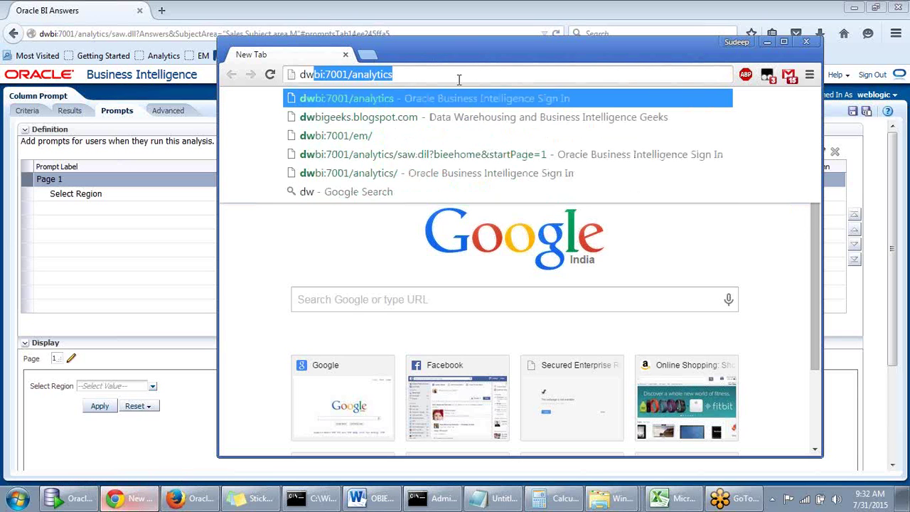
key(Return)
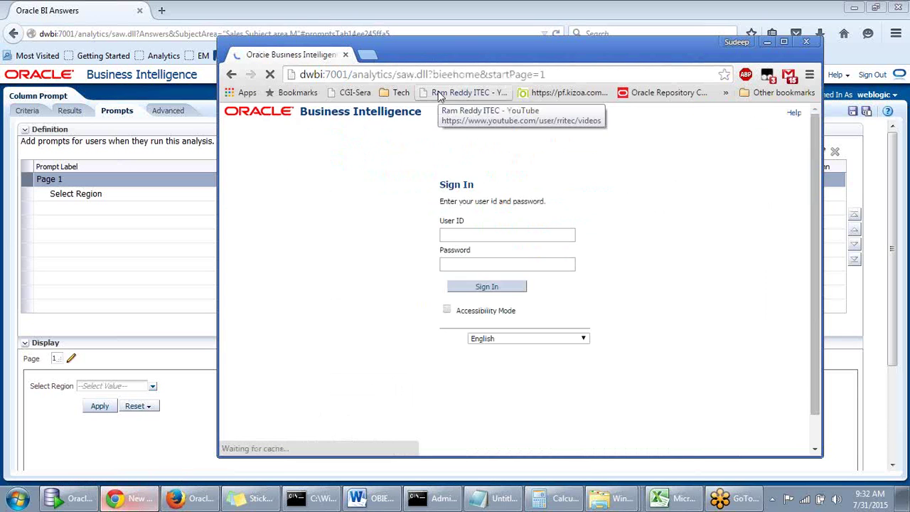
Sign in with the second user's ID and password, retrying after the error, and decline saving the password
click(490, 233)
text(mc)
key(BackSpace)
key(BackSpace)
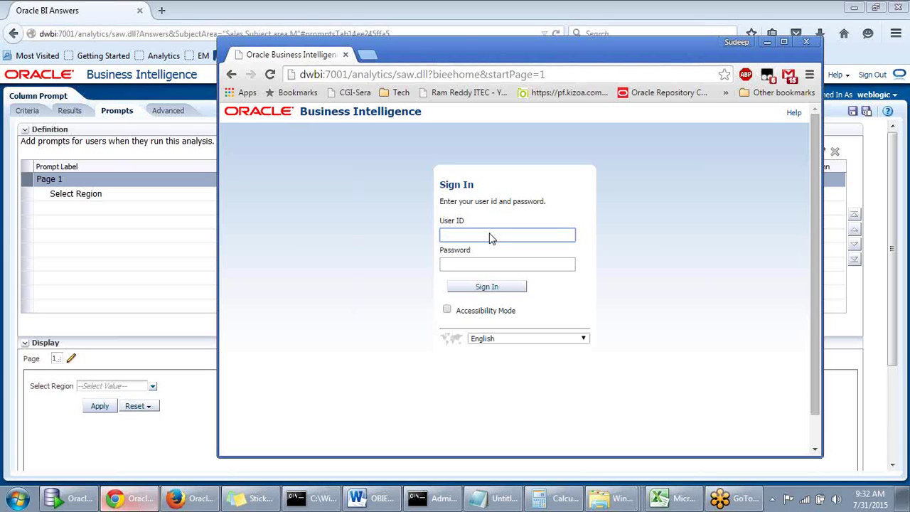
key(Tab)
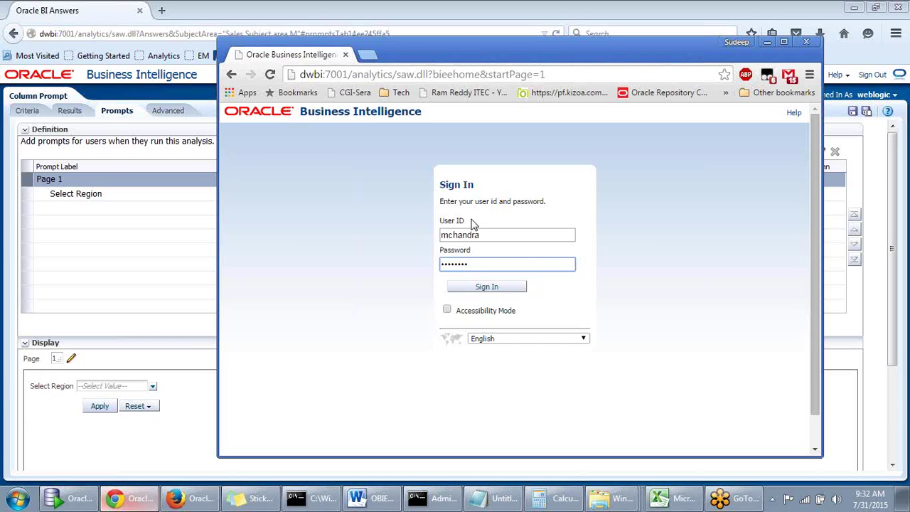
key(Return)
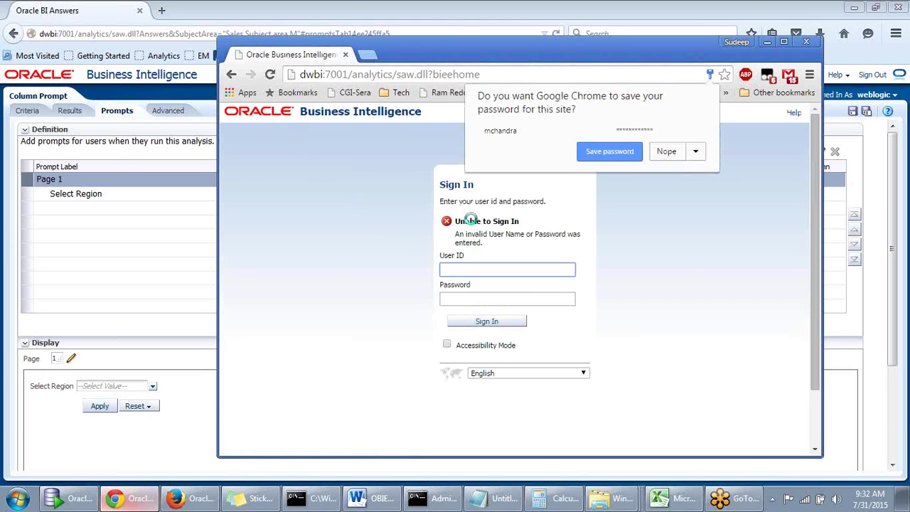
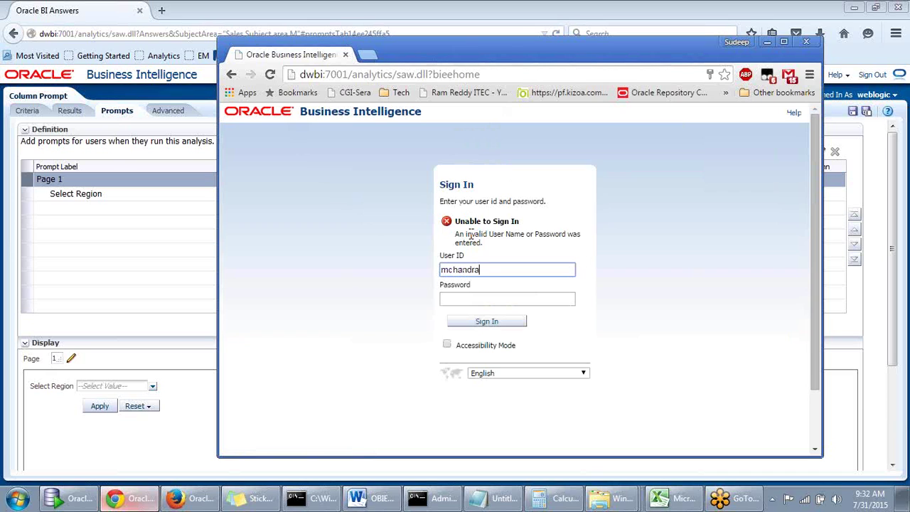
click(464, 299)
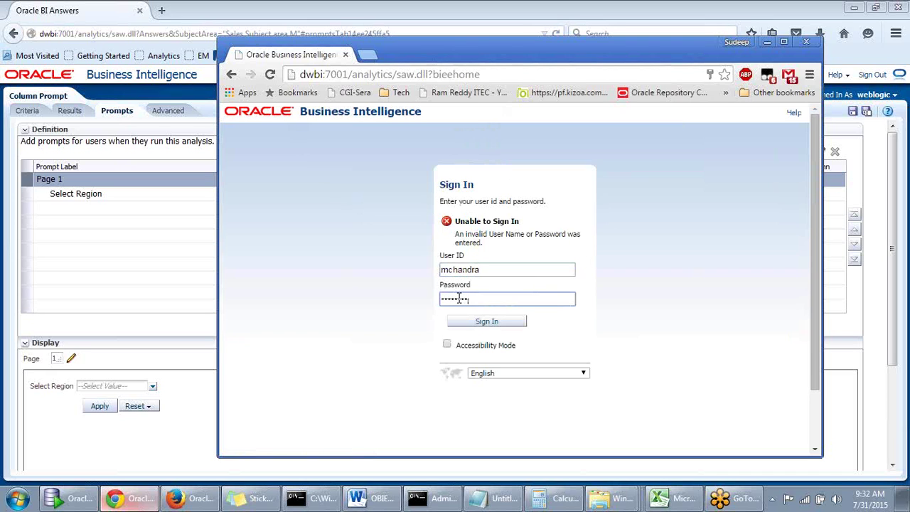
key(Return)
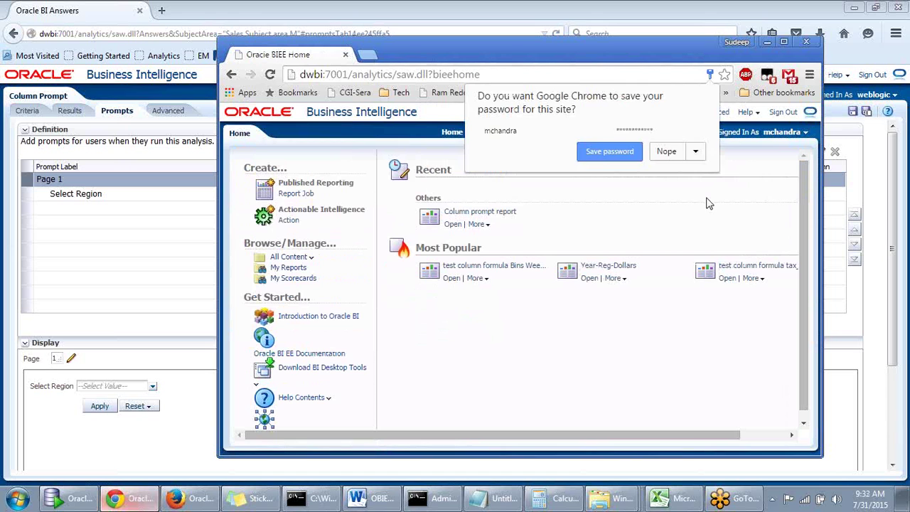
click(709, 201)
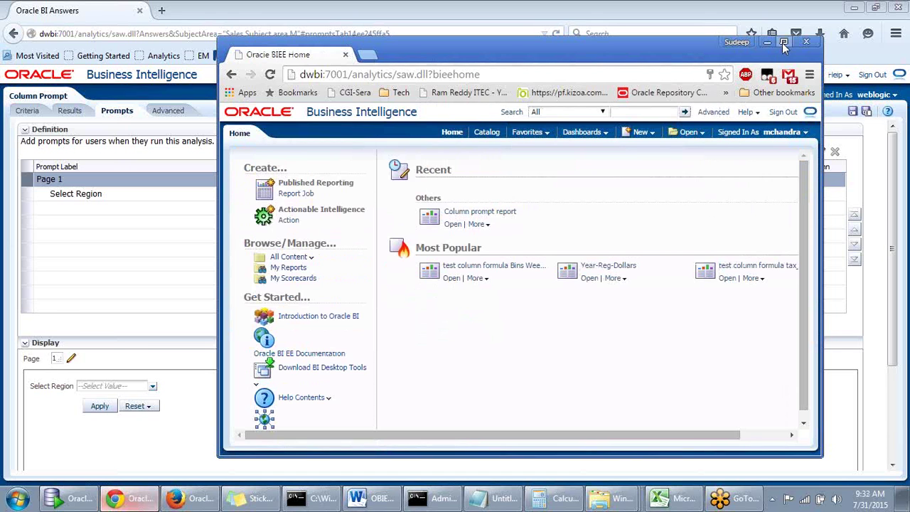
Maximize the Chrome window and glance at the header's New menu before closing it
click(784, 42)
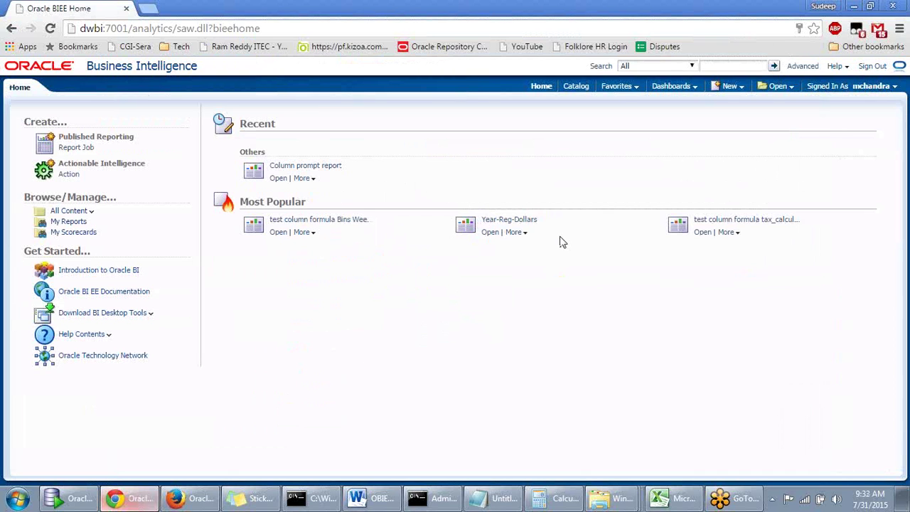
click(727, 86)
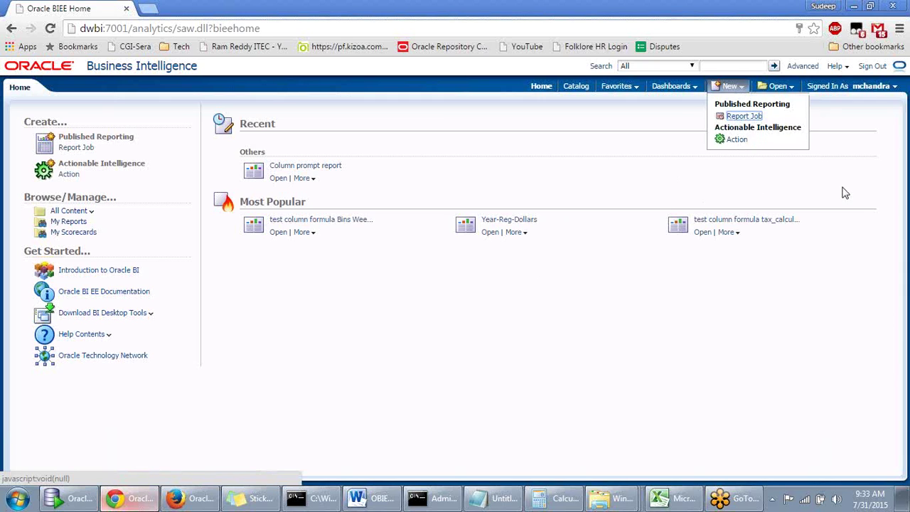
click(633, 303)
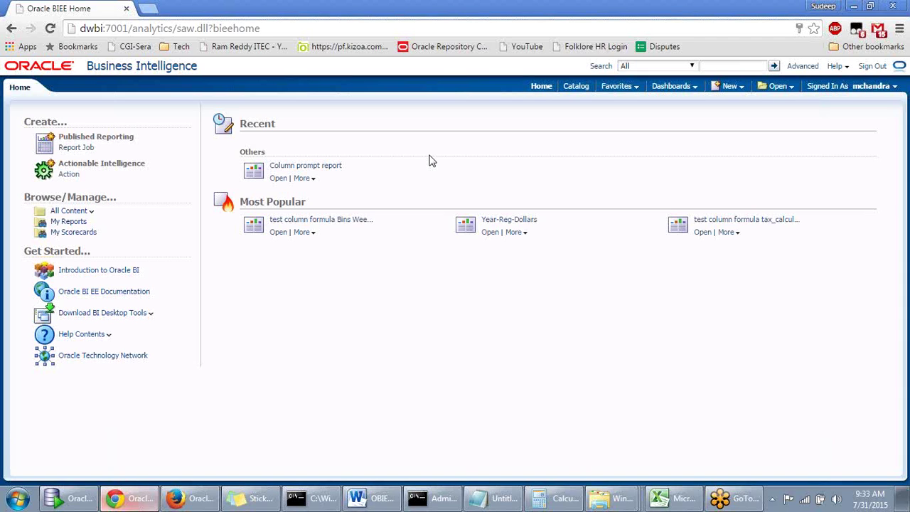
Open Column prompt report and try loading the REGION value list, reloading when it stays empty
click(280, 182)
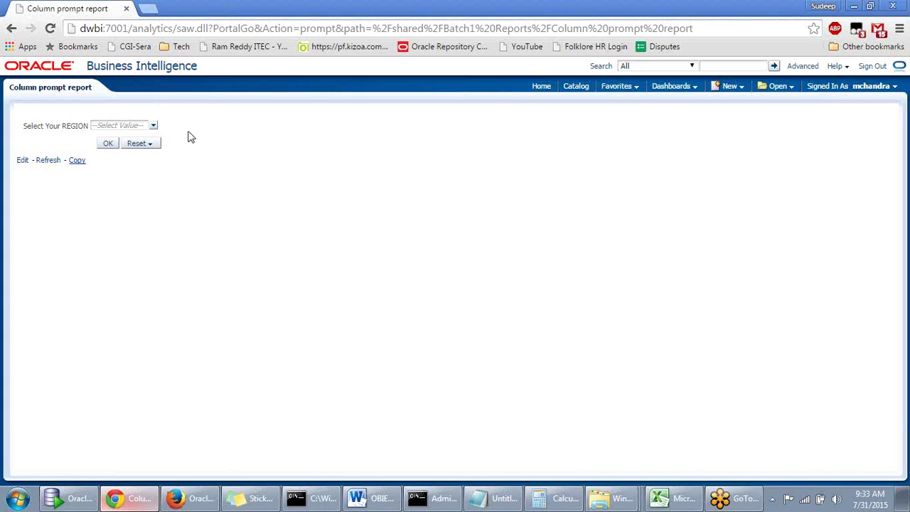
click(153, 127)
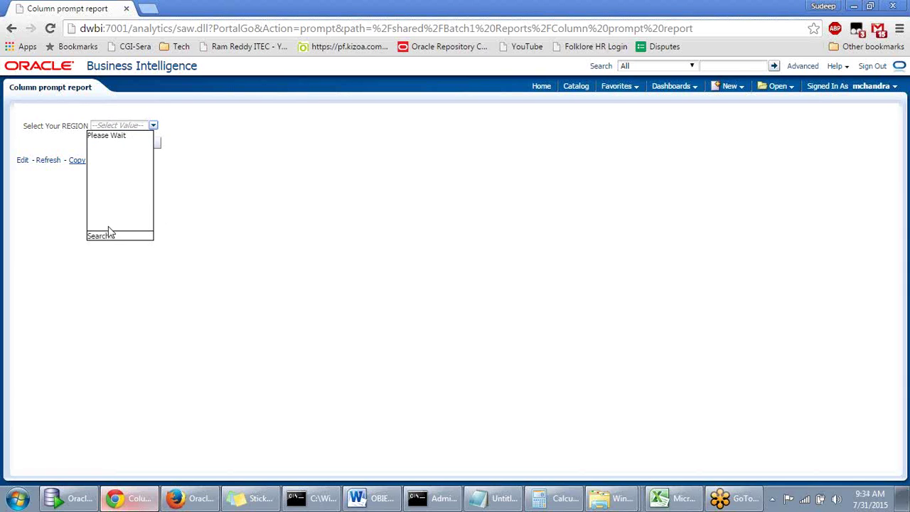
click(170, 210)
click(152, 125)
click(52, 30)
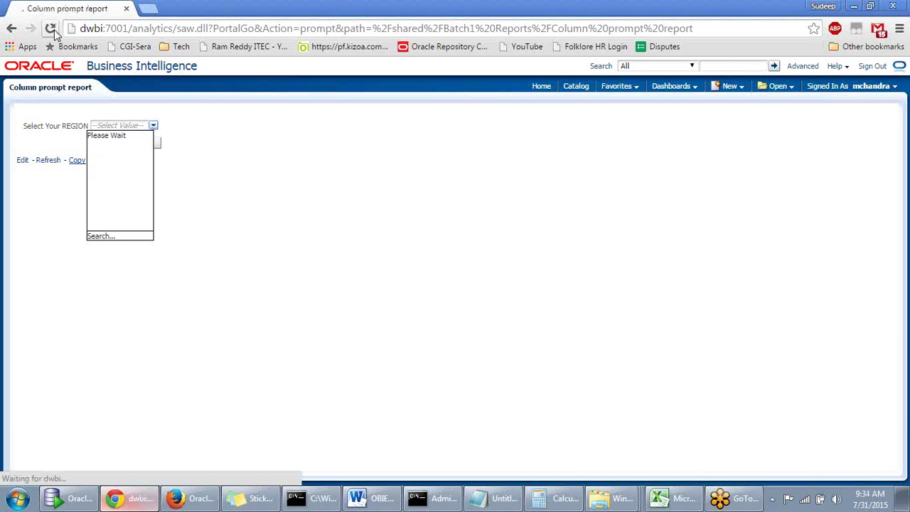
click(153, 126)
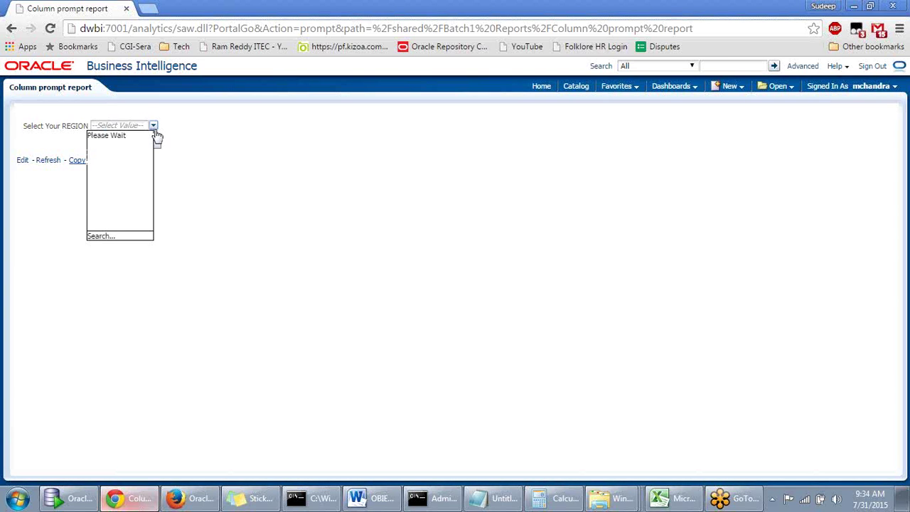
click(216, 139)
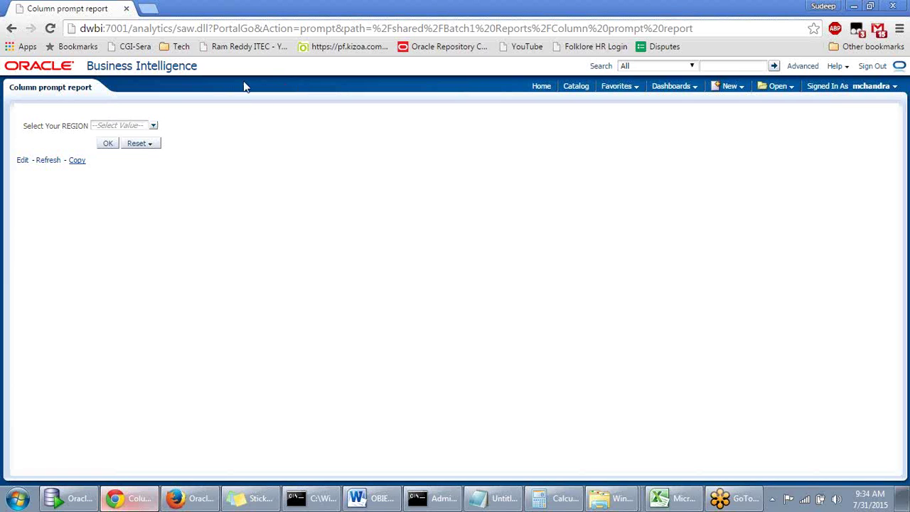
click(17, 498)
click(72, 418)
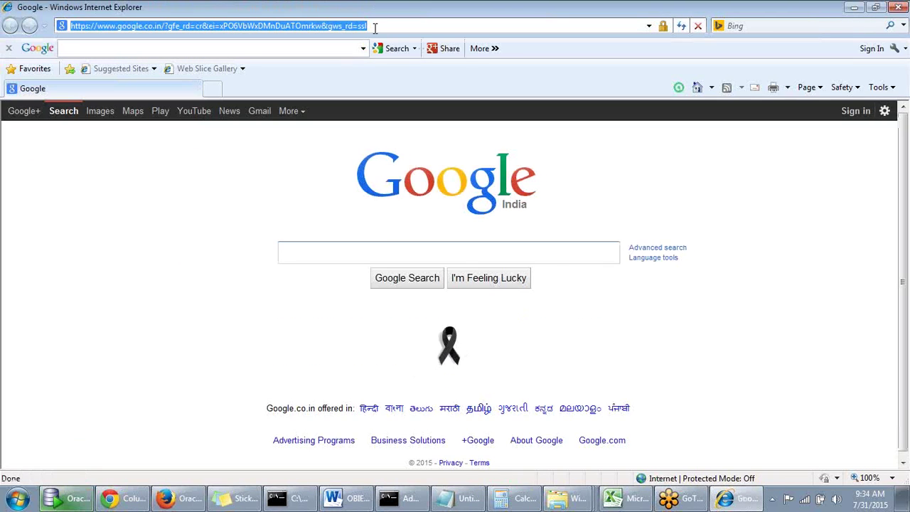
text(dw)
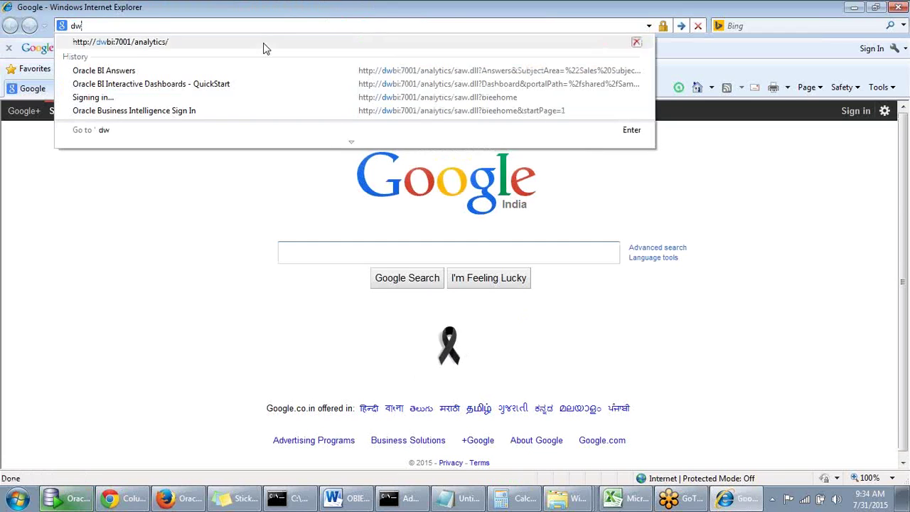
click(263, 42)
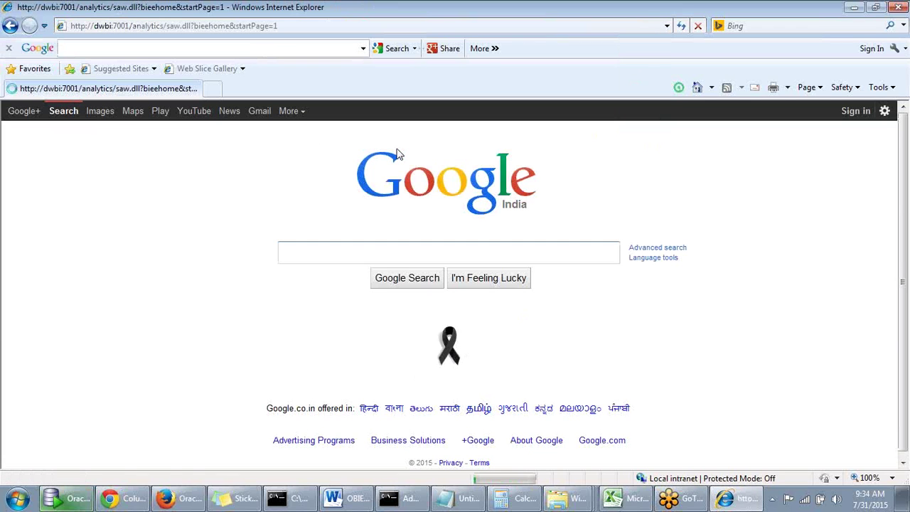
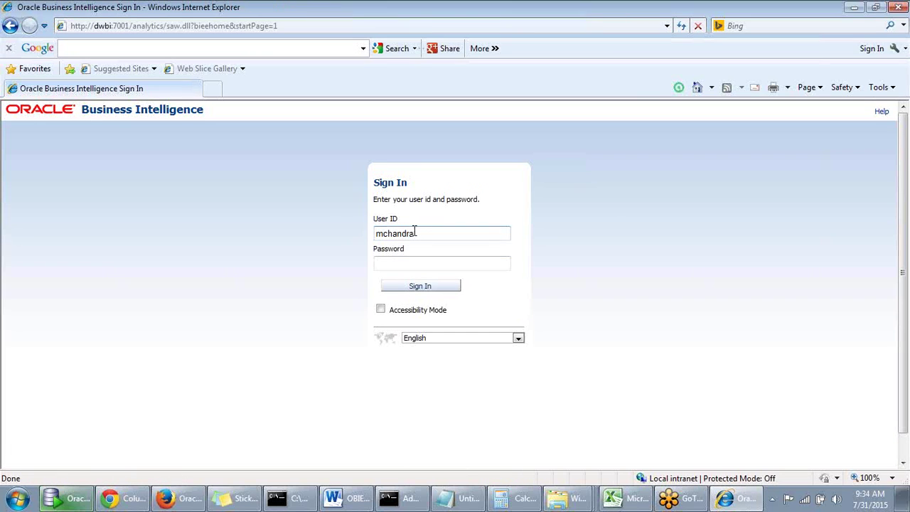
Sign in to OBIEE with the second user's ID and password
drag(429, 234, 319, 221)
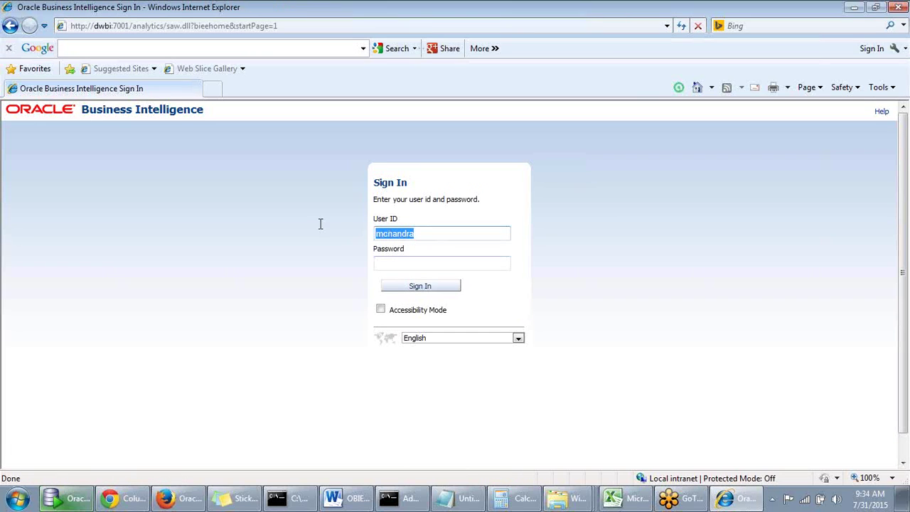
click(430, 260)
text(*********)
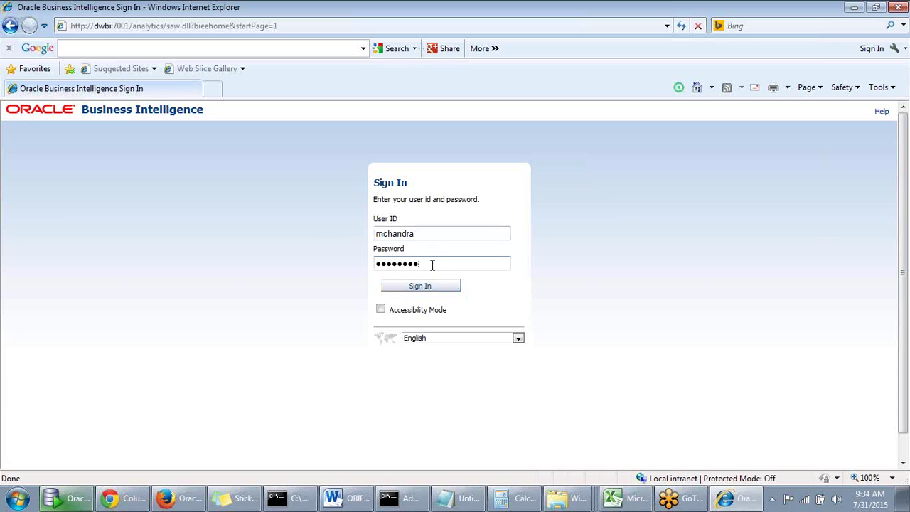
text(*)
click(435, 287)
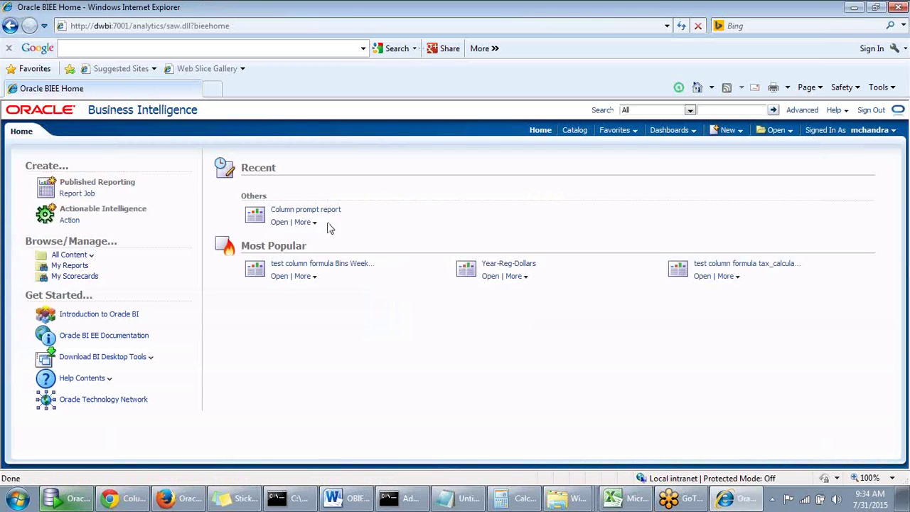
Open the Column prompt report and dismiss the software installation warning
click(279, 222)
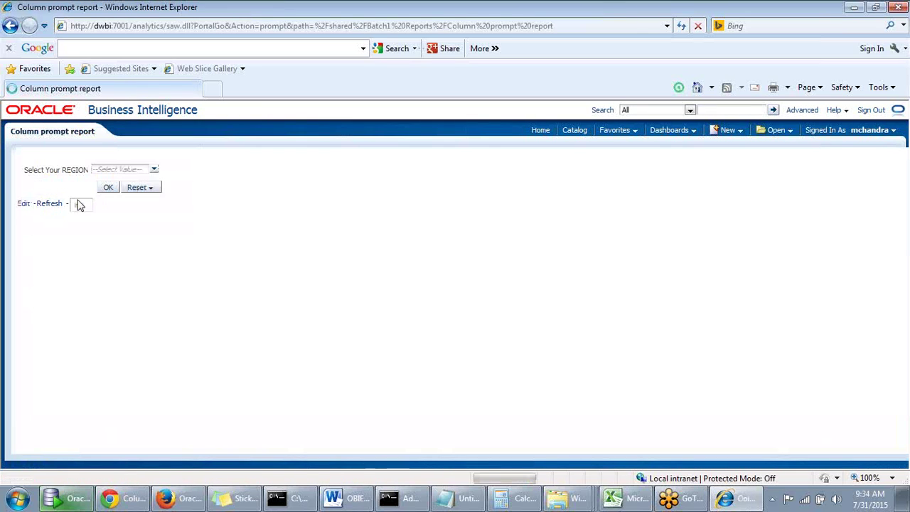
click(151, 171)
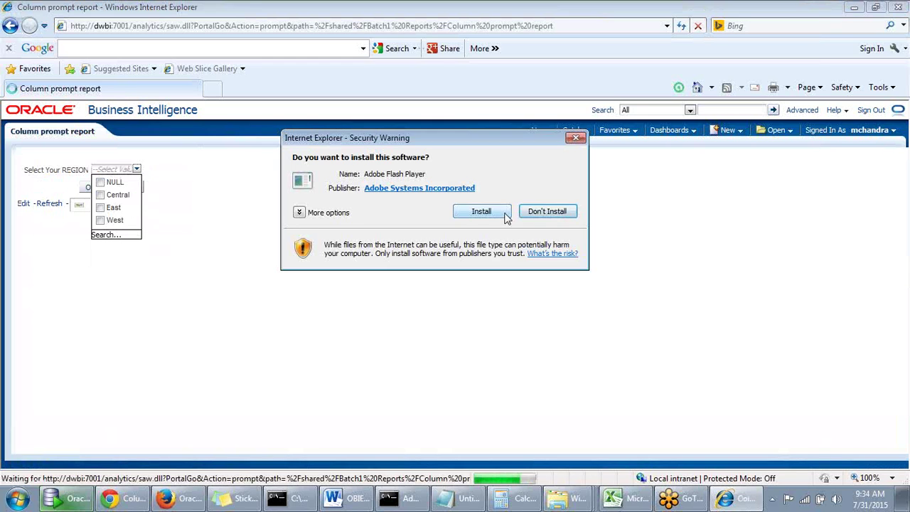
click(576, 139)
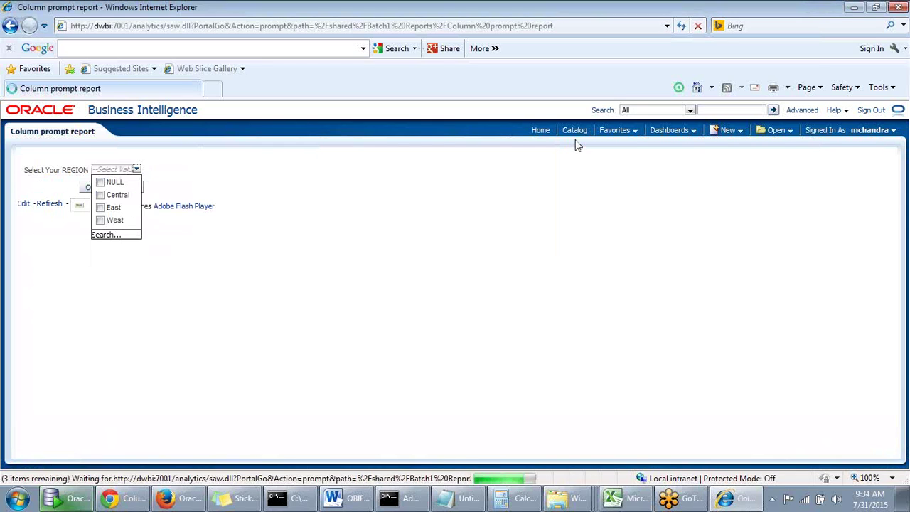
click(266, 182)
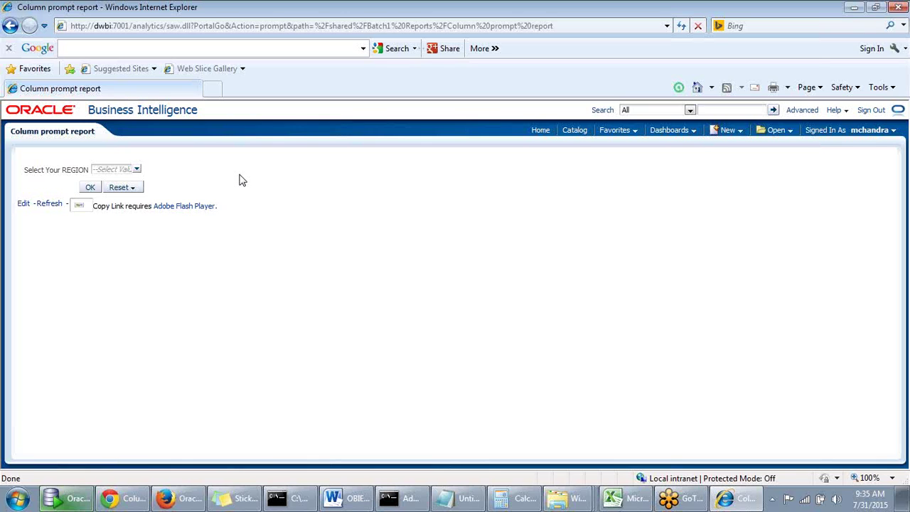
Run the report for the Central region, then close the Internet Explorer window
click(137, 169)
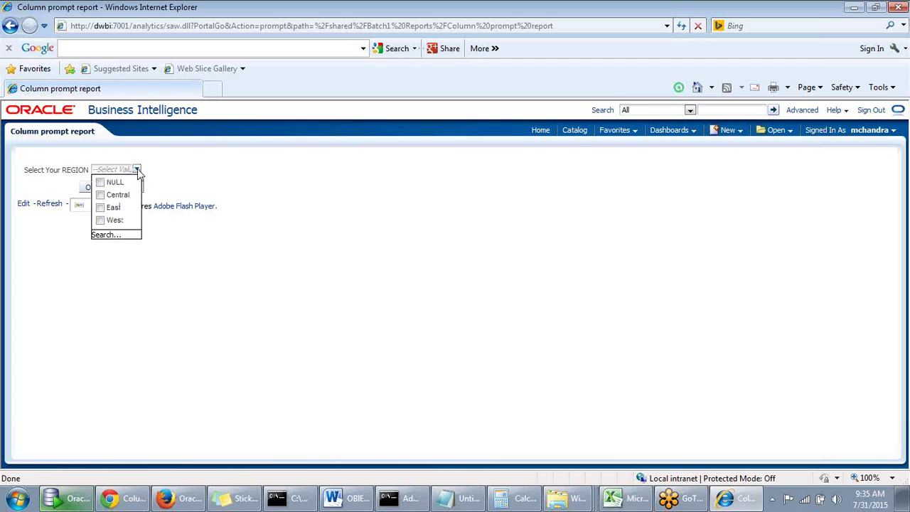
click(100, 194)
click(95, 188)
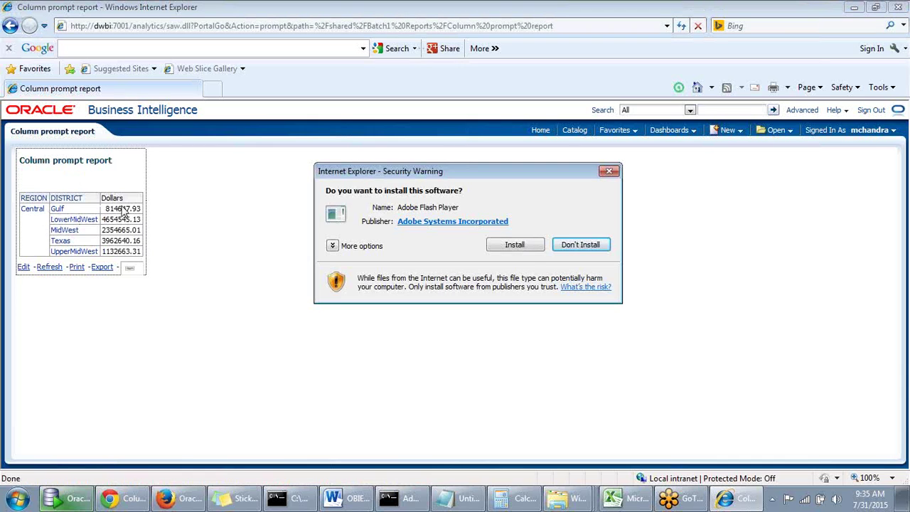
click(610, 172)
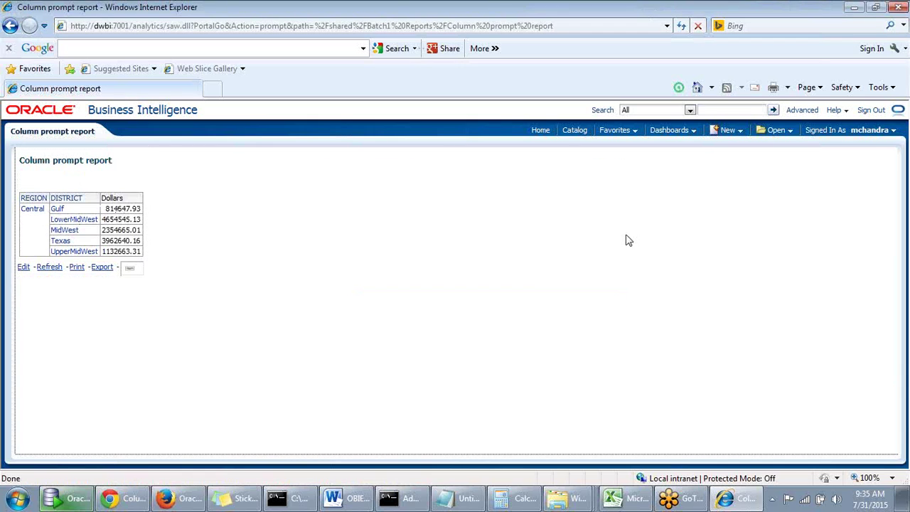
click(903, 10)
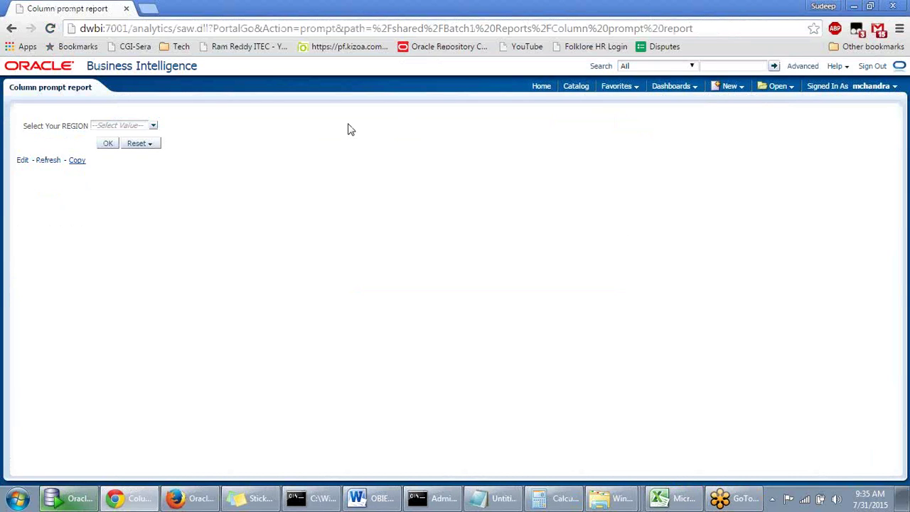
Close Chrome and open the Select Region prompt for editing in Firefox
click(894, 7)
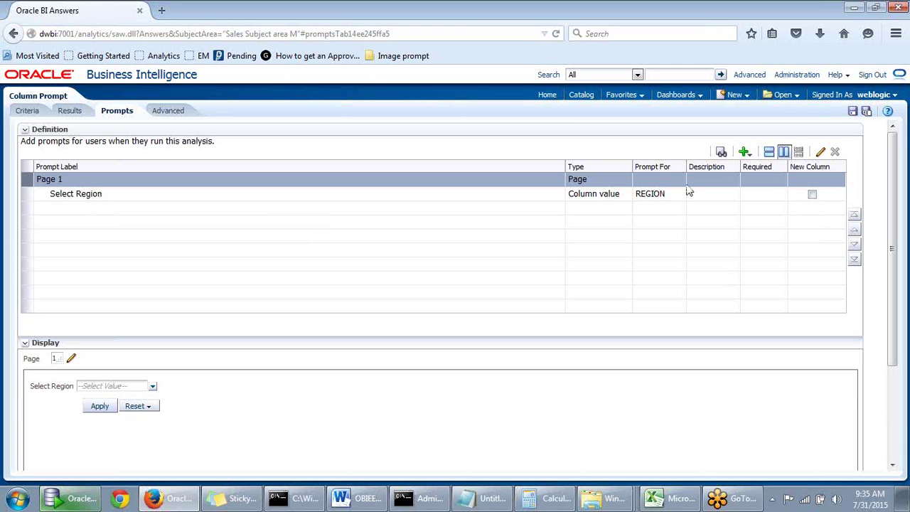
click(348, 195)
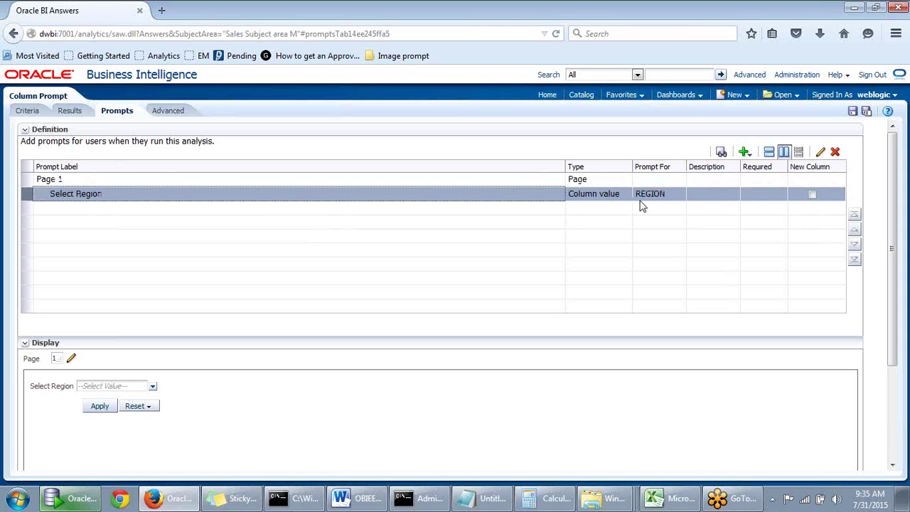
click(820, 153)
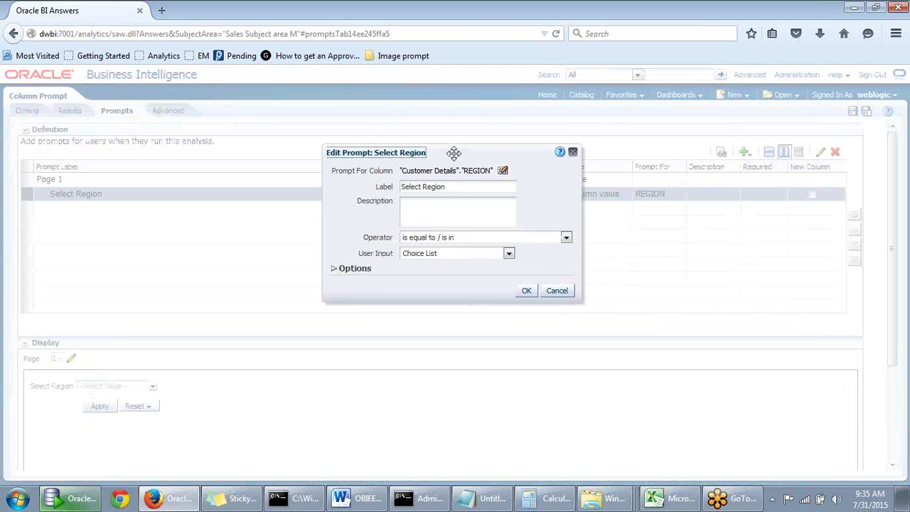
drag(455, 152, 440, 136)
Keep the 'is equal to / is in' operator and Choice List input, then expand Options
click(397, 222)
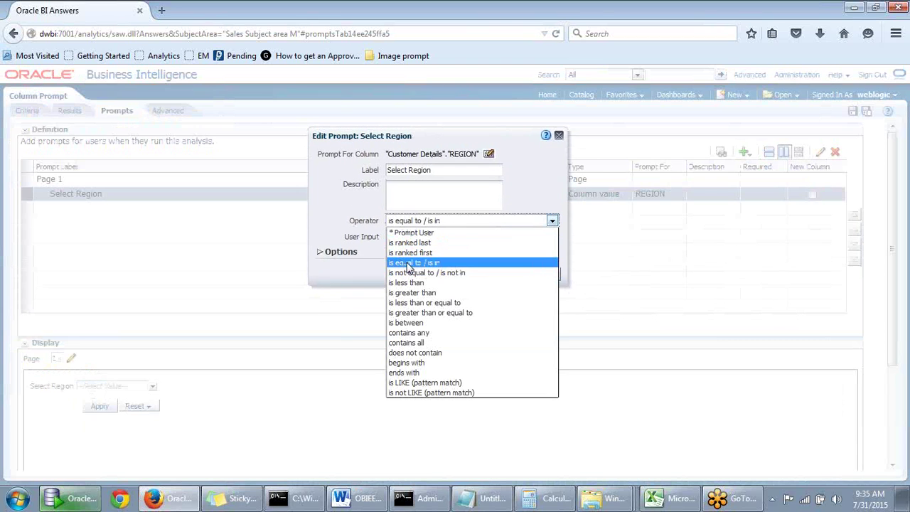
click(332, 214)
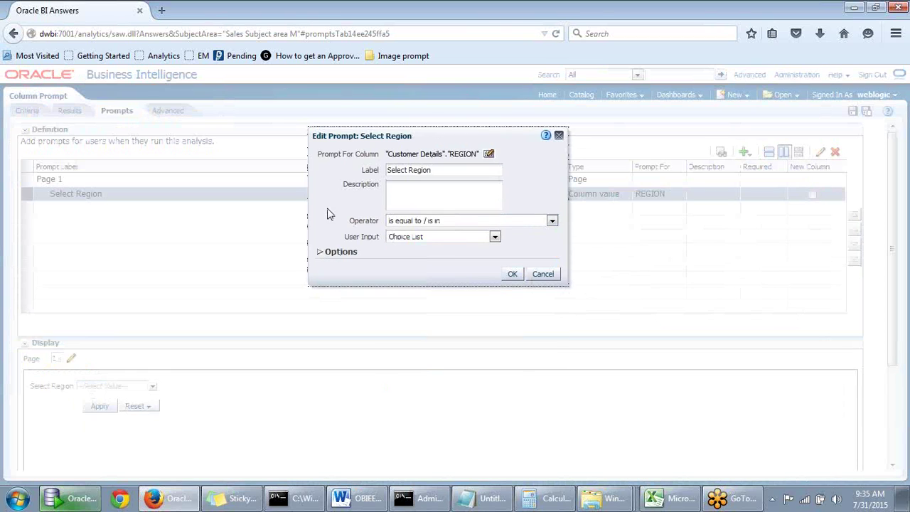
click(495, 238)
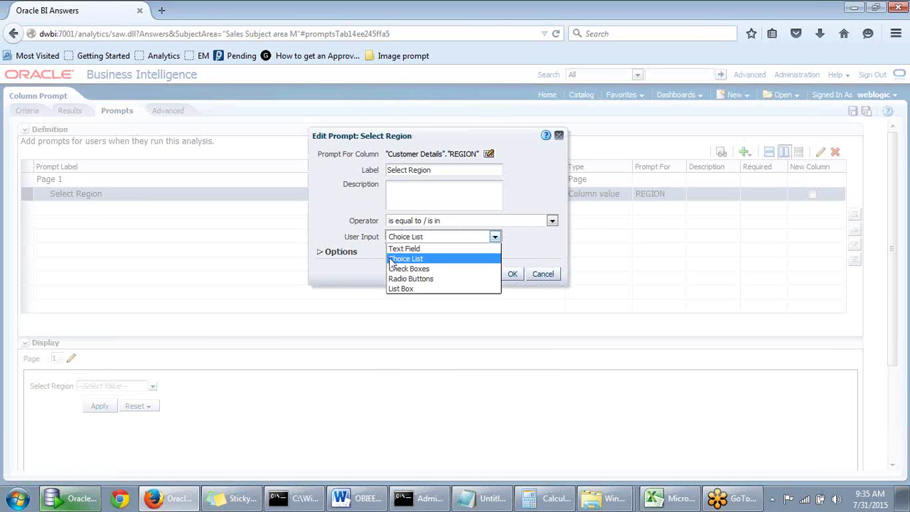
click(365, 248)
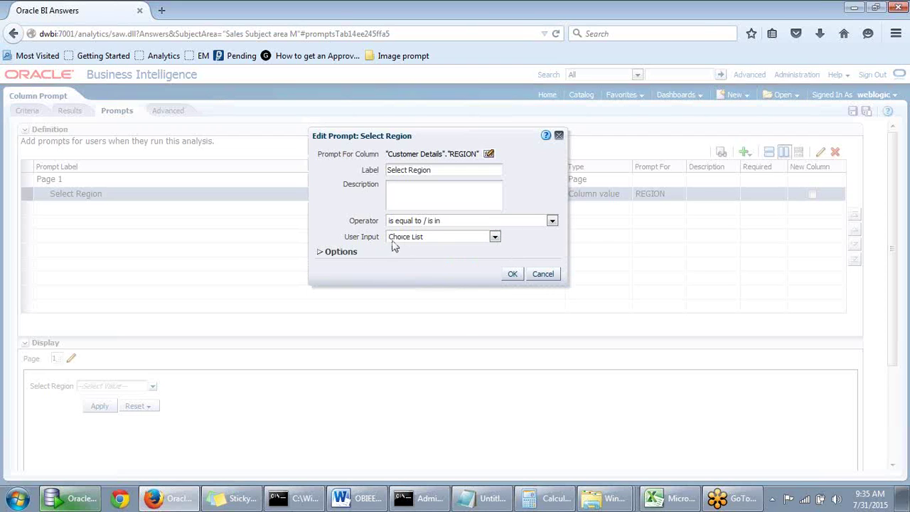
click(320, 254)
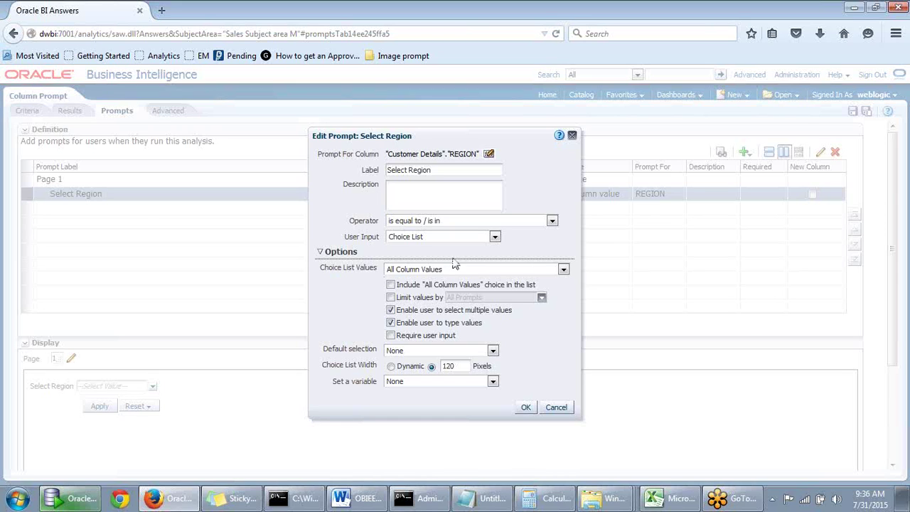
Set Choice List Values to Specific Column Values Central, East and West and save the prompt
click(427, 270)
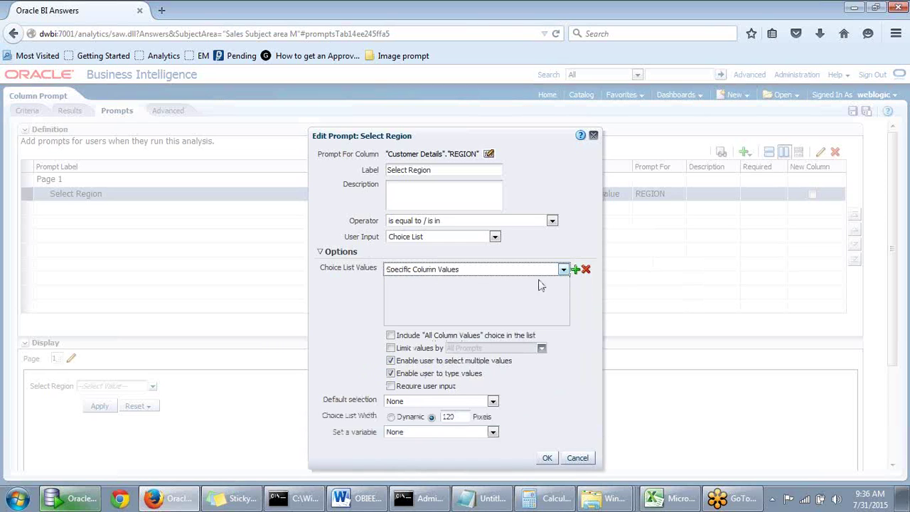
click(575, 269)
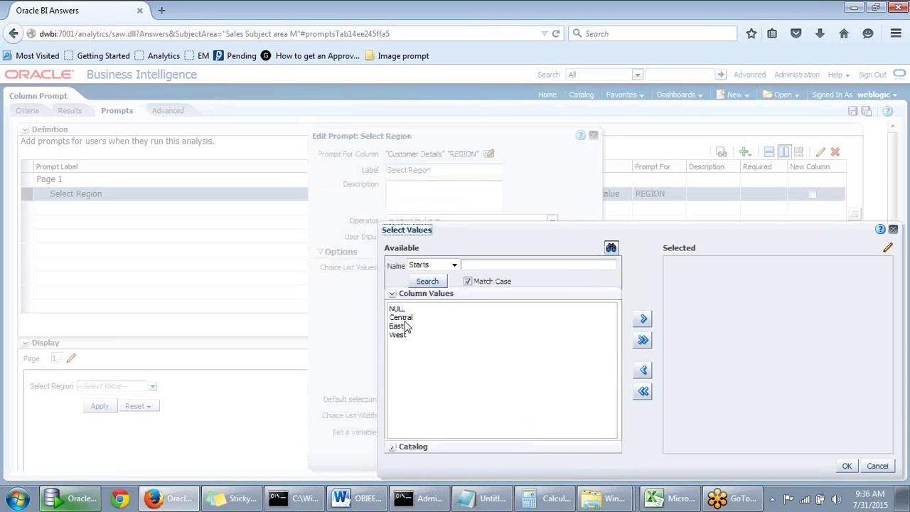
click(405, 318)
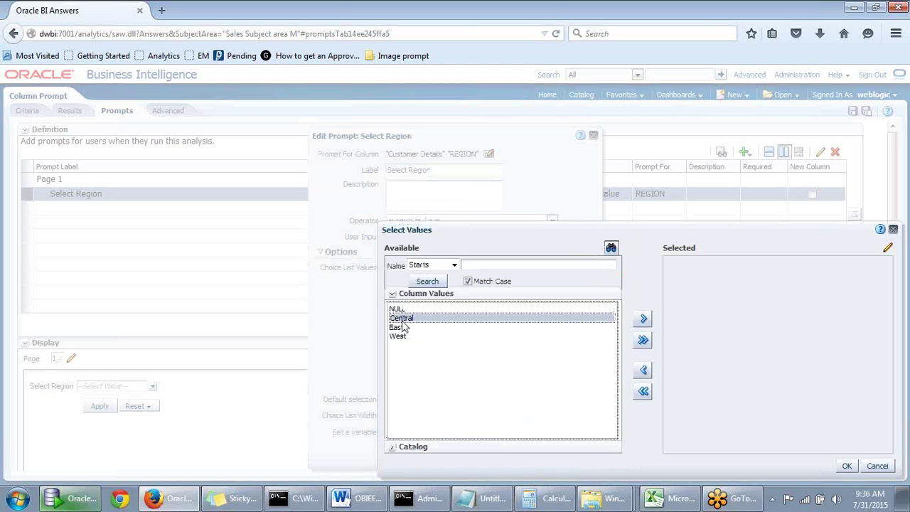
ctrl+click(403, 330)
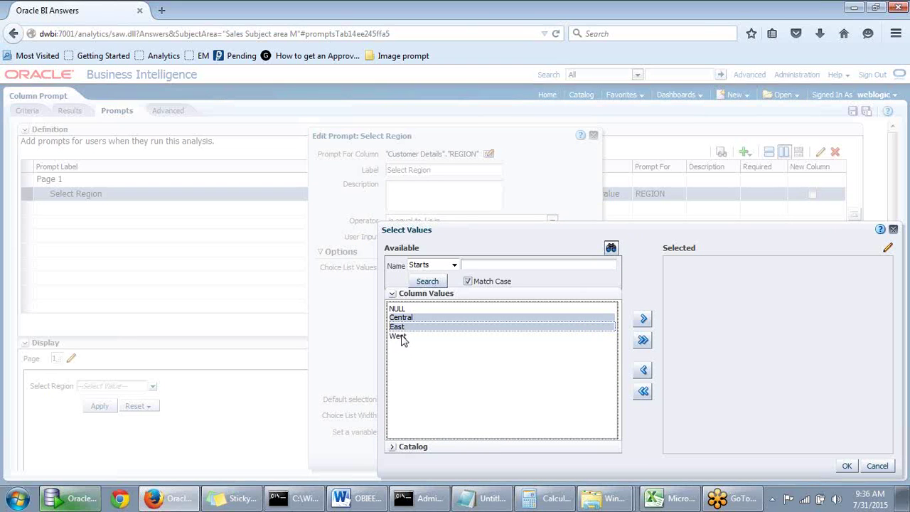
ctrl+click(411, 336)
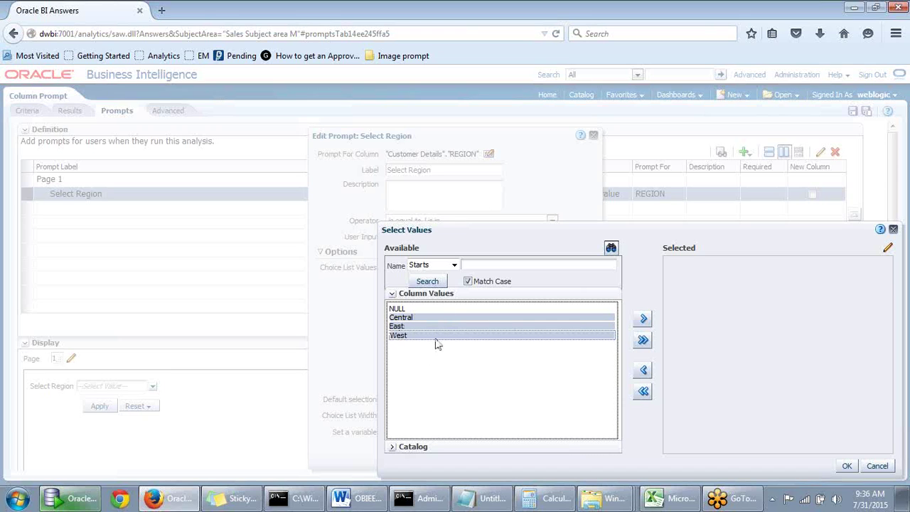
click(644, 322)
drag(747, 229, 844, 466)
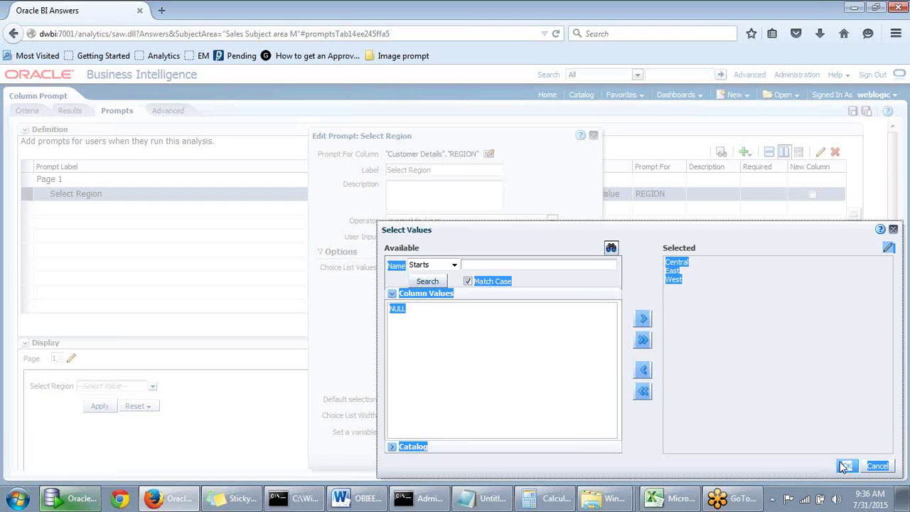
click(845, 466)
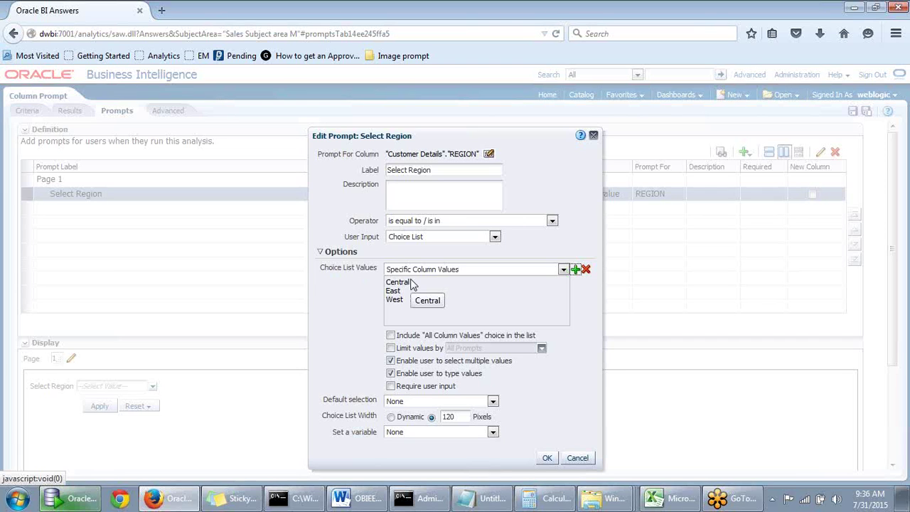
click(546, 459)
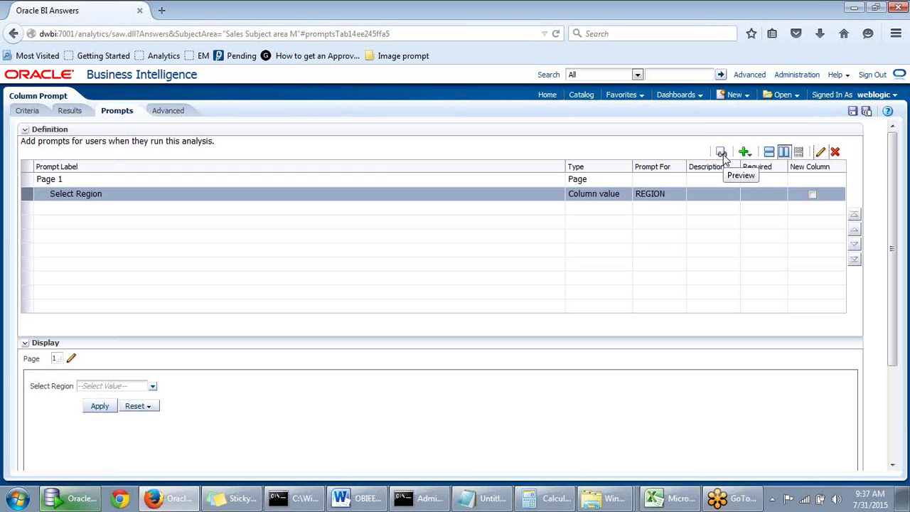
Preview the Select Region prompt and run it filtered on Central
click(722, 153)
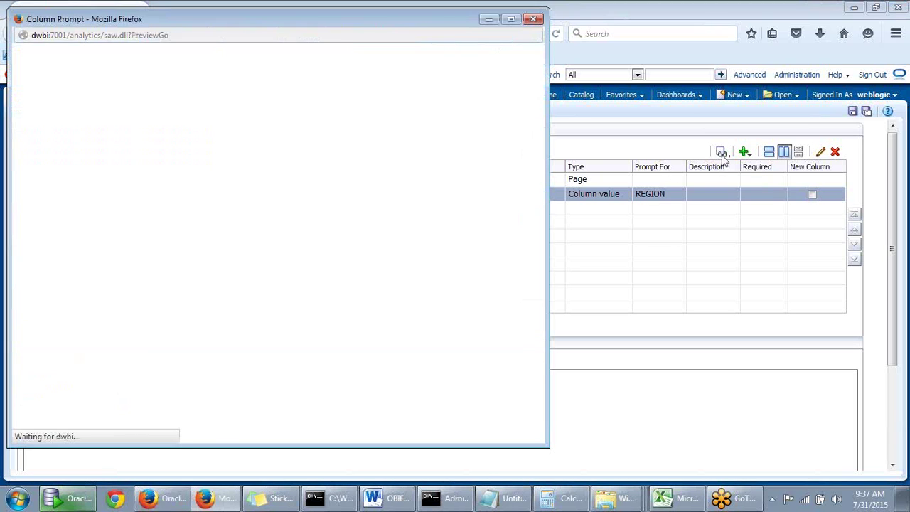
drag(313, 24, 475, 39)
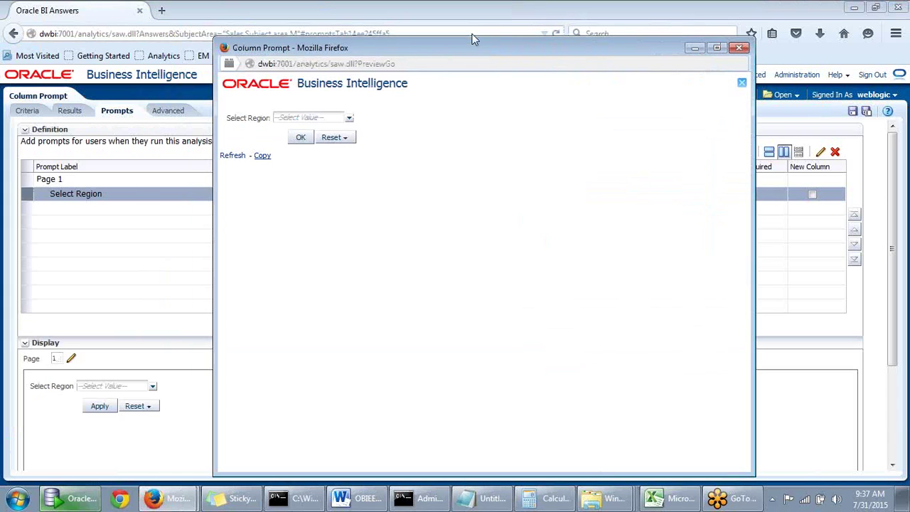
click(348, 117)
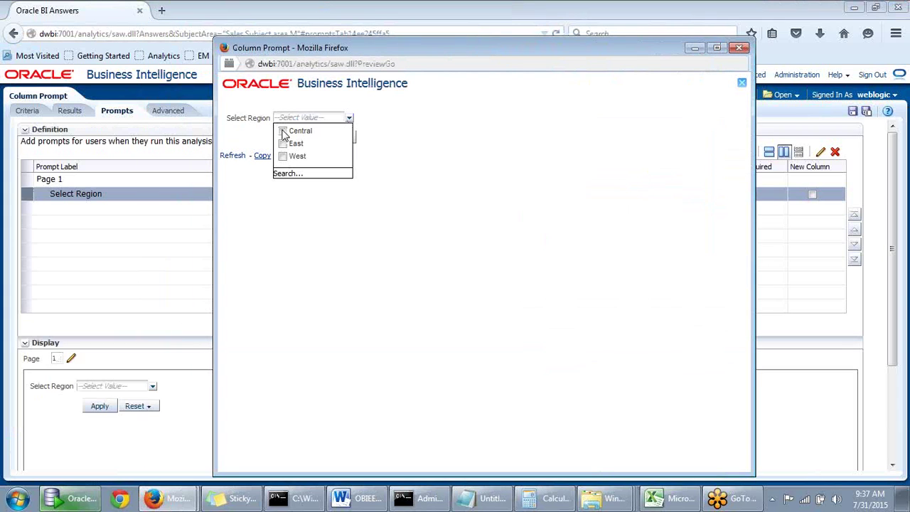
click(248, 191)
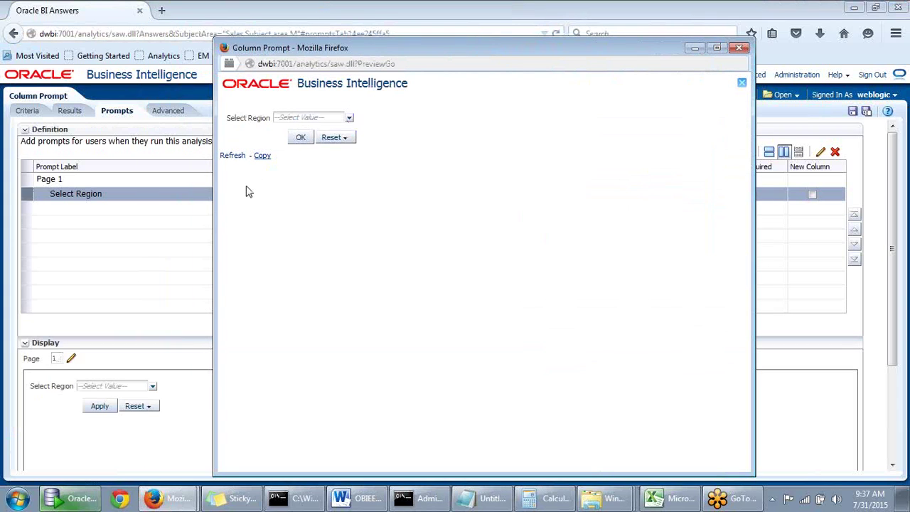
click(341, 118)
click(283, 130)
click(281, 186)
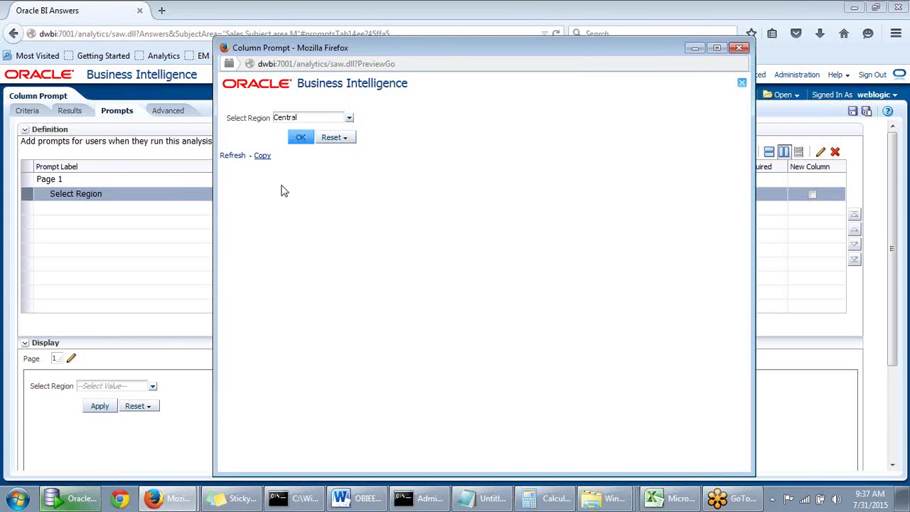
click(301, 137)
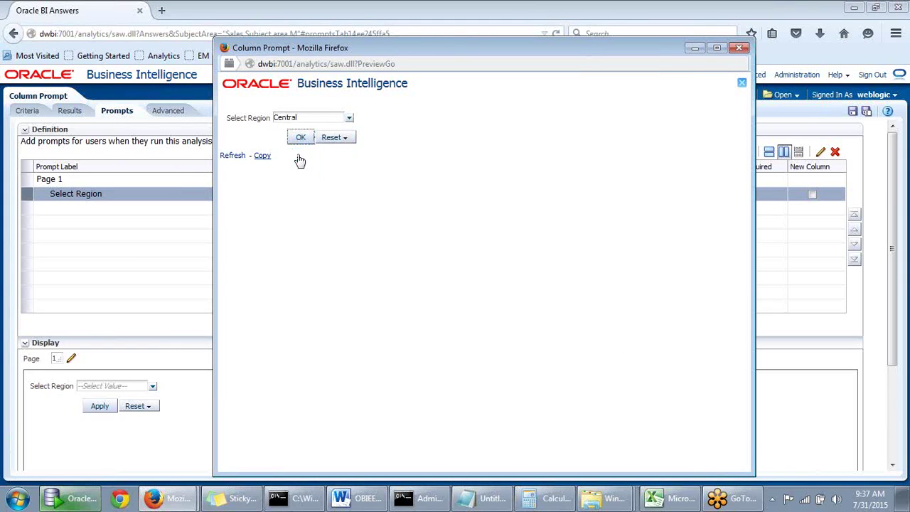
Reposition and enlarge the preview window, then close it
drag(507, 54, 486, 26)
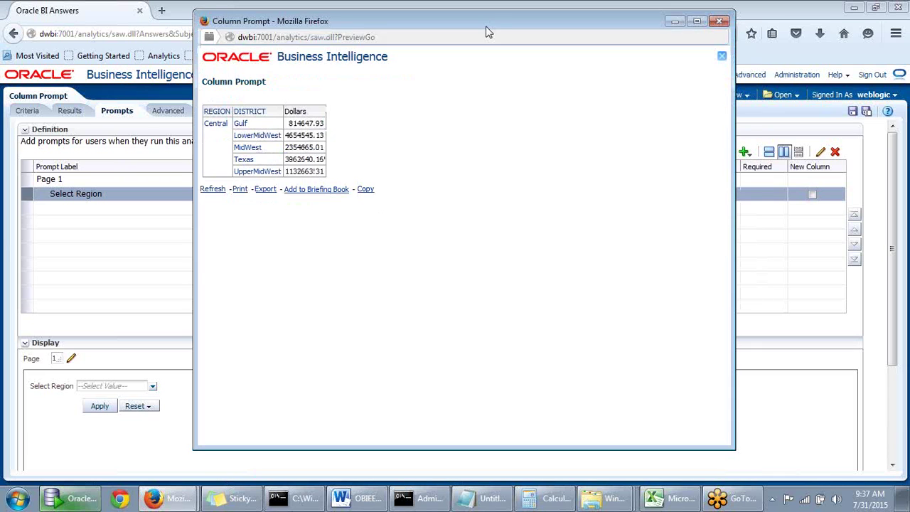
drag(192, 12, 182, 68)
mouse_move(576, 78)
mouse_down()
mouse_move(518, 82)
mouse_move(559, 79)
mouse_up()
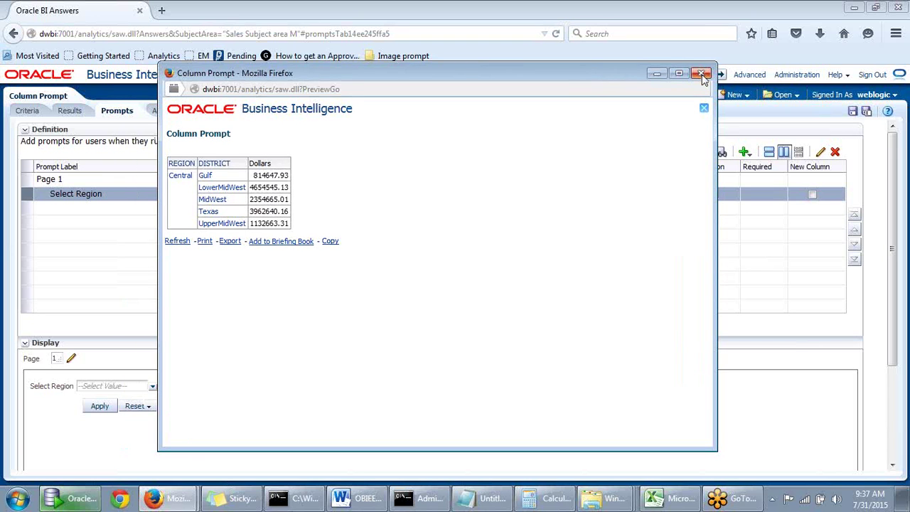
drag(695, 75, 700, 88)
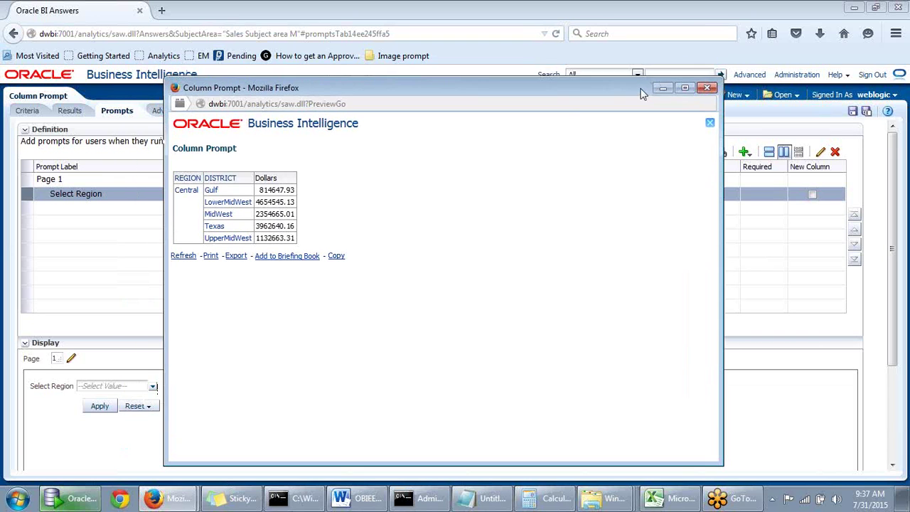
click(707, 86)
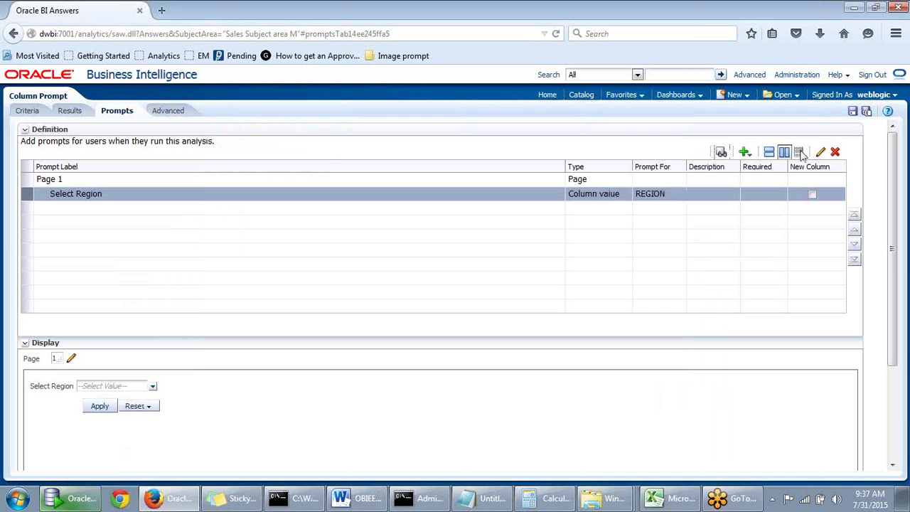
Add NULL to the prompt's specific choice values and save the prompt
click(820, 153)
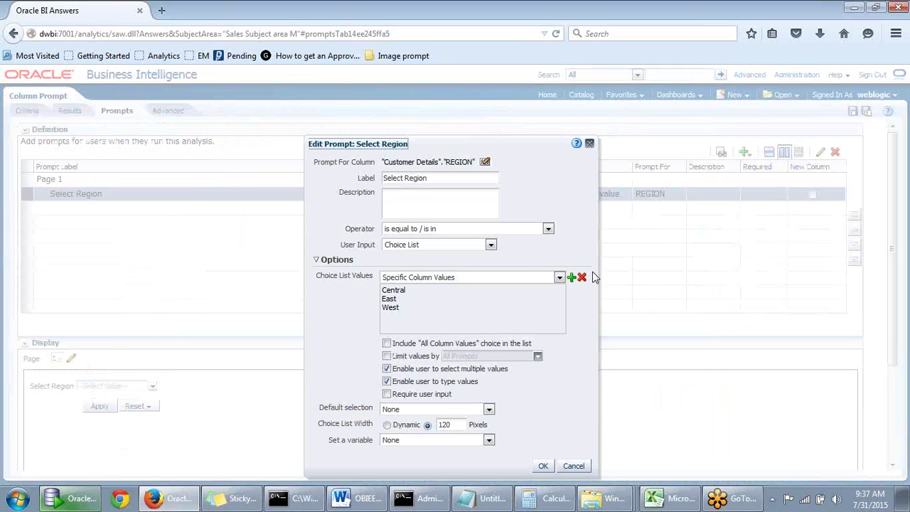
drag(519, 144, 554, 279)
click(572, 283)
click(411, 309)
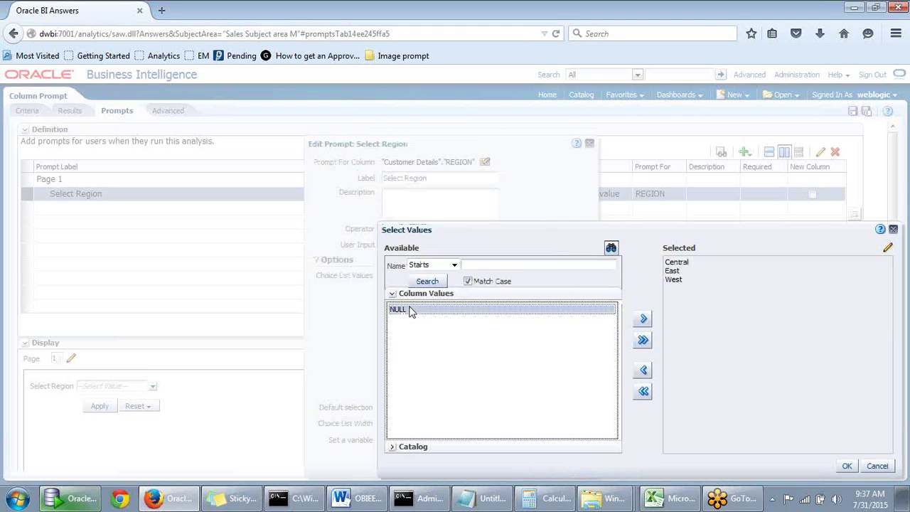
click(642, 321)
drag(647, 254, 398, 265)
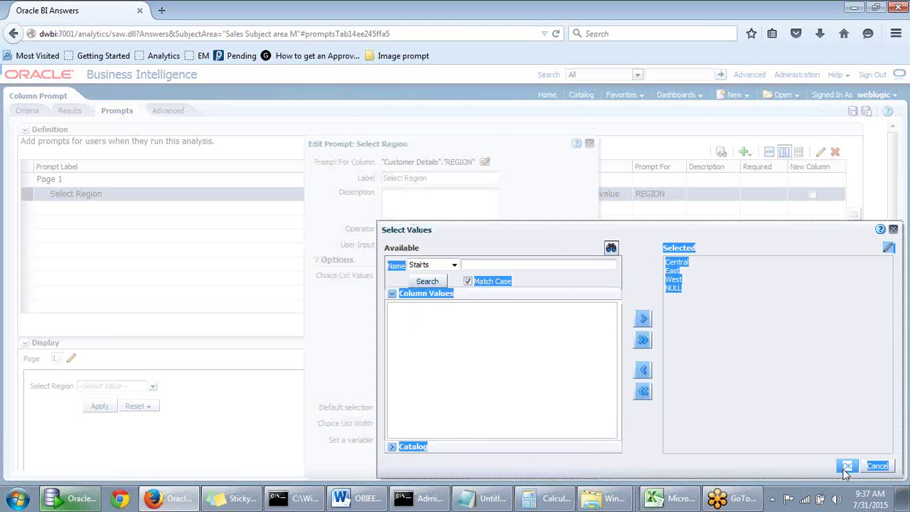
click(847, 465)
click(542, 466)
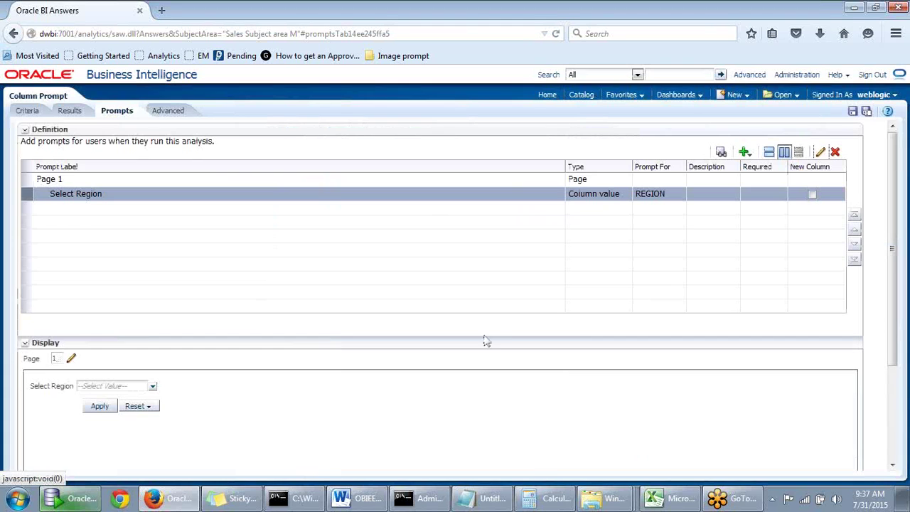
Preview the prompt's region list, then close the preview
click(720, 152)
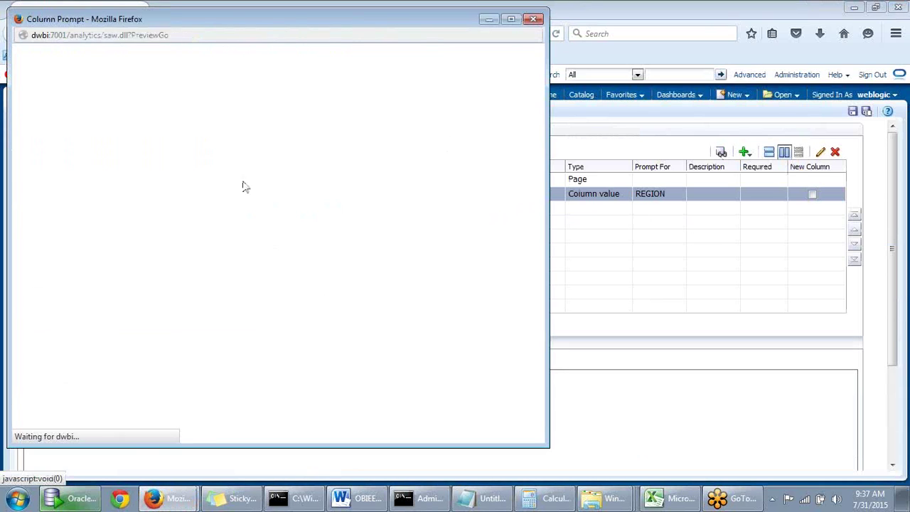
click(143, 89)
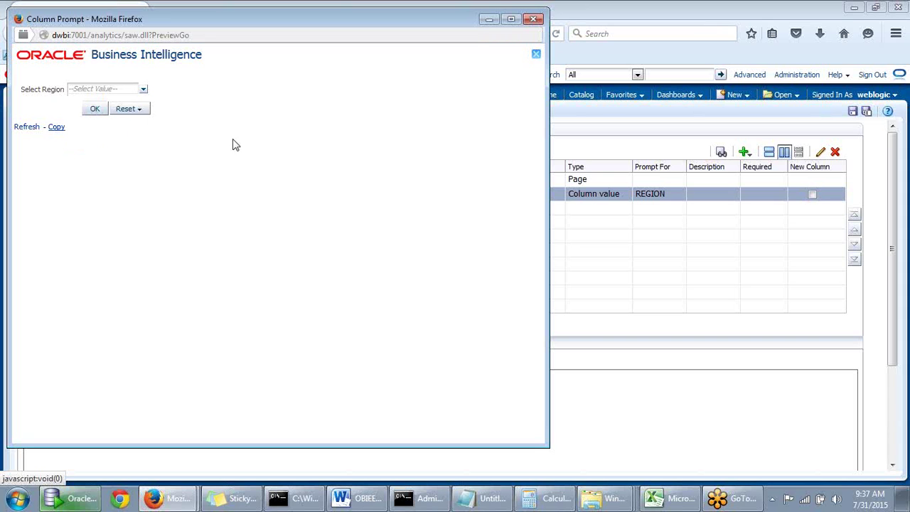
click(536, 20)
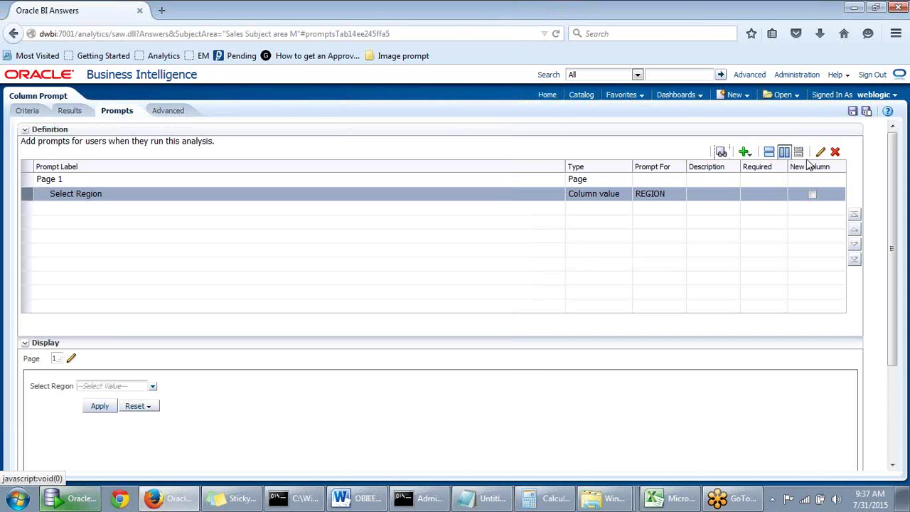
Switch the Select Region choice list to All Column Values and save
click(820, 153)
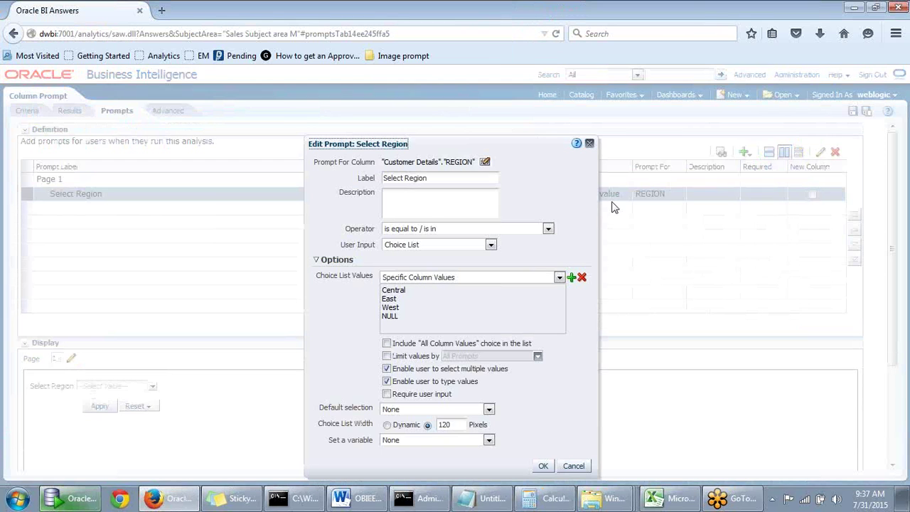
click(559, 277)
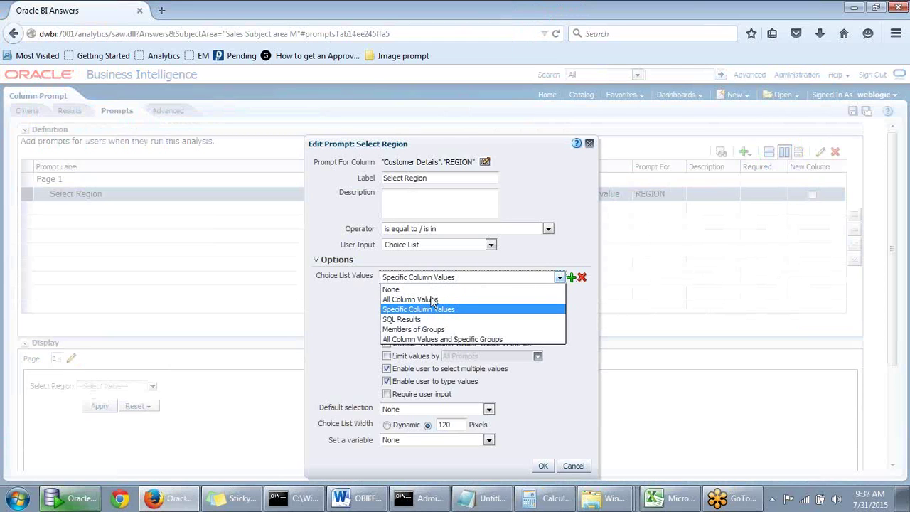
click(434, 299)
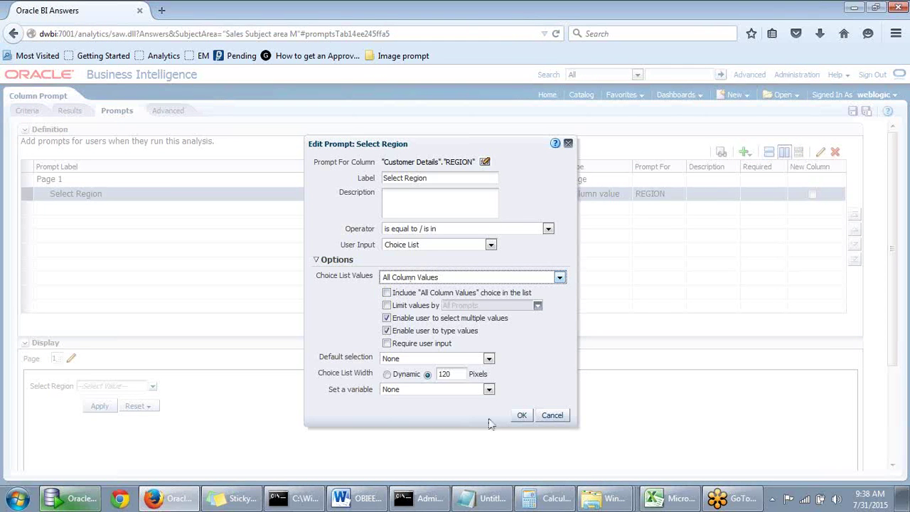
click(519, 417)
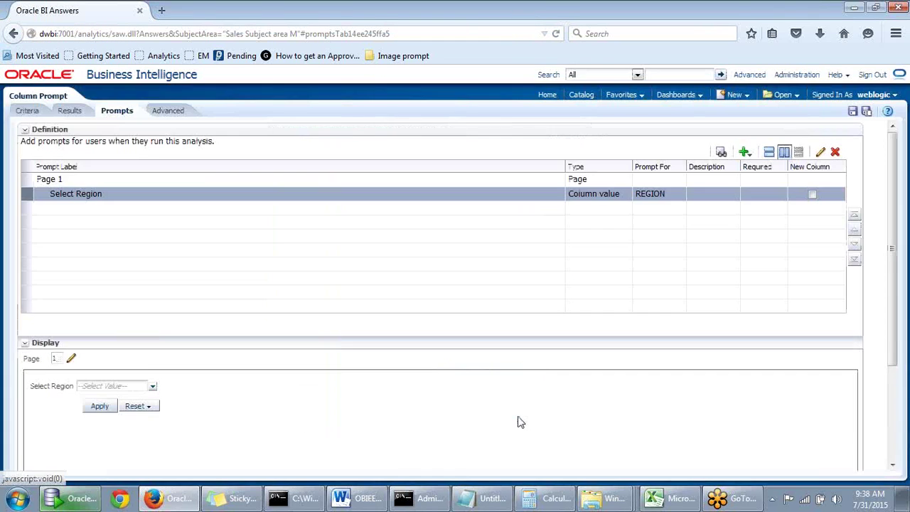
Preview the prompt and run it filtered on NULL
click(721, 151)
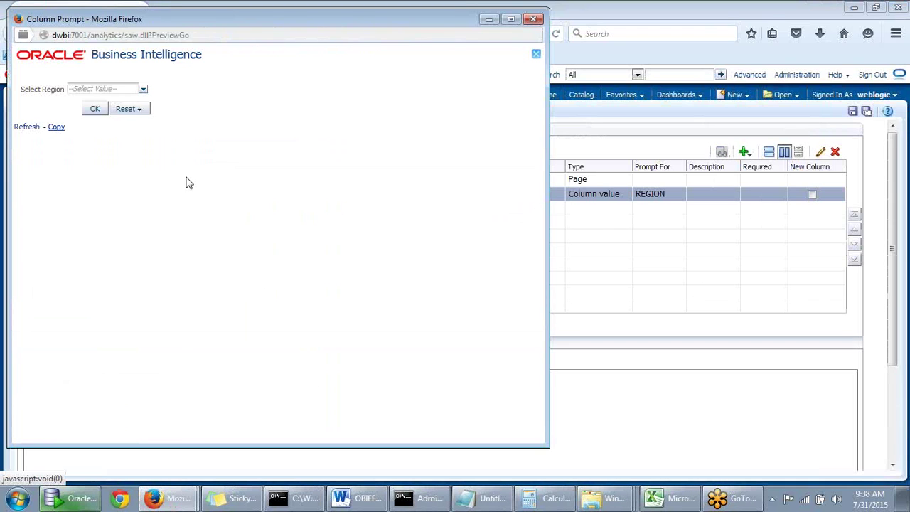
click(143, 90)
click(77, 102)
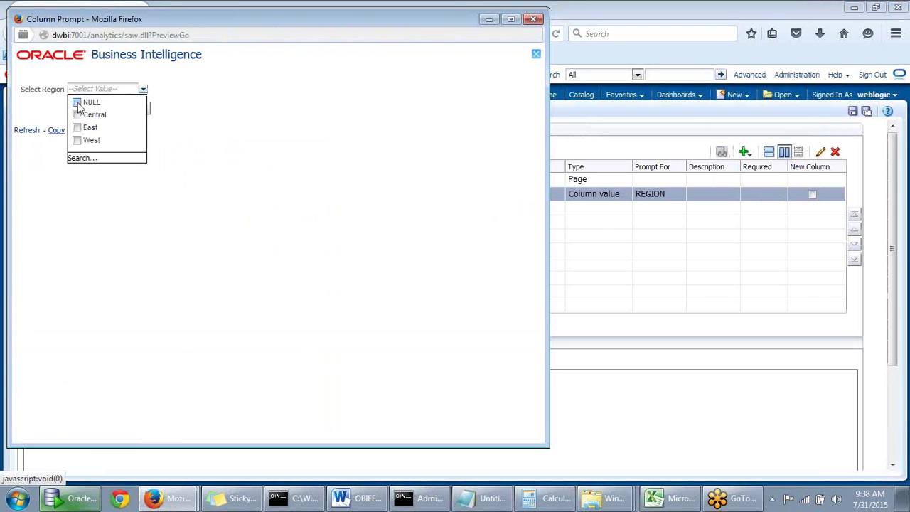
click(96, 110)
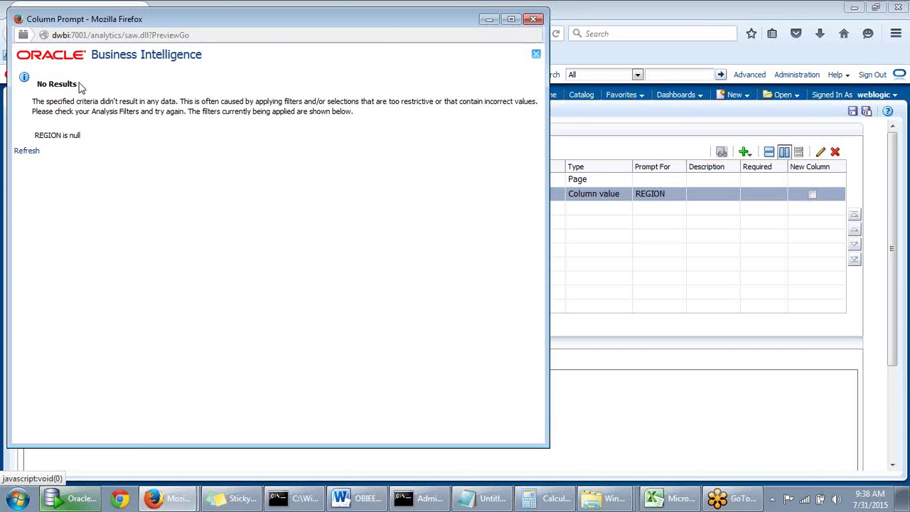
mouse_move(377, 30)
mouse_down()
mouse_move(404, 31)
mouse_move(386, 33)
mouse_up()
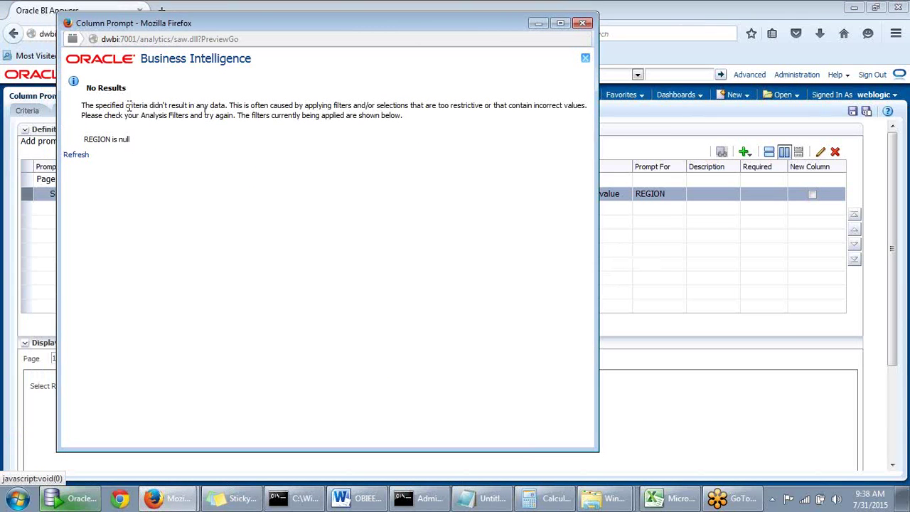
Read the No Results message for REGION is null, then close the preview
drag(83, 105, 138, 122)
click(186, 141)
drag(323, 106, 466, 92)
drag(552, 106, 587, 110)
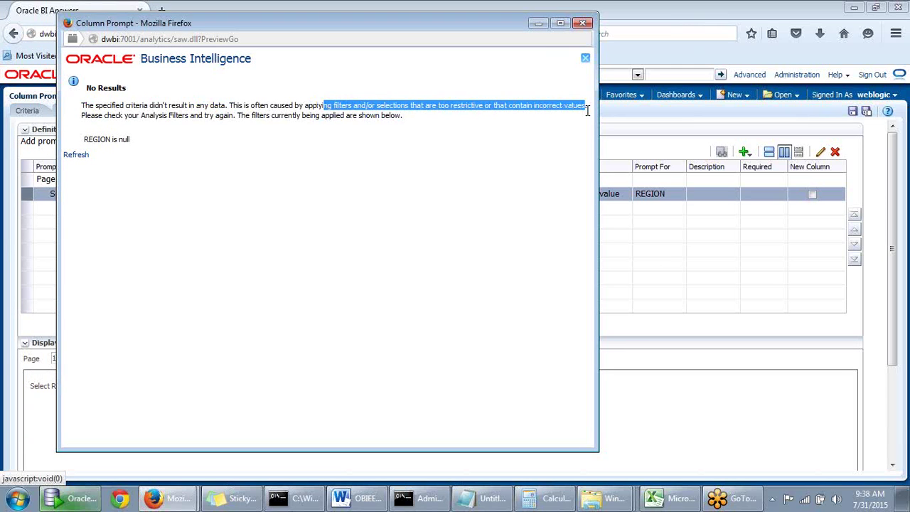
click(350, 120)
drag(209, 115, 277, 119)
click(277, 120)
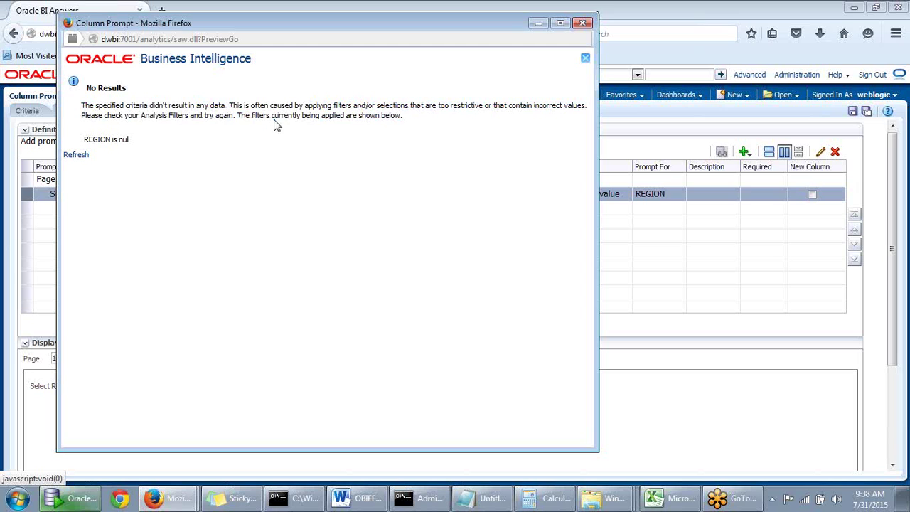
drag(290, 26, 326, 48)
click(616, 44)
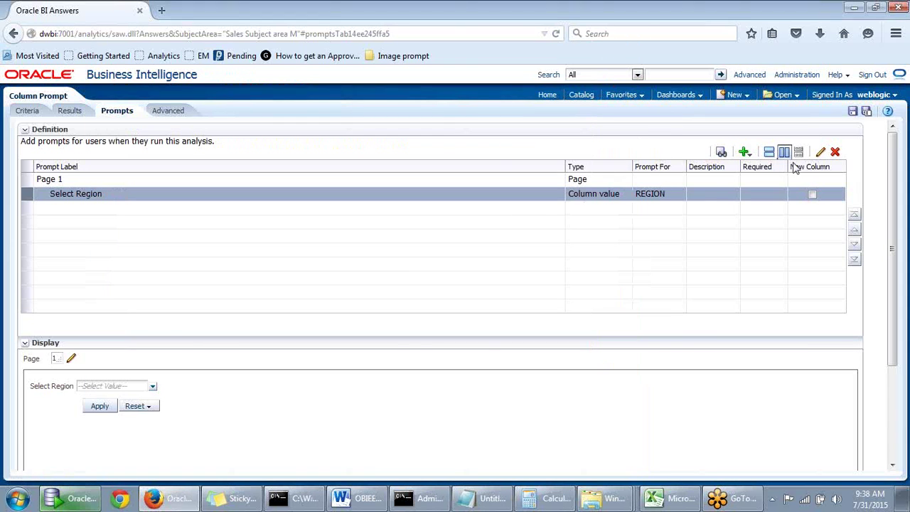
Edit the Select Region prompt to draw its choice list from SQL Results
click(821, 153)
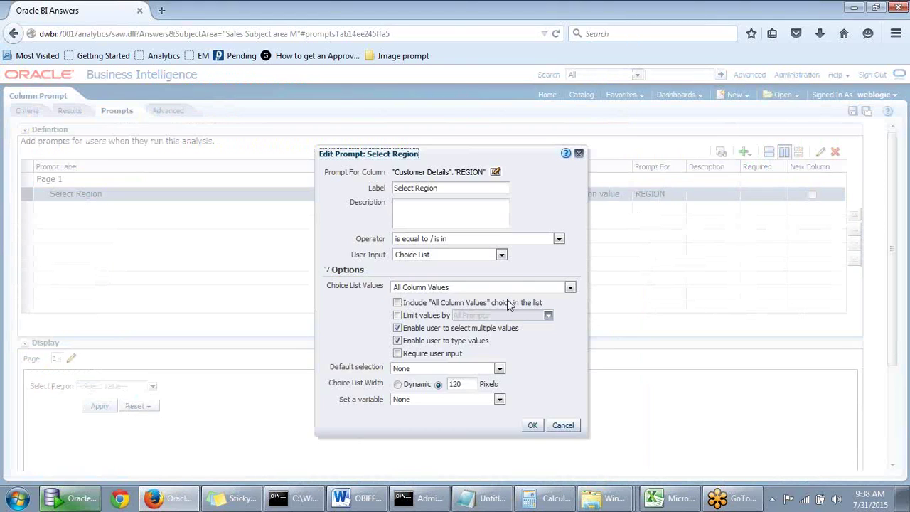
click(571, 288)
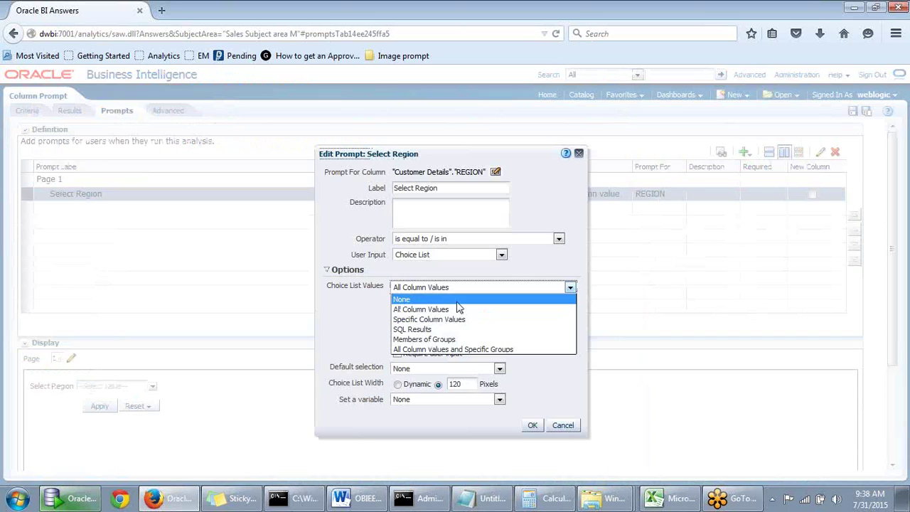
click(411, 330)
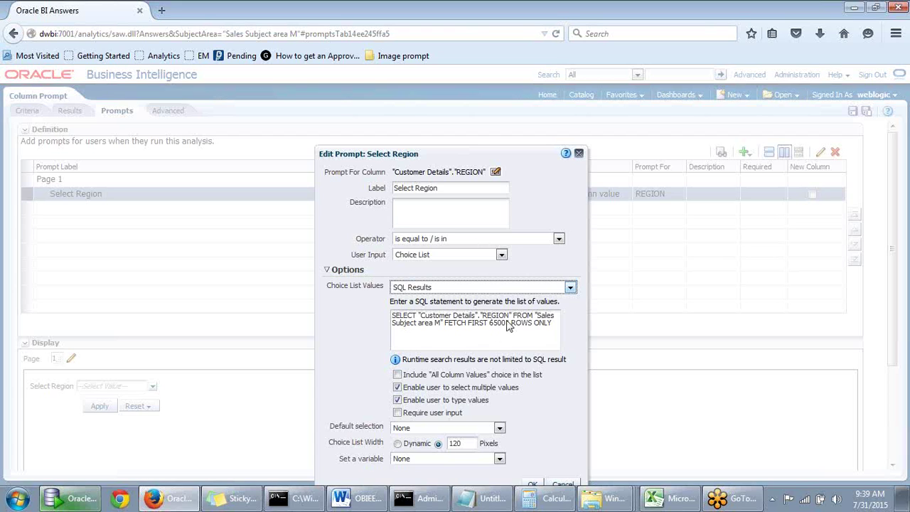
click(570, 288)
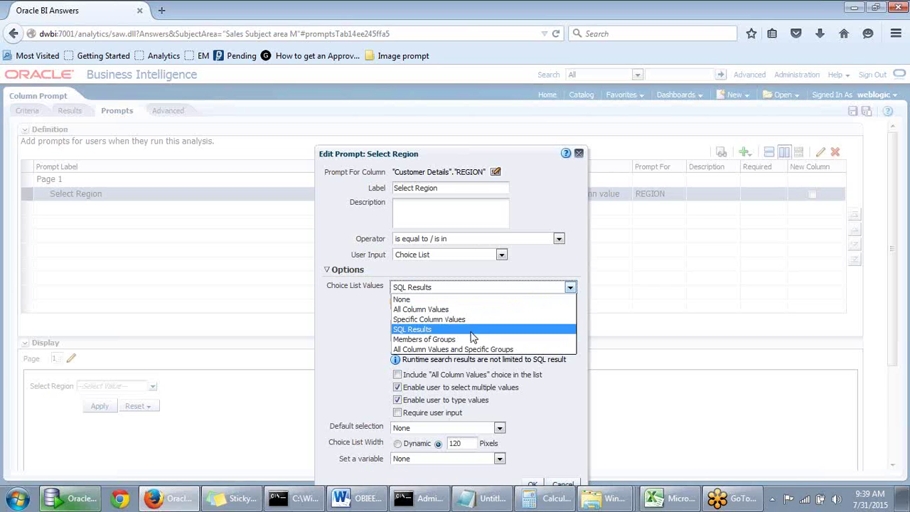
Set Choice List Values to Members of Groups and pick Shared Folders in Select Values
click(446, 340)
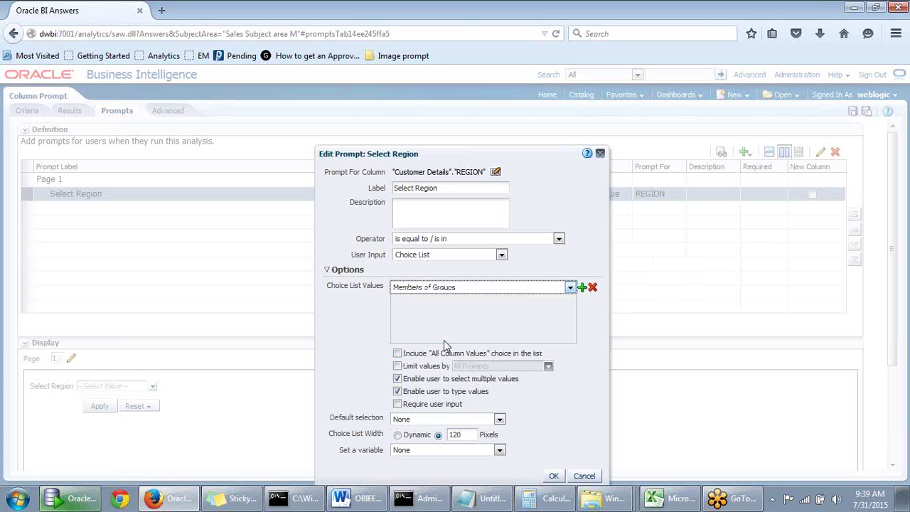
click(582, 288)
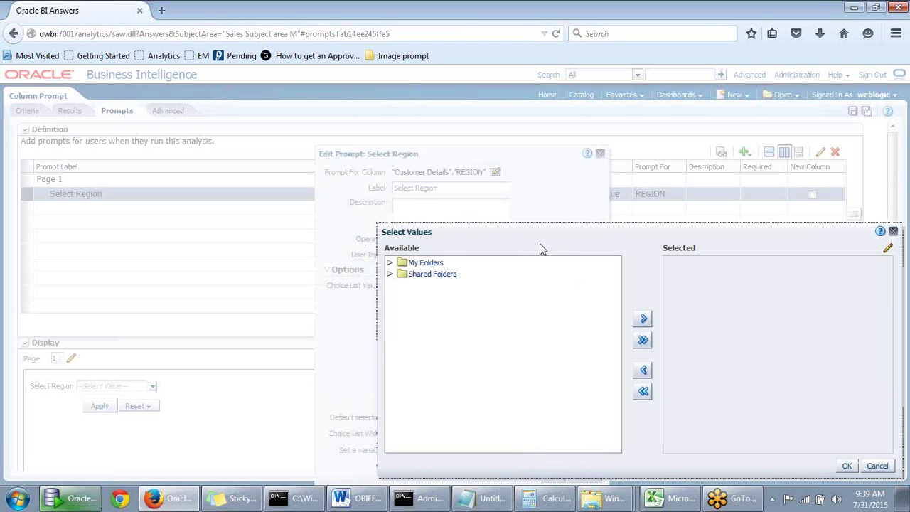
click(436, 278)
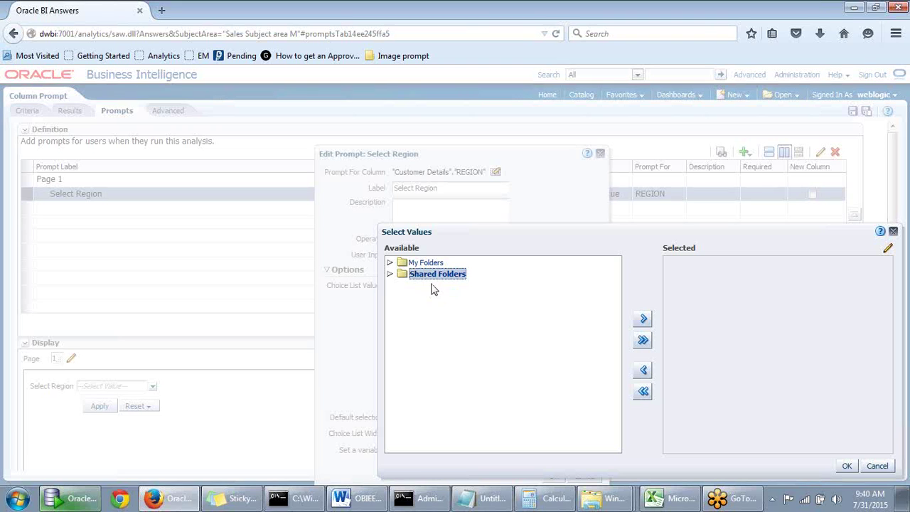
Move the Select Values dialog aside without picking any group
drag(575, 249, 628, 244)
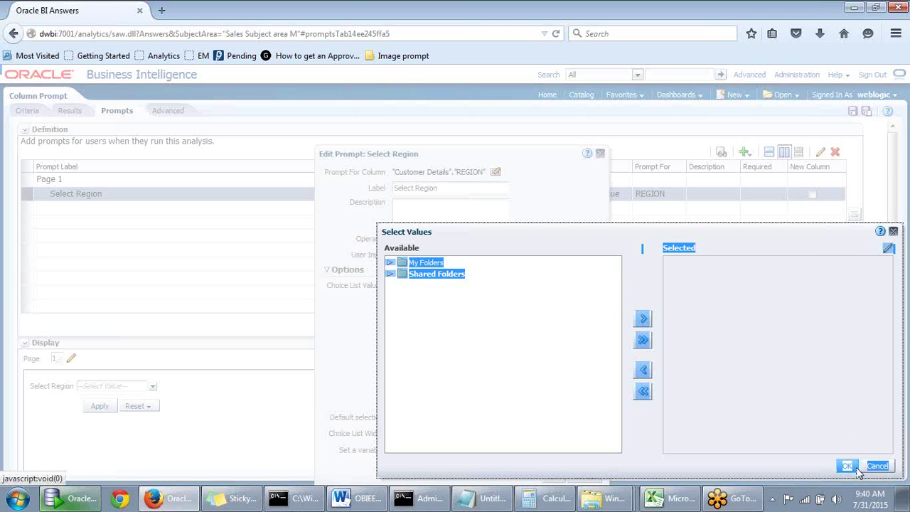
Dismiss the value picker, raise the Select Region dialog, and open the Choice List Values source list
click(882, 467)
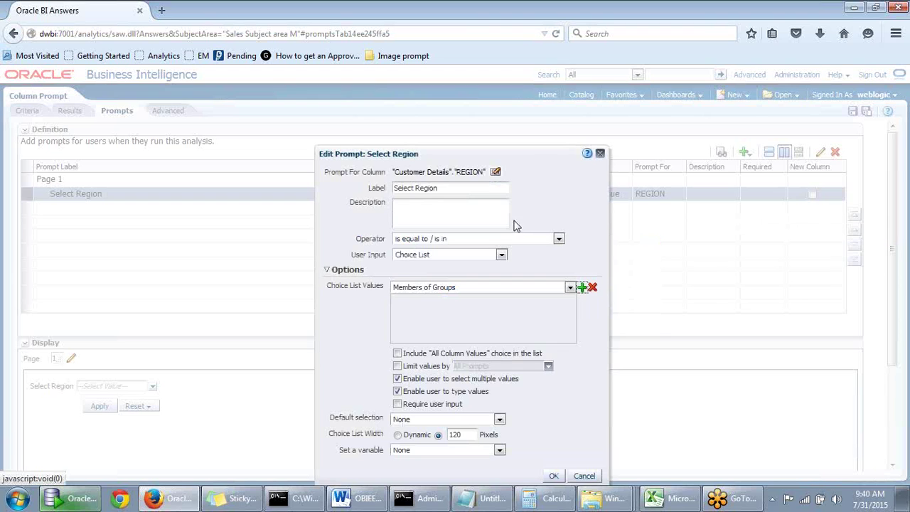
drag(533, 150, 547, 121)
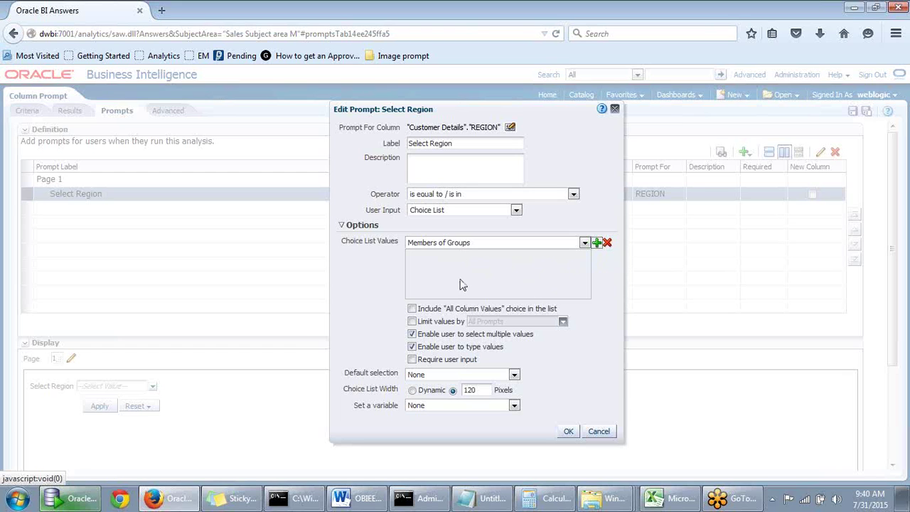
click(550, 243)
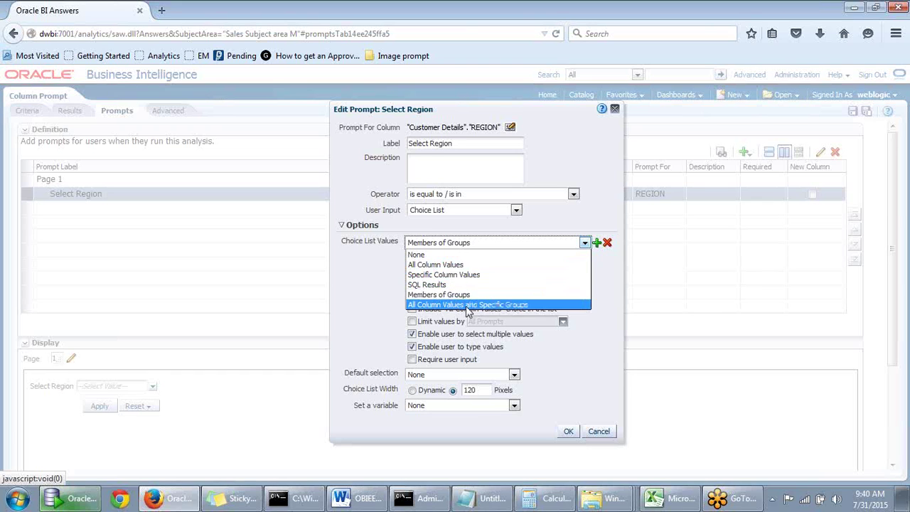
Keep Members of Groups and browse Shared Folders > Batch1 Reports to a user subfolder
click(460, 294)
click(596, 243)
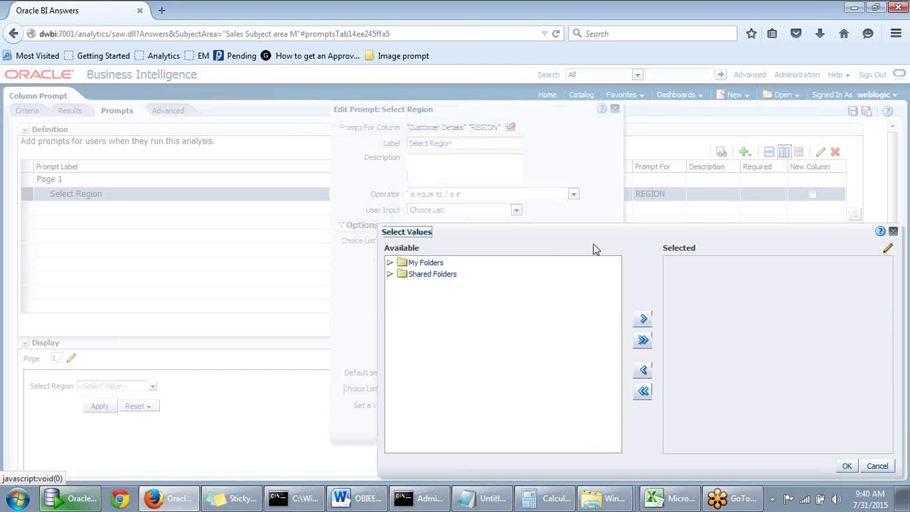
click(456, 287)
click(643, 319)
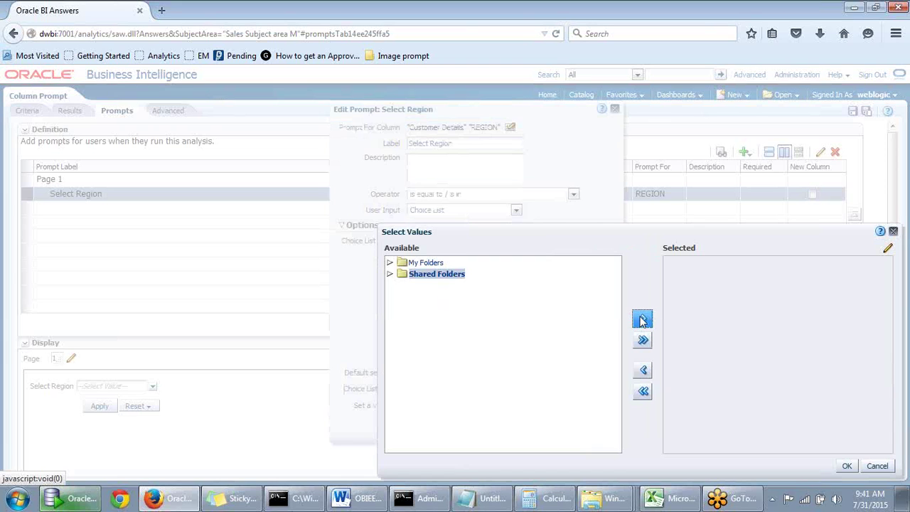
click(391, 274)
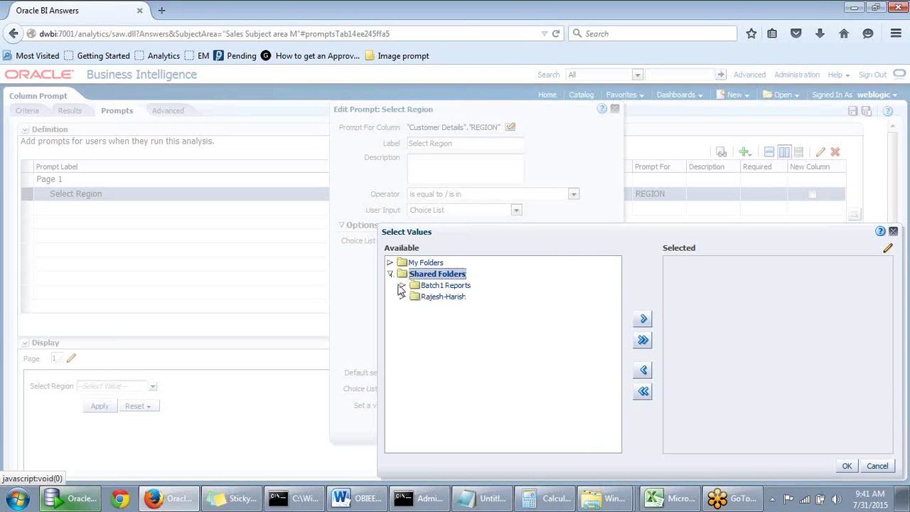
click(420, 288)
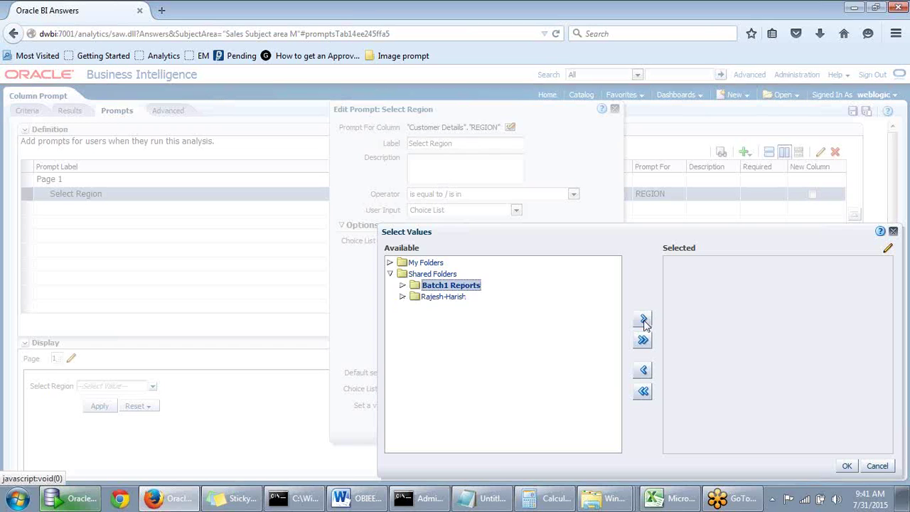
click(402, 285)
click(418, 300)
Try adding the subfolder, cancel the picker, and confirm Members of Groups stays the source
drag(469, 301, 559, 185)
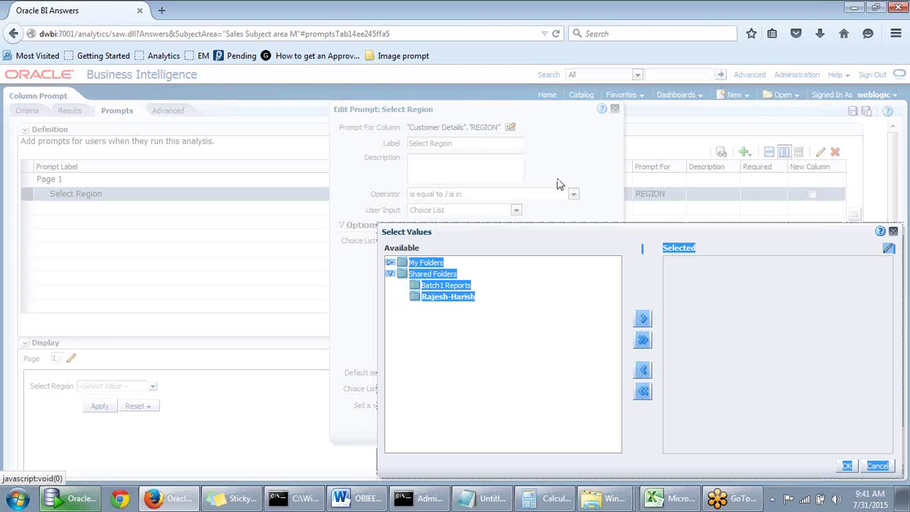
click(498, 294)
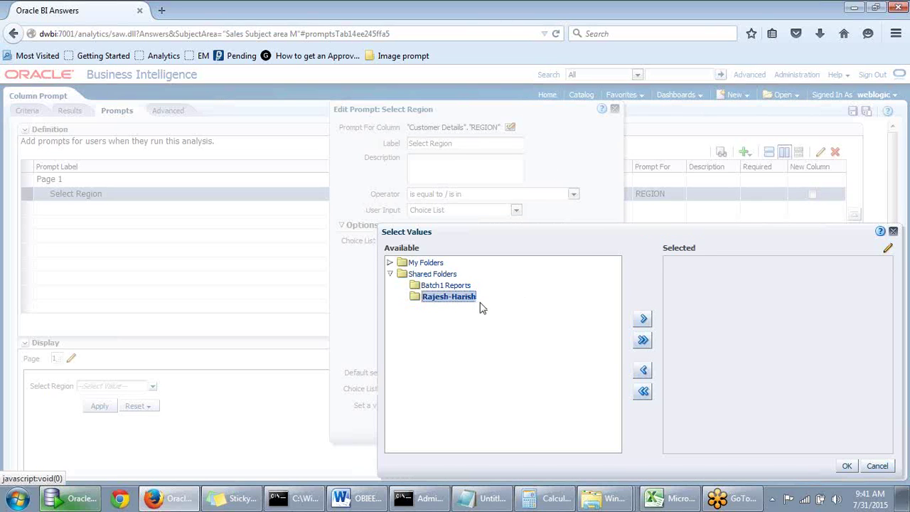
click(643, 319)
click(452, 300)
click(877, 467)
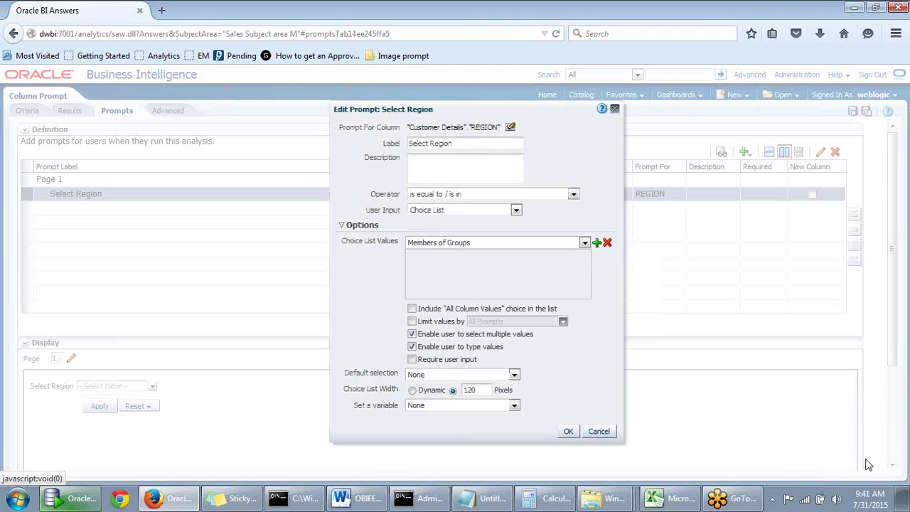
click(497, 245)
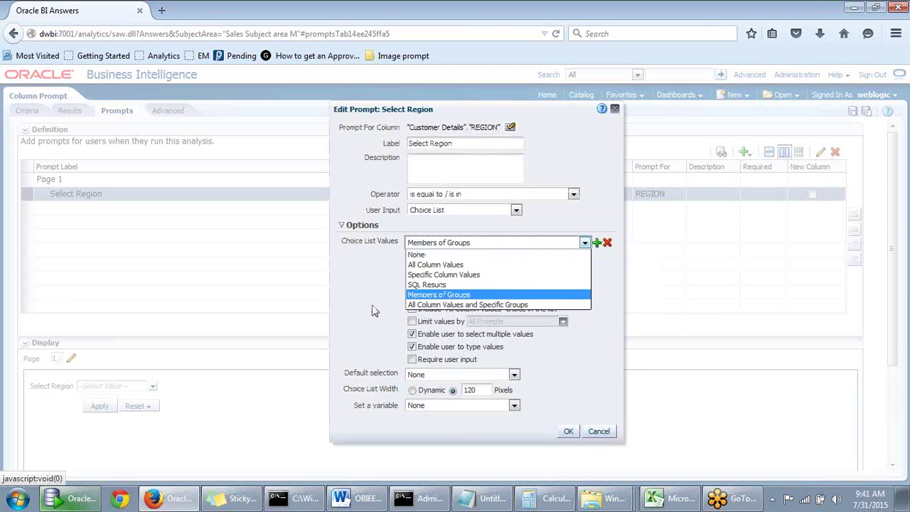
click(376, 283)
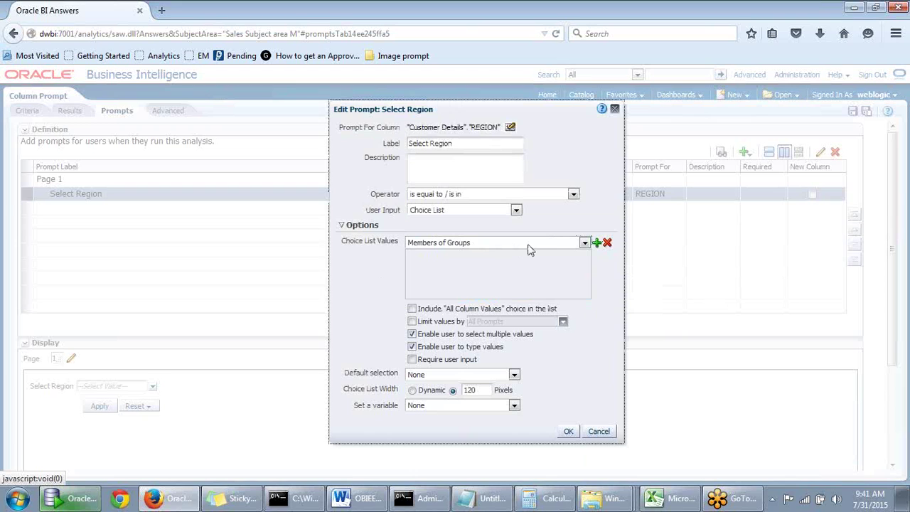
click(450, 246)
click(361, 289)
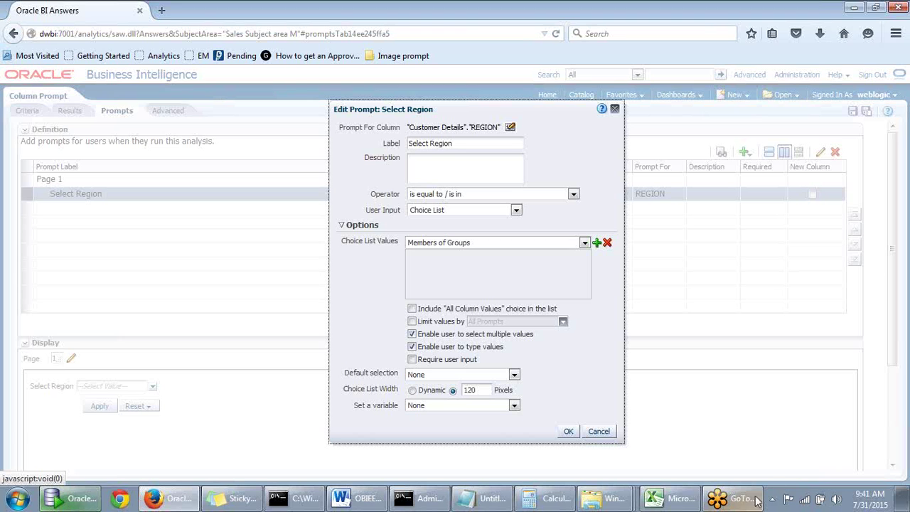
Show the desktop and open the Training workbook, centring its window
click(900, 504)
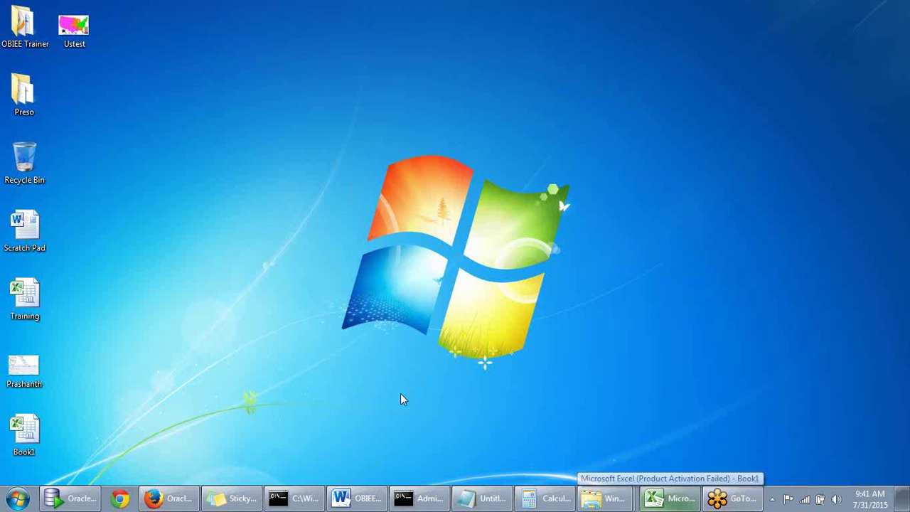
double_click(24, 298)
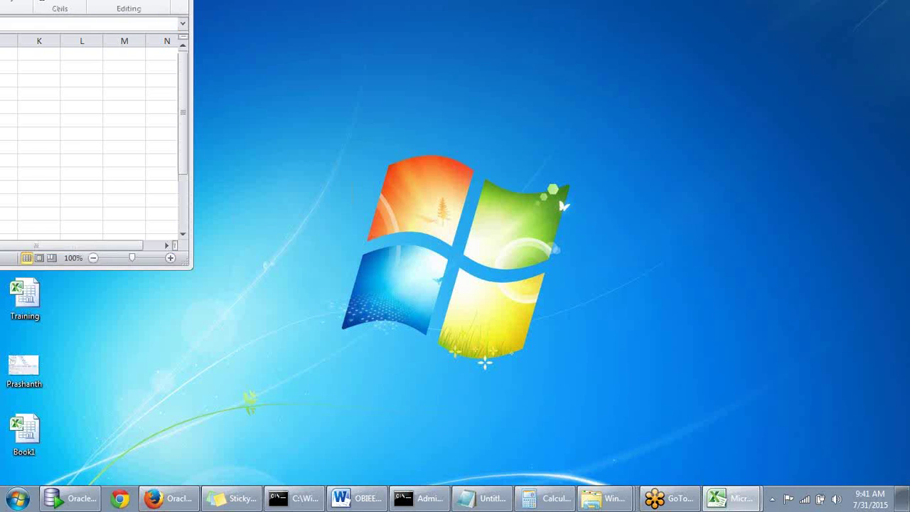
drag(564, 205, 329, 65)
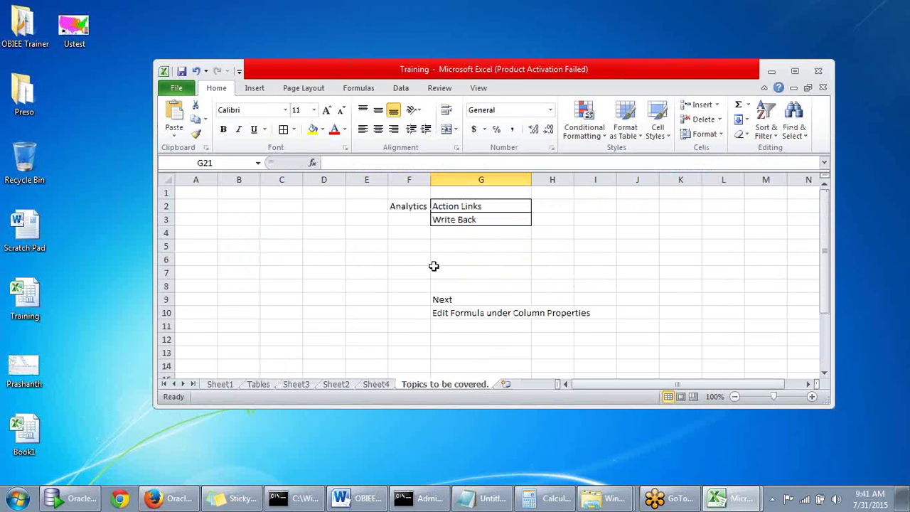
Enter 'Members of groups in column prompts' in G4, widen column G, and put 'Security' in H4
click(446, 234)
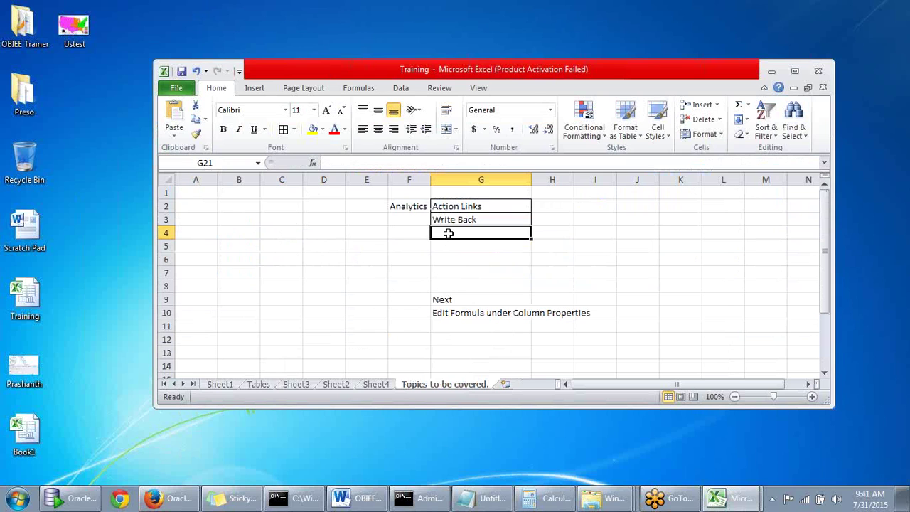
text(Member)
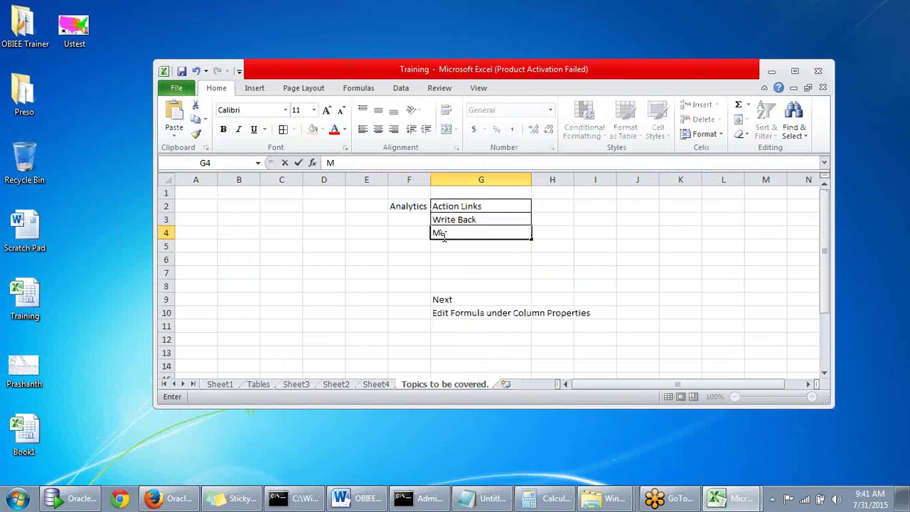
text(s o)
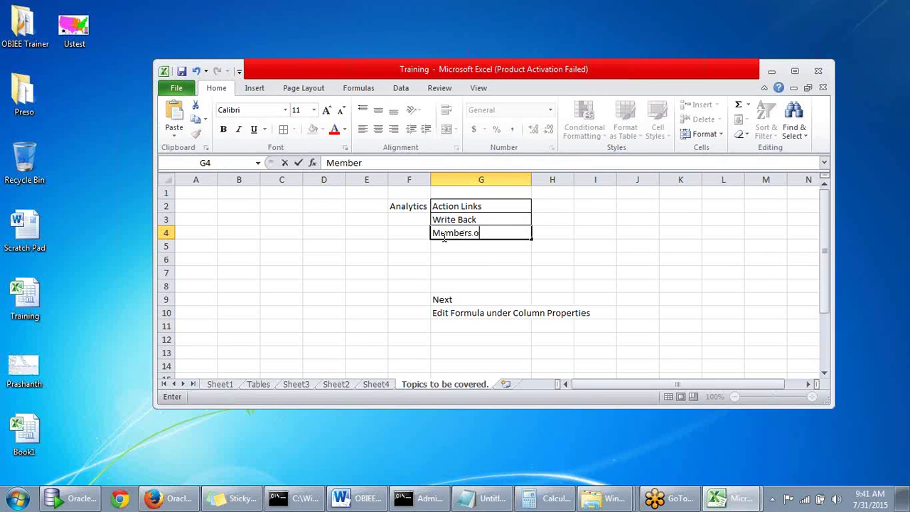
text(f groups in)
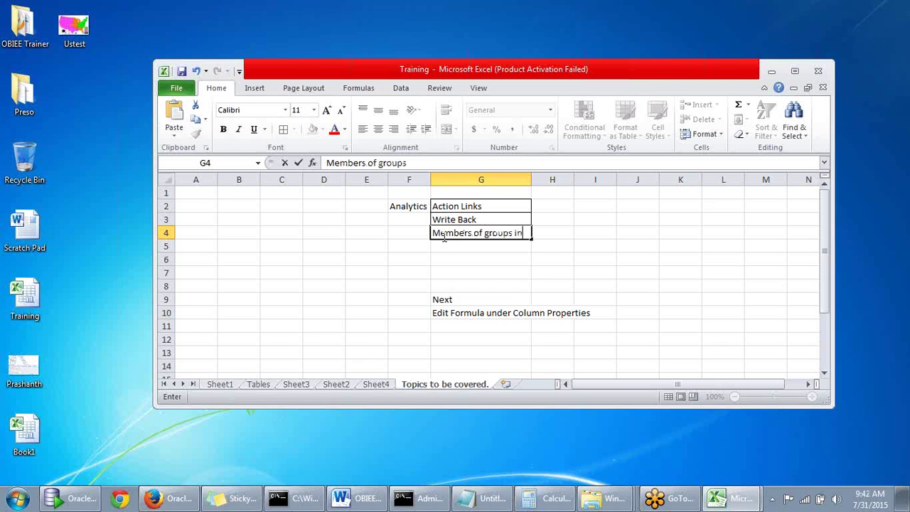
text( column prompts)
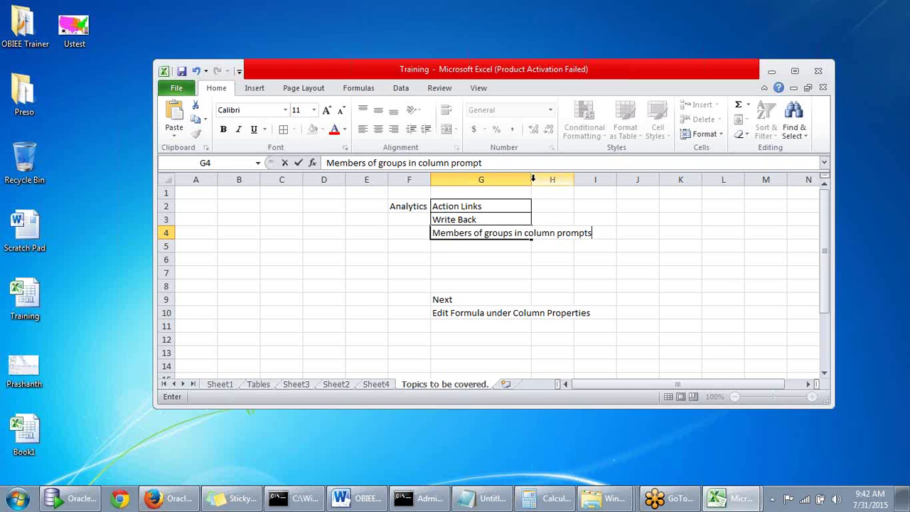
click(528, 179)
drag(531, 179, 635, 179)
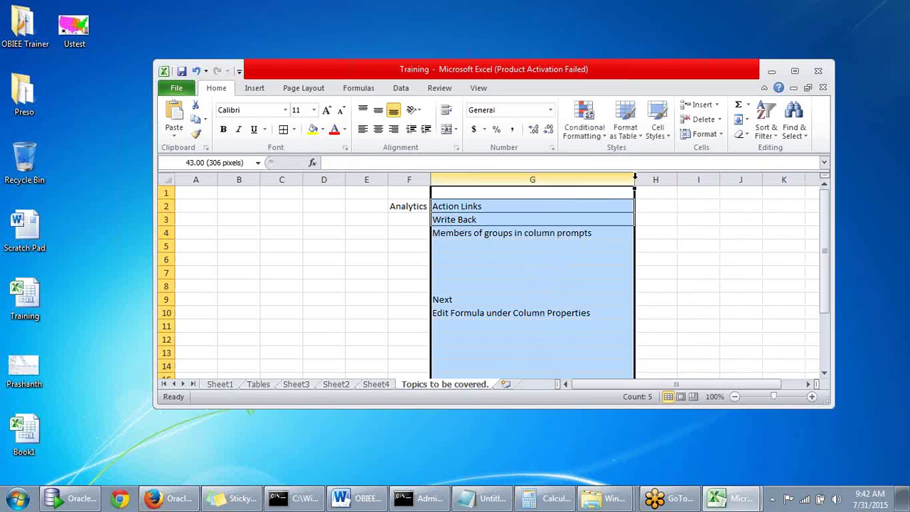
click(455, 244)
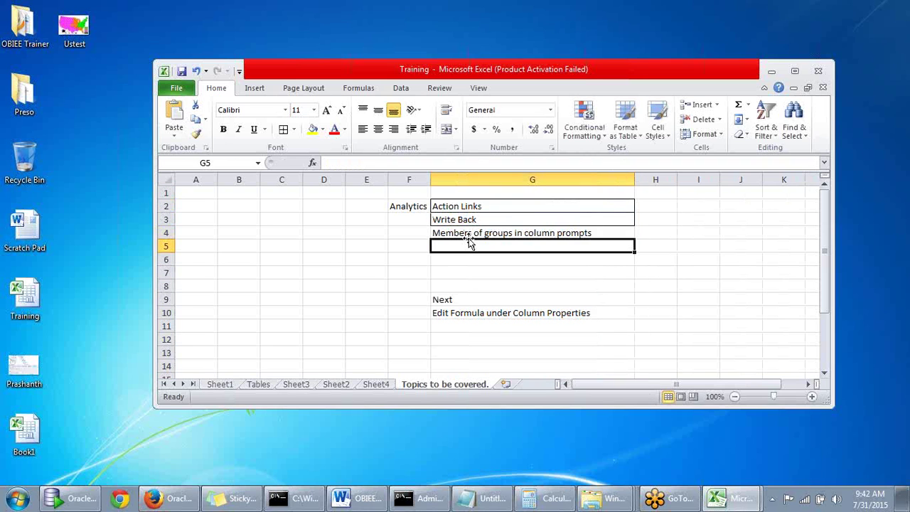
click(463, 235)
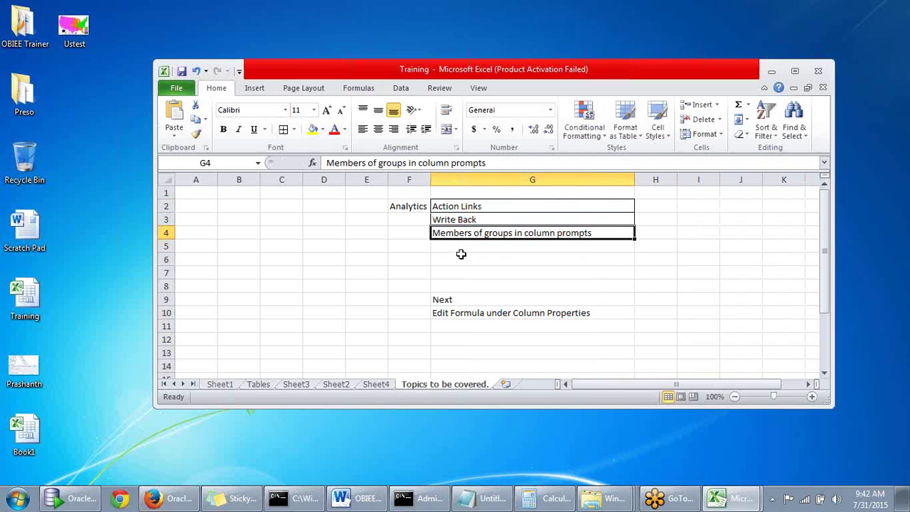
click(461, 249)
click(466, 237)
click(667, 234)
text(Security)
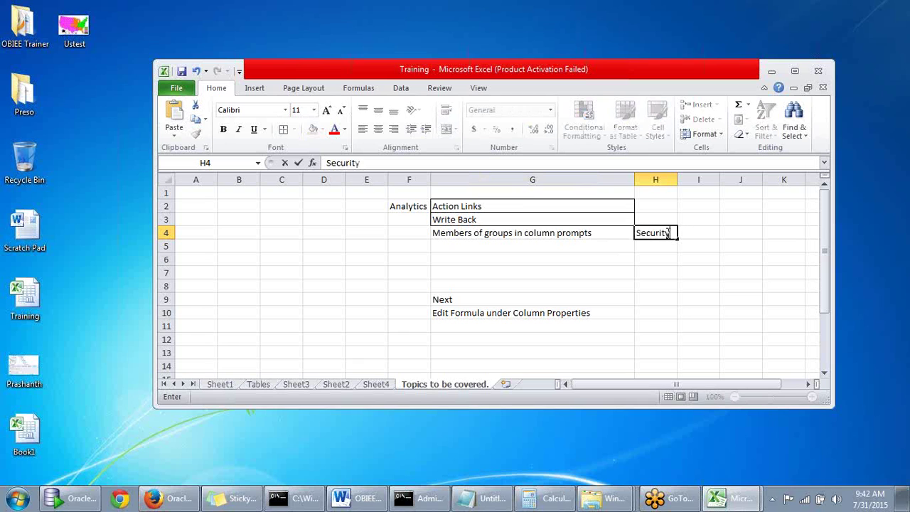
click(473, 248)
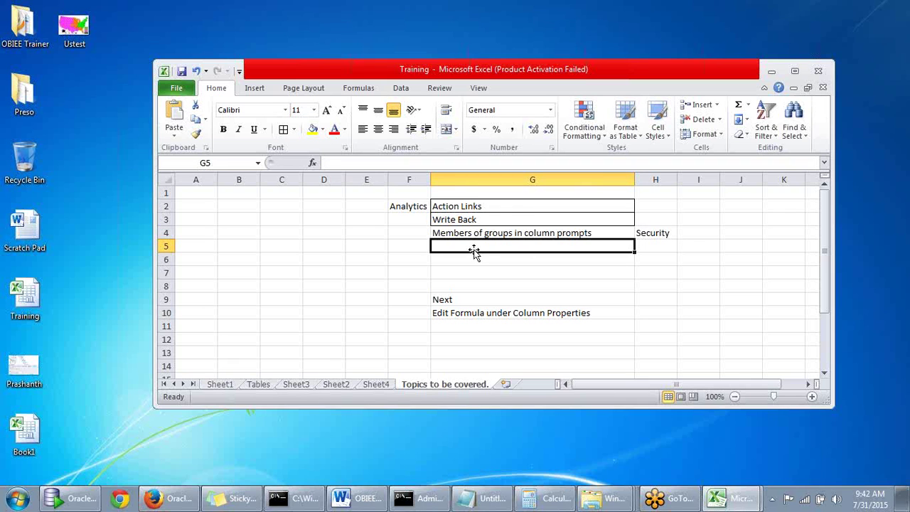
Enter 'Session Variables' in G5 and 'variables' in H5, then return to Oracle BI Answers
text(Se)
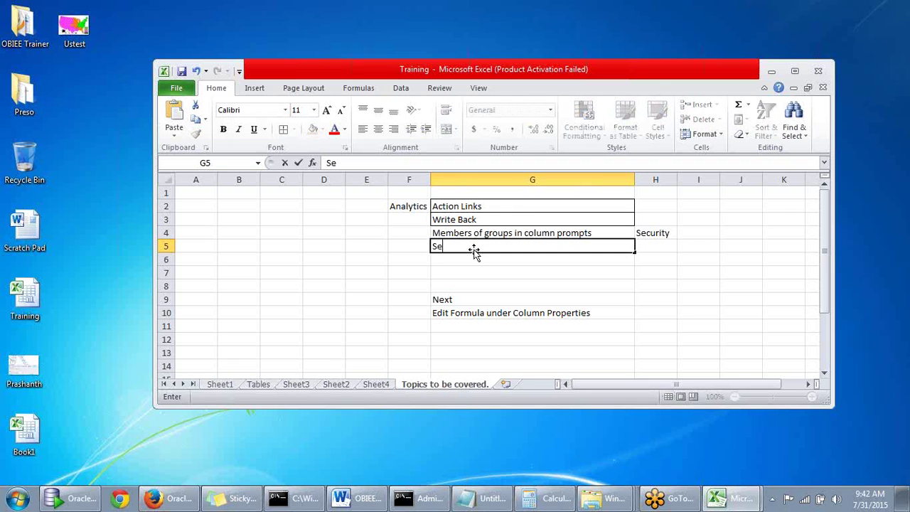
text(ssion Variab;)
key(BackSpace)
text(es)
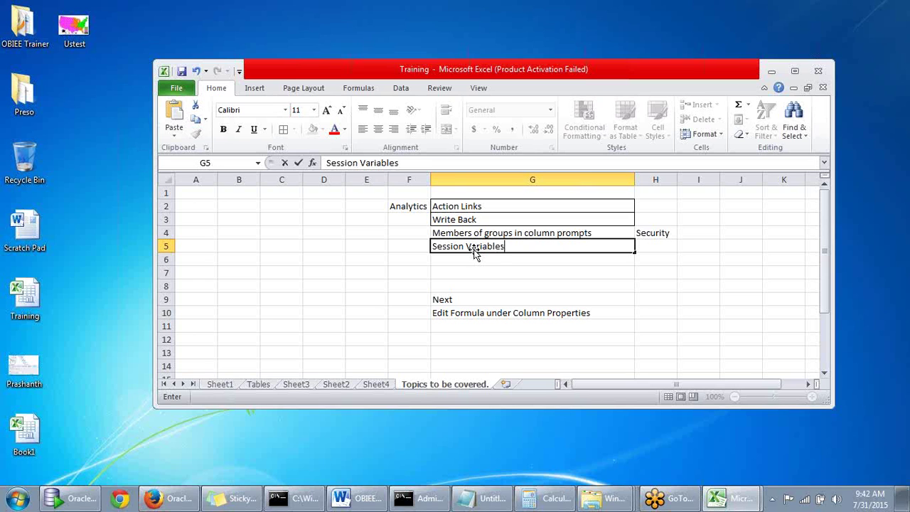
key(ctrl+Return)
click(660, 248)
text(variables)
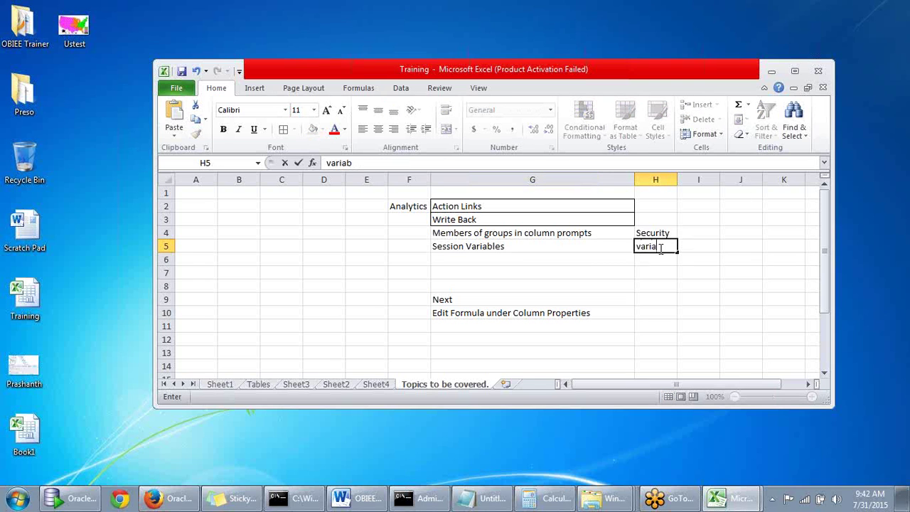
key(ctrl+Return)
click(774, 72)
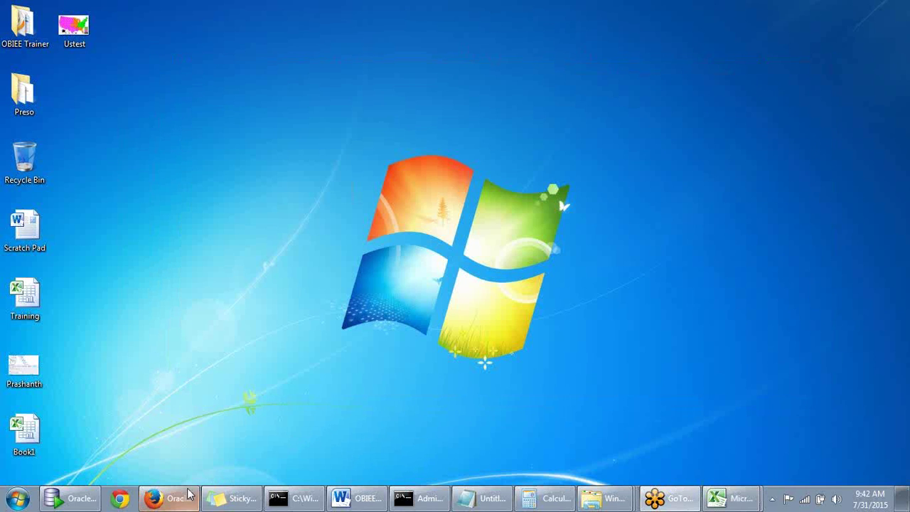
click(169, 498)
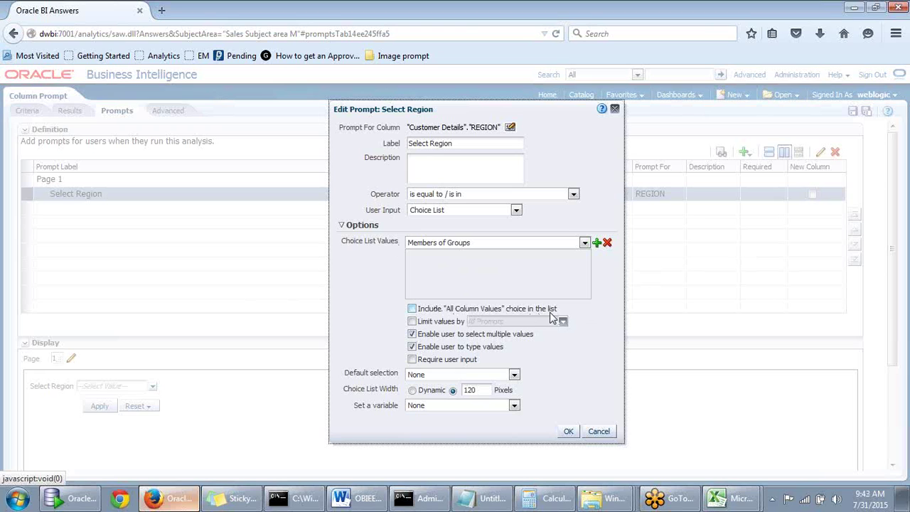
Leave 'Include All Column Values' unchecked for Select Region and save the prompt
click(412, 310)
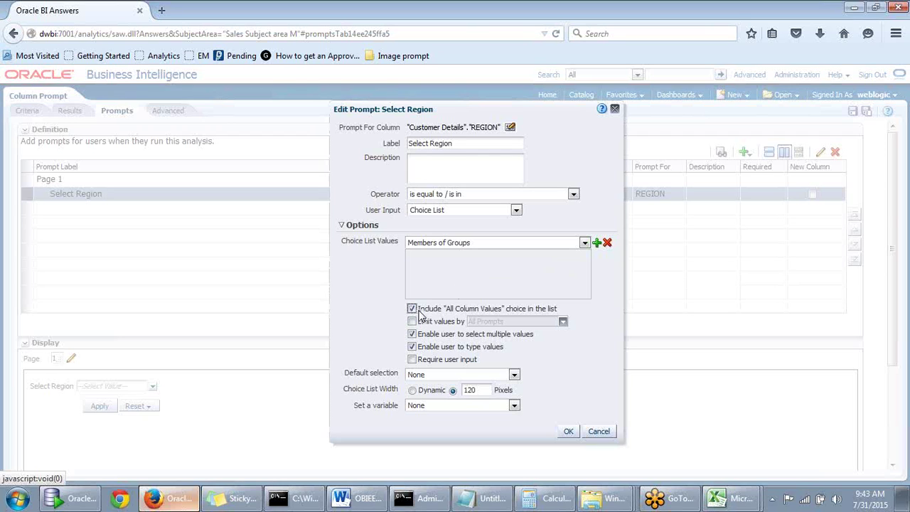
click(412, 310)
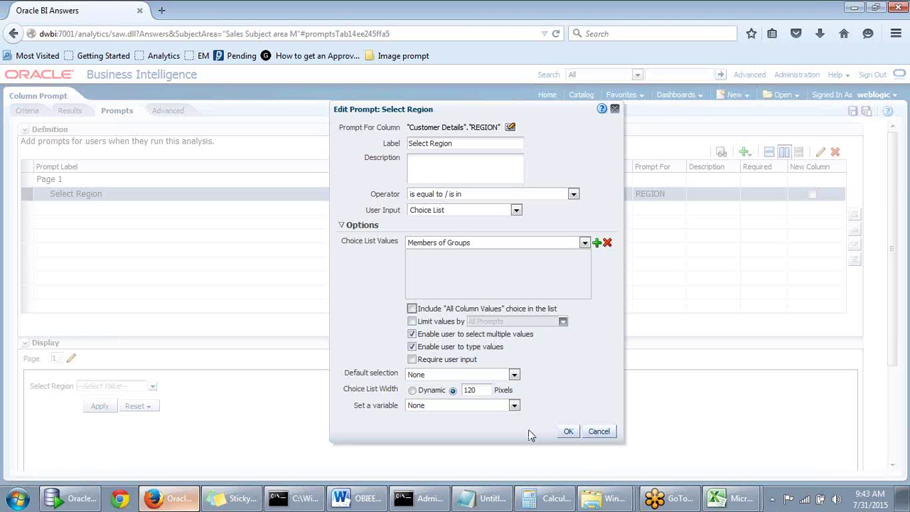
click(599, 431)
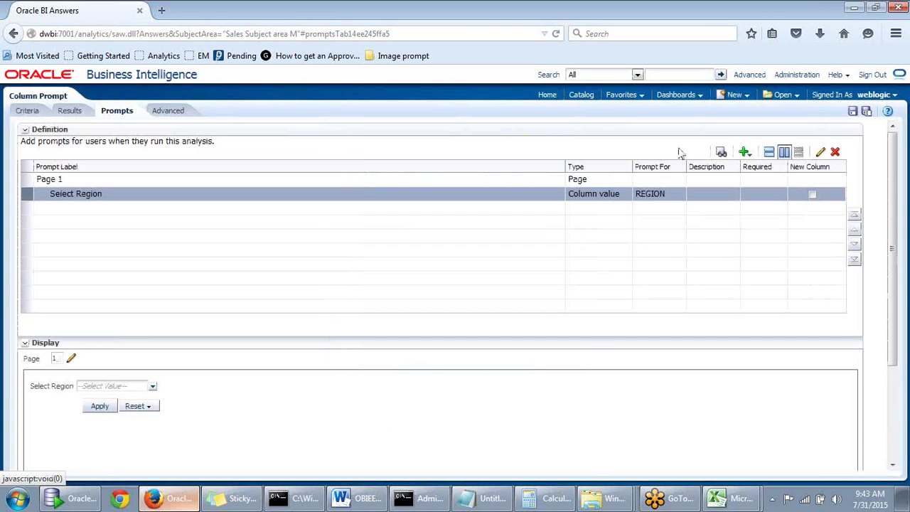
Create a new column prompt on "Customer Details"."DISTRICT"
click(744, 152)
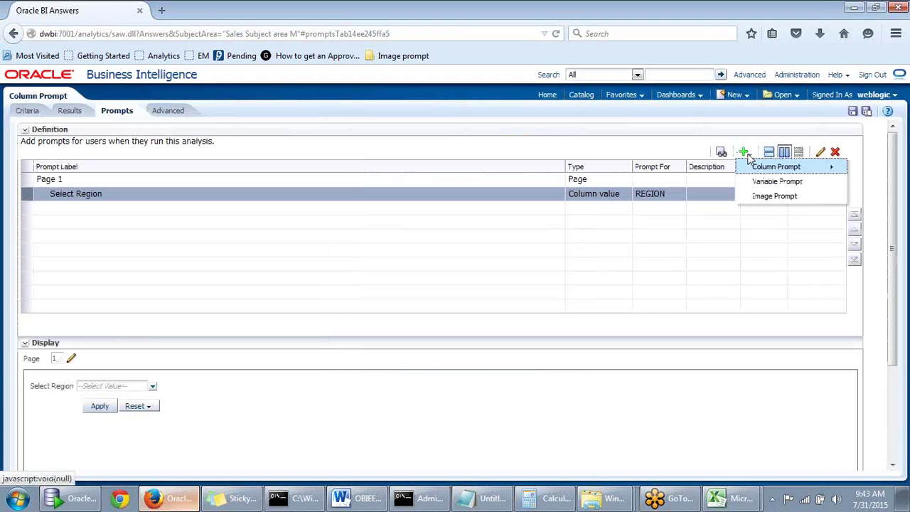
mouse_move(760, 169)
click(696, 187)
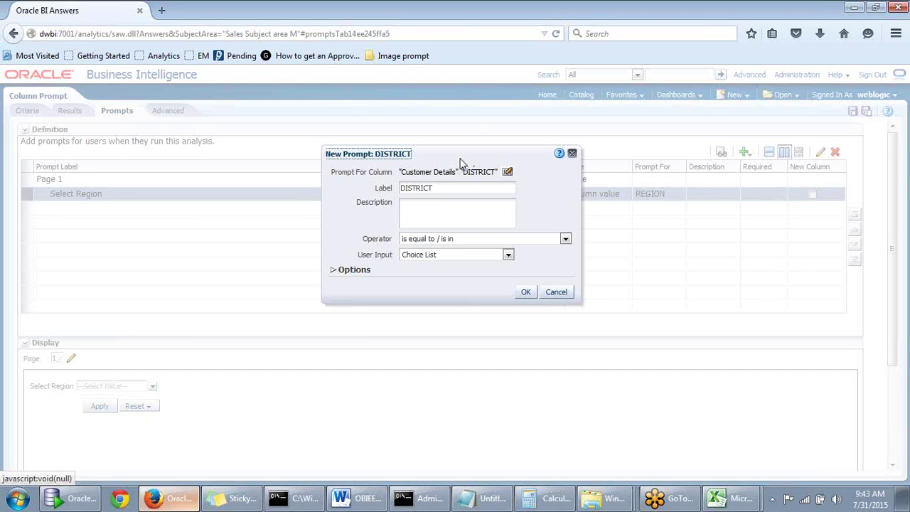
drag(459, 159, 521, 163)
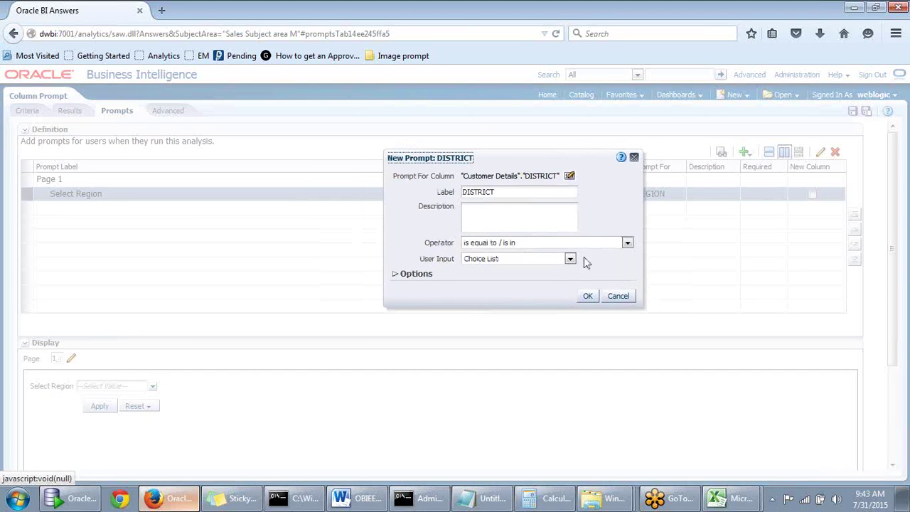
Leave the DISTRICT prompt's 'Limit values by' off after trying it, and confirm the prompt
click(396, 278)
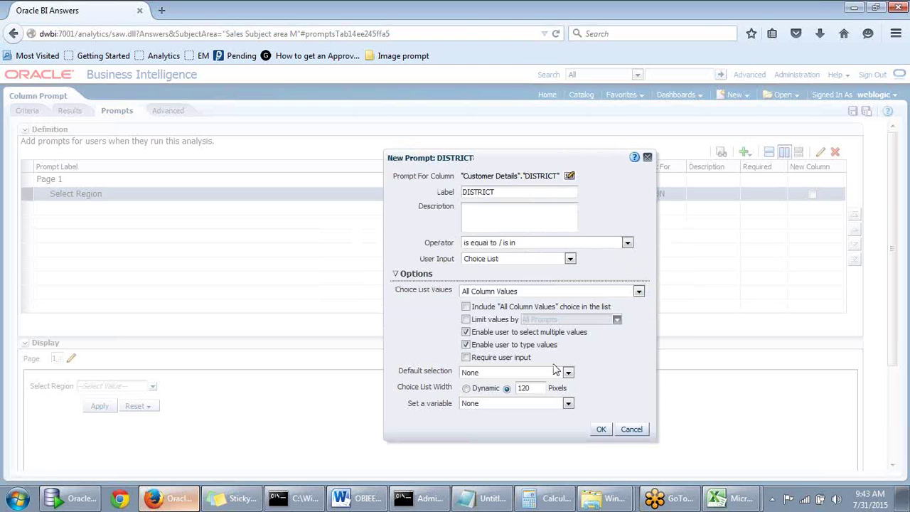
click(467, 321)
click(617, 319)
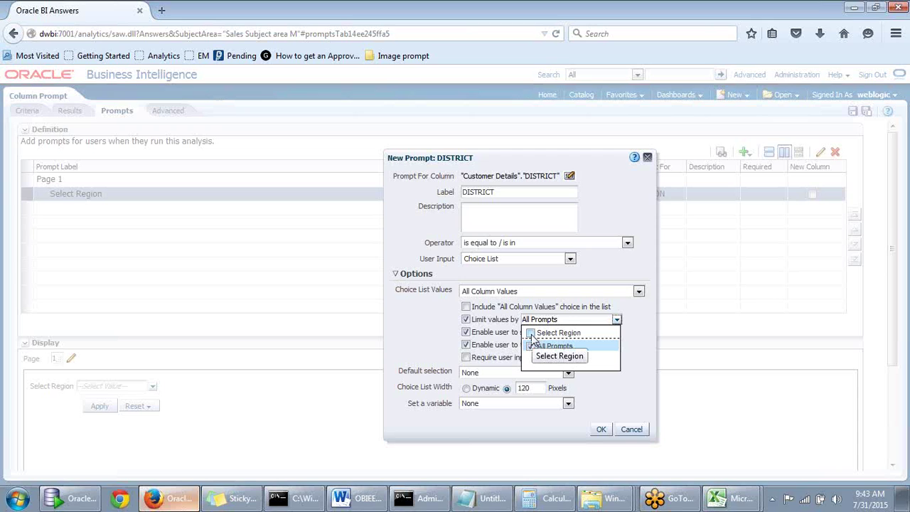
click(595, 381)
click(602, 430)
drag(579, 158, 611, 131)
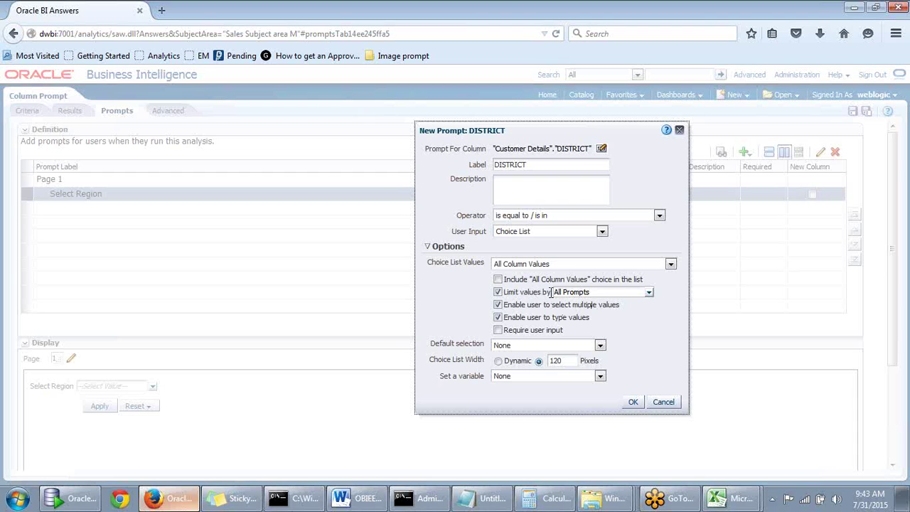
click(498, 292)
click(633, 403)
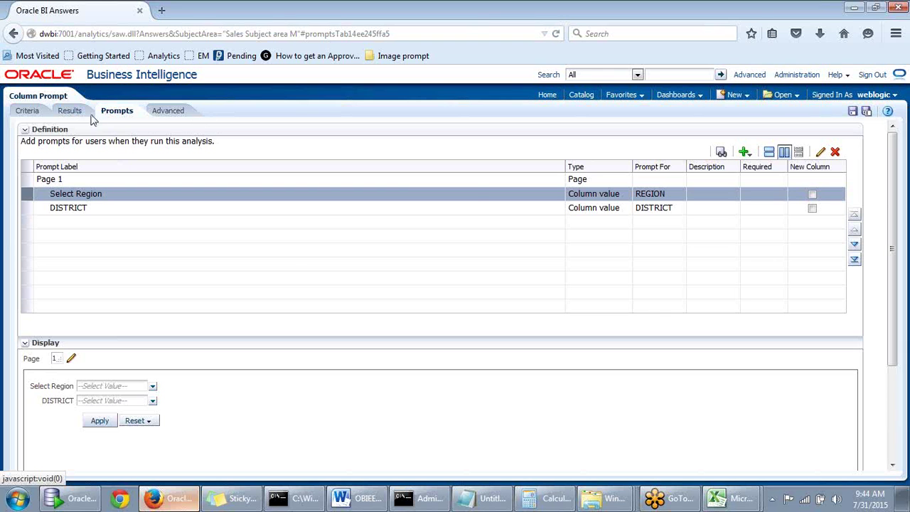
Try previewing the prompts twice, closing the invalid XML error each time
click(721, 151)
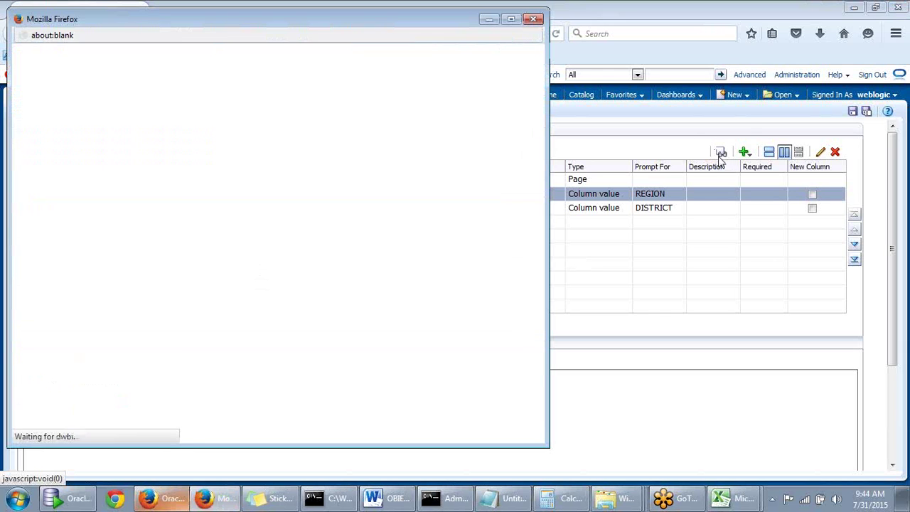
click(533, 19)
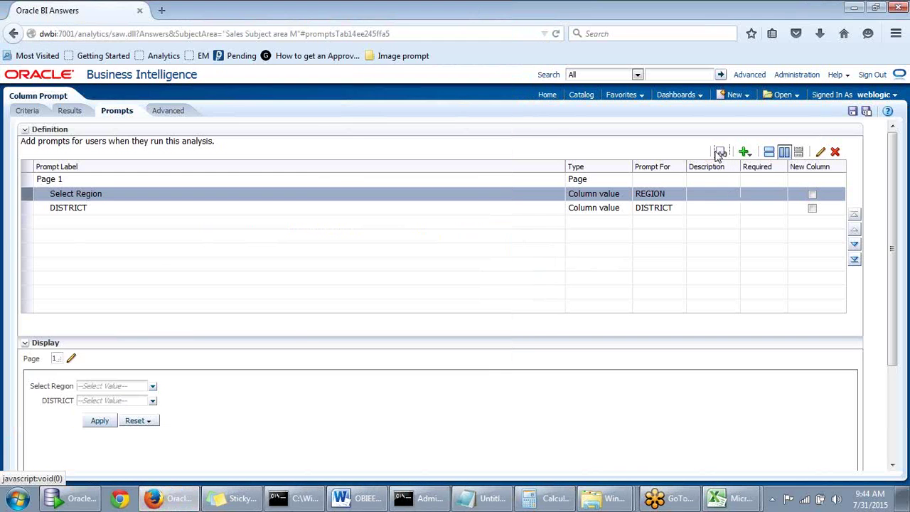
click(721, 152)
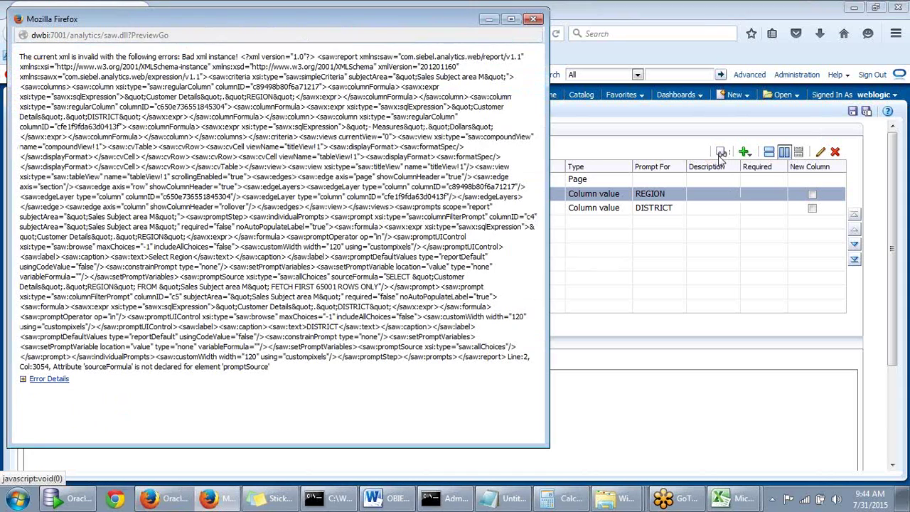
click(535, 20)
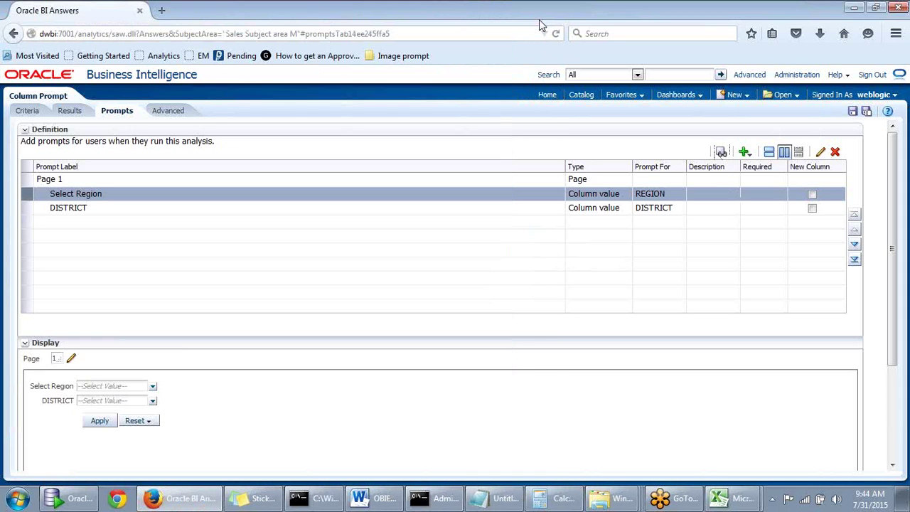
Delete the Select Region prompt and add a REGION column prompt
click(619, 213)
click(627, 199)
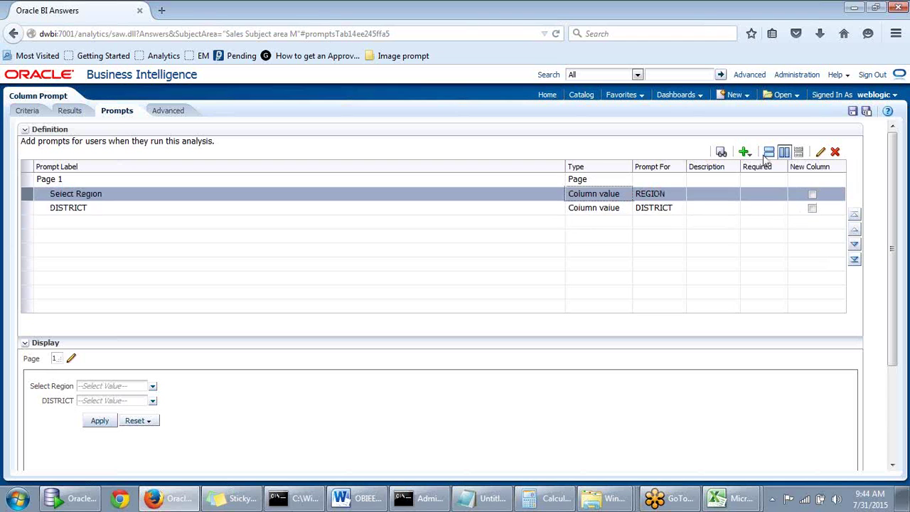
click(835, 152)
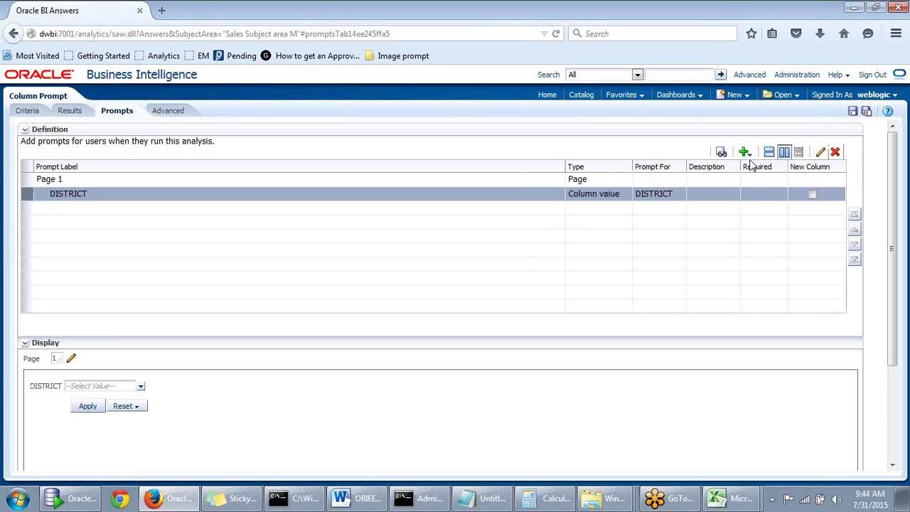
click(743, 152)
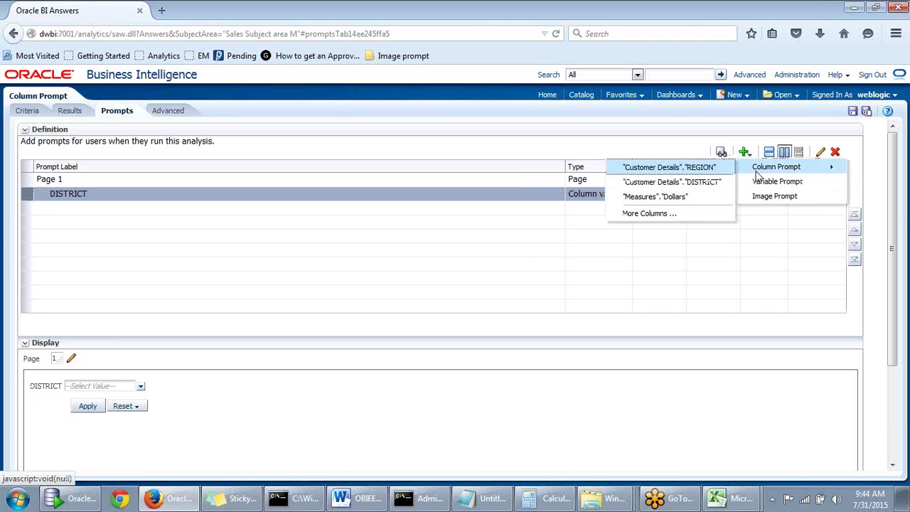
click(689, 169)
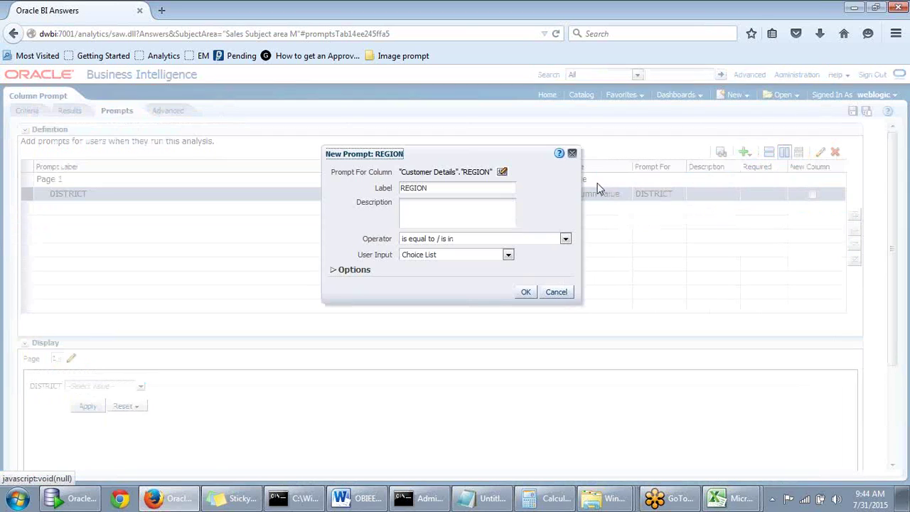
click(526, 292)
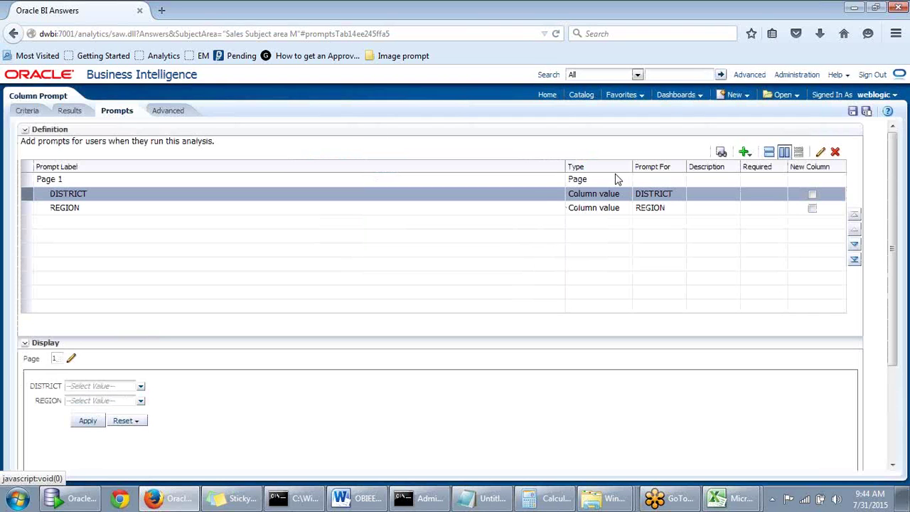
click(721, 153)
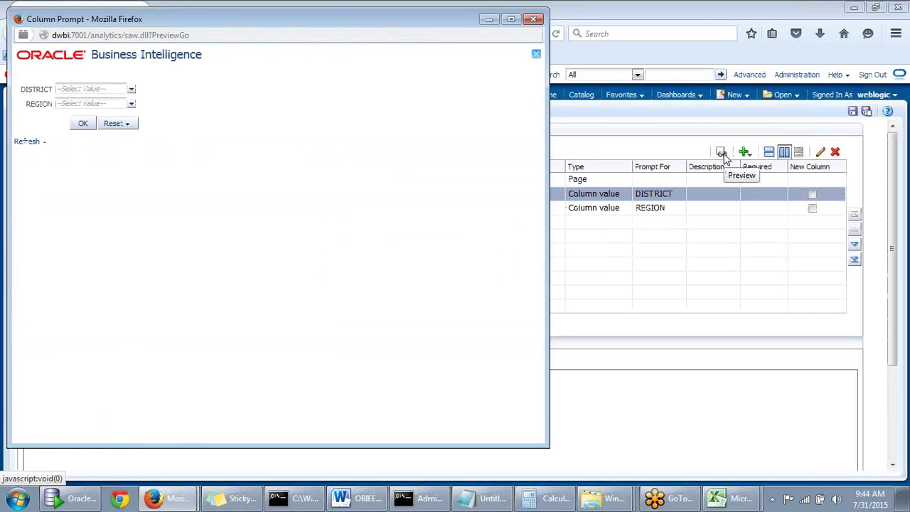
click(132, 106)
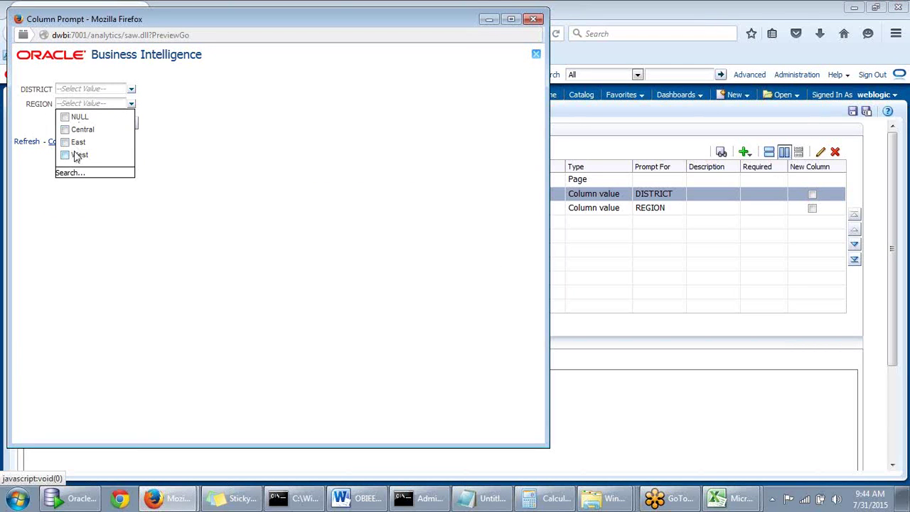
click(169, 130)
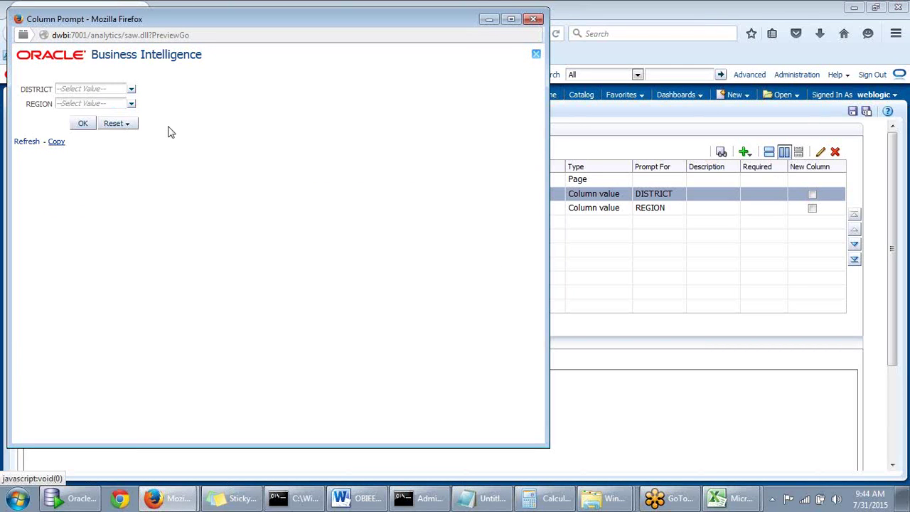
click(132, 106)
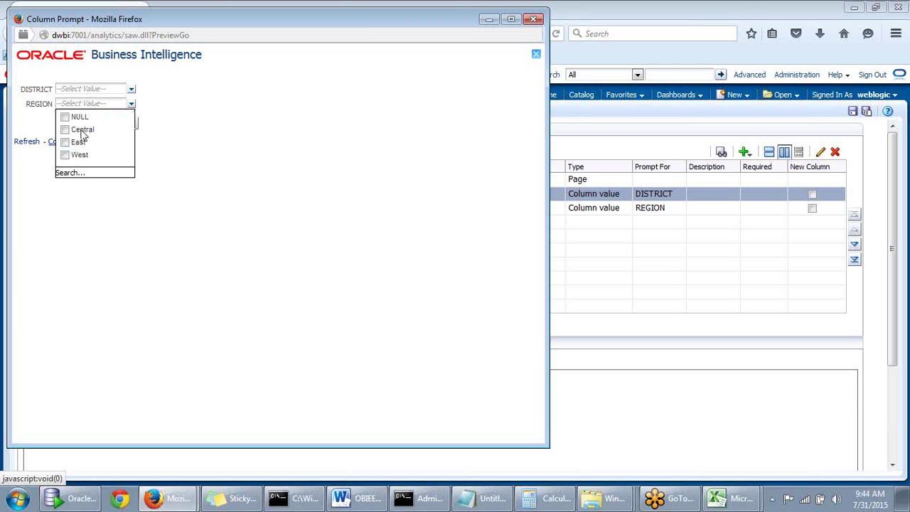
click(64, 130)
click(250, 138)
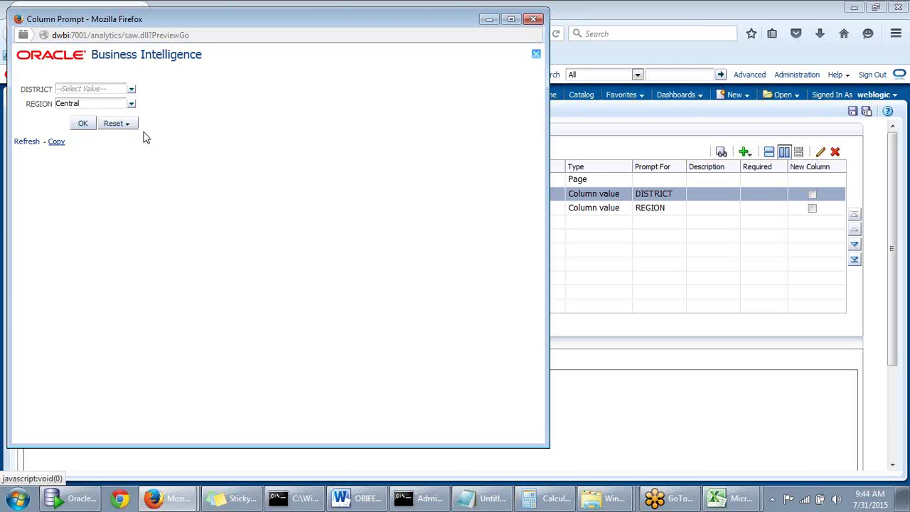
click(84, 127)
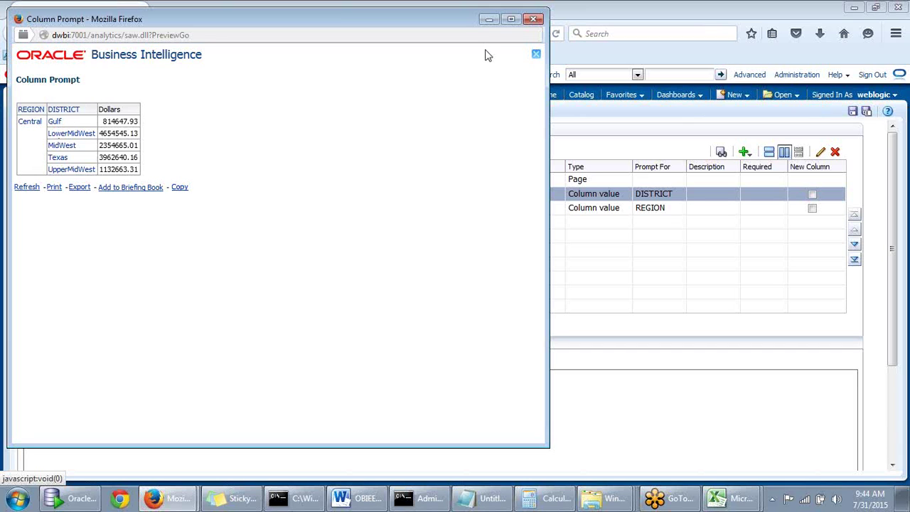
click(535, 20)
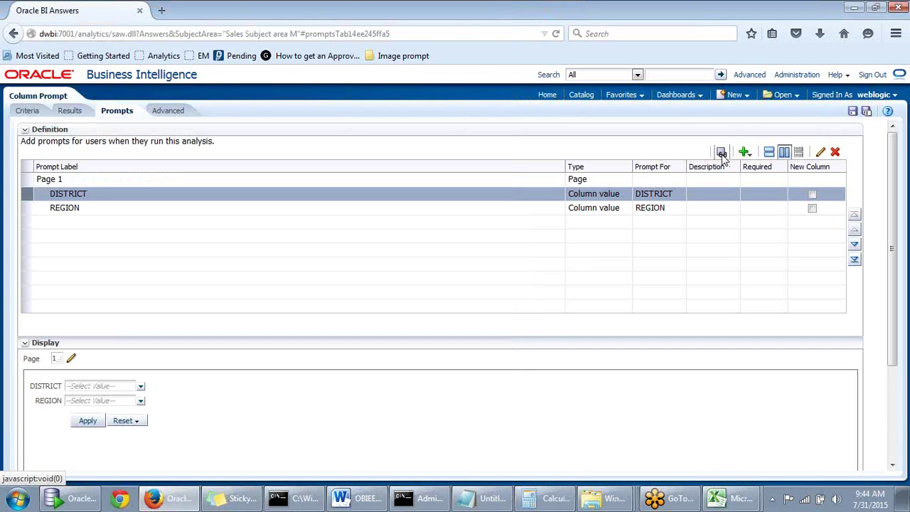
click(721, 152)
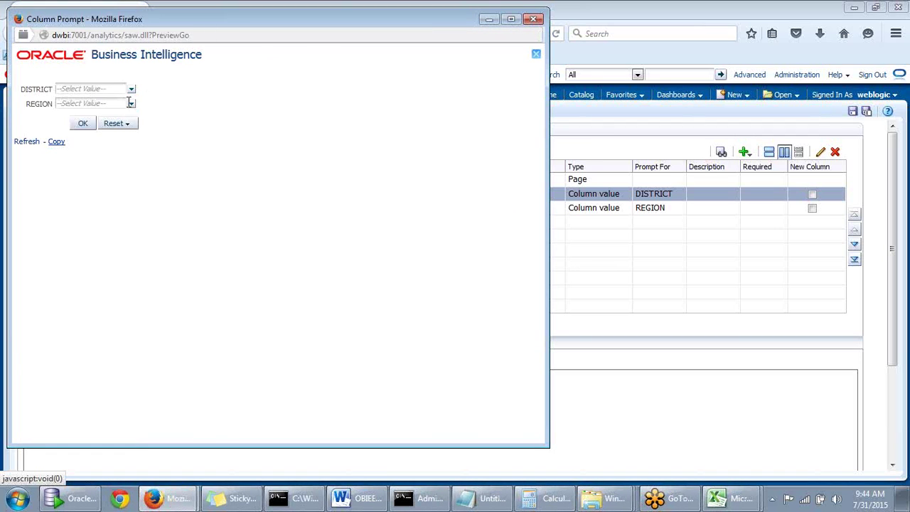
click(131, 93)
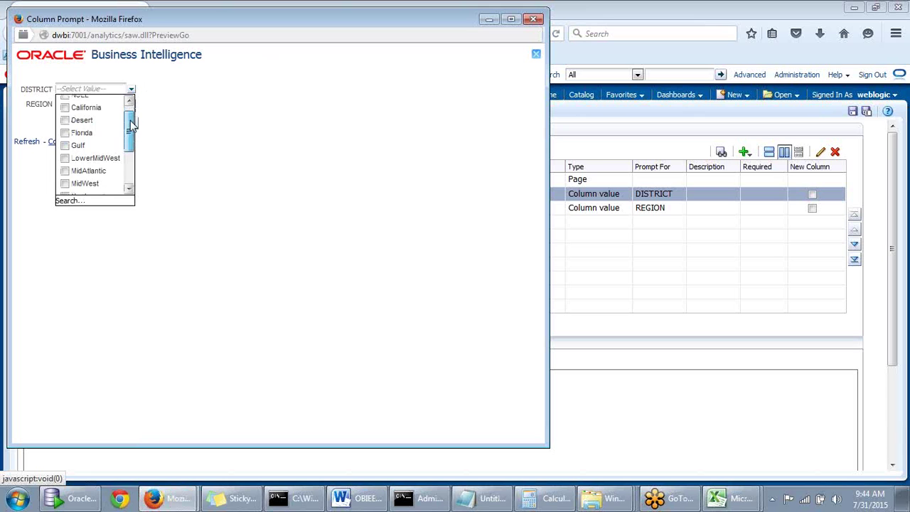
mouse_move(132, 121)
mouse_down()
mouse_move(133, 172)
mouse_move(136, 112)
mouse_move(135, 174)
mouse_move(140, 113)
mouse_up()
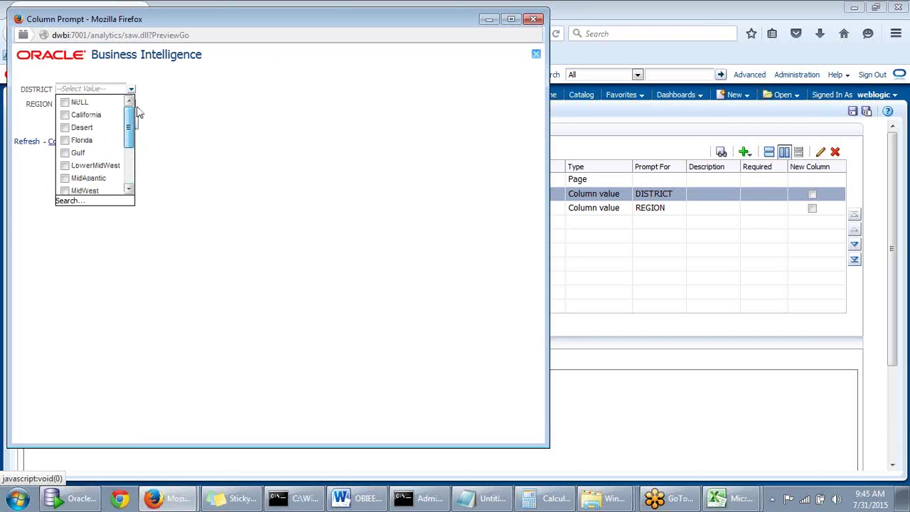
drag(140, 112, 140, 123)
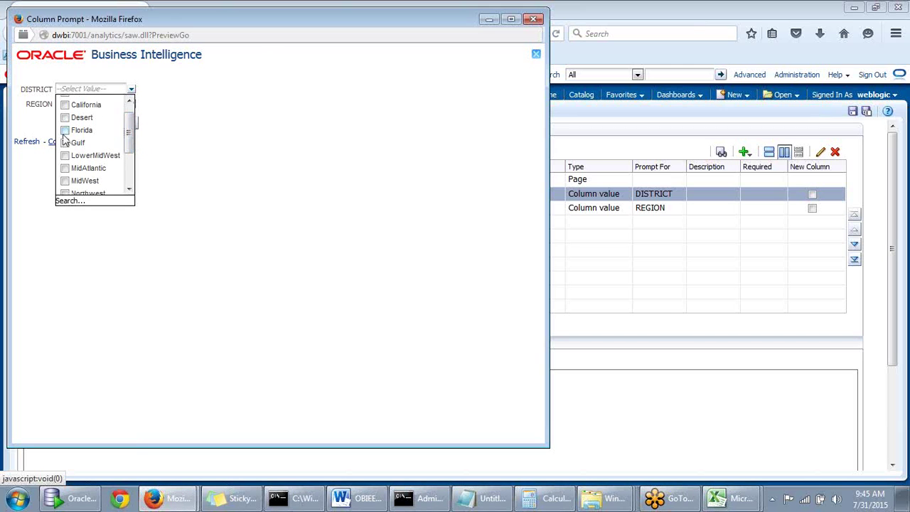
click(169, 116)
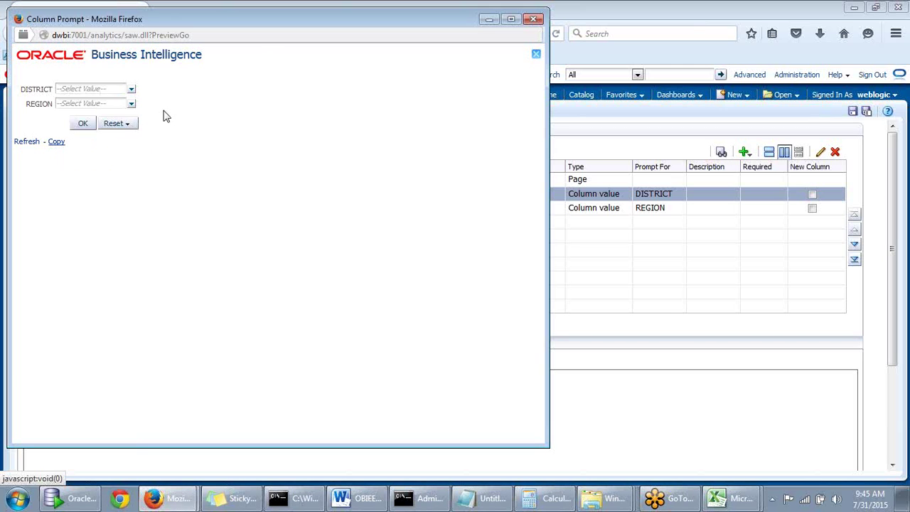
click(60, 87)
click(70, 103)
drag(226, 20, 252, 19)
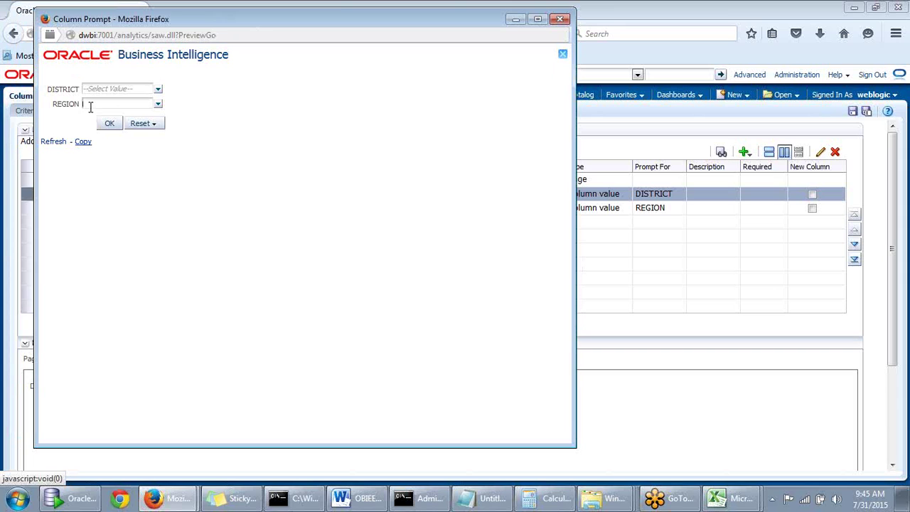
click(158, 107)
click(157, 105)
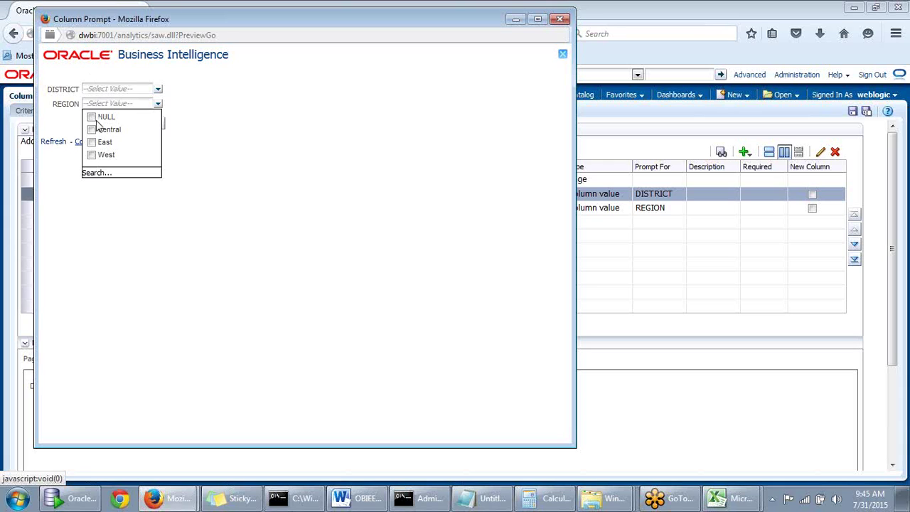
click(189, 93)
click(163, 90)
drag(159, 121, 175, 100)
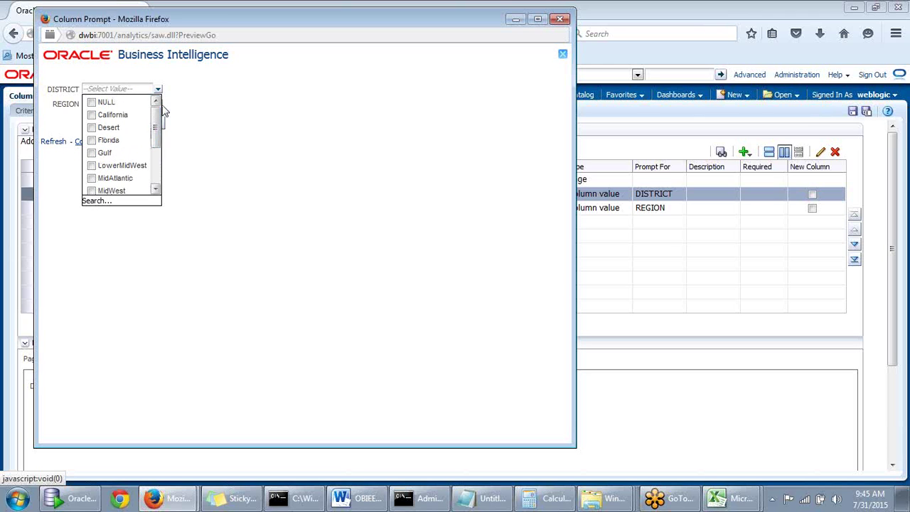
drag(158, 121, 195, 93)
click(71, 112)
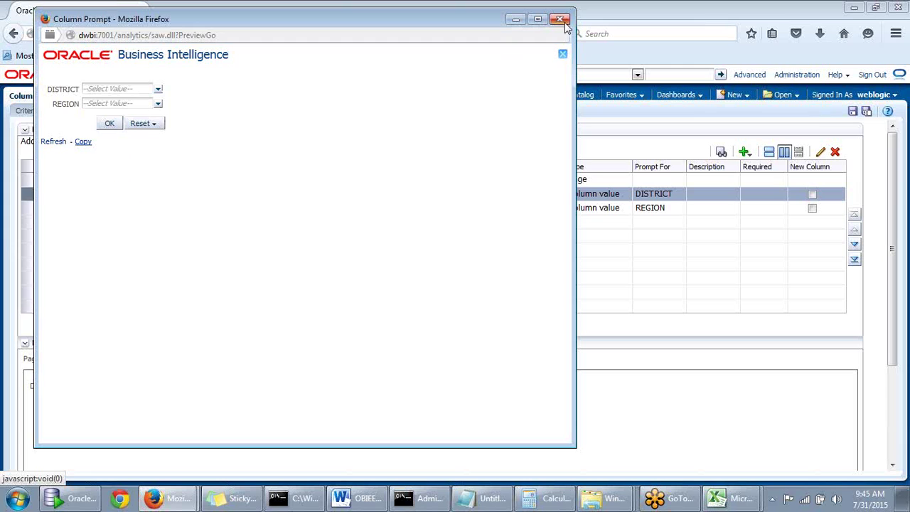
click(158, 89)
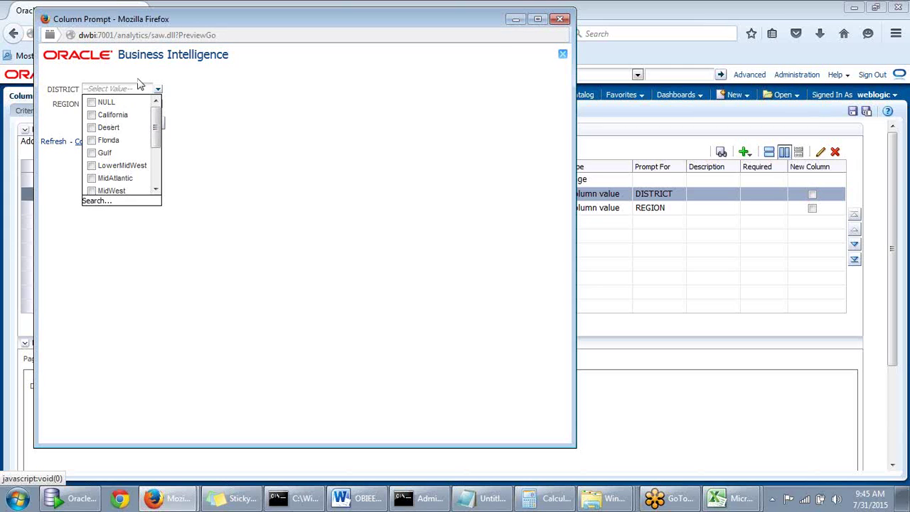
mouse_move(157, 122)
mouse_down()
mouse_move(159, 158)
mouse_move(165, 113)
mouse_up()
click(206, 109)
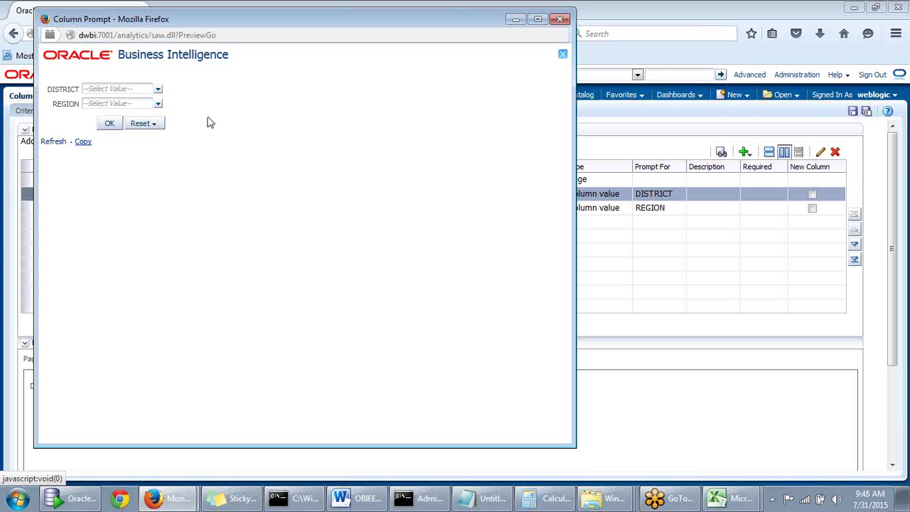
Close the preview and switch the prompts to Row-based Layout
click(562, 19)
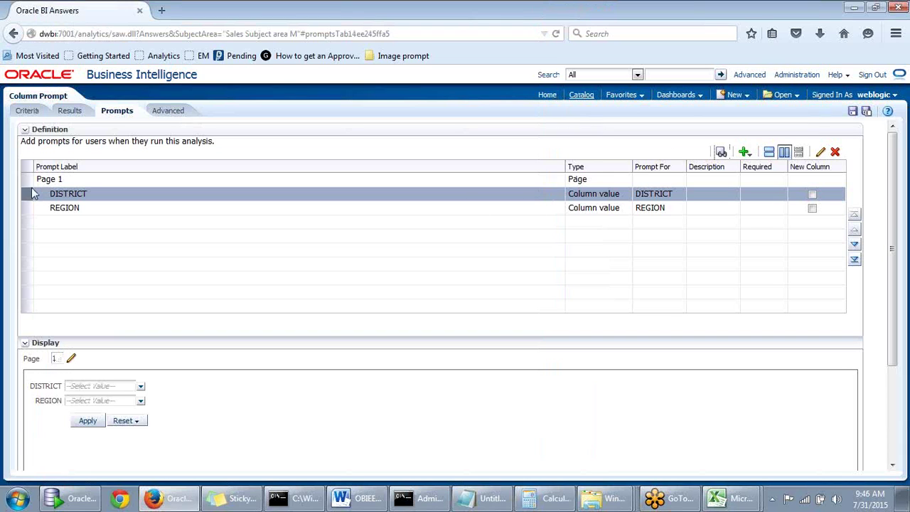
drag(28, 197, 30, 210)
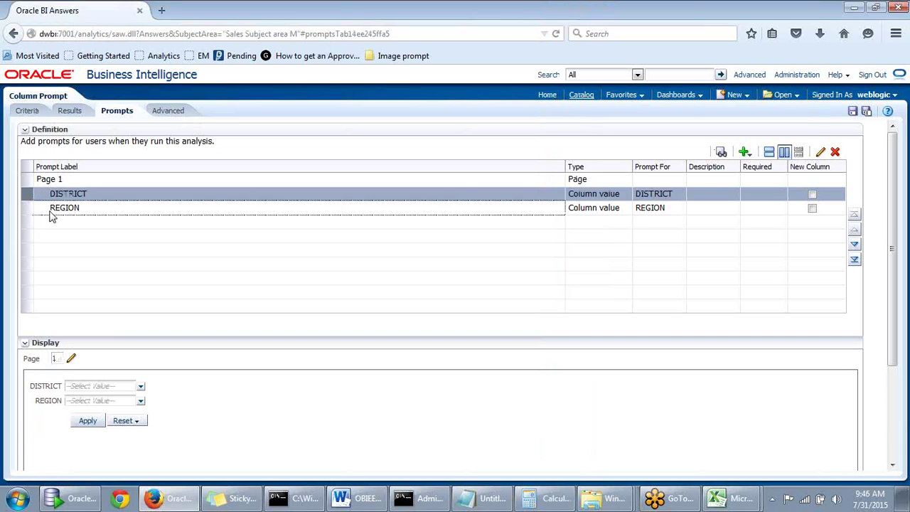
click(50, 212)
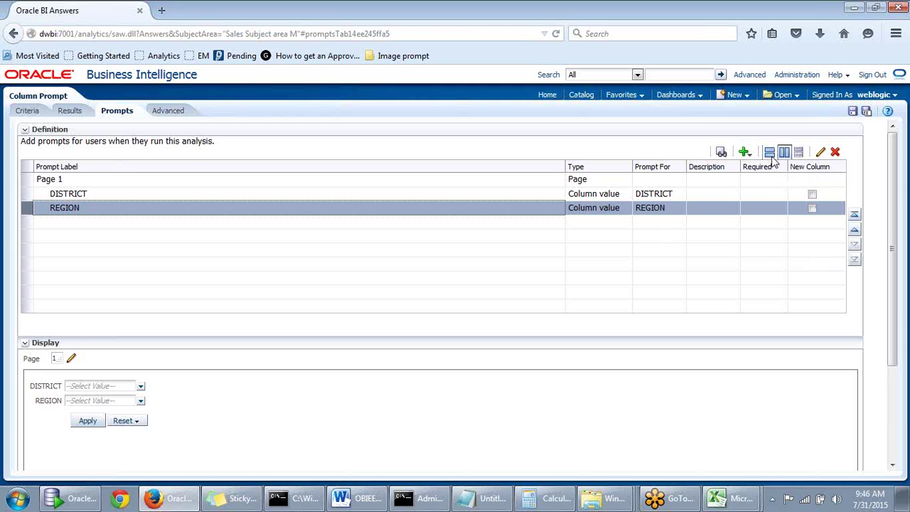
click(773, 160)
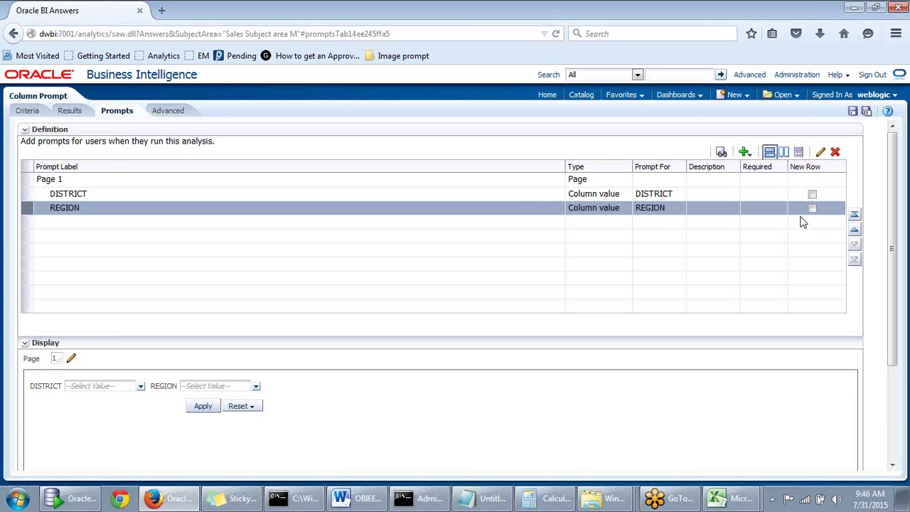
Delete the DISTRICT prompt from the Definition list
click(682, 195)
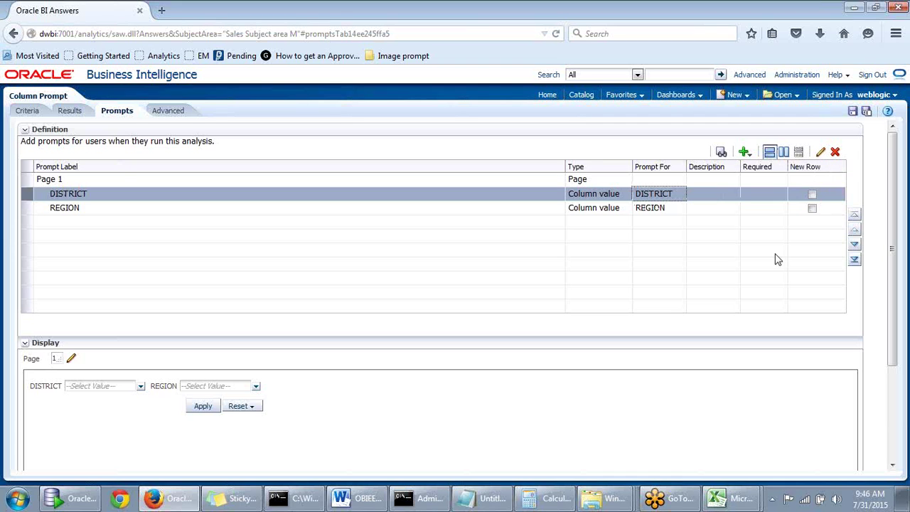
right_click(678, 215)
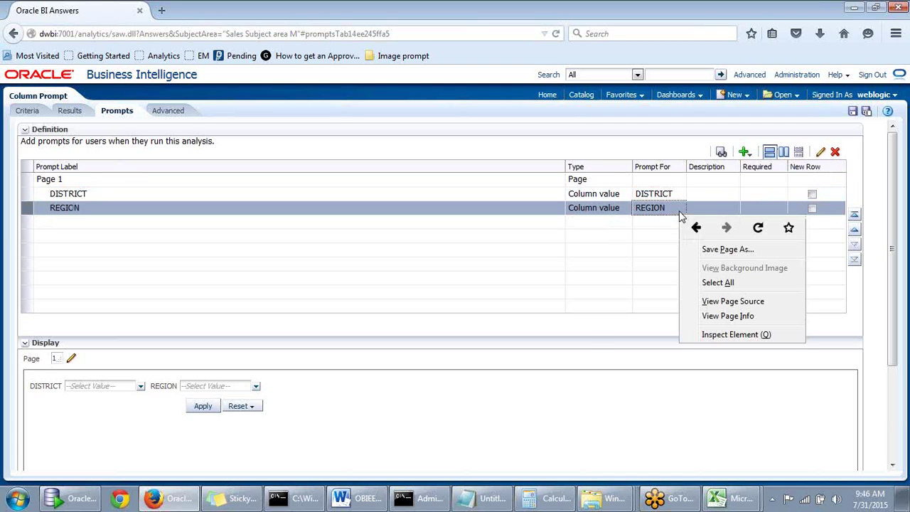
click(589, 344)
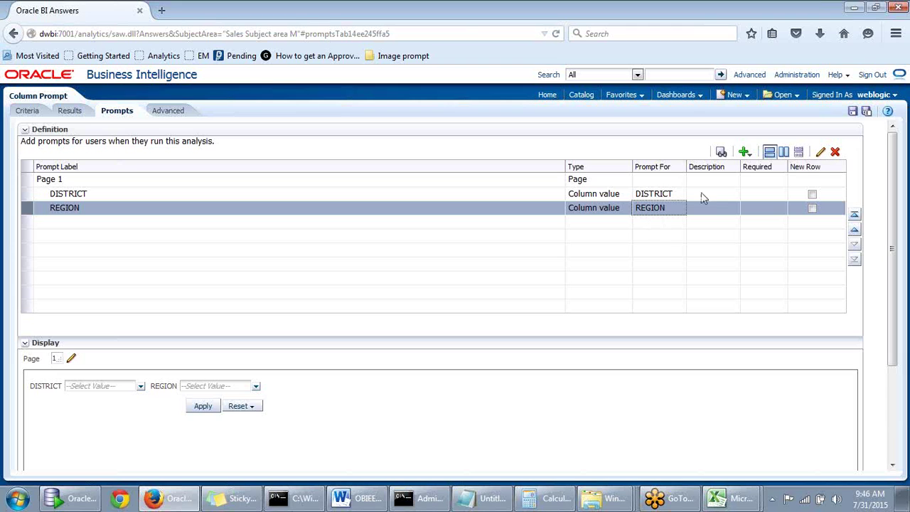
click(735, 197)
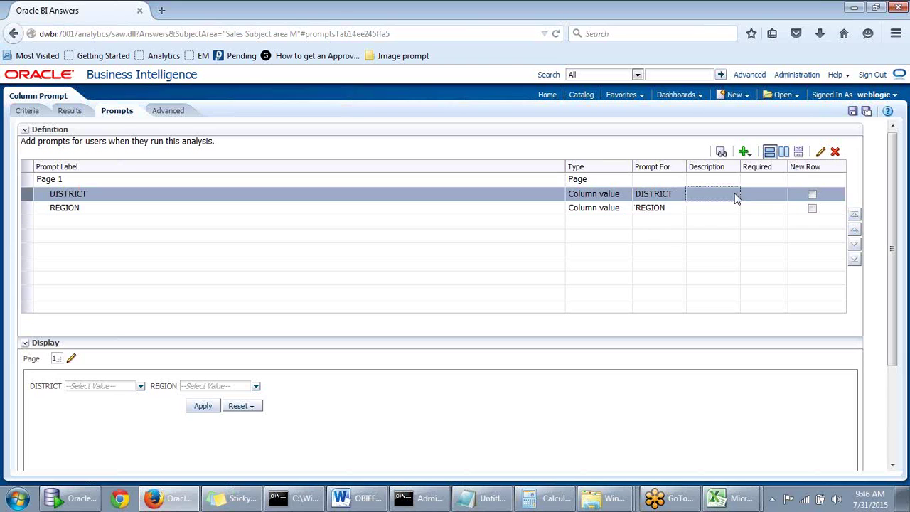
click(835, 152)
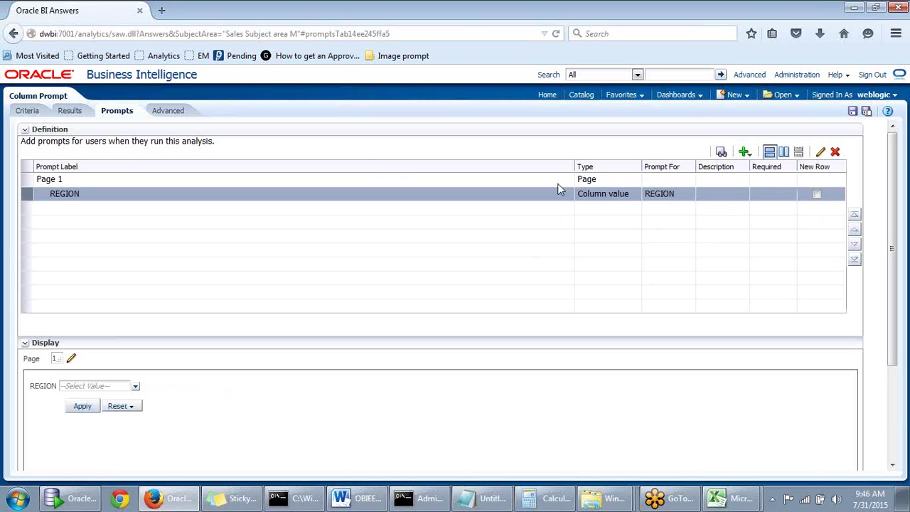
Create a DISTRICT column prompt whose values are limited by the REGION prompt only
click(744, 152)
mouse_move(768, 168)
click(707, 183)
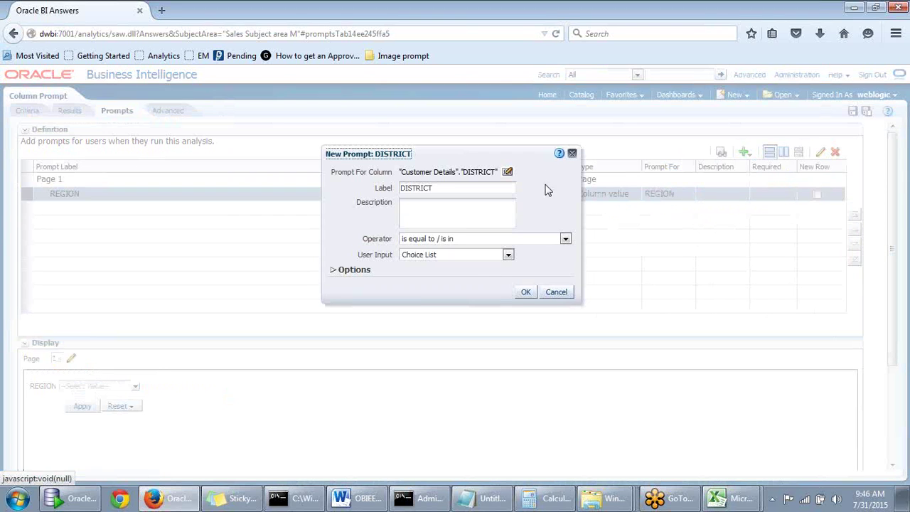
click(337, 271)
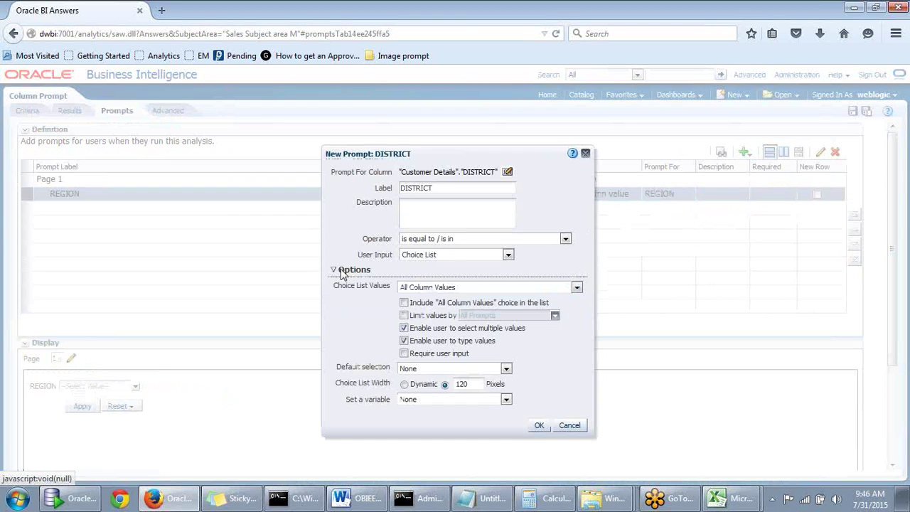
click(404, 316)
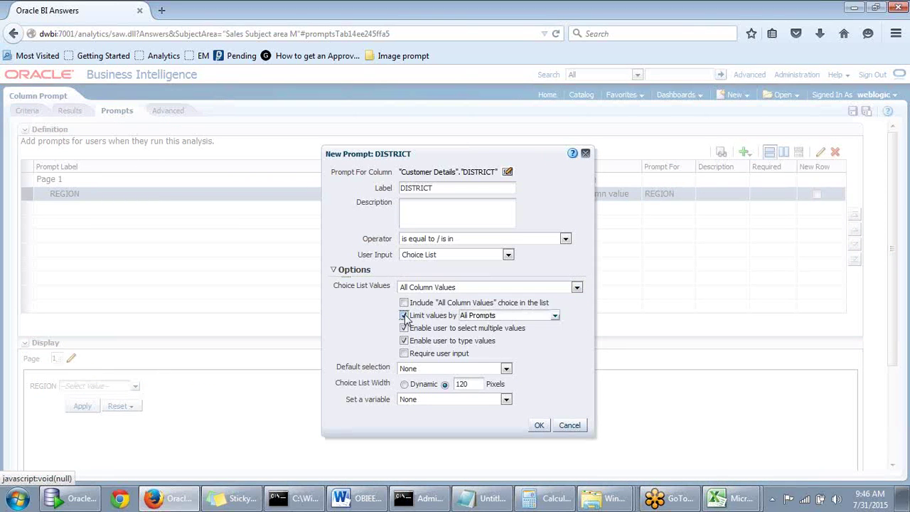
click(554, 316)
click(495, 330)
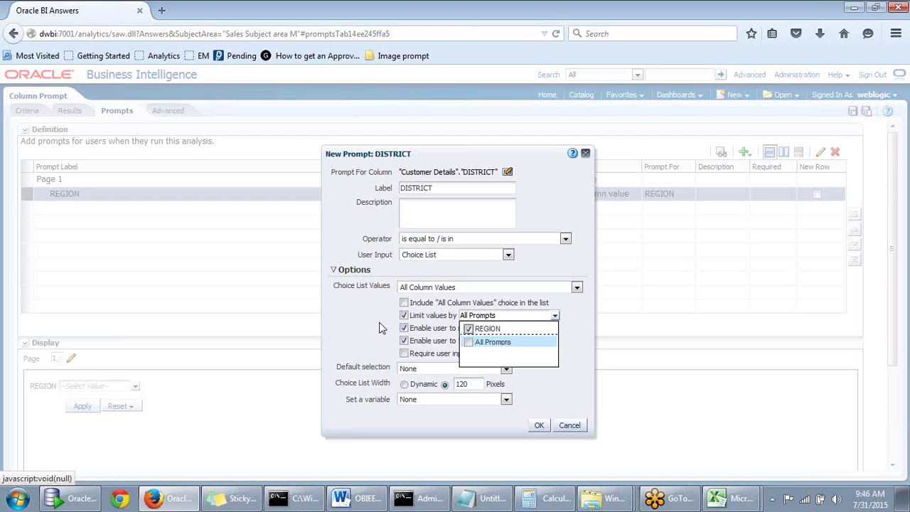
click(379, 328)
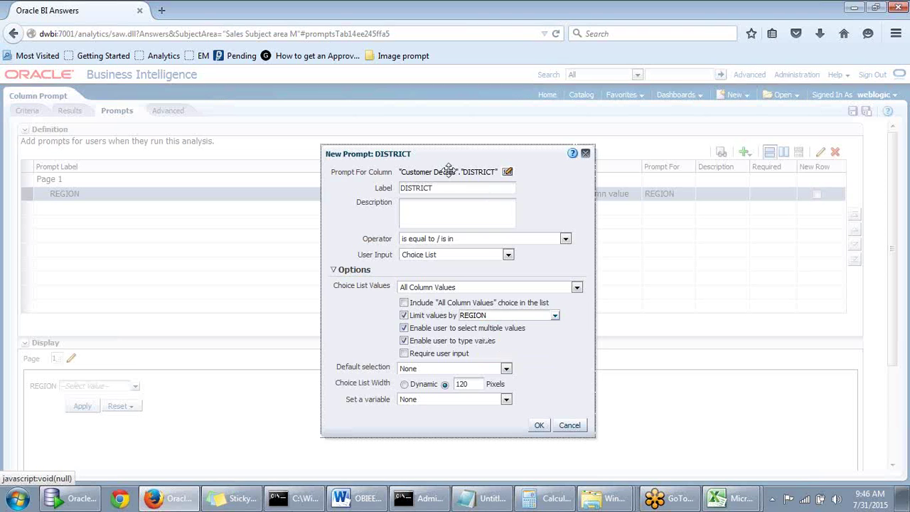
drag(460, 162, 473, 145)
click(551, 409)
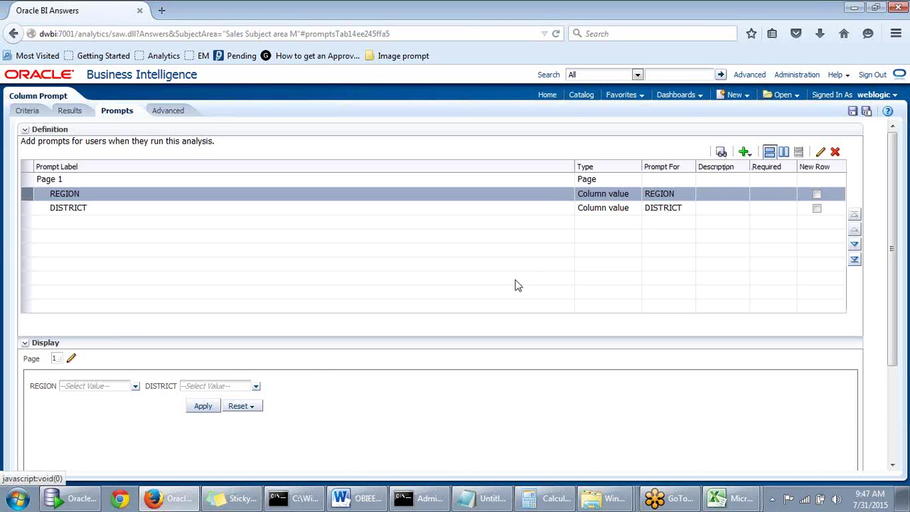
click(785, 154)
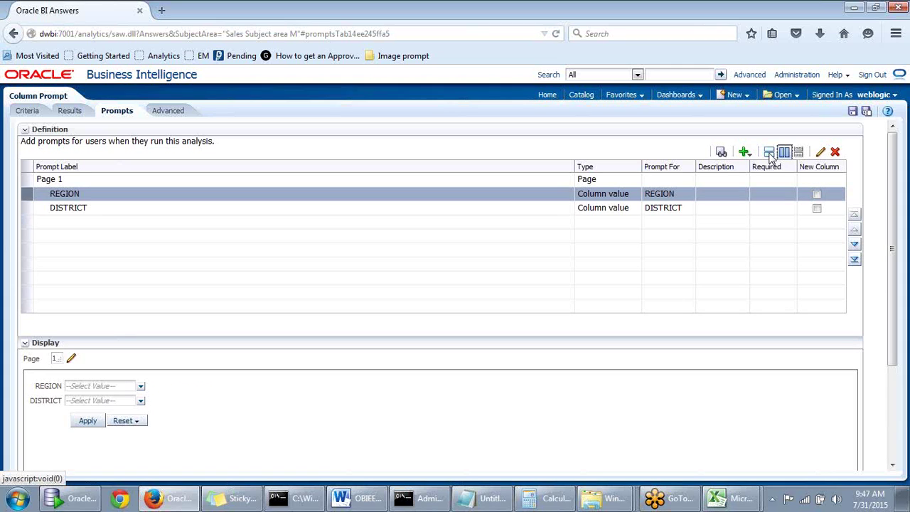
click(770, 153)
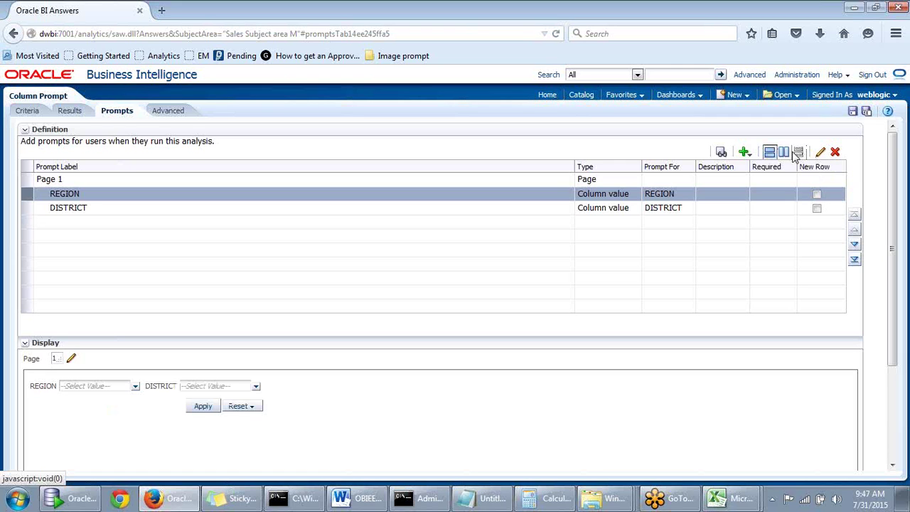
click(784, 152)
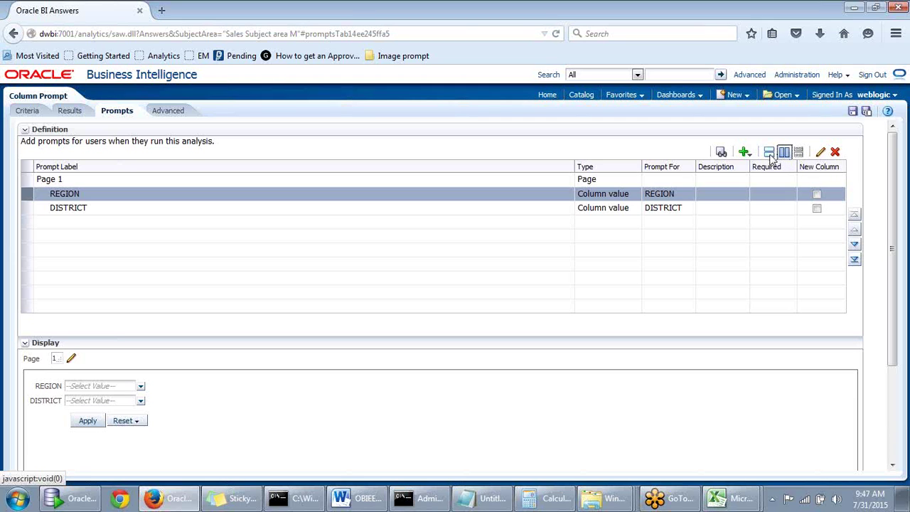
click(770, 153)
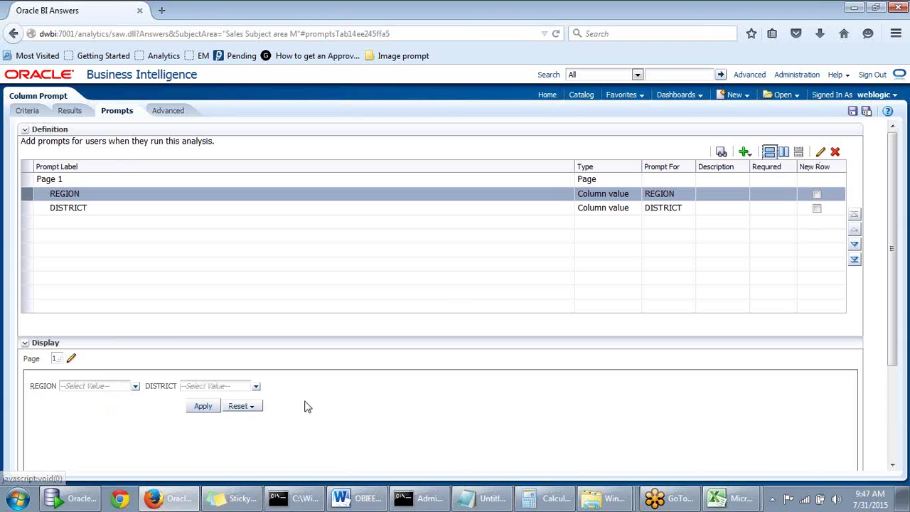
scroll(147, 389, down, 3)
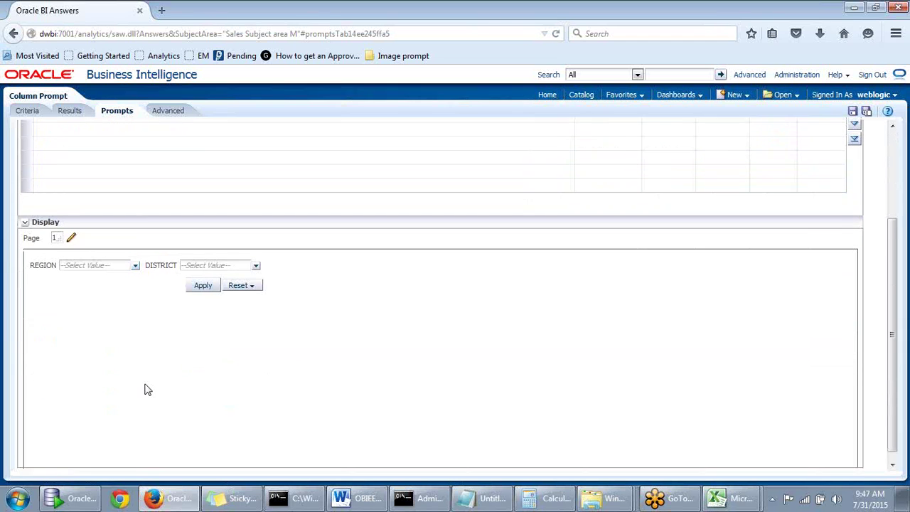
click(135, 260)
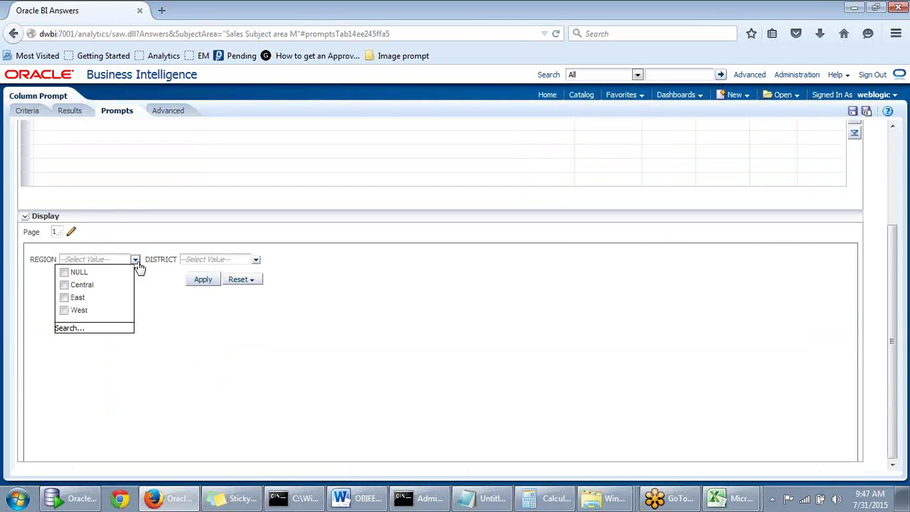
click(255, 261)
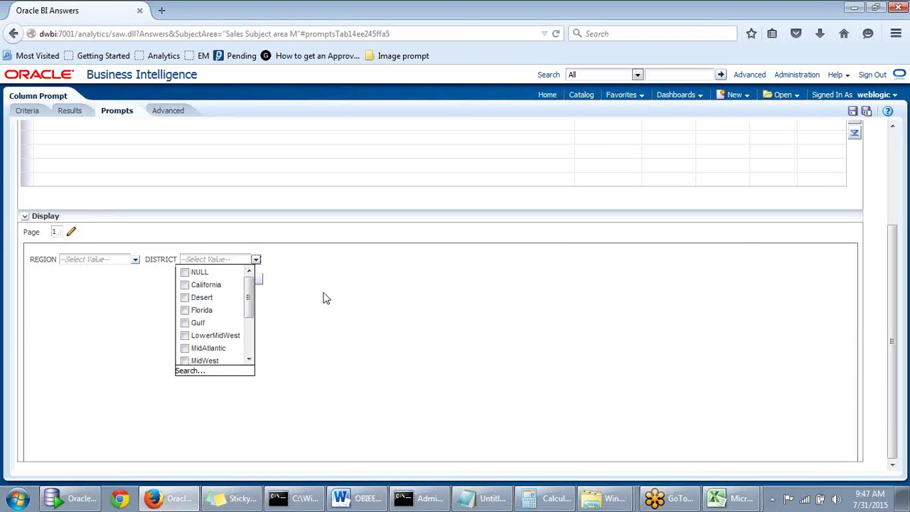
drag(250, 294, 290, 301)
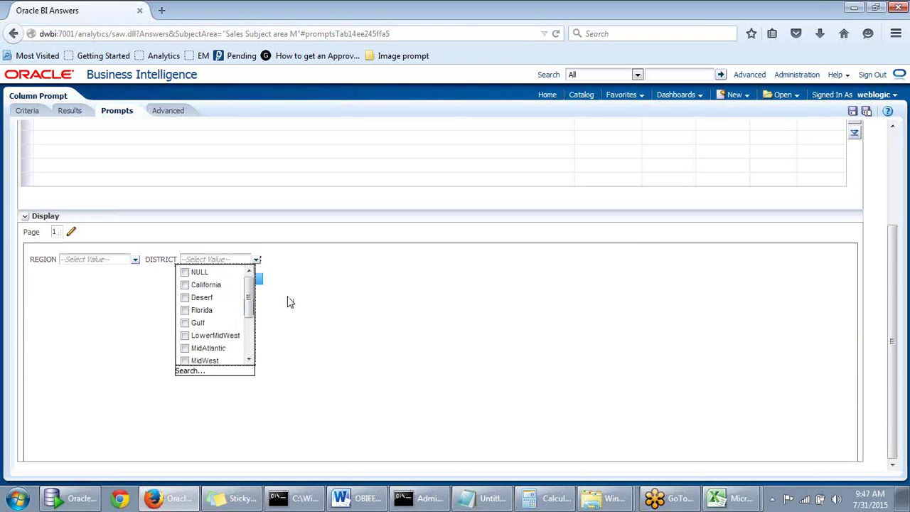
scroll(363, 311, up, 3)
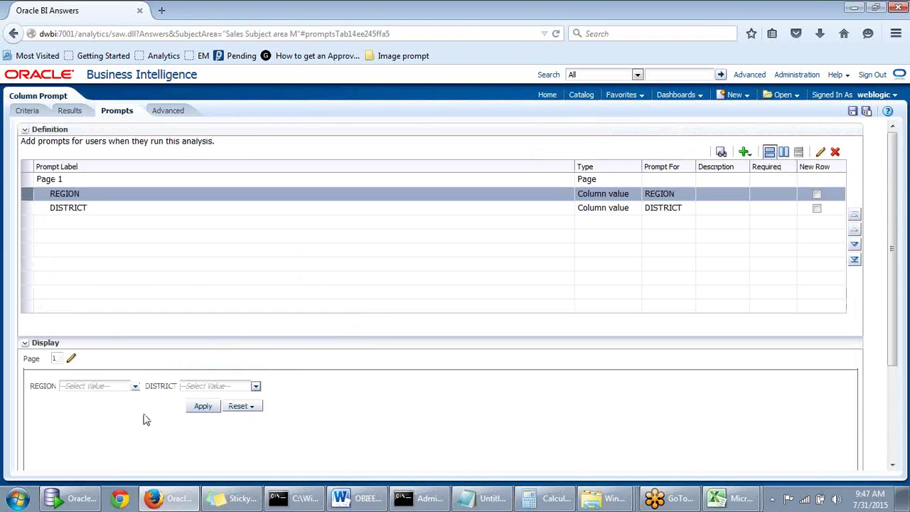
scroll(126, 414, down, 3)
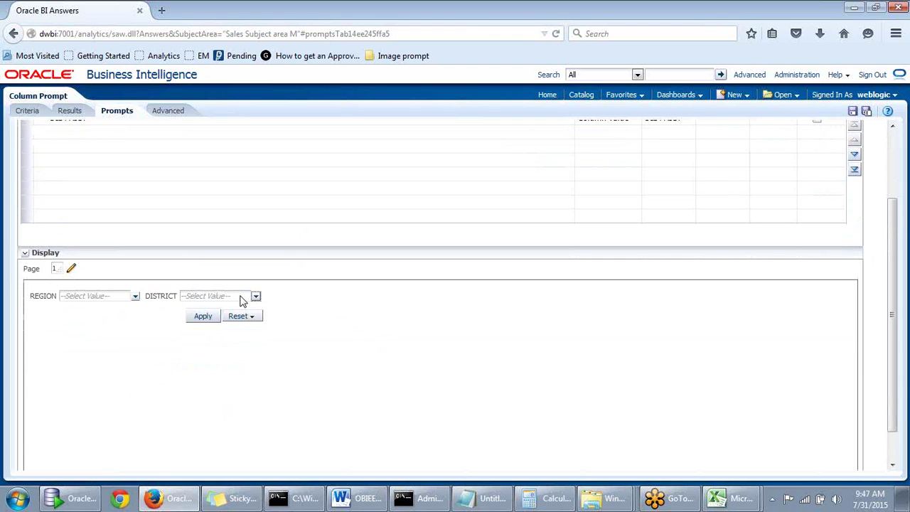
scroll(222, 329, up, 2)
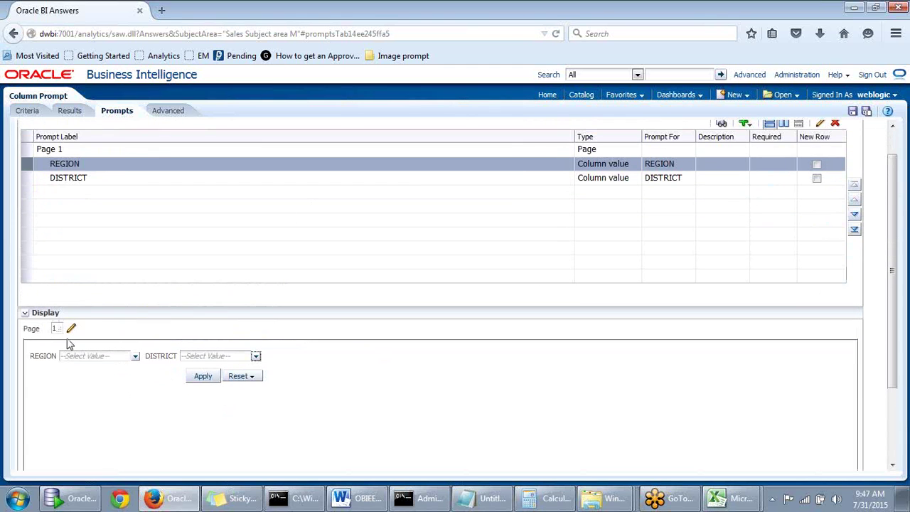
scroll(601, 206, up, 1)
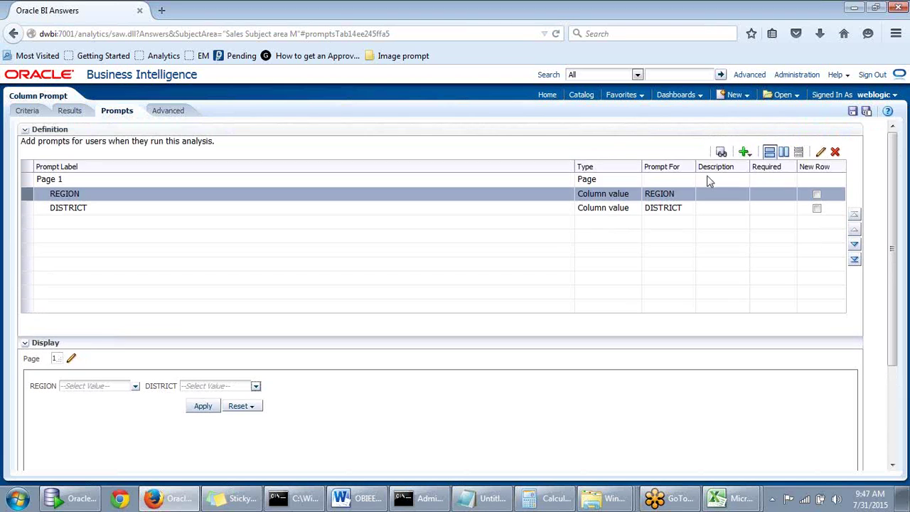
click(721, 151)
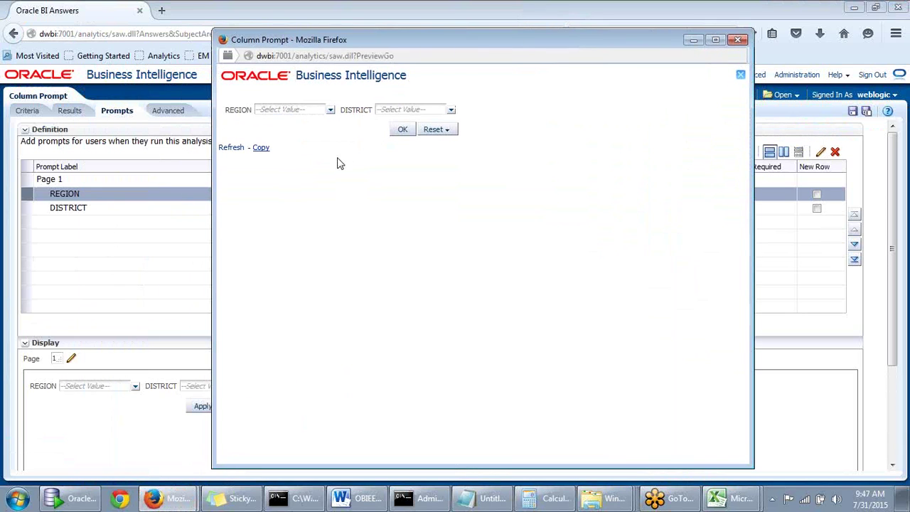
click(330, 109)
click(264, 135)
click(450, 111)
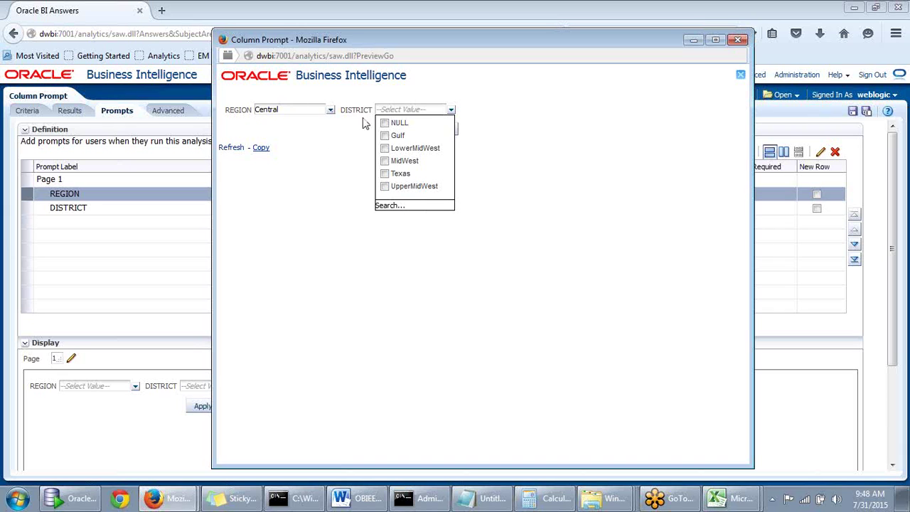
click(451, 109)
click(388, 149)
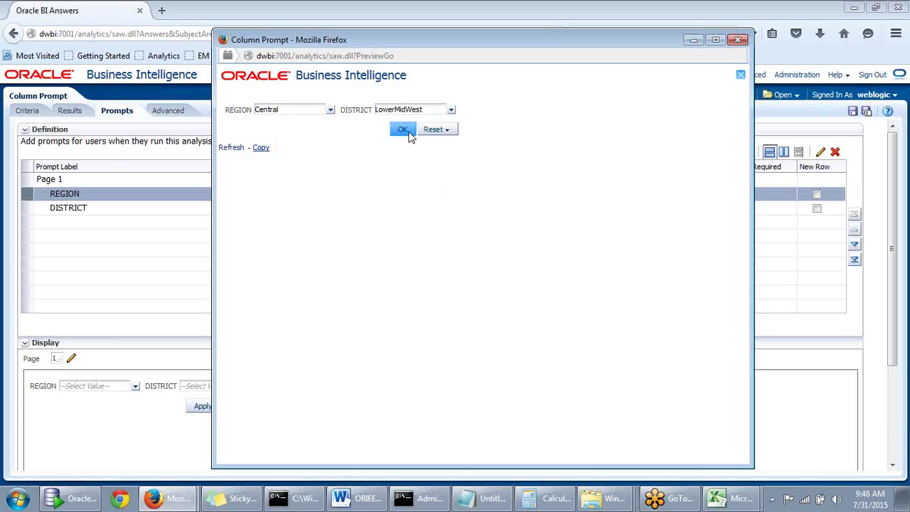
click(403, 129)
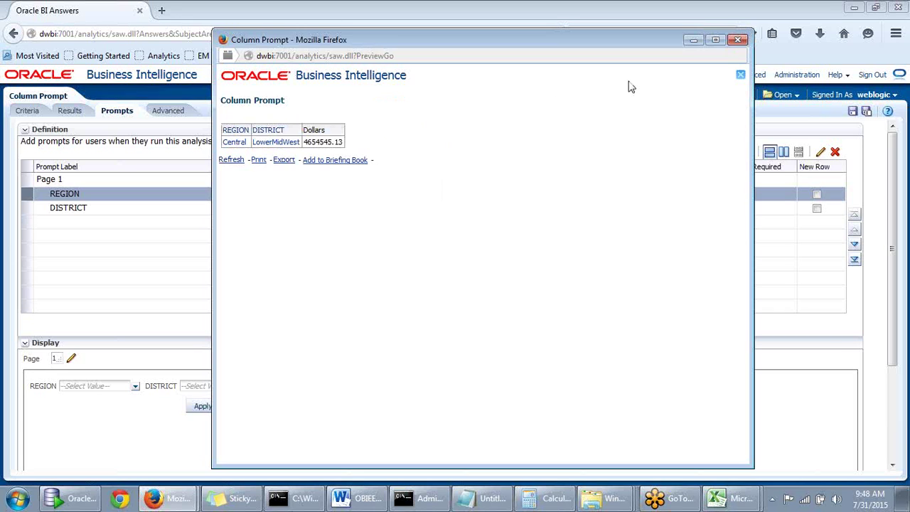
click(739, 40)
scroll(122, 341, down, 2)
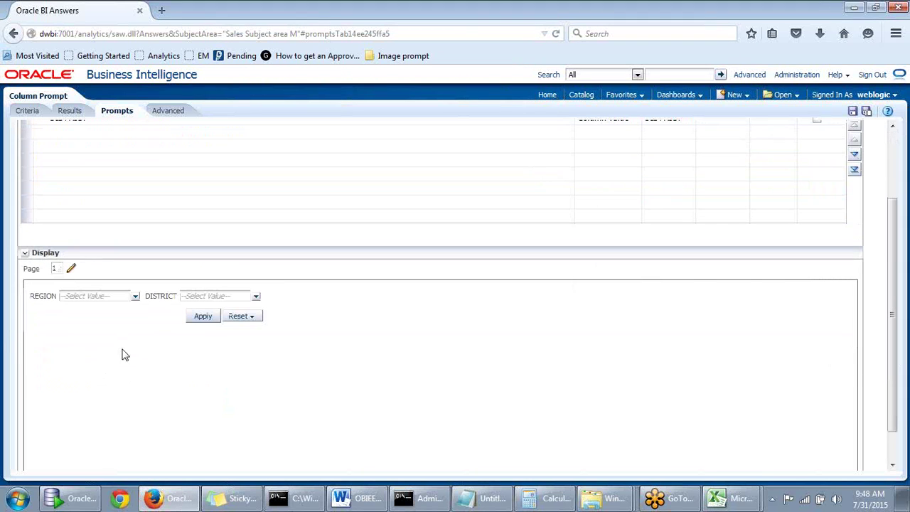
click(255, 297)
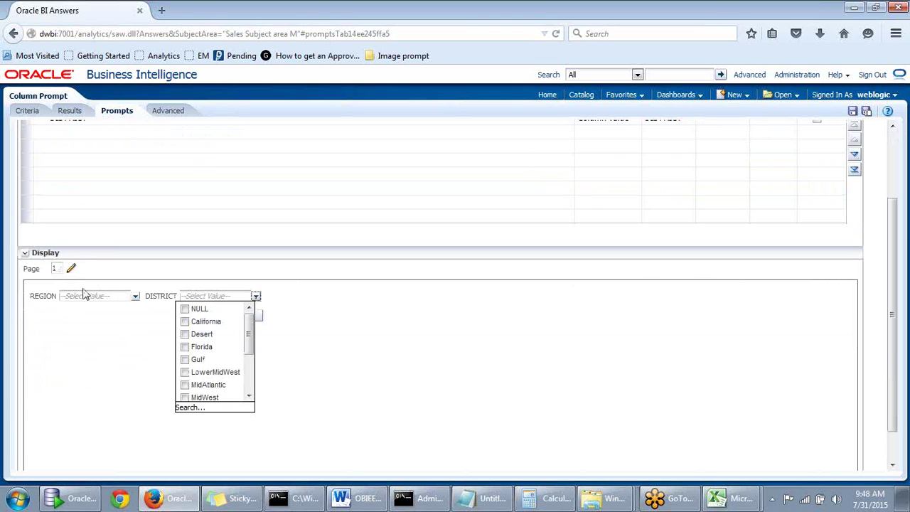
drag(245, 332, 256, 393)
click(324, 353)
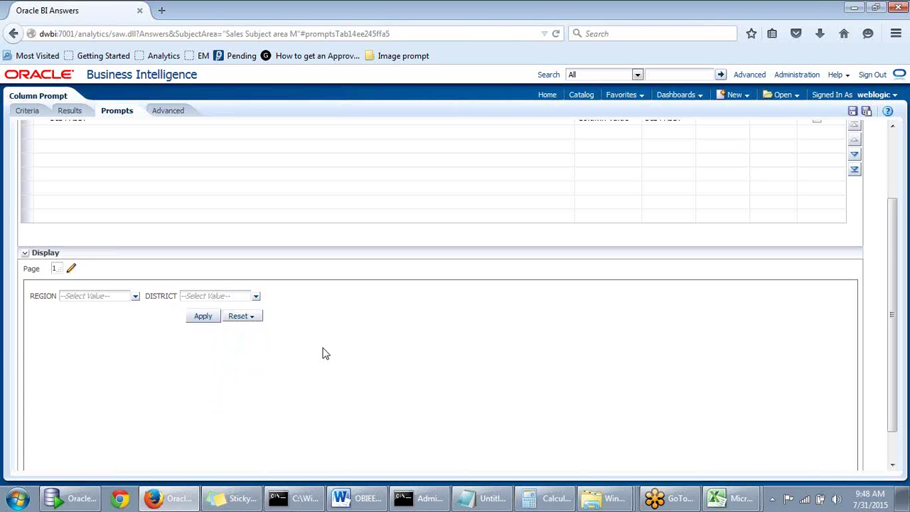
scroll(311, 362, up, 3)
scroll(310, 362, down, 1)
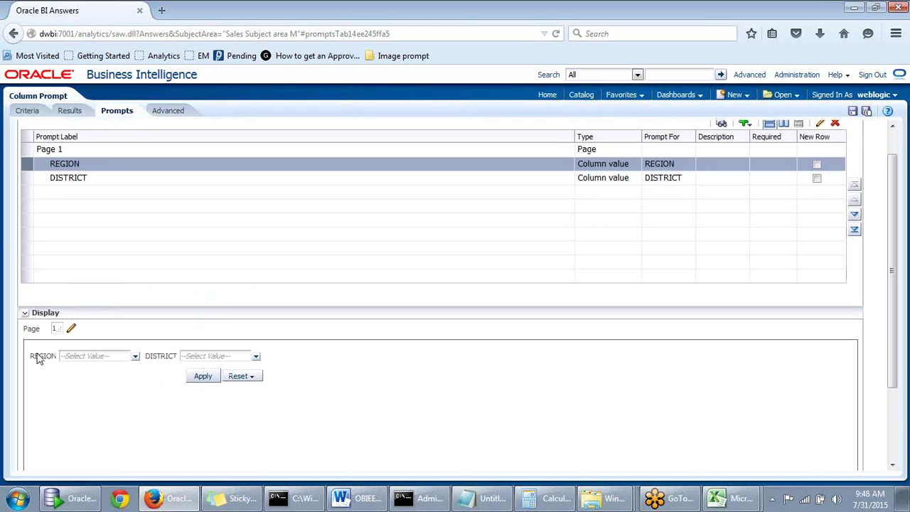
click(25, 313)
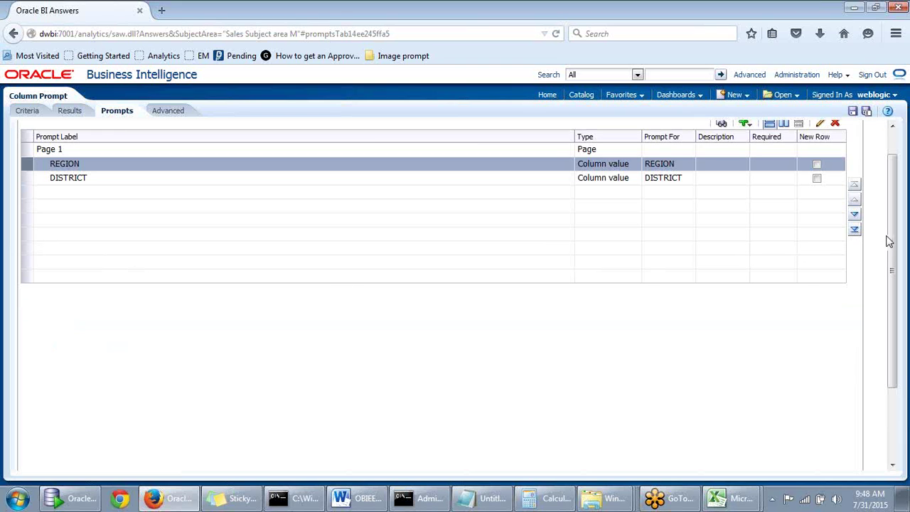
scroll(896, 251, down, 2)
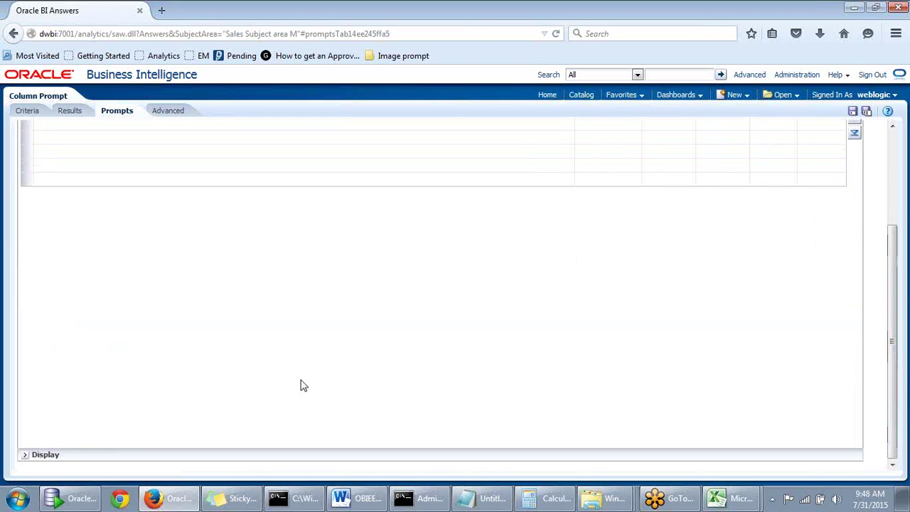
click(27, 459)
scroll(867, 334, up, 3)
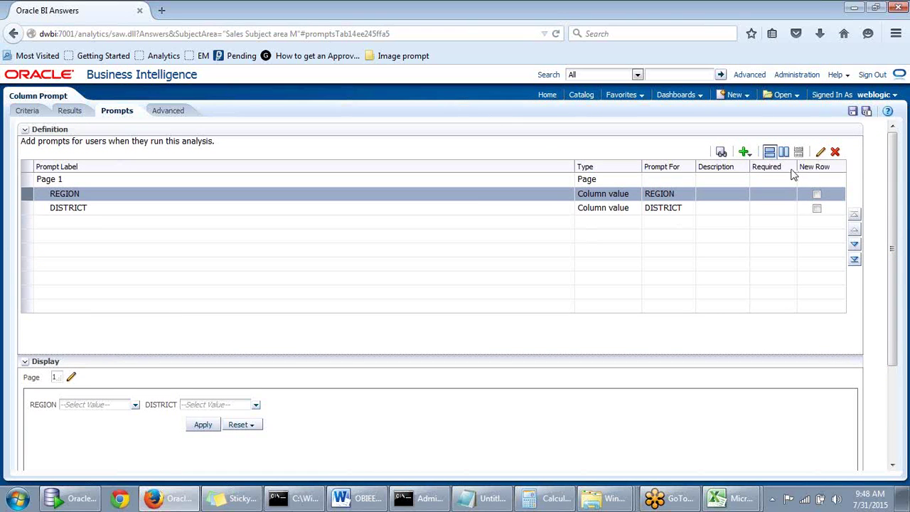
click(658, 213)
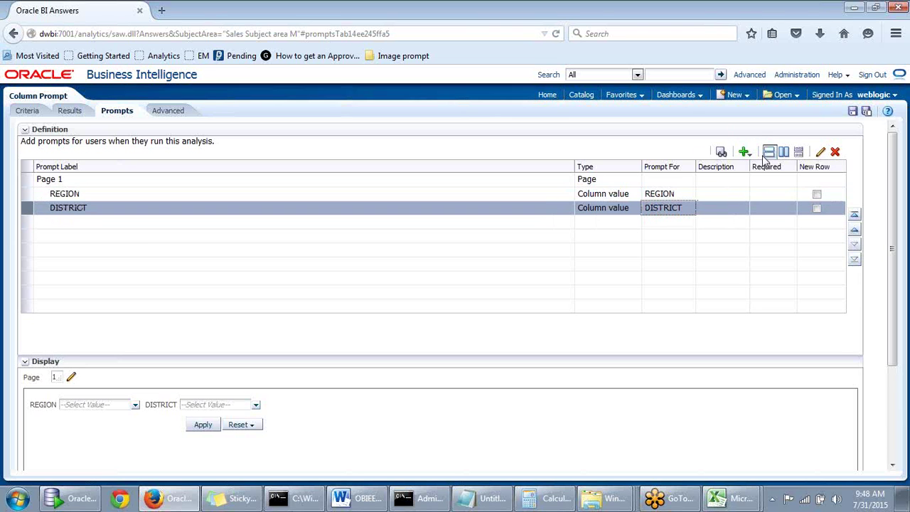
Leave DISTRICT's 'Require user input' unchecked, save it, and preview the REGION and DISTRICT prompts
click(821, 152)
drag(512, 149, 534, 104)
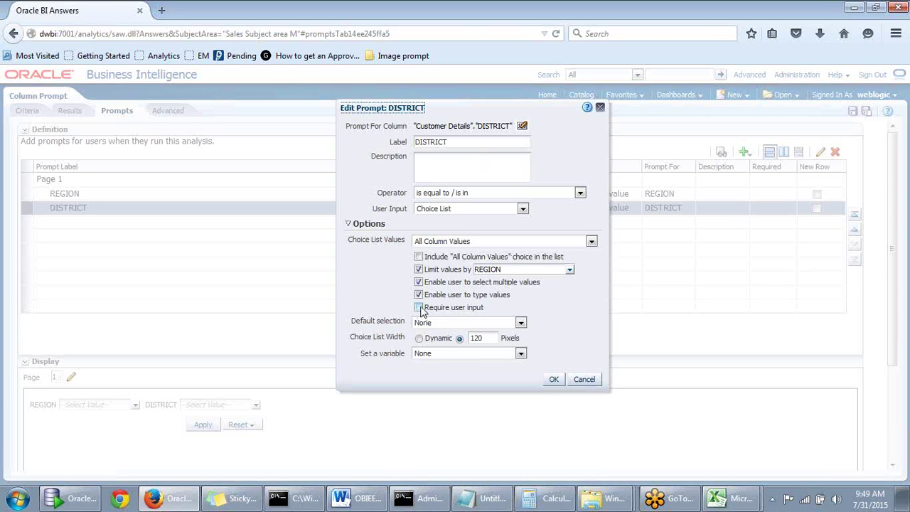
click(419, 308)
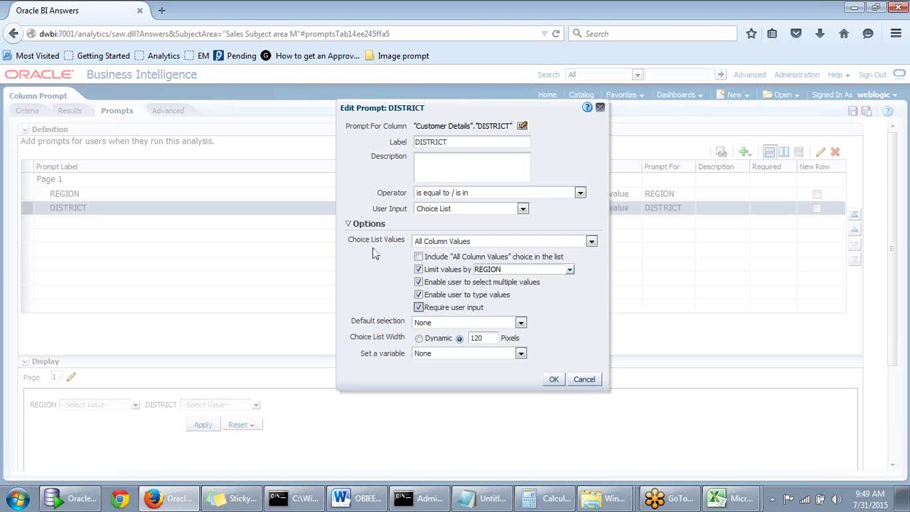
click(419, 308)
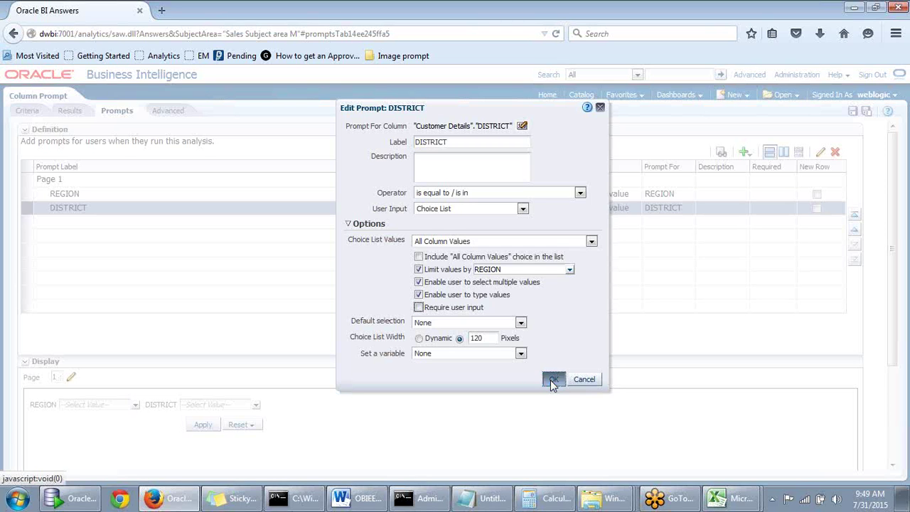
click(554, 381)
click(721, 152)
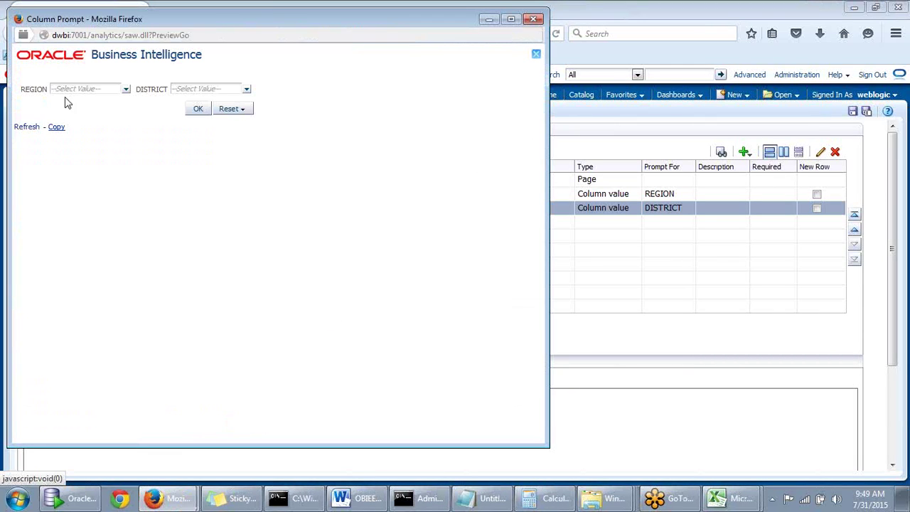
Run the prompt preview with no values chosen, then close it
click(198, 112)
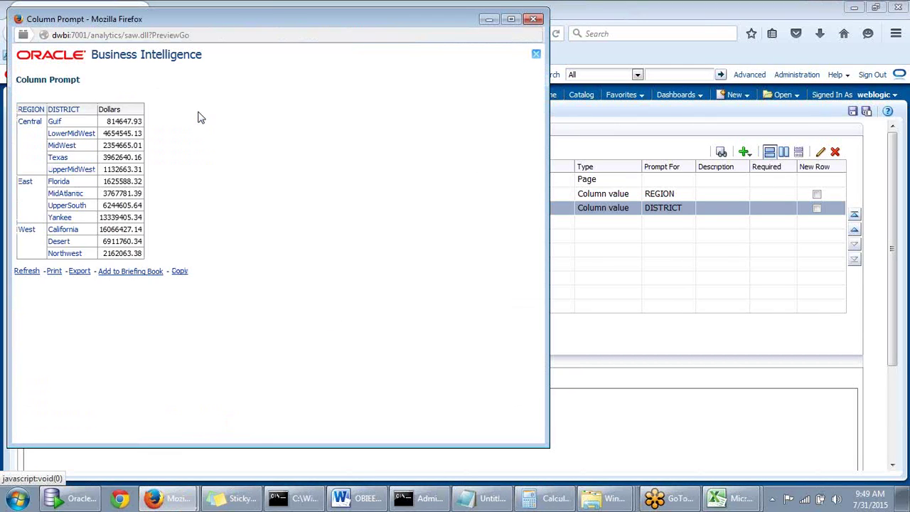
drag(221, 21, 285, 24)
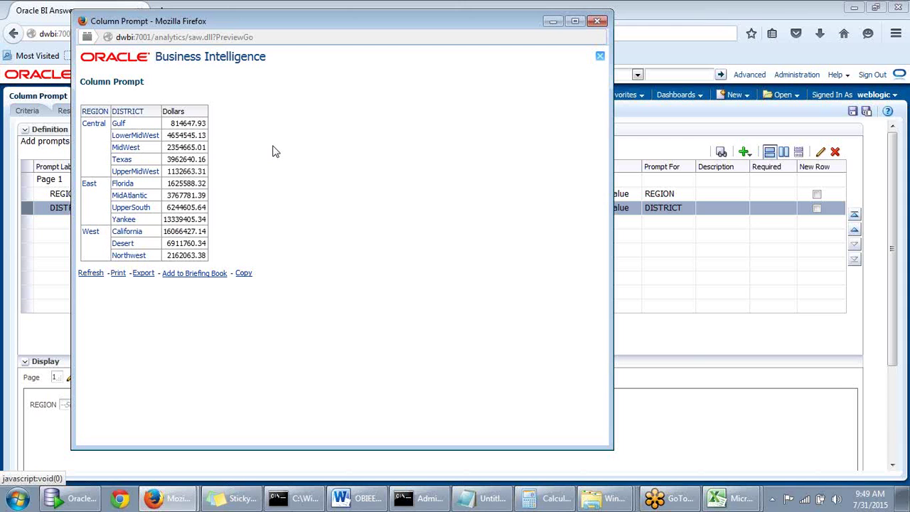
drag(386, 18, 466, 62)
mouse_move(516, 48)
mouse_down()
mouse_move(572, 21)
mouse_move(524, 60)
mouse_up()
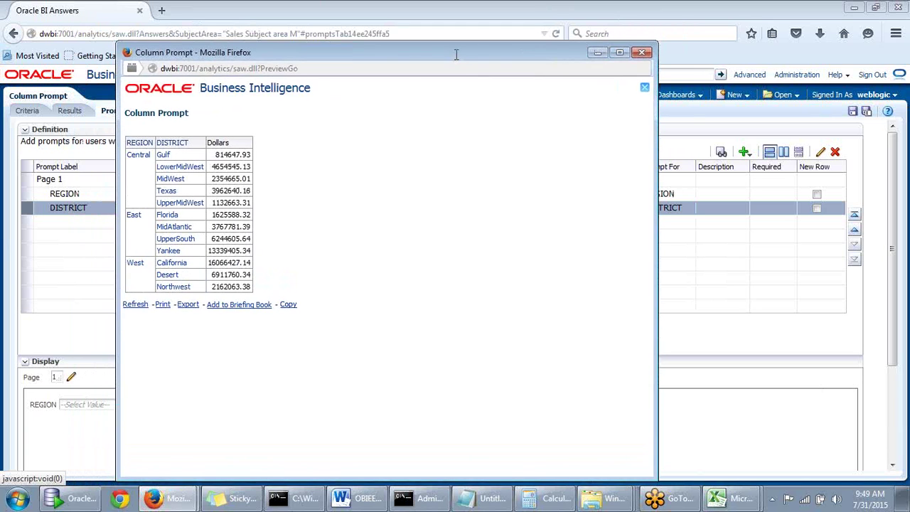
mouse_move(458, 60)
mouse_down()
mouse_move(443, 81)
mouse_move(460, 57)
mouse_up()
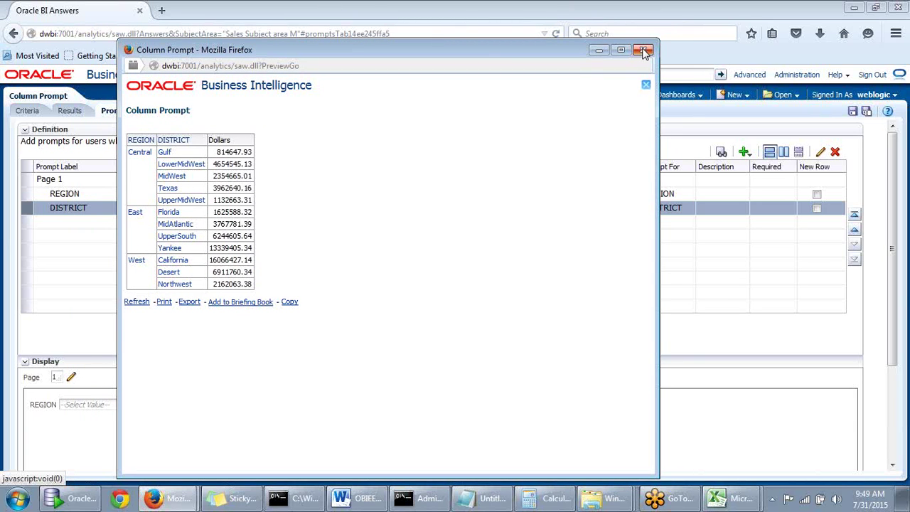
drag(544, 50, 563, 35)
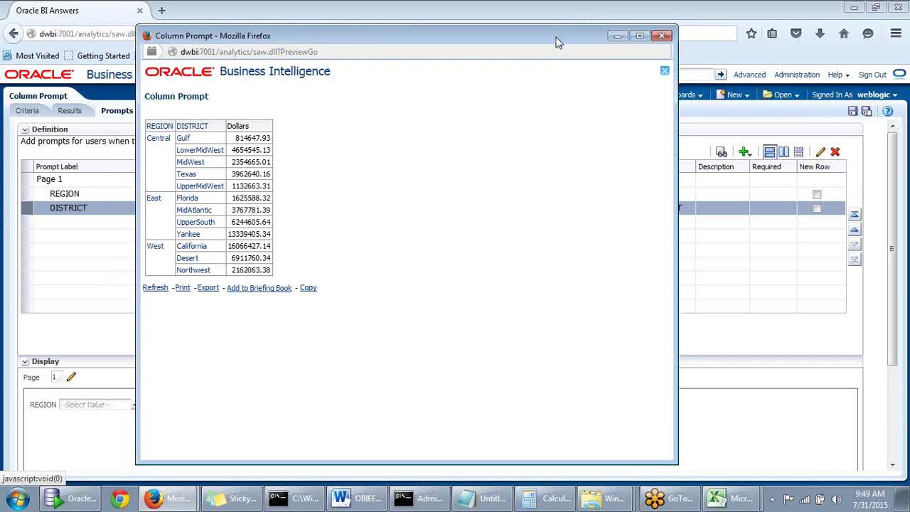
click(664, 37)
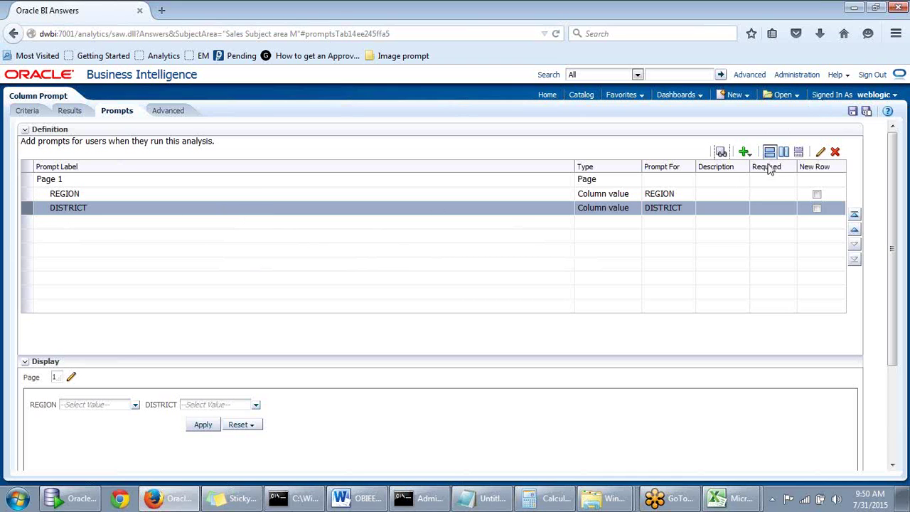
Preview again with REGION Central to list its five districts' Dollars, then close it
click(721, 151)
click(126, 89)
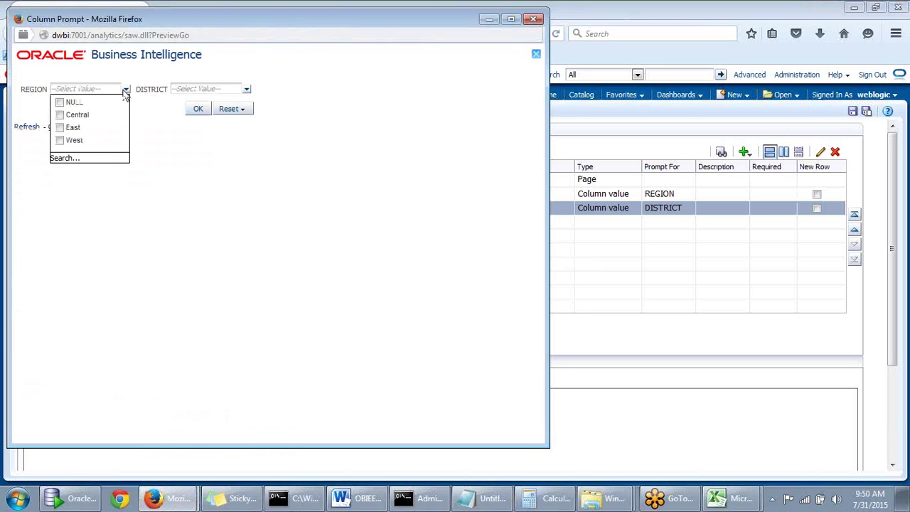
click(60, 116)
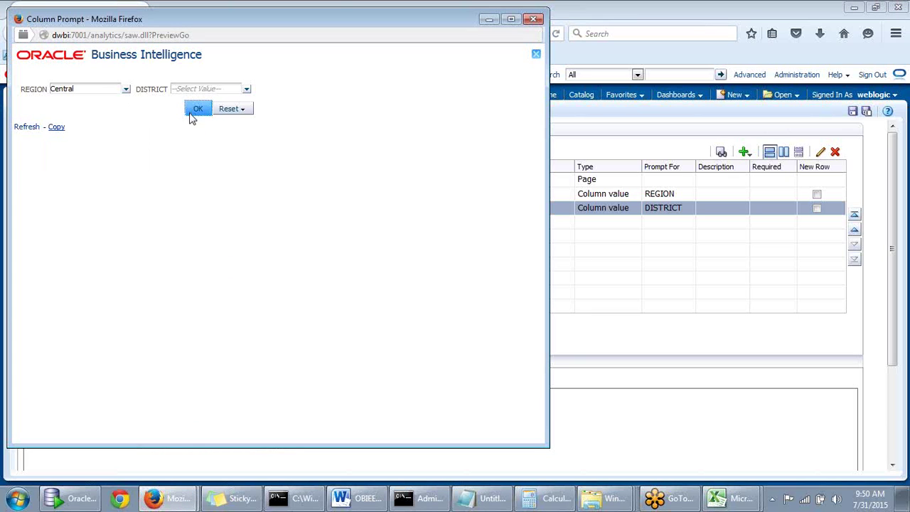
click(195, 111)
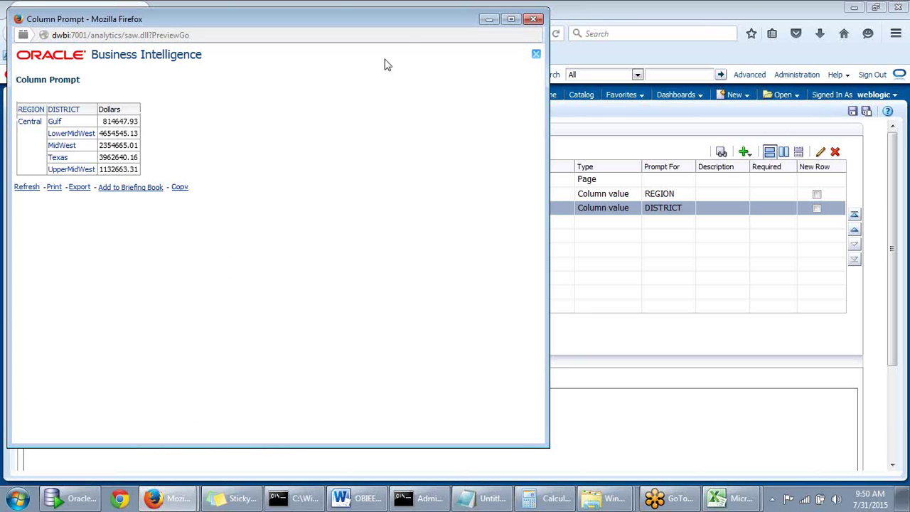
drag(393, 32, 448, 63)
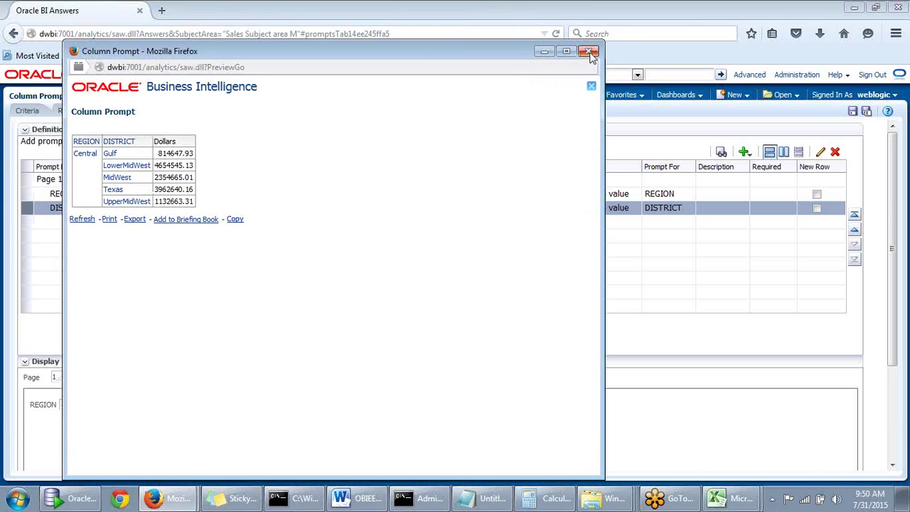
click(589, 50)
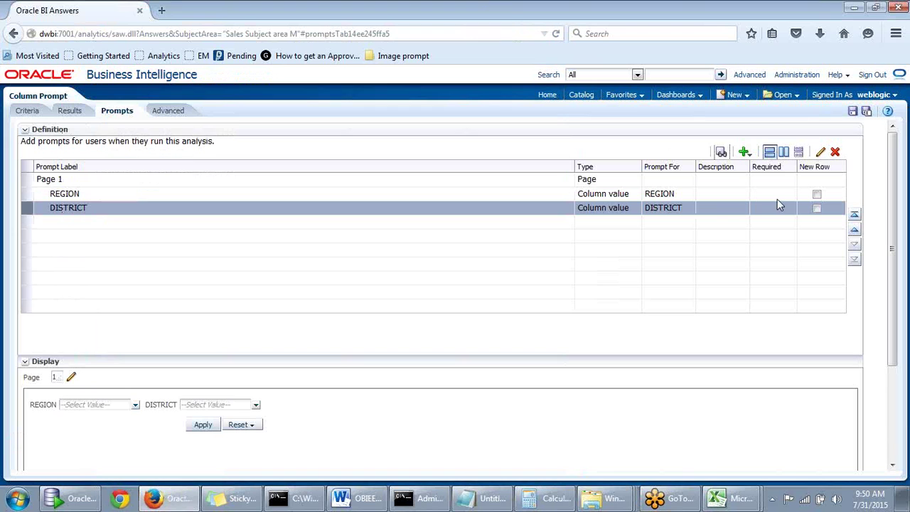
Turn on Require user input for the DISTRICT prompt and confirm
click(821, 152)
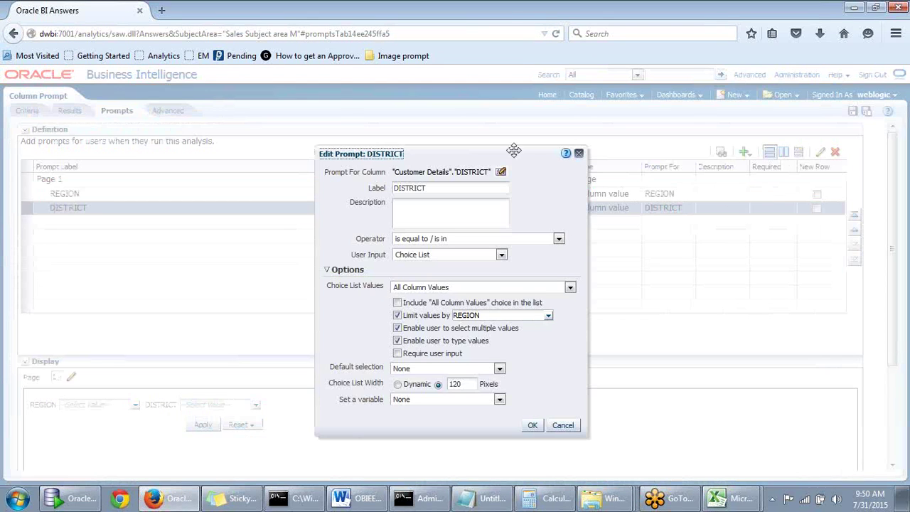
drag(514, 163, 528, 146)
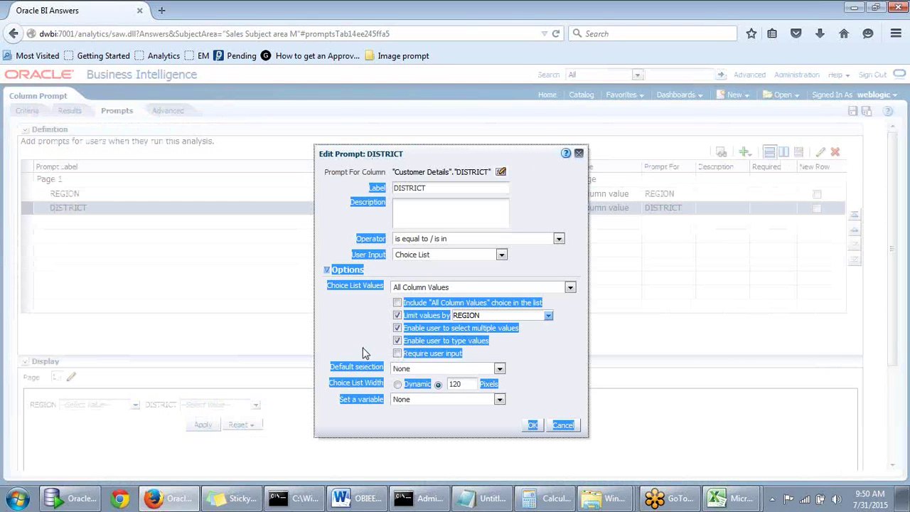
click(398, 354)
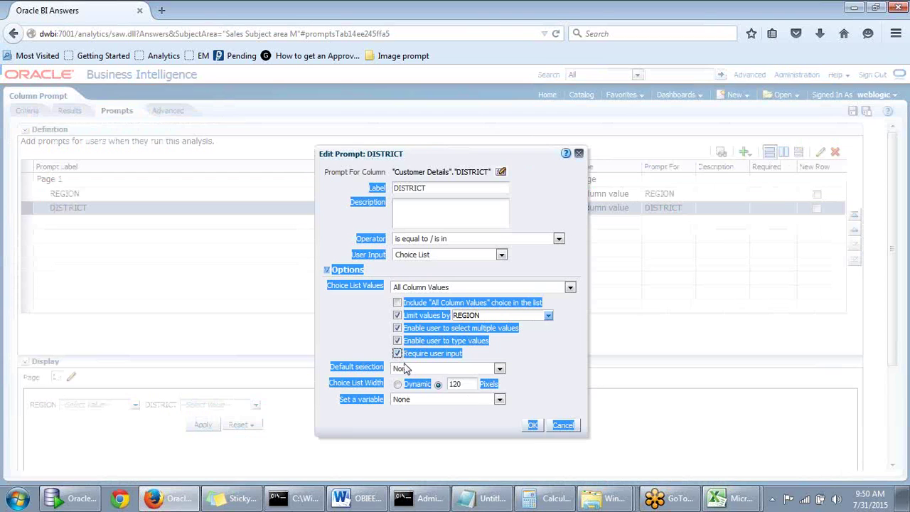
click(533, 425)
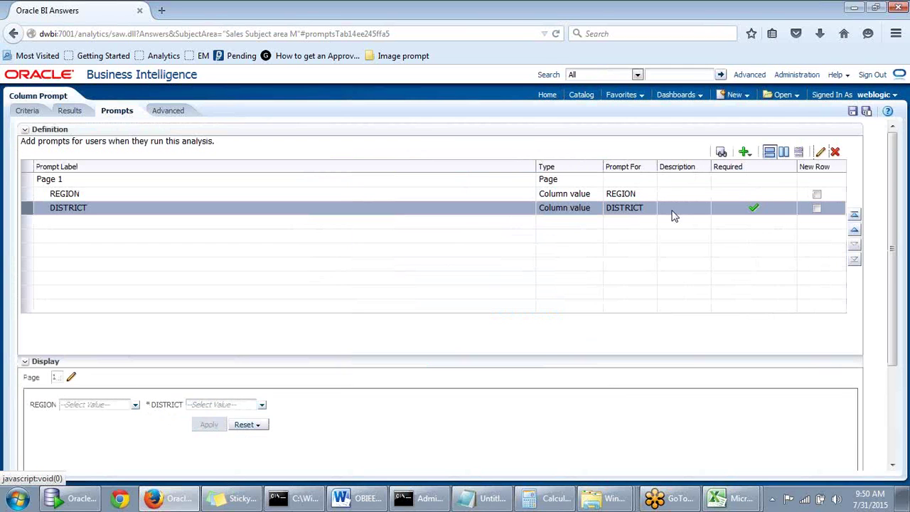
Open a new preview, pick REGION Central, then clear it again
click(721, 154)
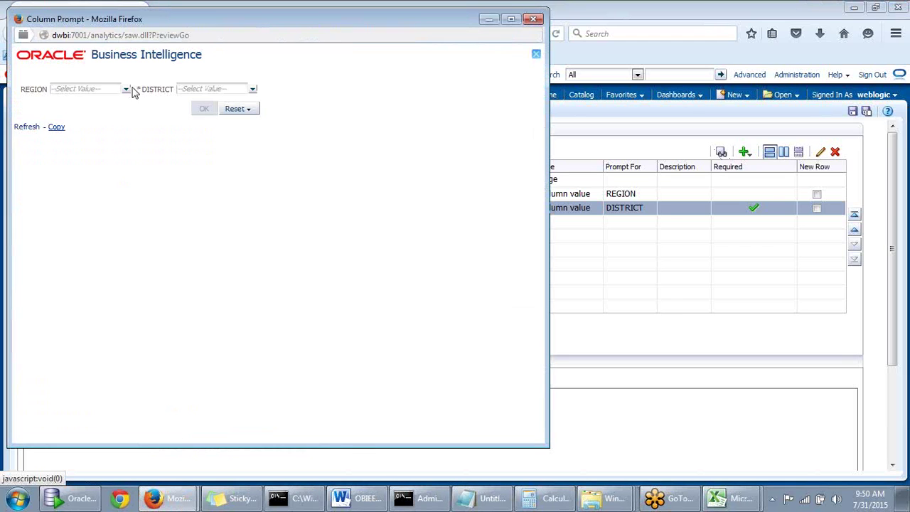
click(127, 88)
click(61, 115)
click(125, 90)
click(60, 115)
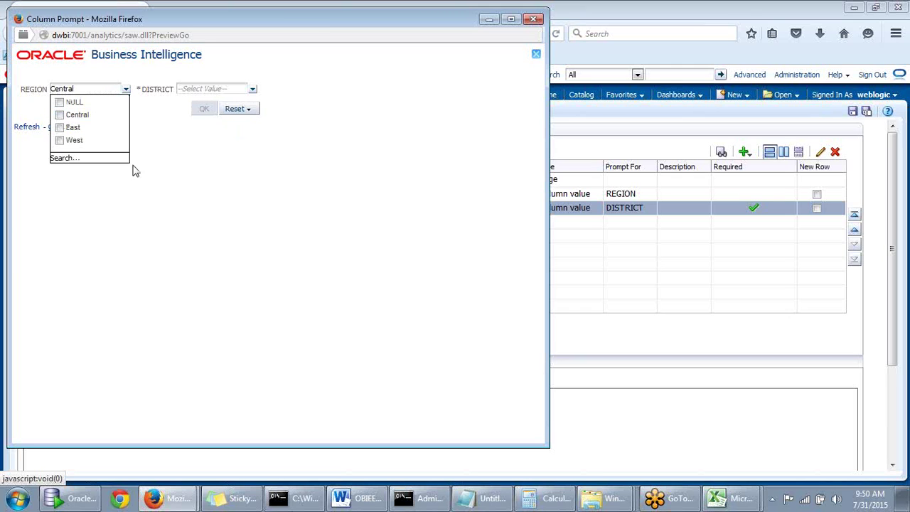
Choose only DISTRICT Florida, get East / Florida Dollars 1625588.32, and close the preview
click(239, 91)
scroll(250, 135, down, 3)
scroll(213, 142, up, 3)
click(187, 128)
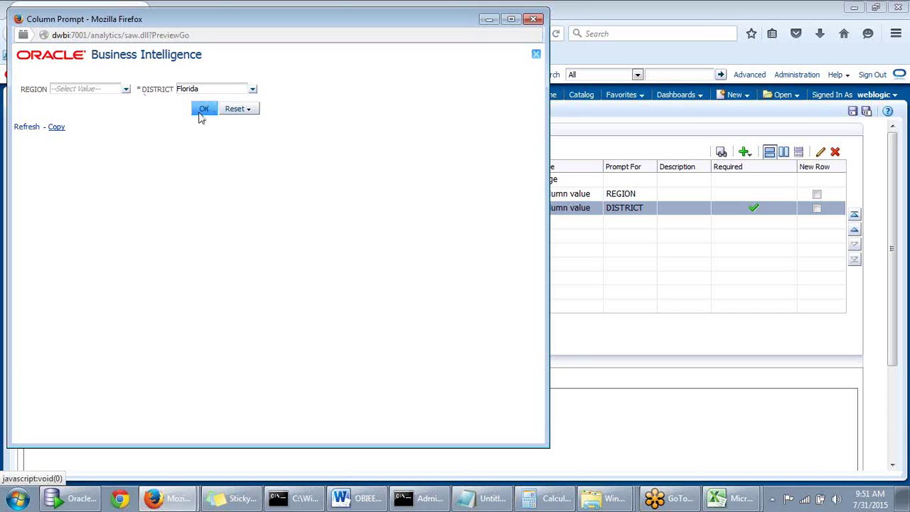
click(202, 112)
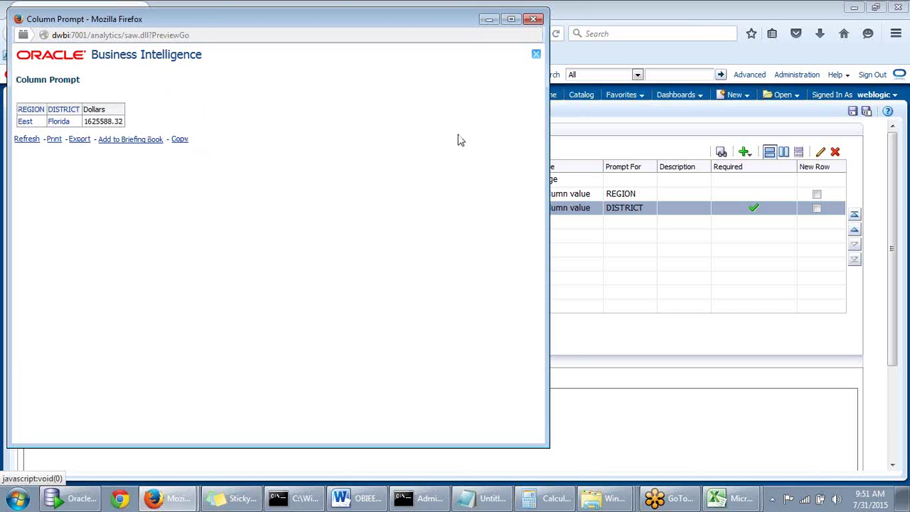
drag(465, 21, 501, 62)
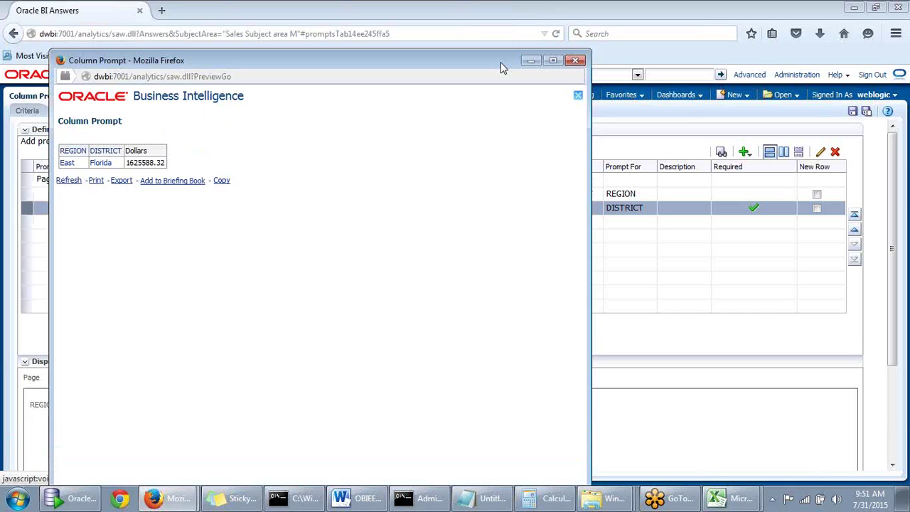
click(575, 61)
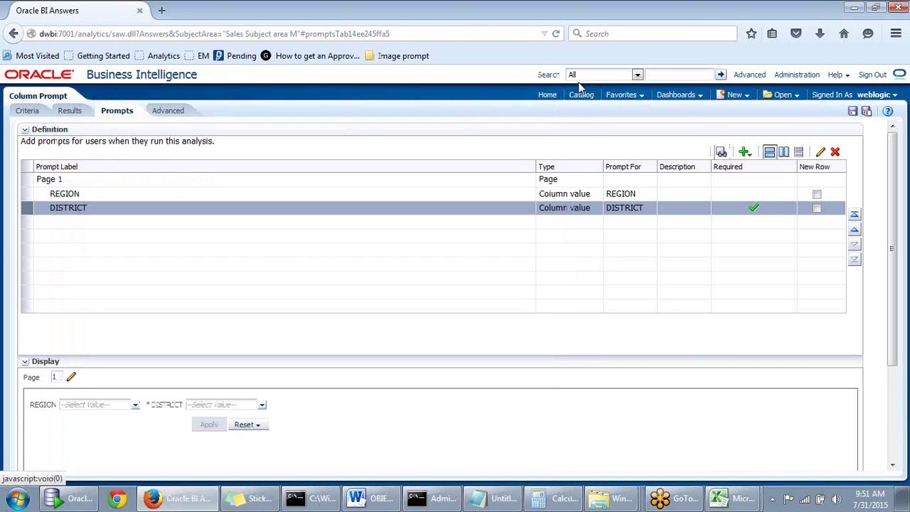
Leave DISTRICT's settings unchanged and make the REGION prompt require user input
click(820, 153)
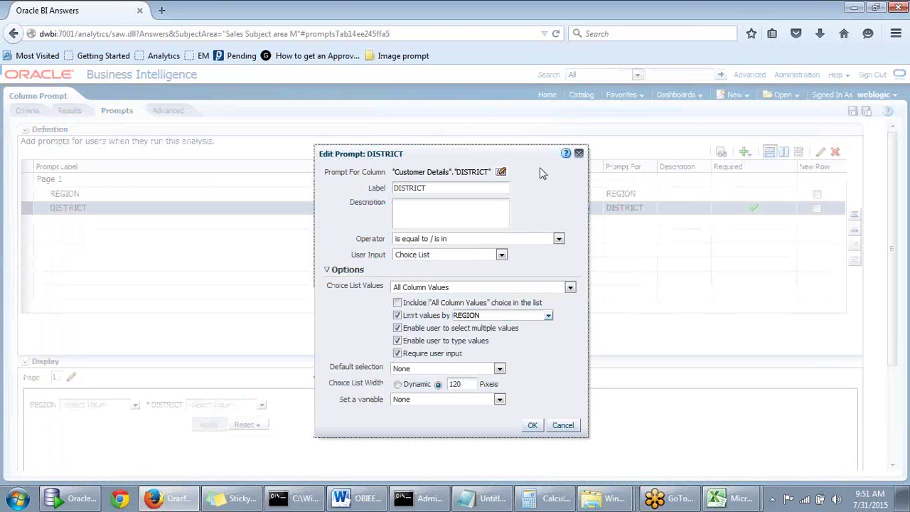
click(578, 154)
click(734, 193)
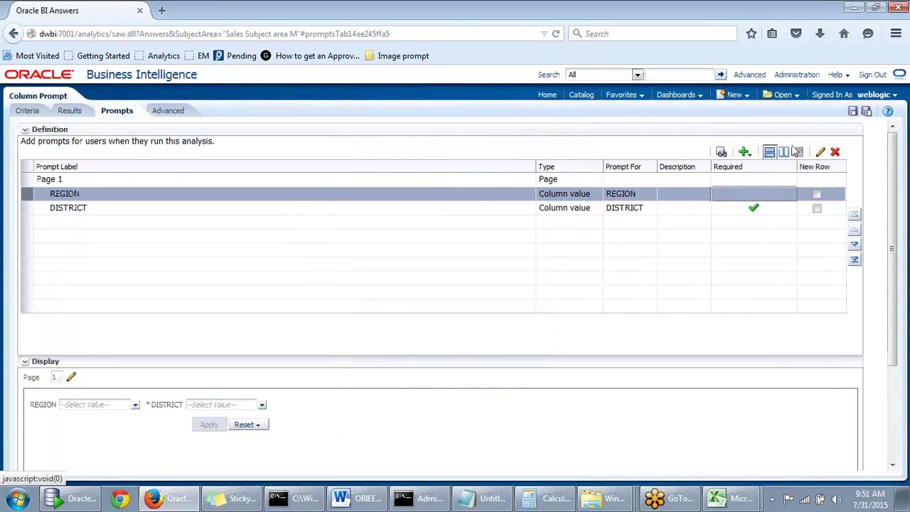
click(822, 153)
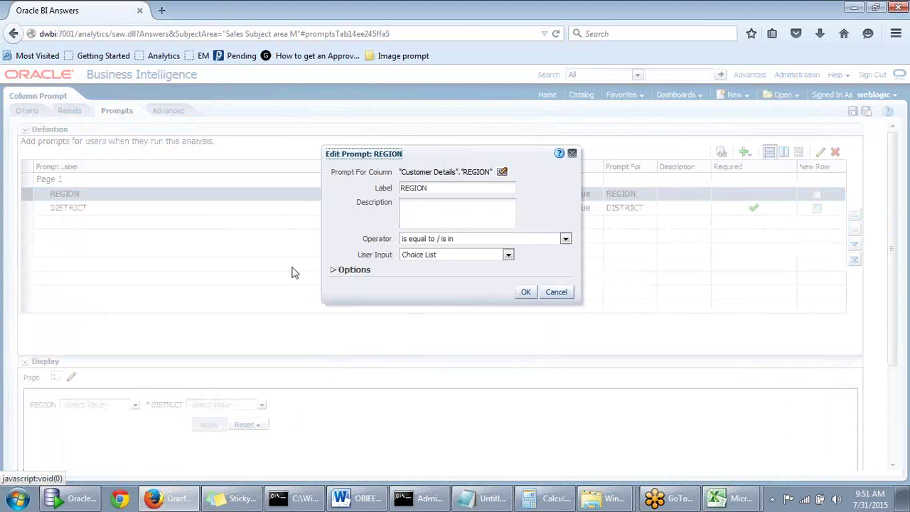
click(334, 271)
click(404, 353)
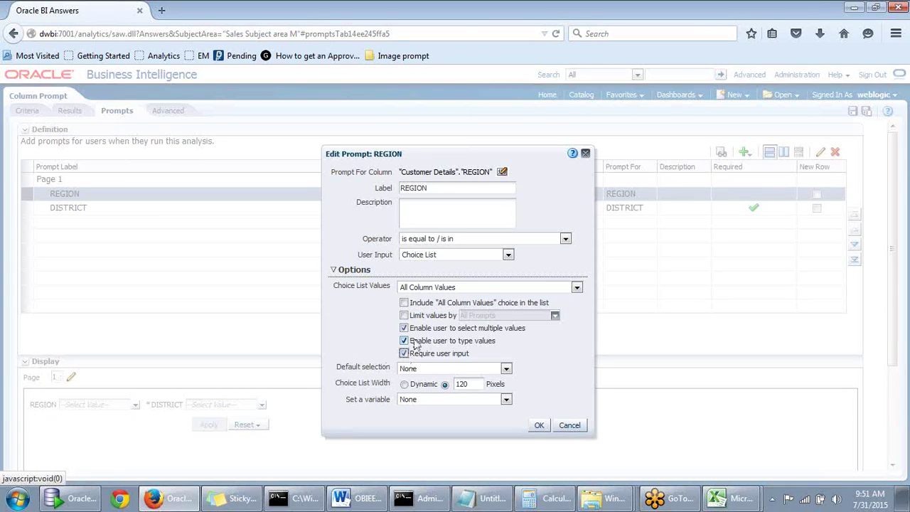
click(539, 426)
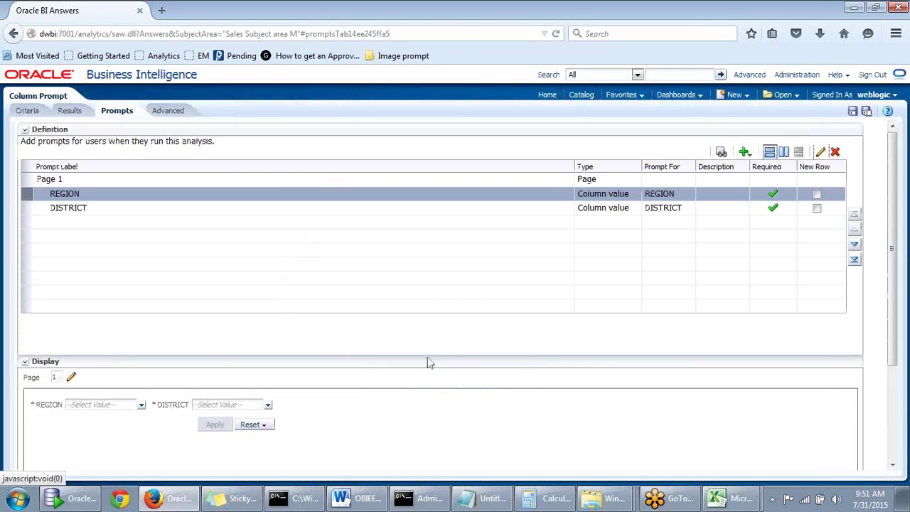
Preview with REGION Central and DISTRICT MidWest, getting Dollars 2354665.01, then close it
click(721, 152)
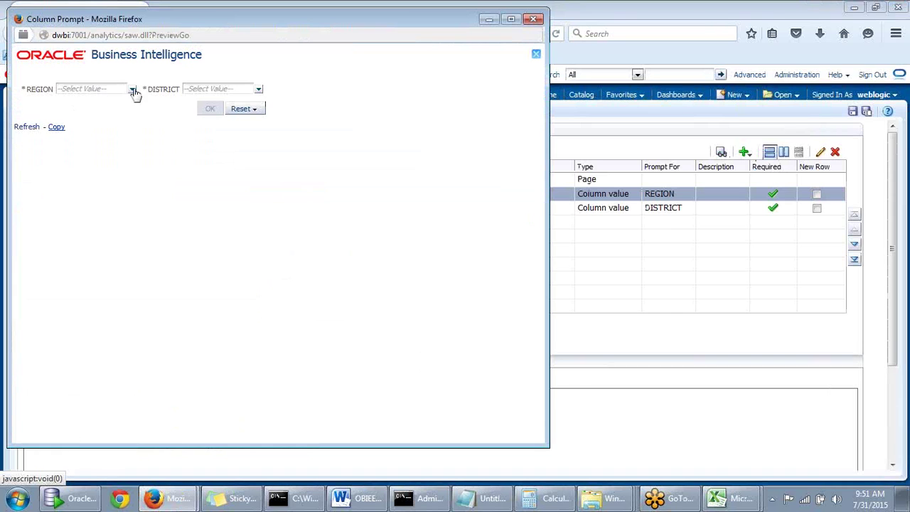
click(132, 88)
click(71, 104)
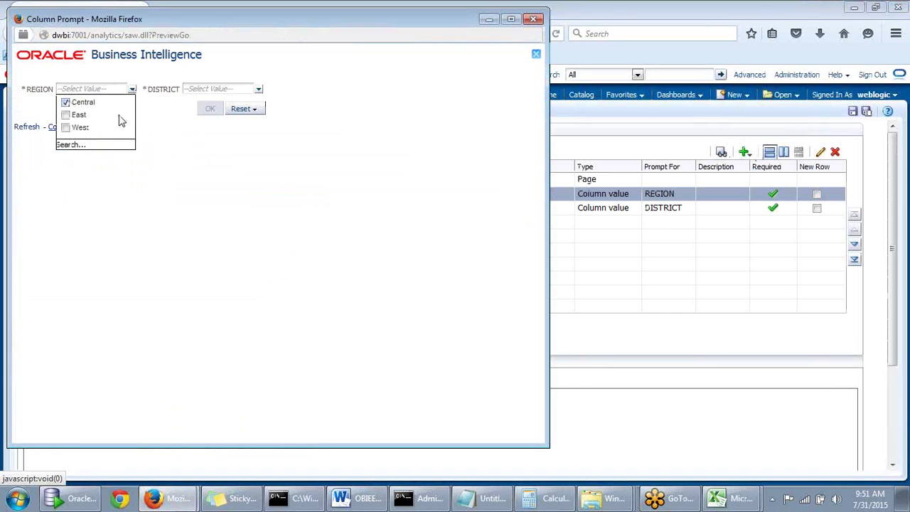
click(257, 90)
click(195, 127)
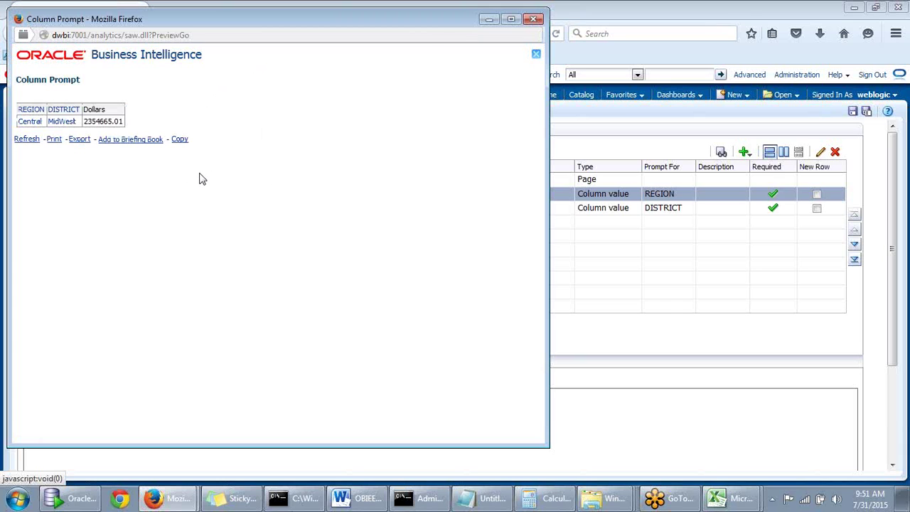
click(534, 19)
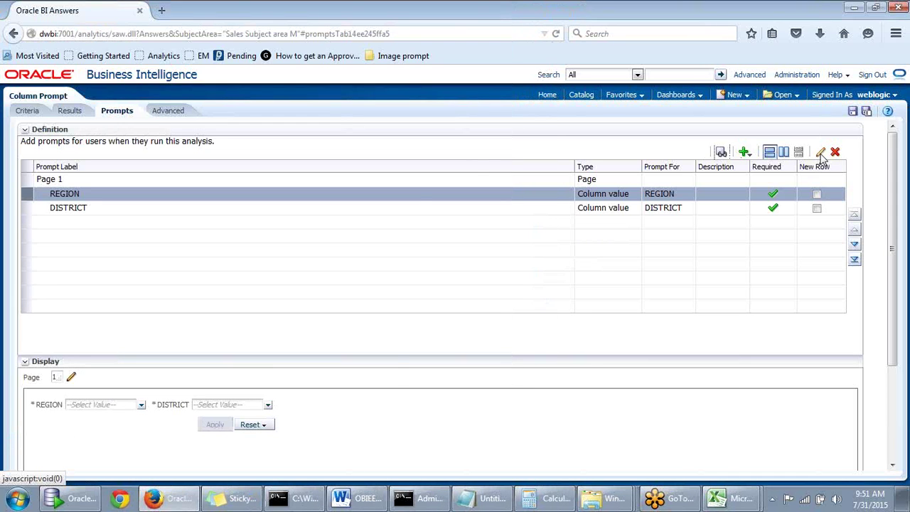
Open the Edit Prompt dialog for the REGION prompt
click(821, 154)
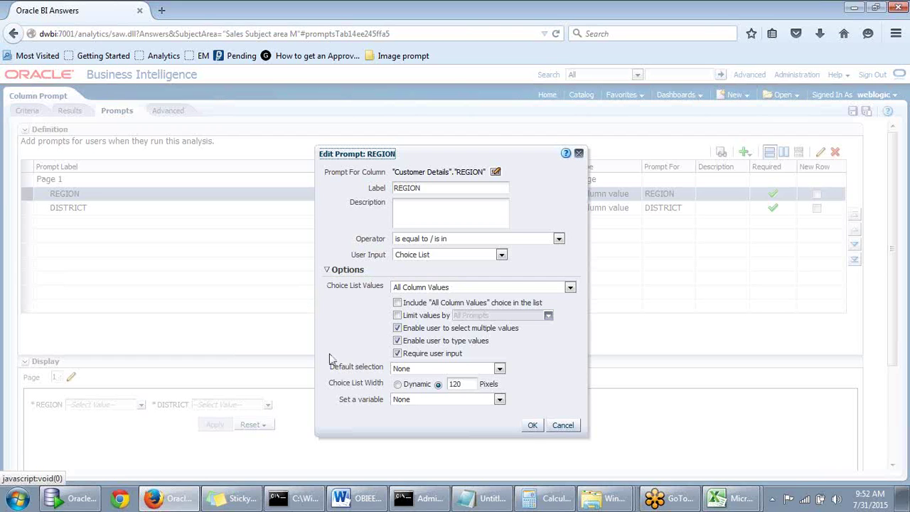
Set REGION's default selection to Specific Values with Central and save the prompt
click(478, 369)
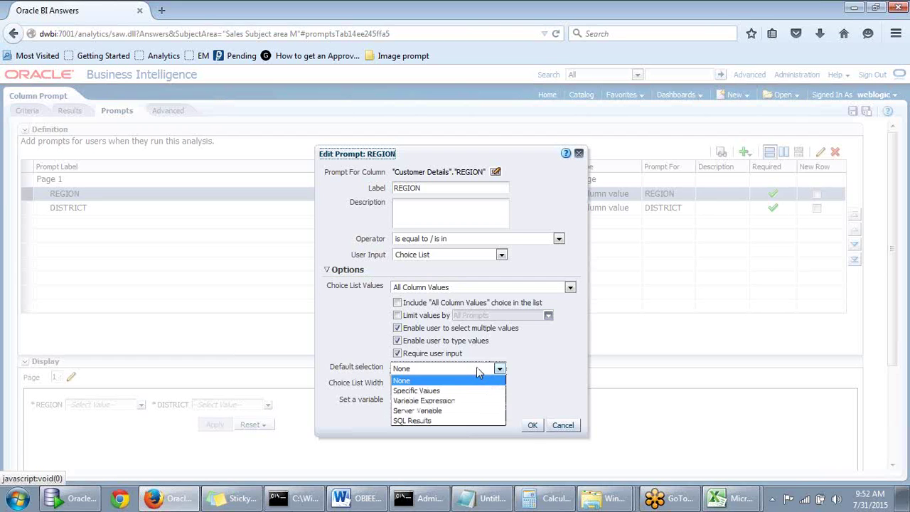
click(438, 391)
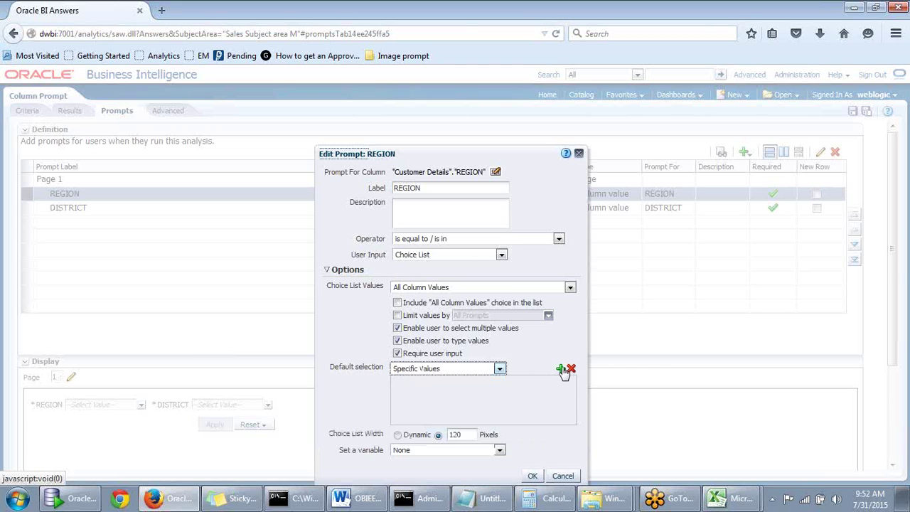
click(561, 368)
click(412, 321)
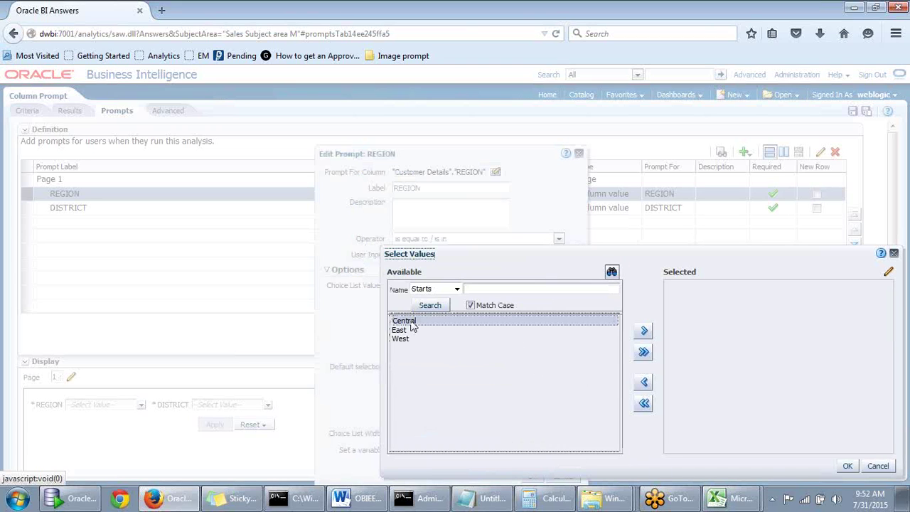
click(644, 332)
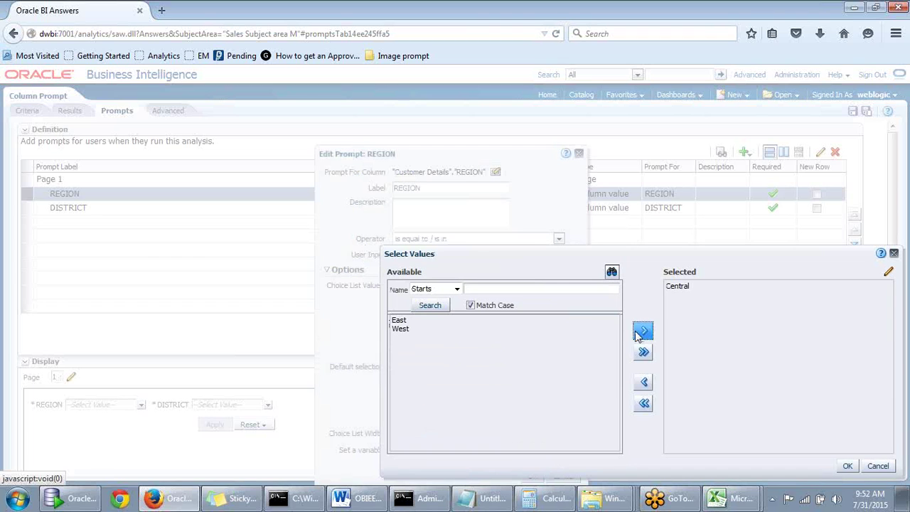
click(457, 290)
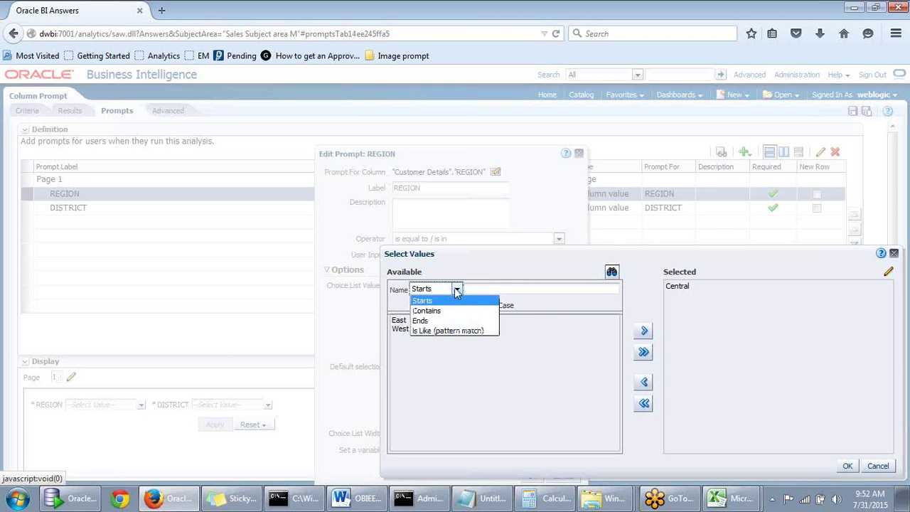
click(520, 270)
drag(519, 270, 713, 347)
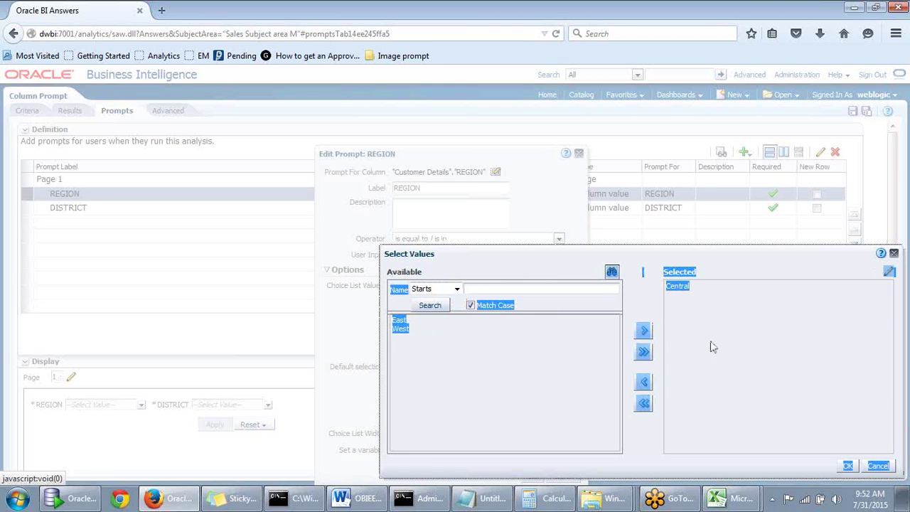
click(714, 347)
click(848, 466)
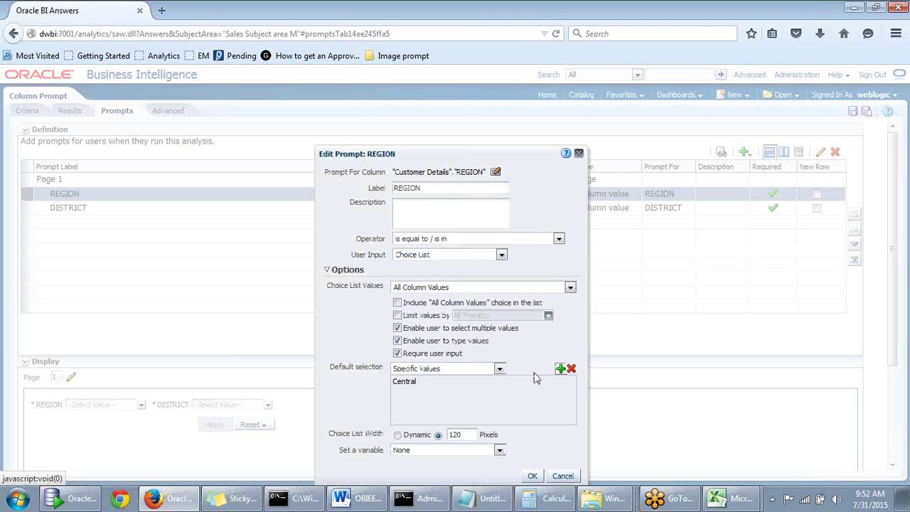
click(535, 477)
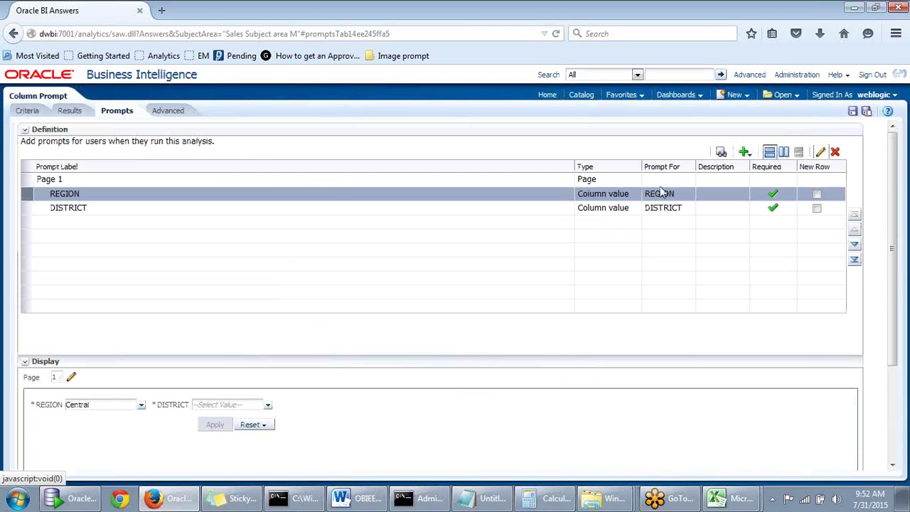
Preview the prompts, uncheck the defaulted REGION Central, then open DISTRICT's settings
click(659, 209)
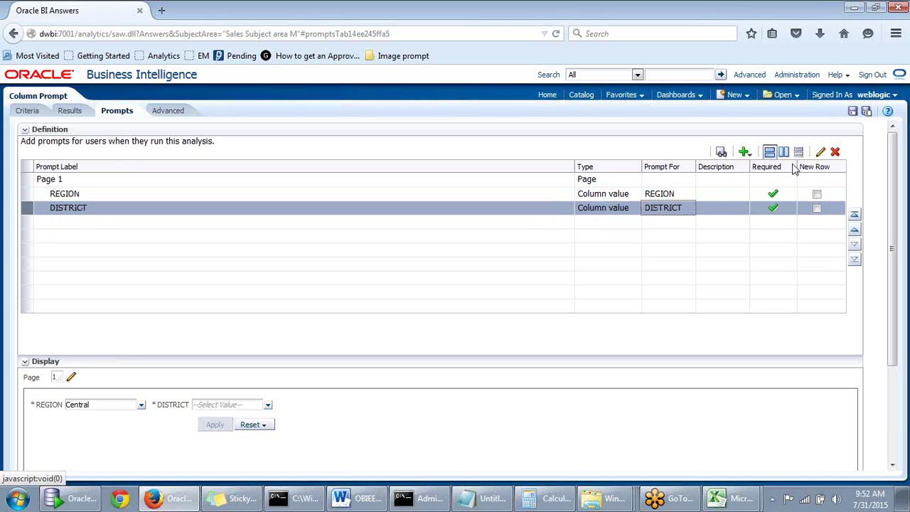
click(722, 152)
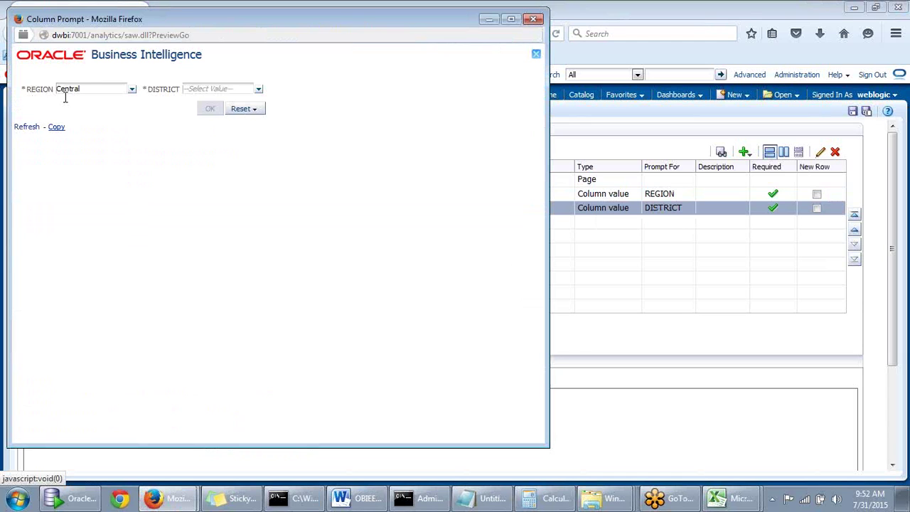
click(93, 89)
click(133, 89)
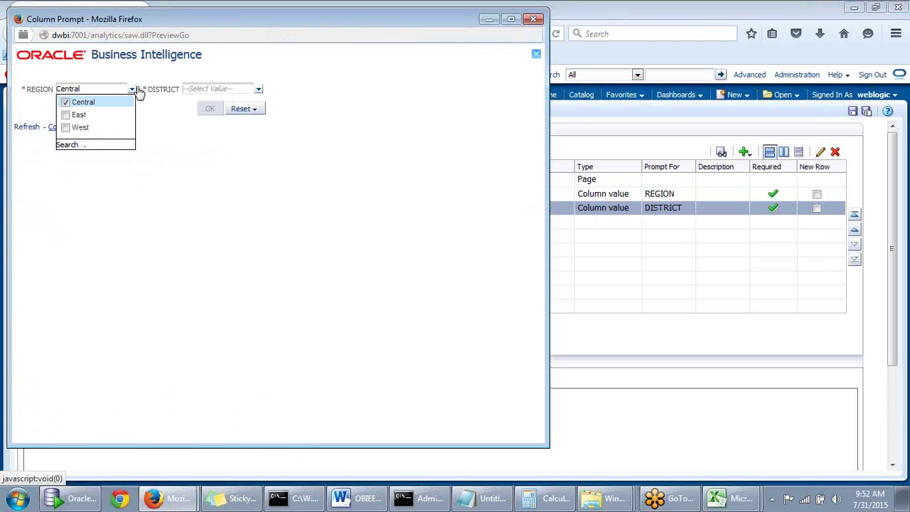
click(66, 101)
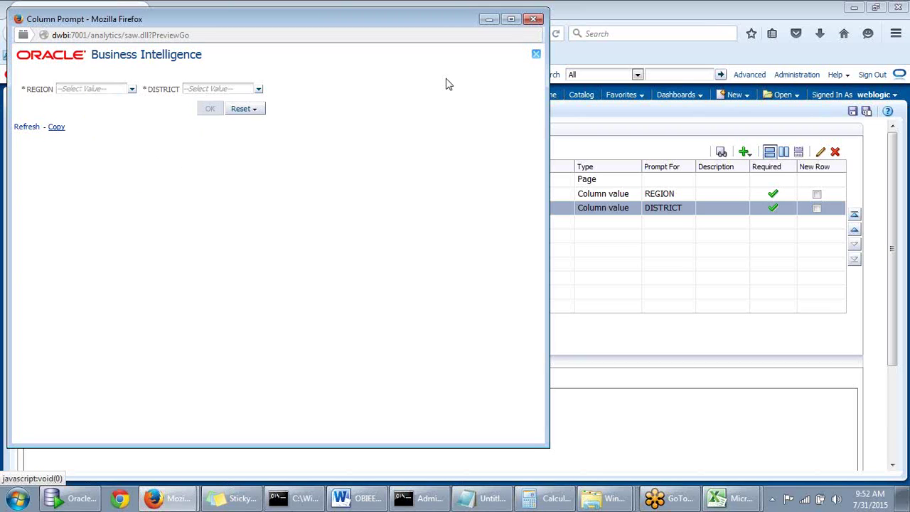
click(535, 19)
click(820, 151)
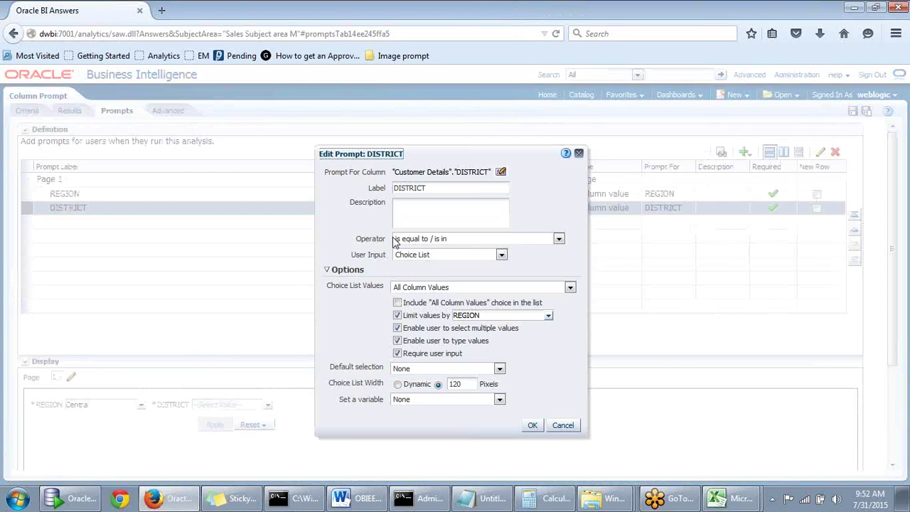
Keep DISTRICT's default selection at None, adjust its Choice List Width, and save
click(499, 369)
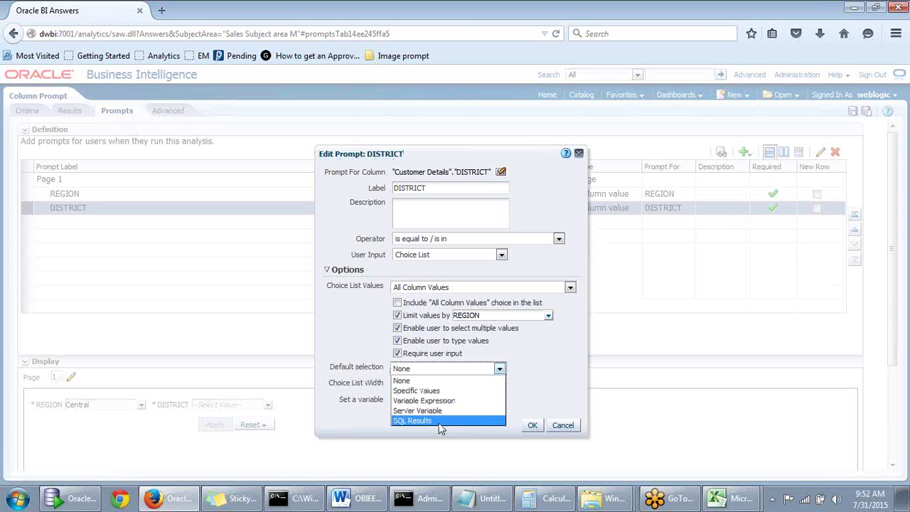
click(368, 343)
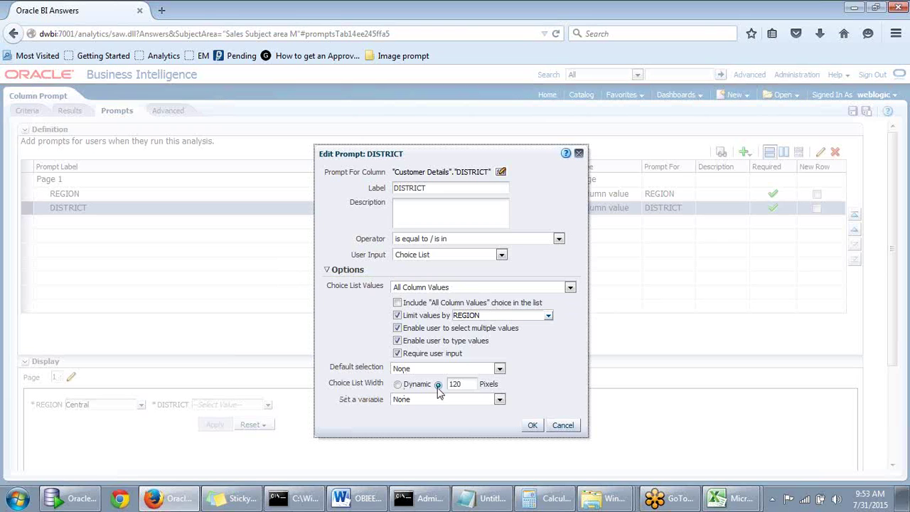
click(398, 385)
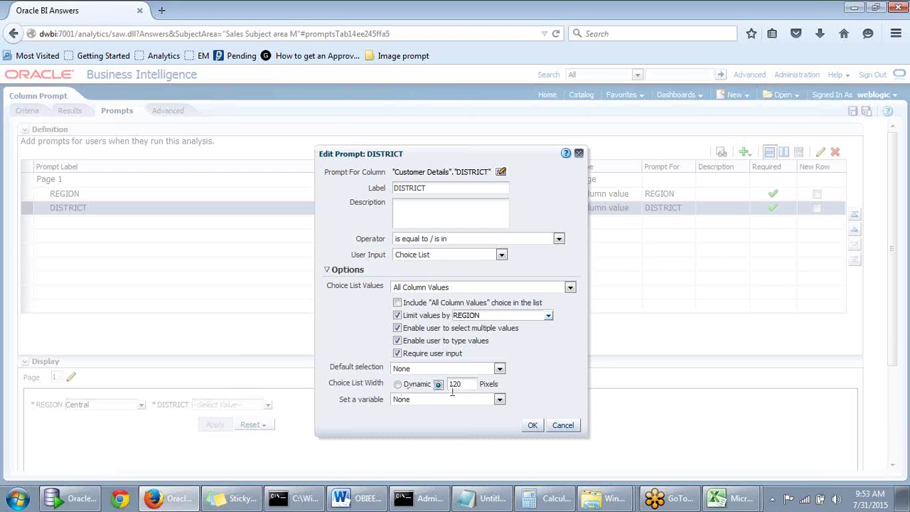
click(439, 385)
click(532, 425)
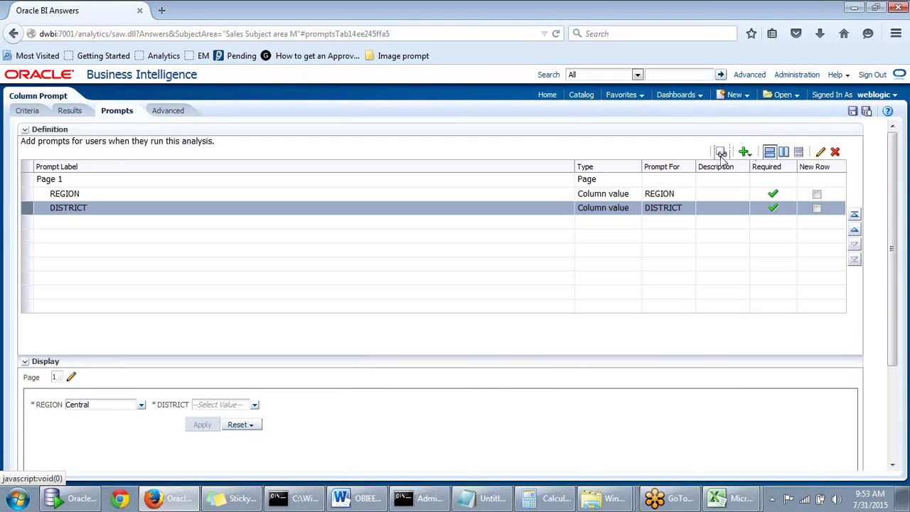
Preview with REGION Central to check the DISTRICT value list, then close the preview
click(721, 152)
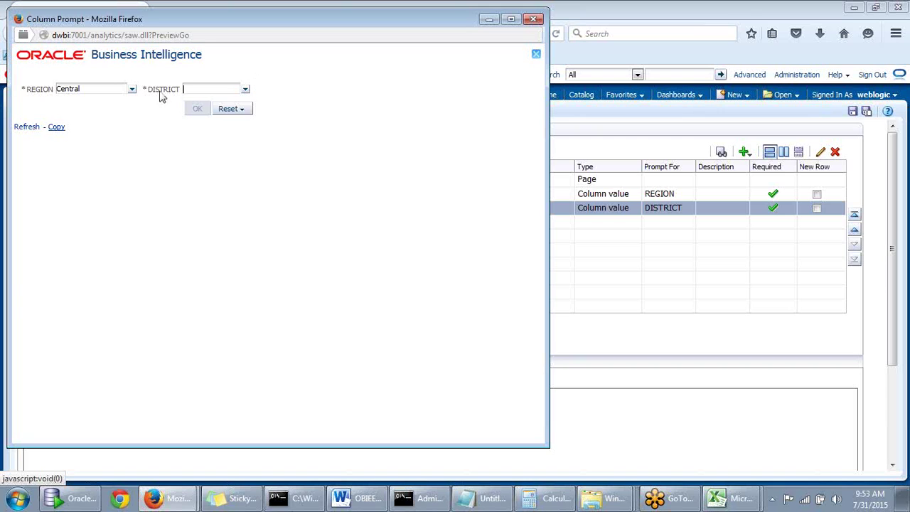
click(102, 89)
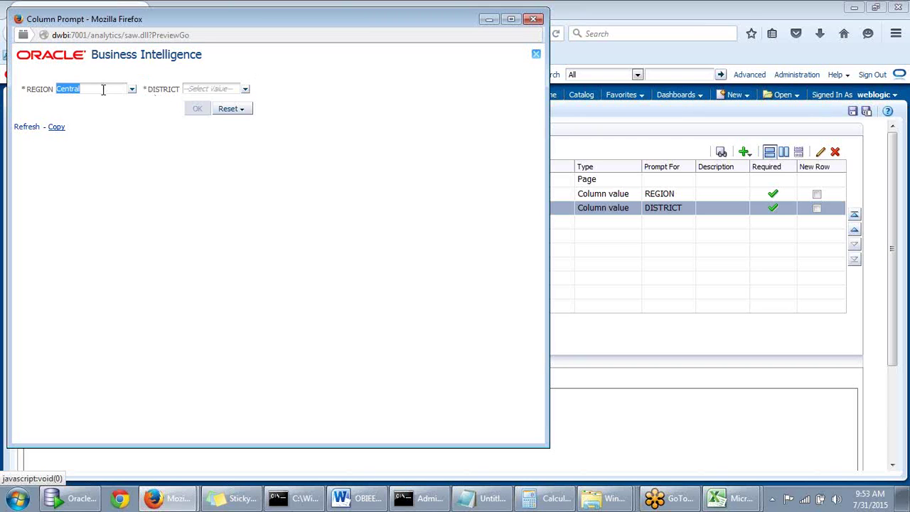
click(194, 89)
click(244, 91)
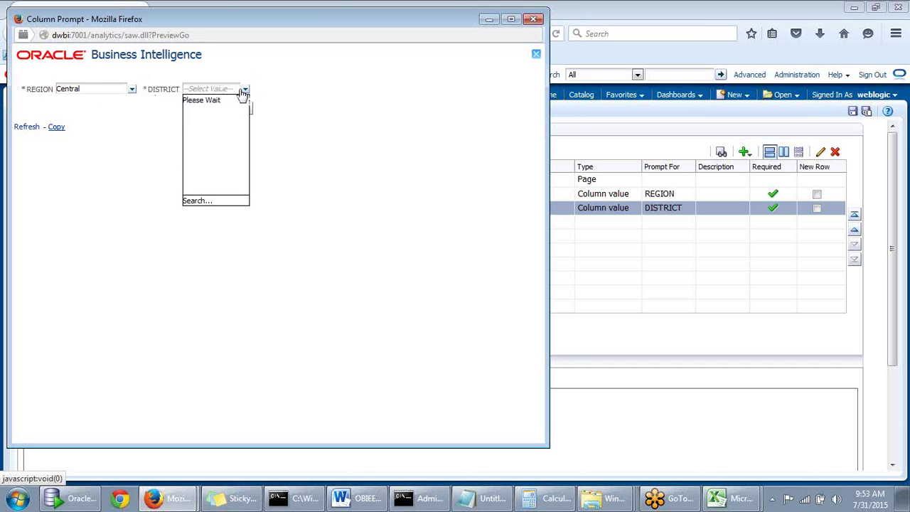
click(254, 76)
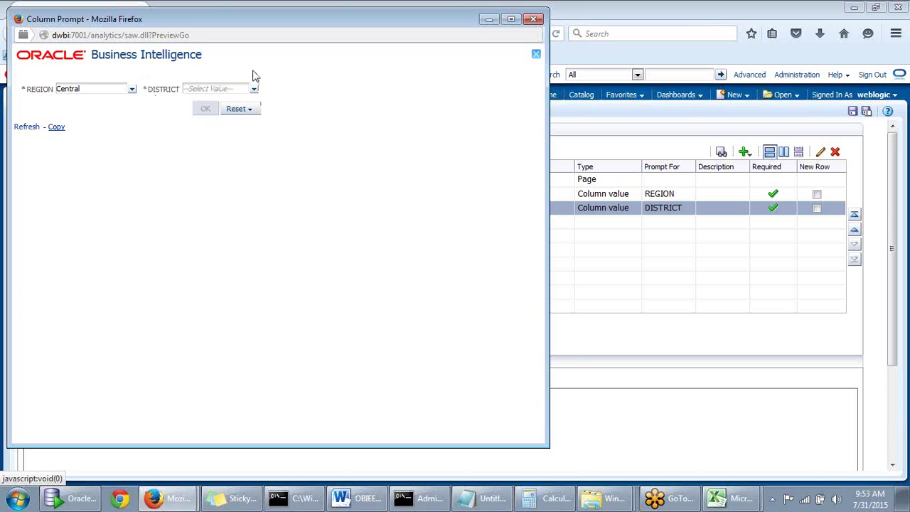
click(535, 19)
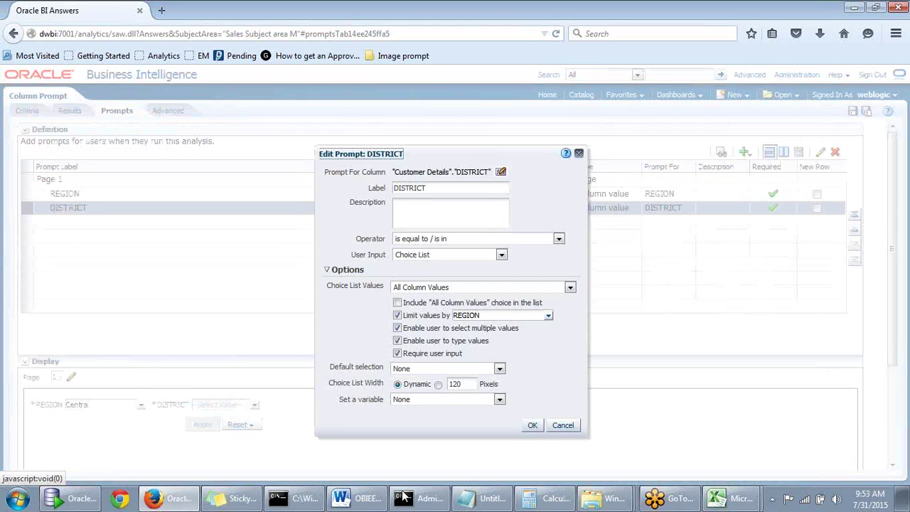
Choose Presentation Variable as the DISTRICT prompt's Set a variable option
click(500, 400)
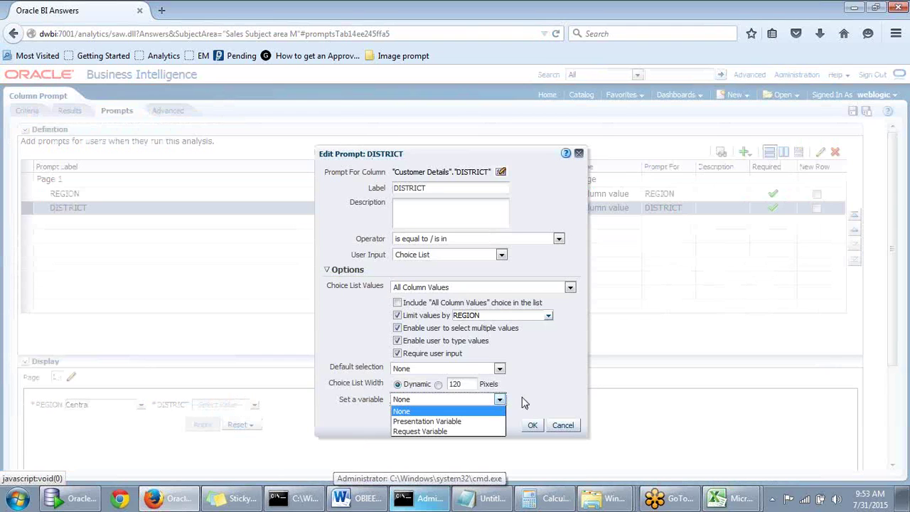
click(522, 396)
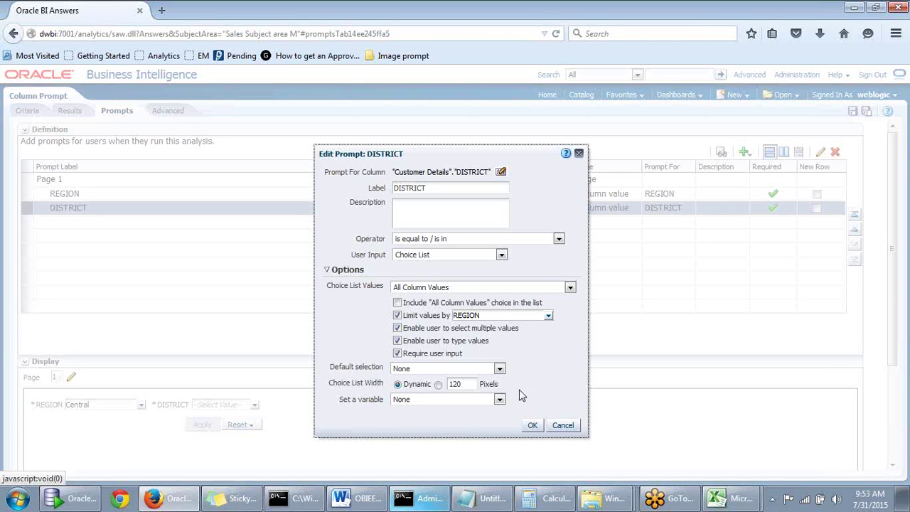
click(500, 400)
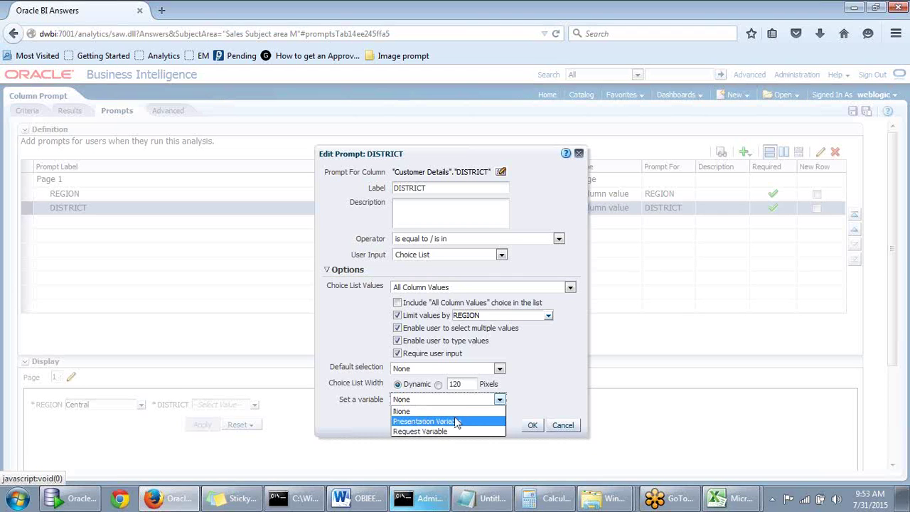
click(463, 421)
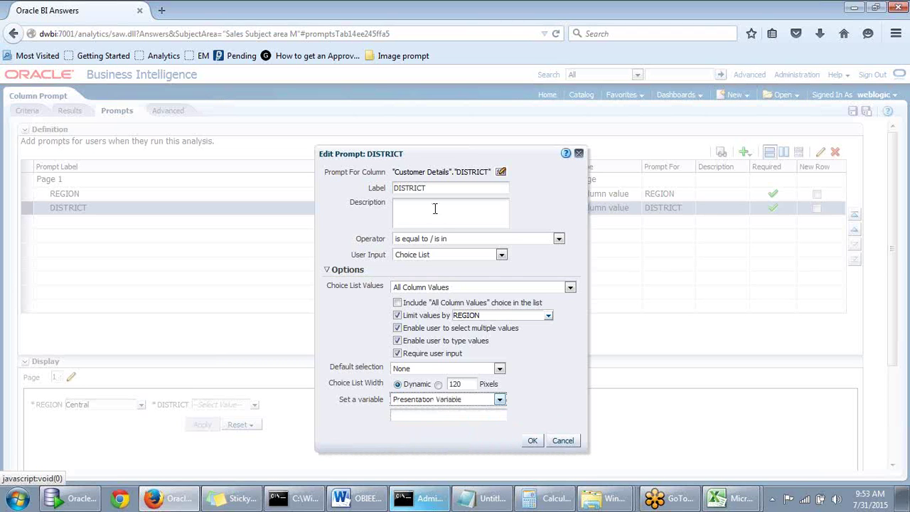
drag(457, 159, 496, 137)
Name the variable pv_usersel1, save the DISTRICT prompt, and view the analysis results
click(442, 393)
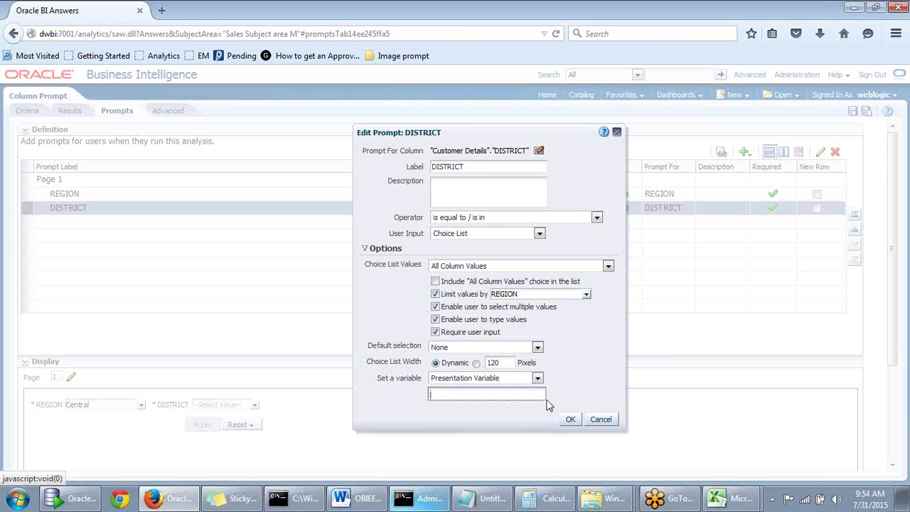
click(491, 398)
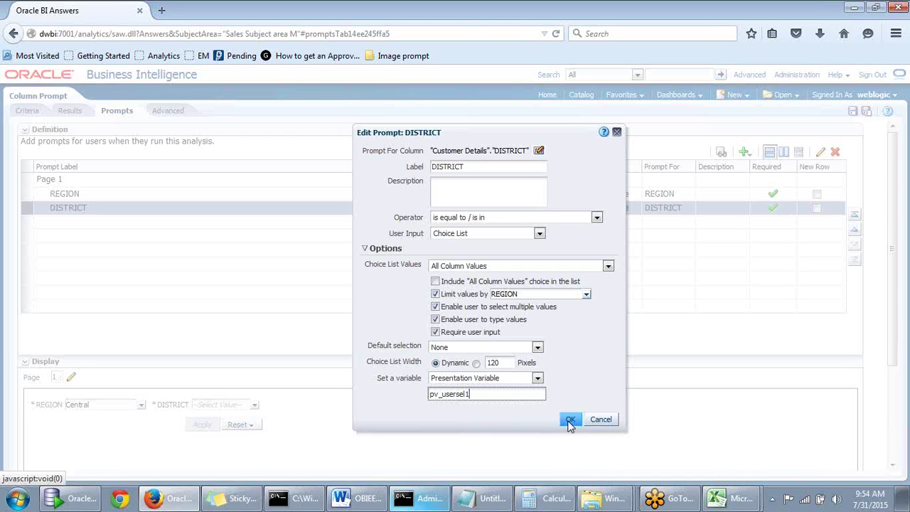
click(570, 421)
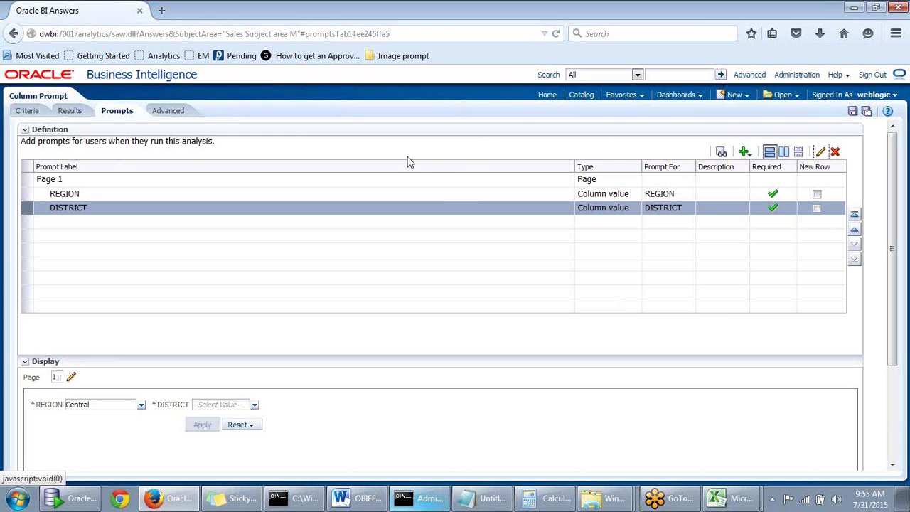
click(66, 113)
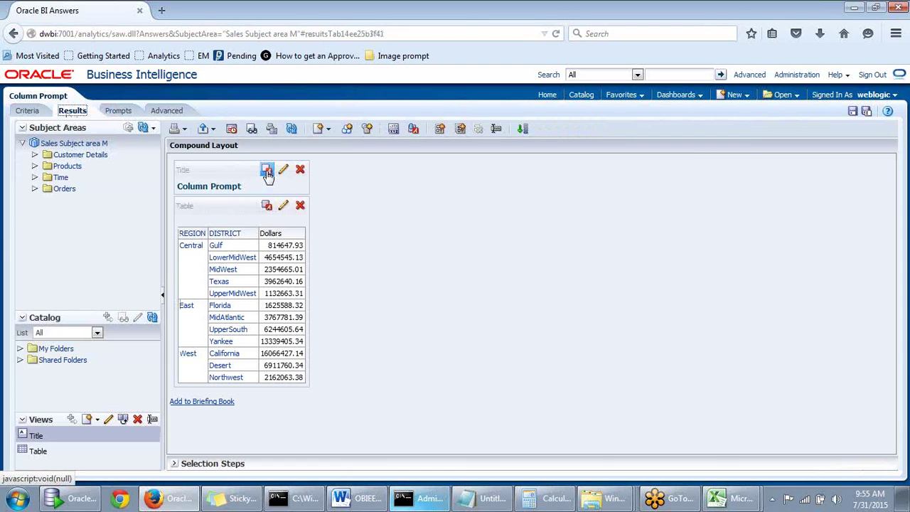
Open the Title view editor and place the cursor in its empty Title field
click(283, 174)
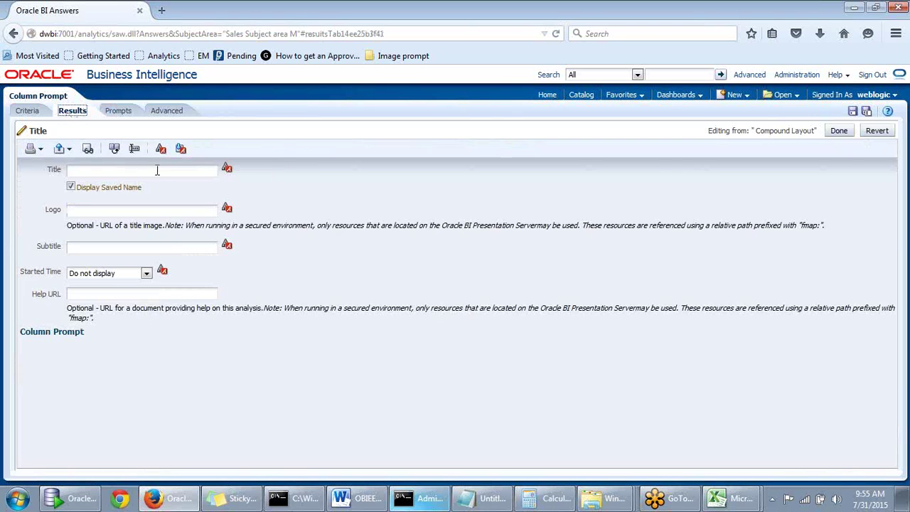
click(92, 172)
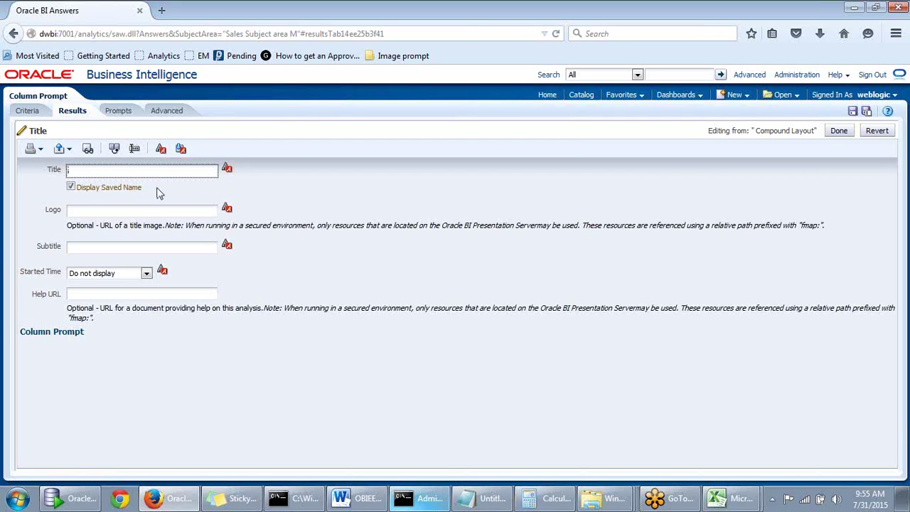
click(119, 111)
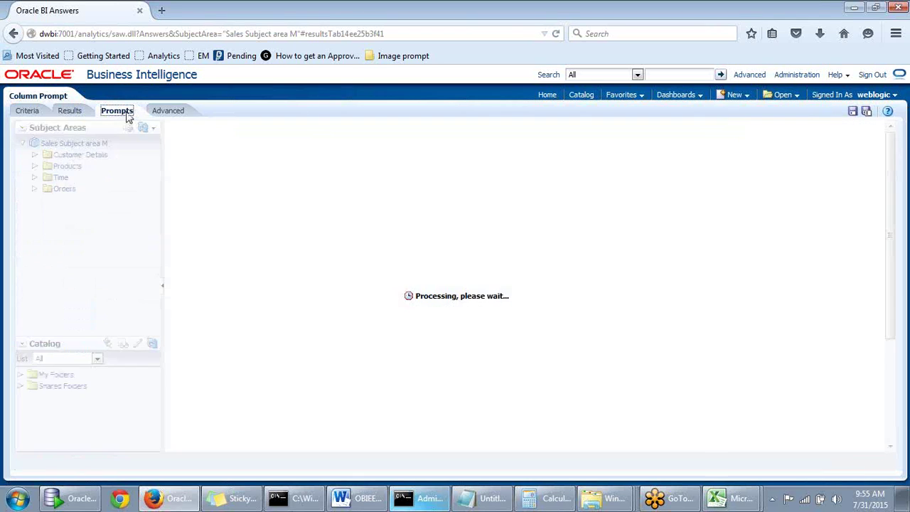
click(743, 210)
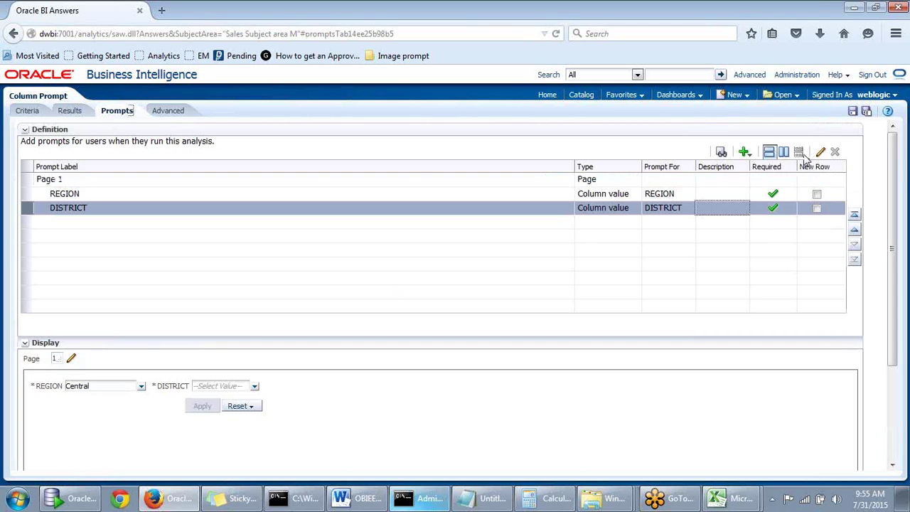
click(821, 151)
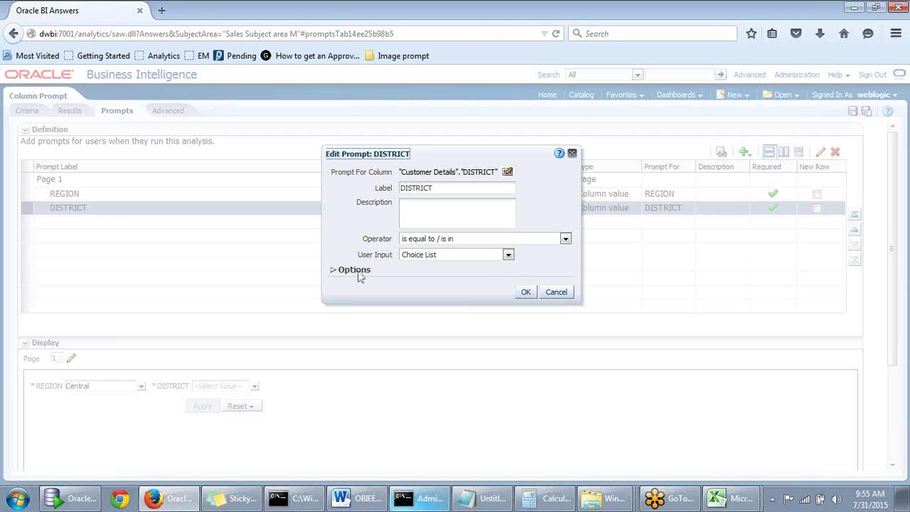
click(334, 270)
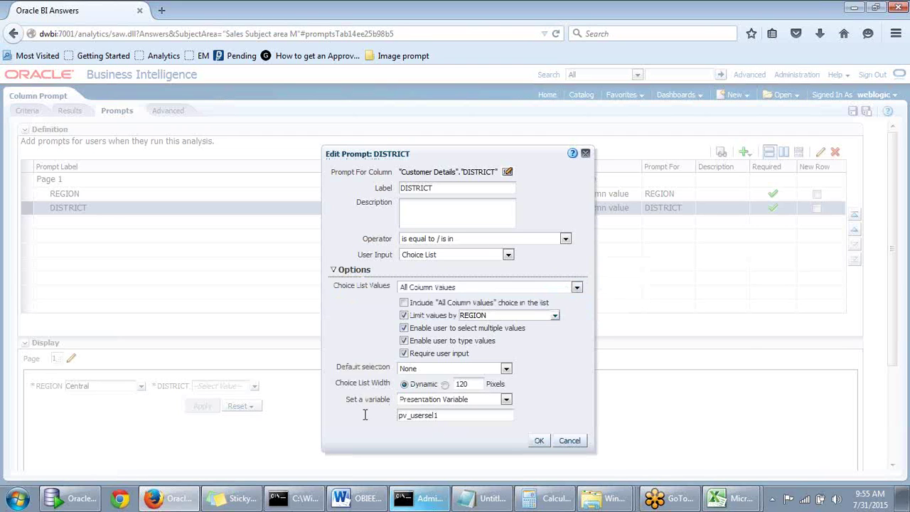
drag(368, 416, 455, 415)
key(ctrl+c)
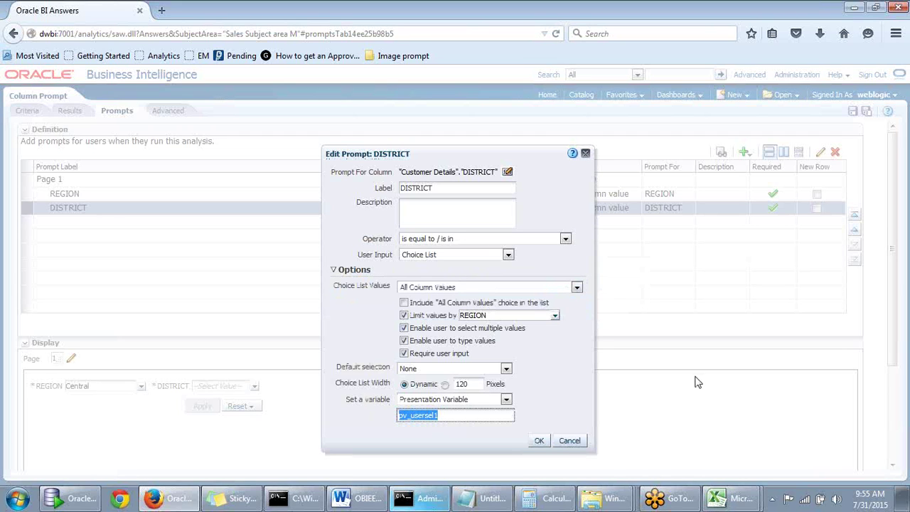
click(539, 443)
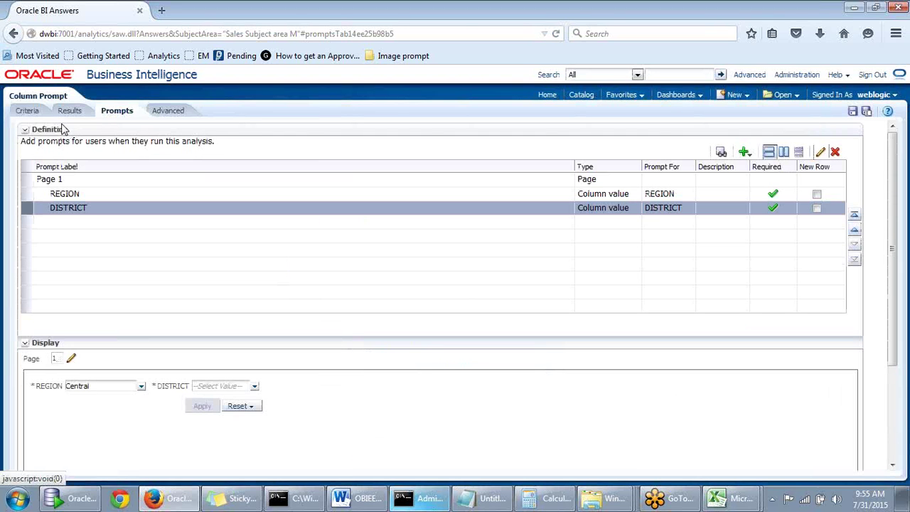
click(69, 112)
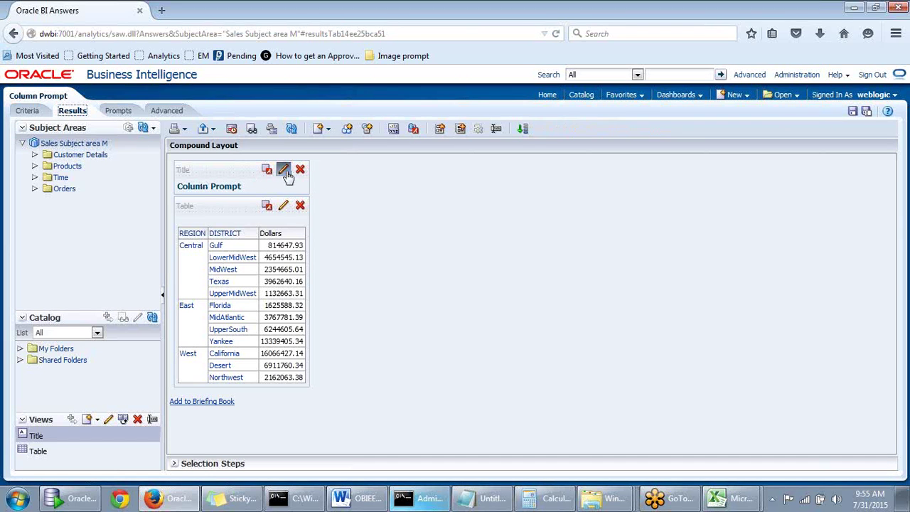
Paste @{pv_usersel1} into the Title view's Title field and apply the change
click(283, 170)
click(139, 170)
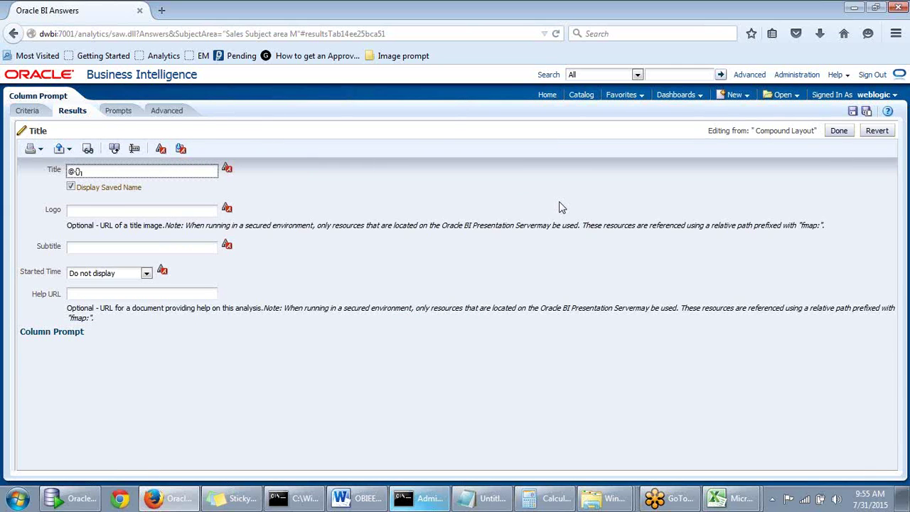
key(ctrl+v)
click(840, 136)
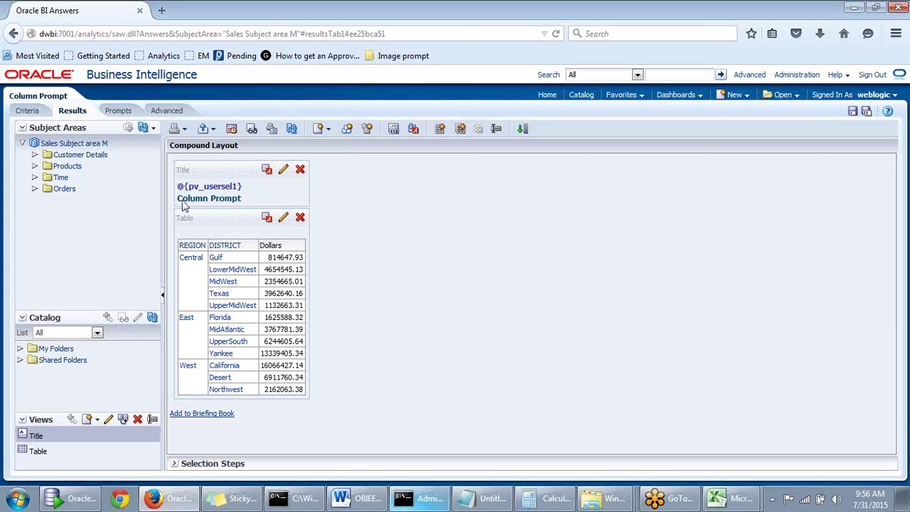
click(118, 112)
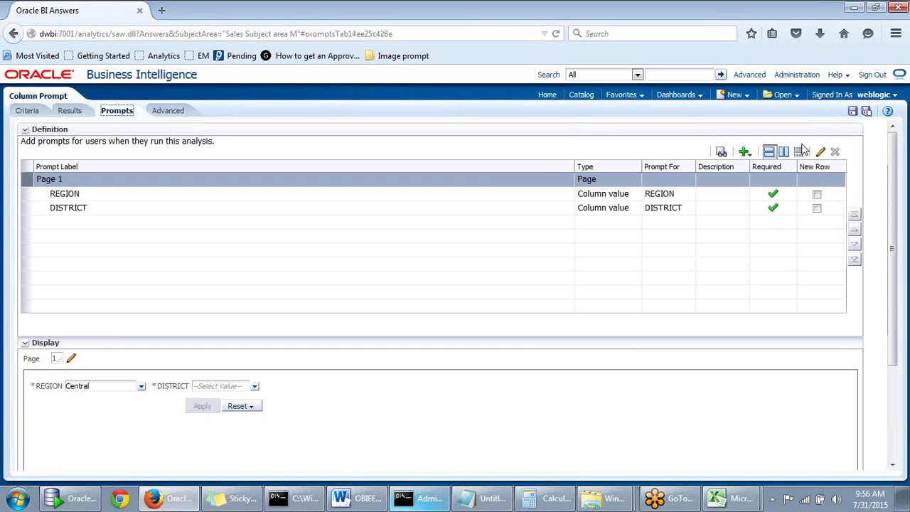
Preview the prompt with REGION Central and DISTRICT Gulf
click(721, 154)
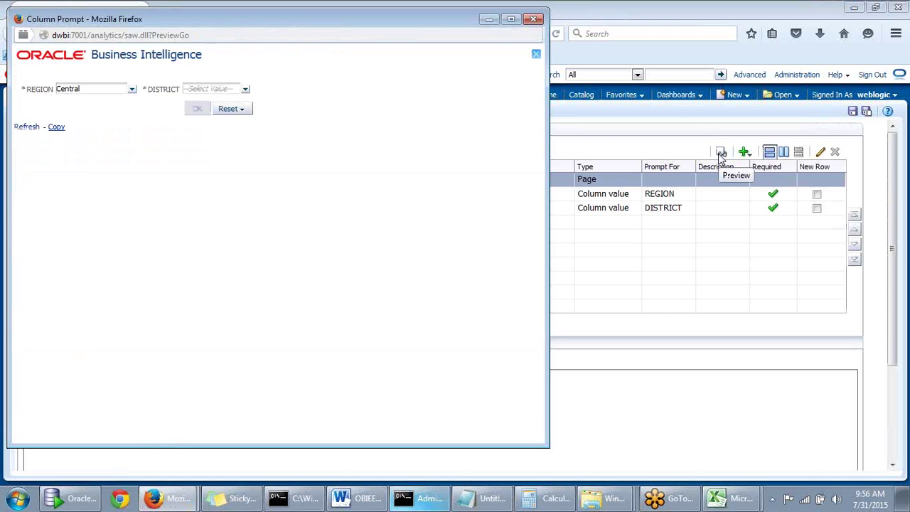
drag(174, 21, 293, 26)
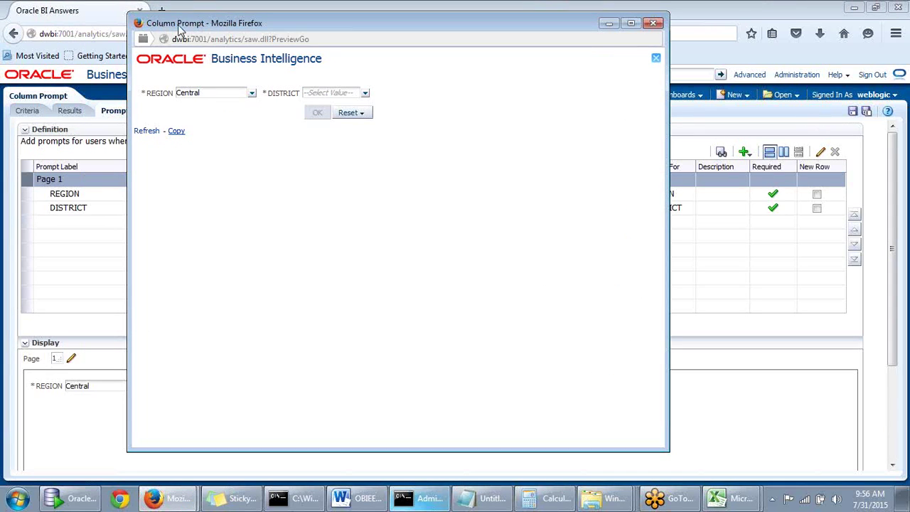
click(251, 94)
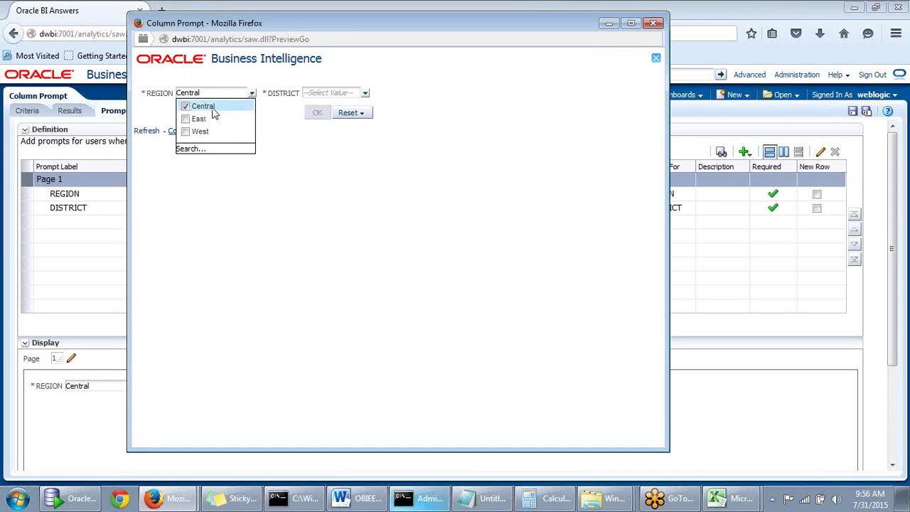
click(365, 96)
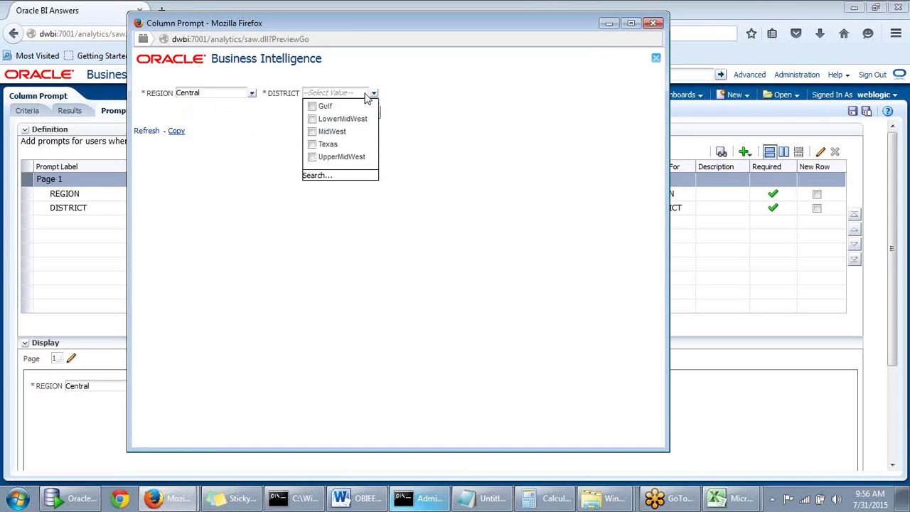
click(315, 107)
click(420, 112)
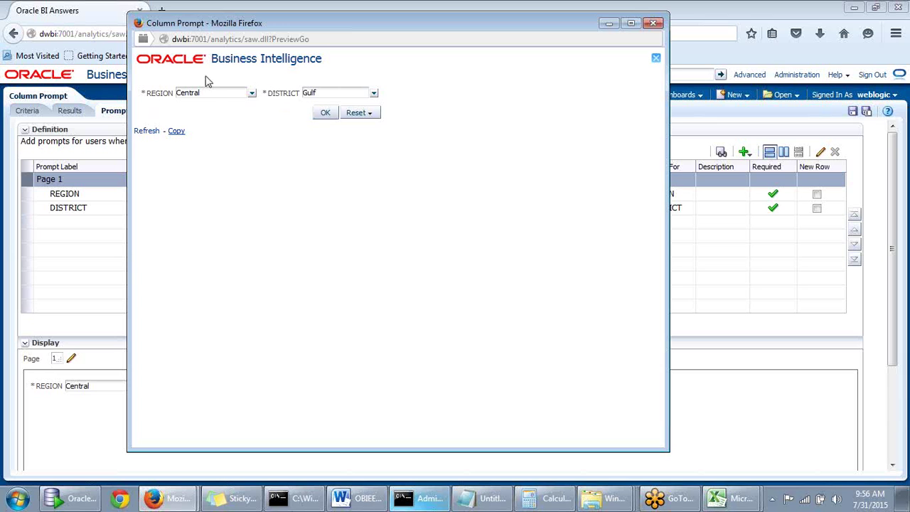
click(324, 115)
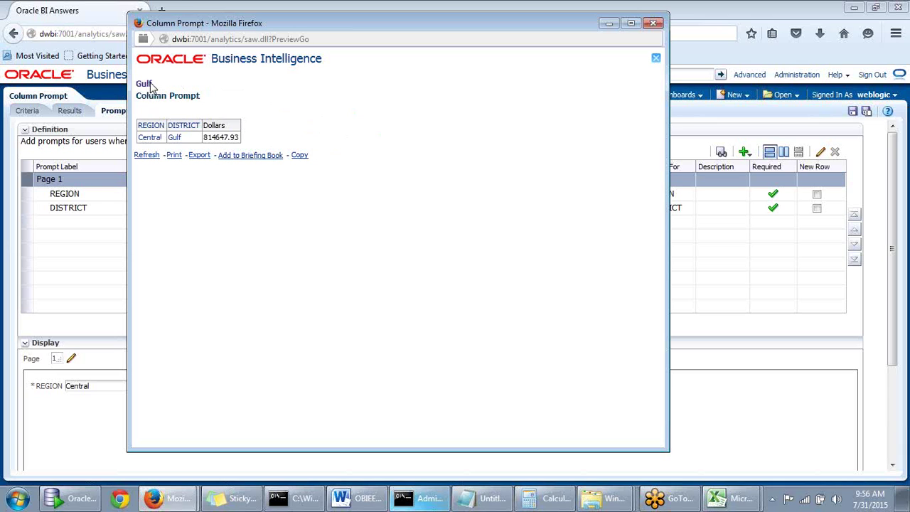
Confirm the preview title reads Gulf, then return to the Results layout
drag(154, 84, 136, 86)
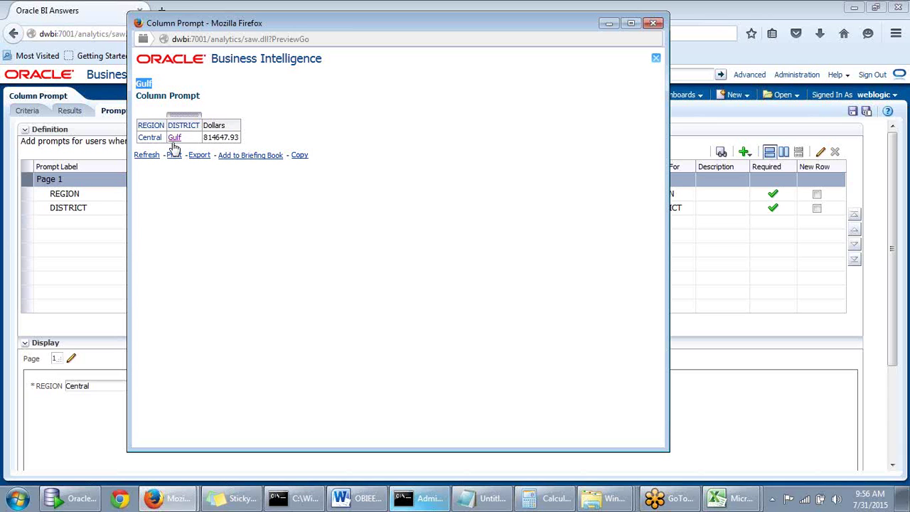
click(341, 156)
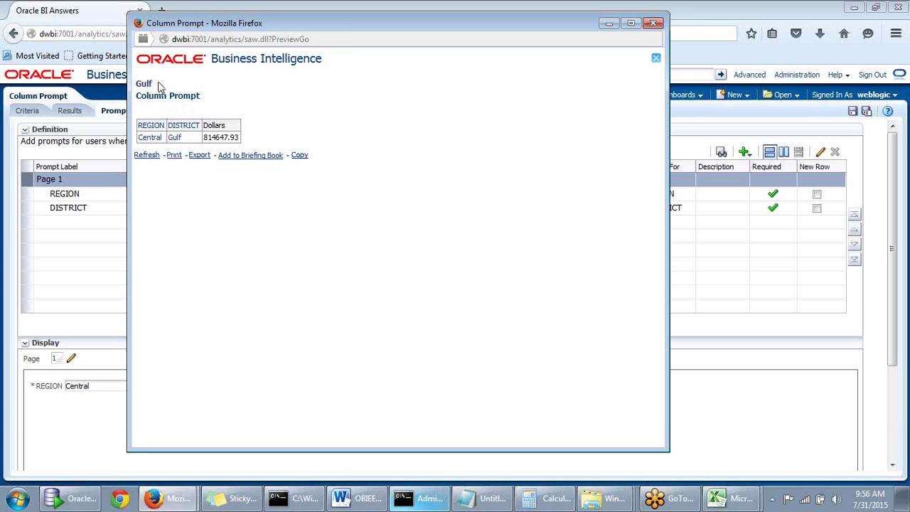
click(73, 115)
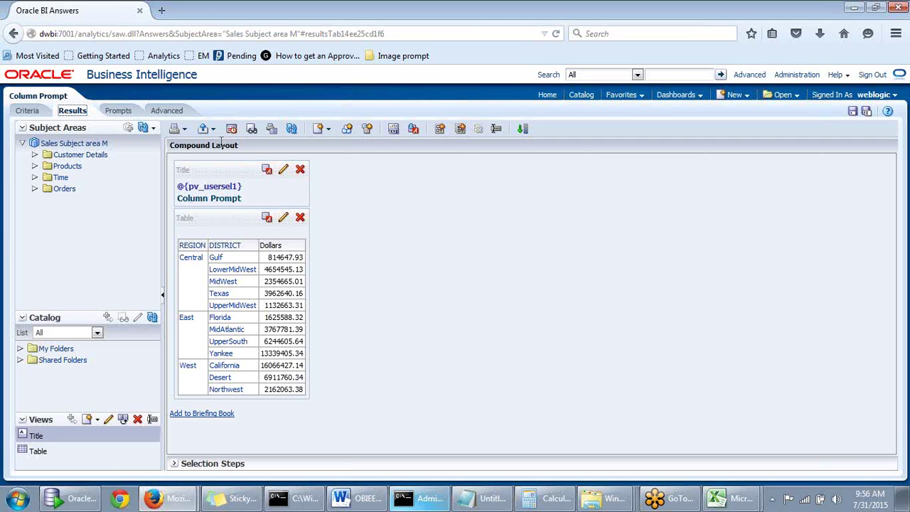
Return to the Prompts tab, then open and close a prompt preview
click(125, 110)
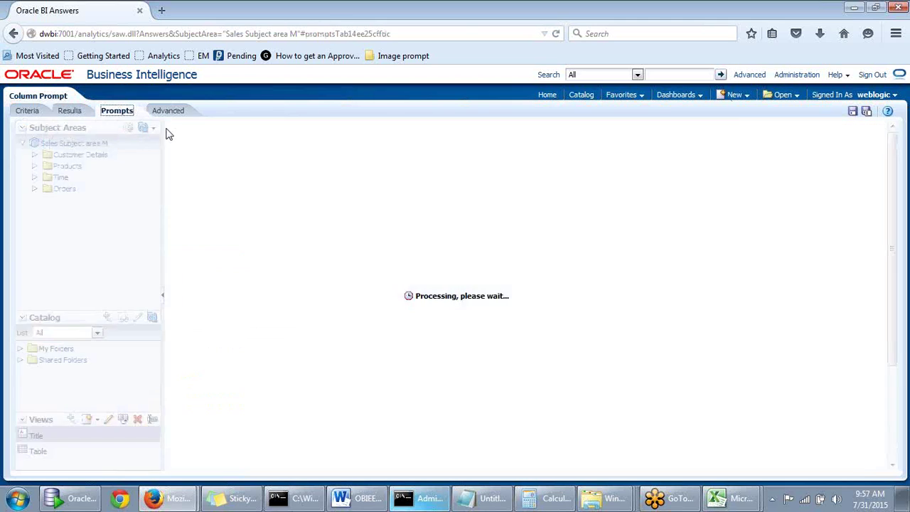
click(722, 151)
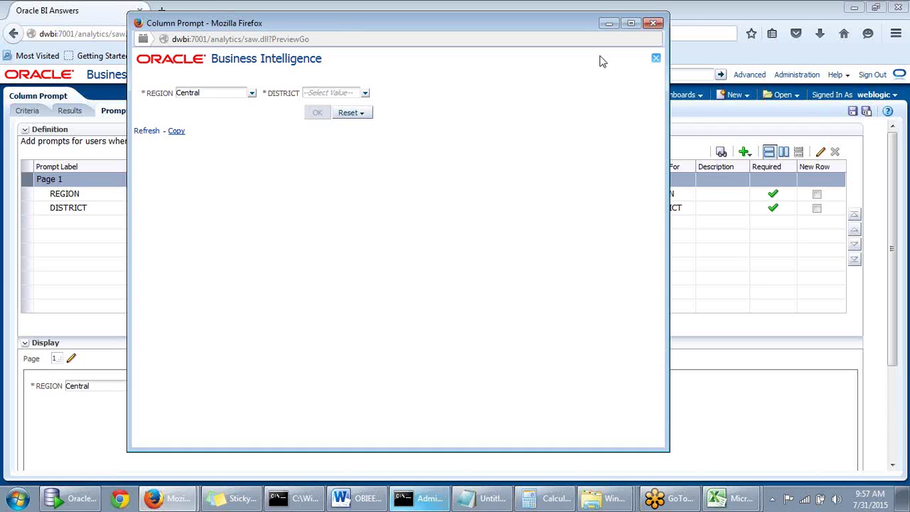
click(653, 24)
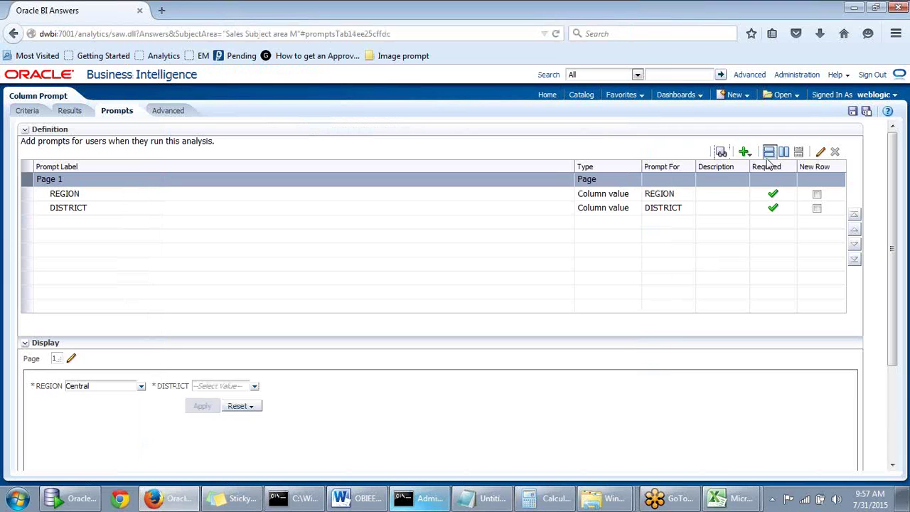
Uncheck Require user input on the DISTRICT prompt so it becomes optional
click(774, 211)
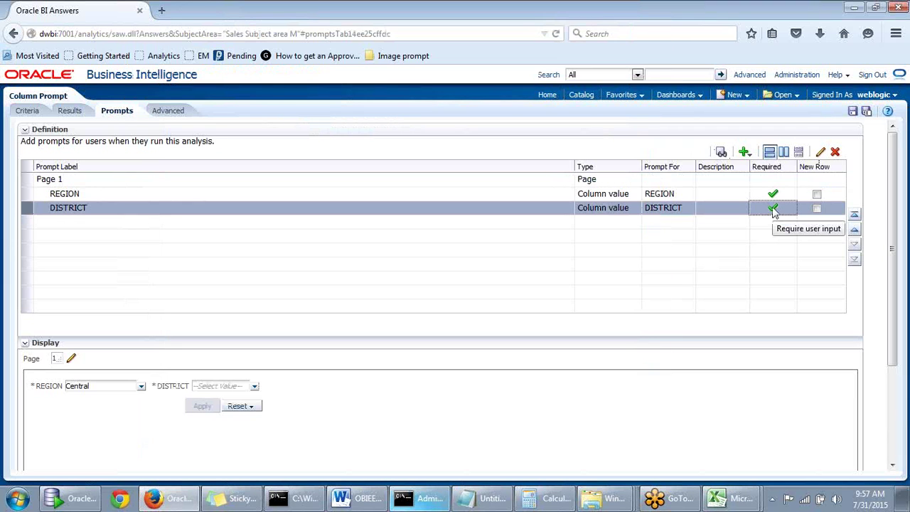
click(821, 152)
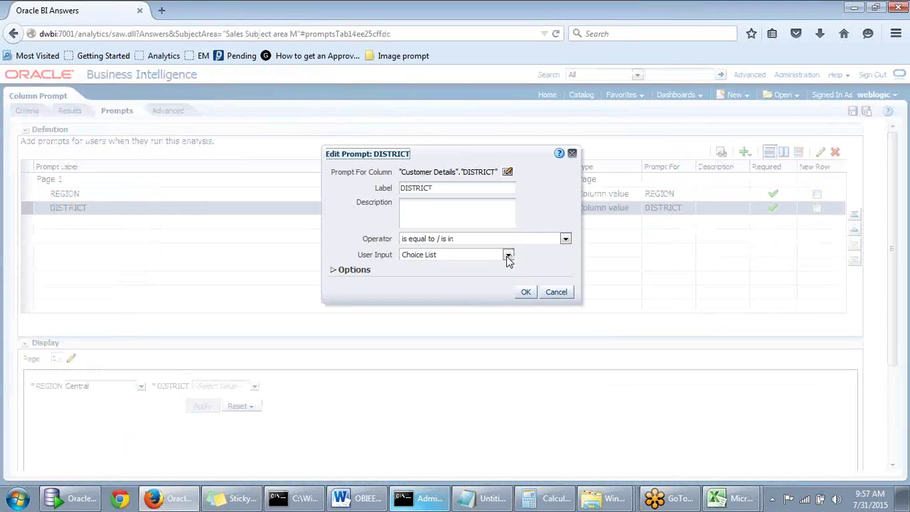
click(335, 270)
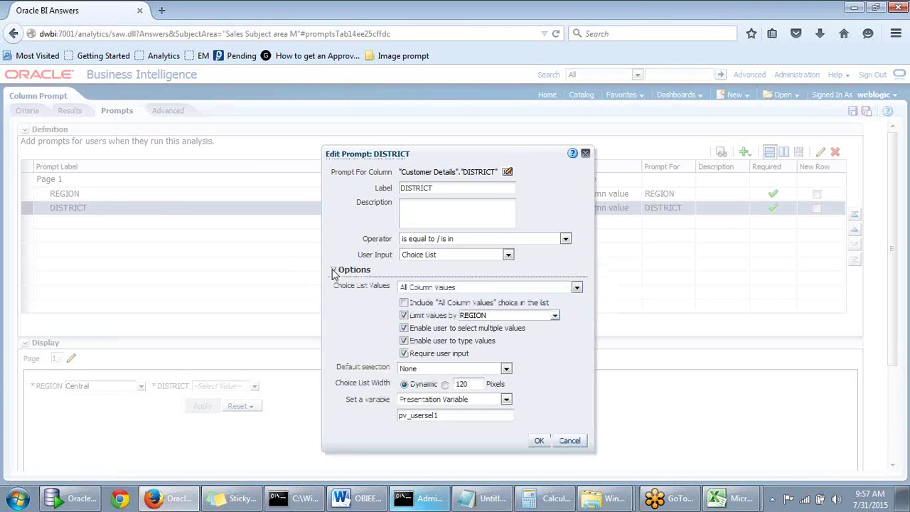
double_click(404, 353)
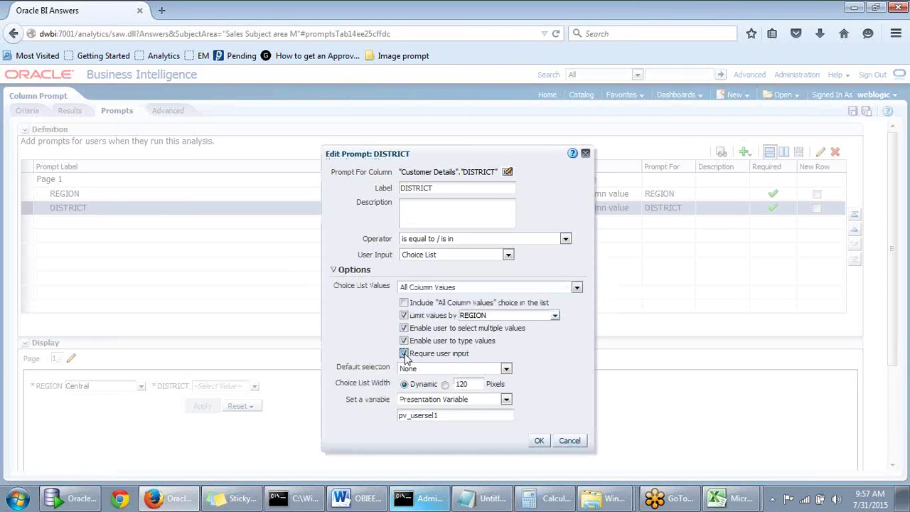
click(539, 441)
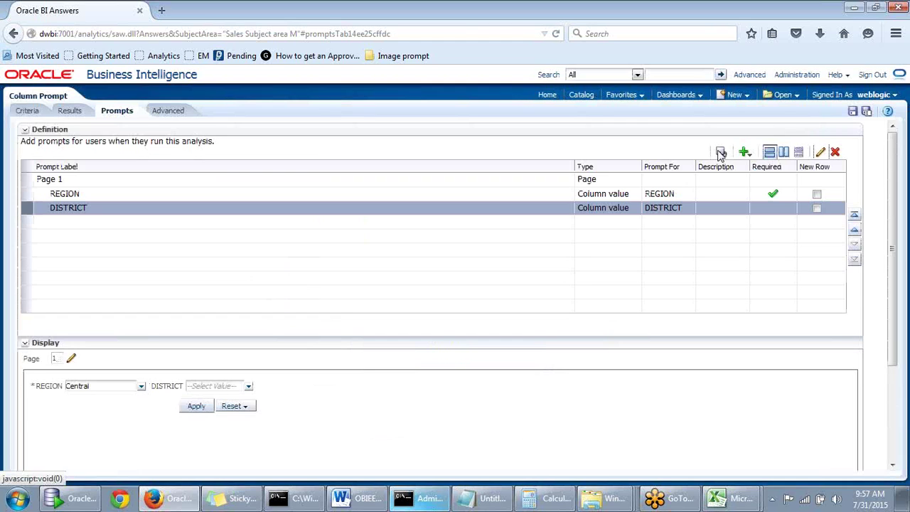
click(721, 152)
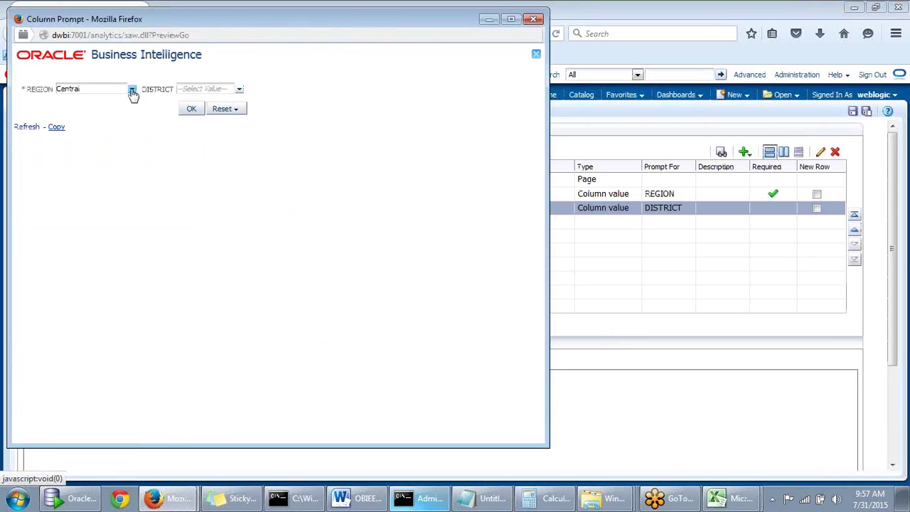
Preview with REGION Central only, noting the title shows the unresolved pv_usersel1 variable
click(132, 91)
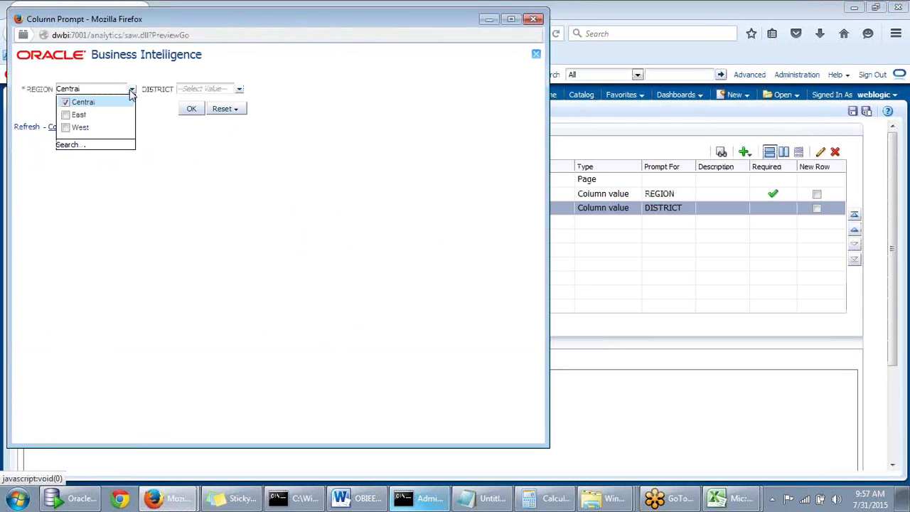
click(192, 109)
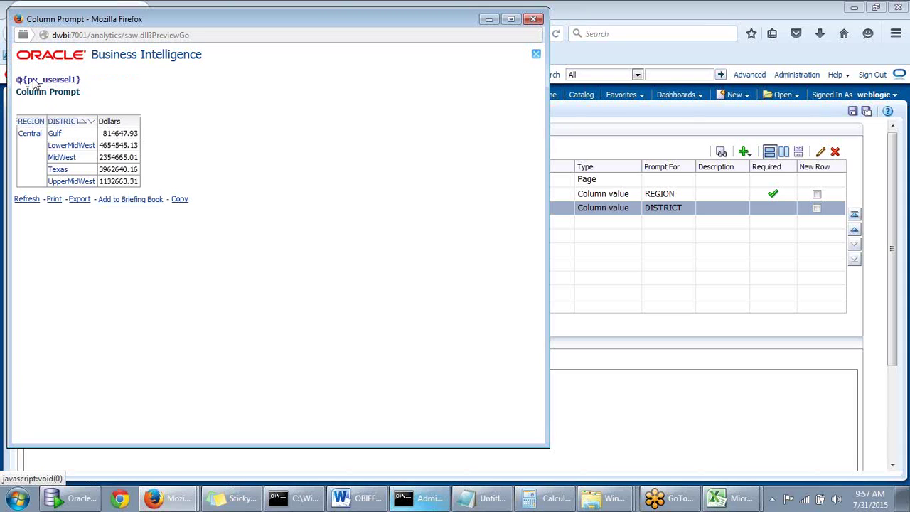
triple_click(19, 82)
click(30, 85)
drag(29, 84, 80, 88)
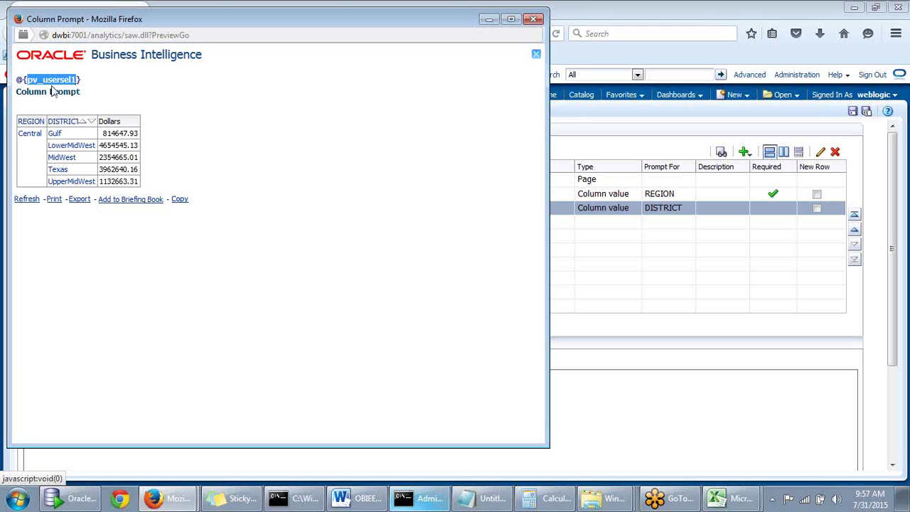
click(130, 82)
click(533, 20)
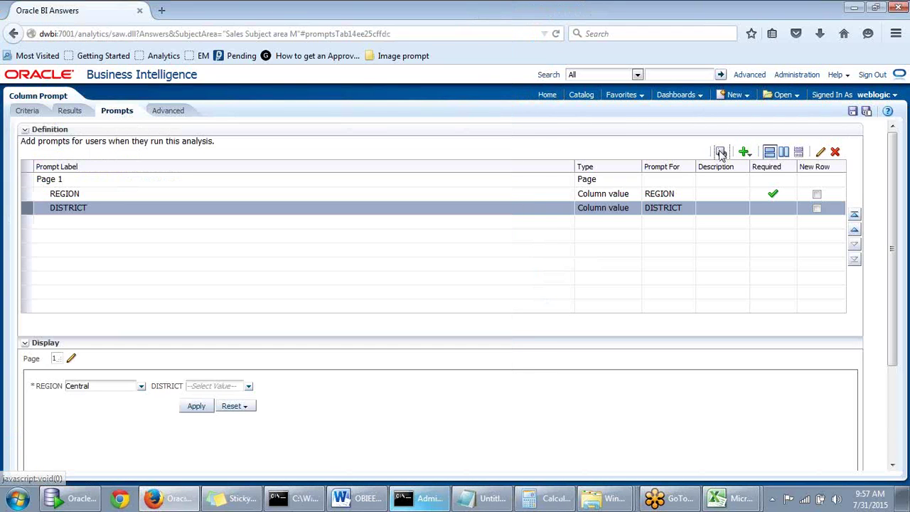
Preview again with DISTRICT Gulf ticked, confirming the title now reads Gulf
click(721, 152)
click(239, 90)
click(185, 114)
click(199, 108)
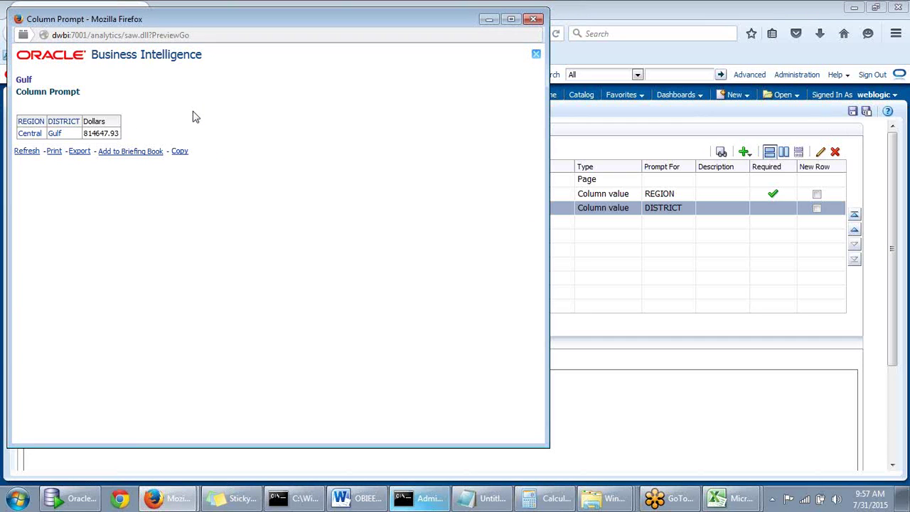
double_click(19, 80)
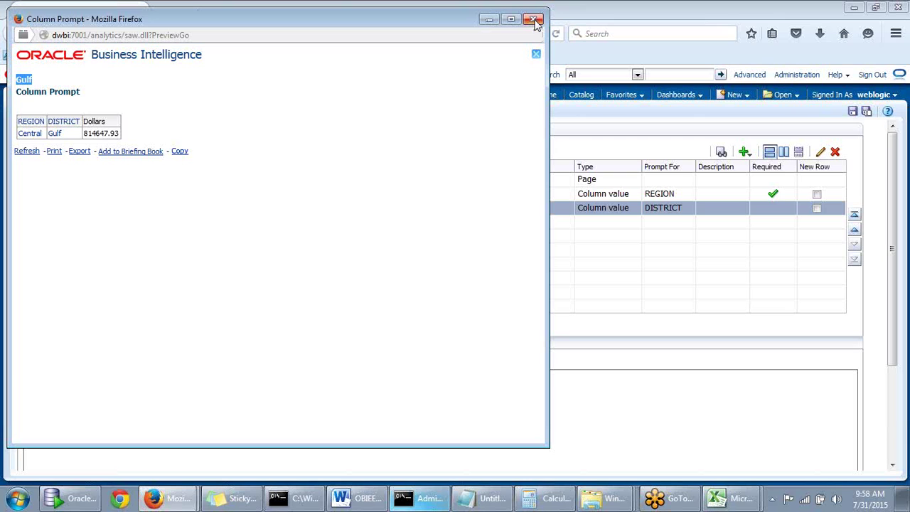
Close the prompt preview and return to the Criteria showing REGION, DISTRICT and Dollars
click(536, 21)
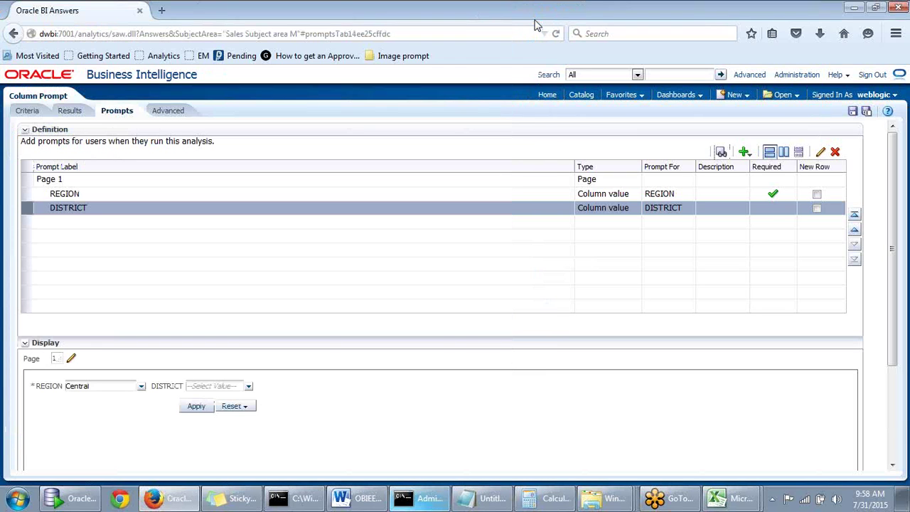
click(58, 112)
click(282, 210)
mouse_move(334, 211)
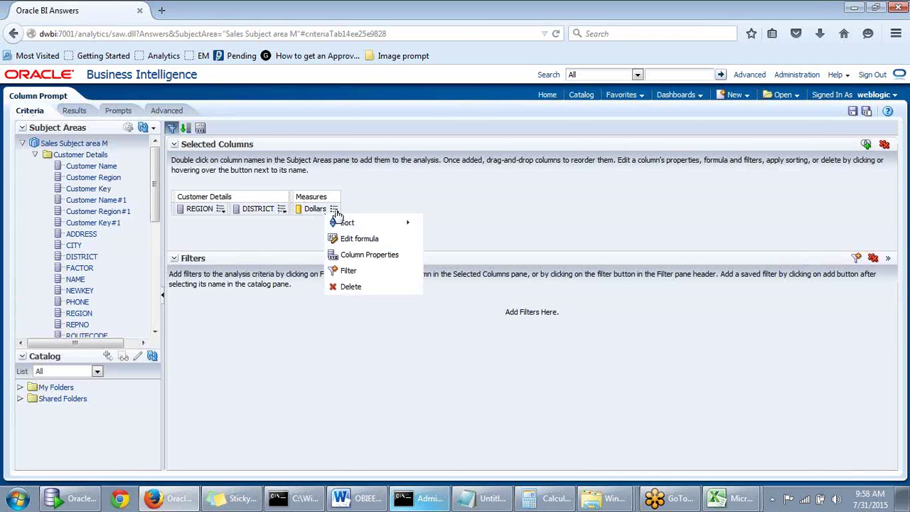
click(347, 271)
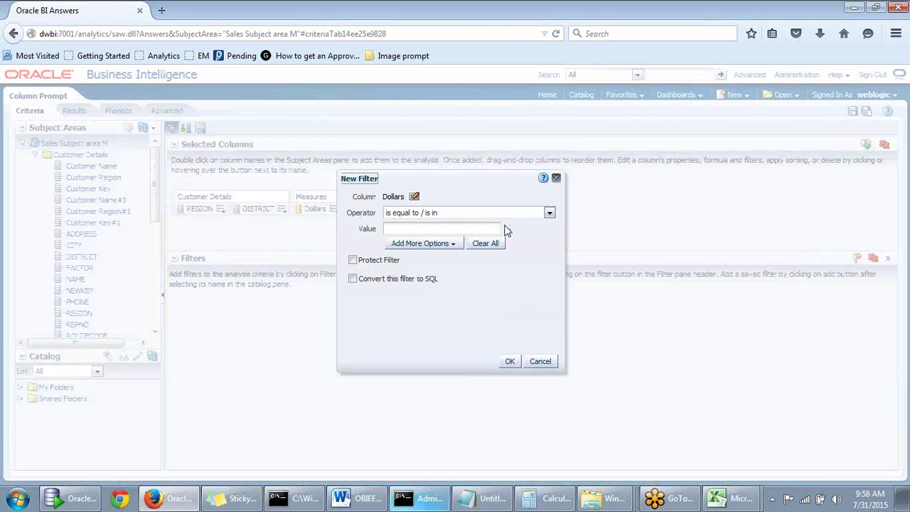
click(442, 247)
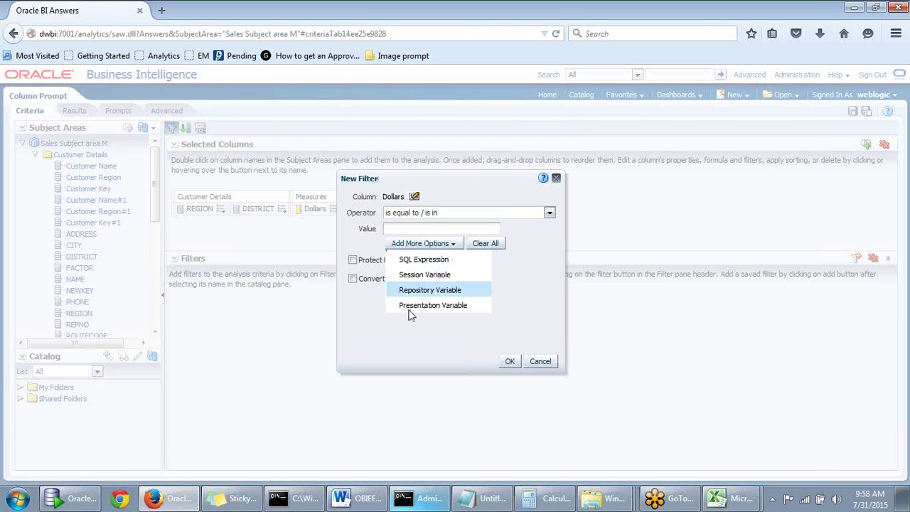
click(451, 249)
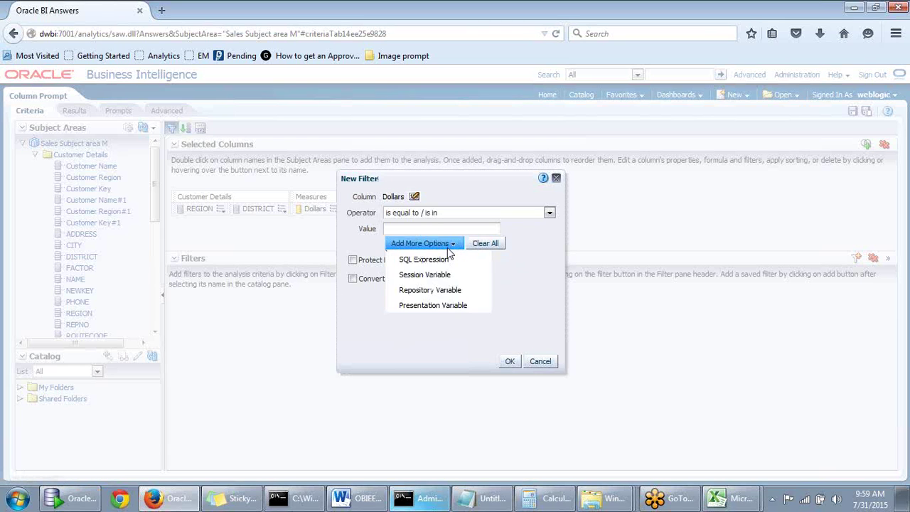
click(422, 301)
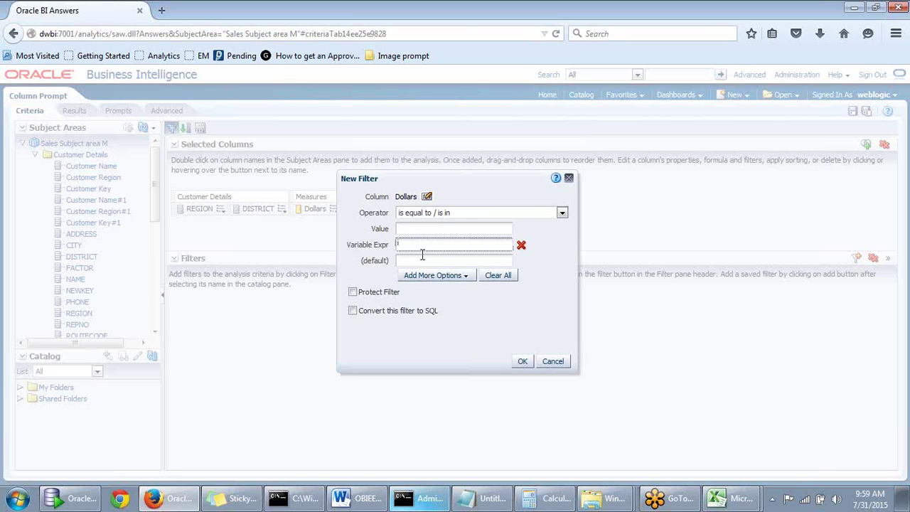
text(pv_usersel1)
drag(446, 245, 382, 244)
click(543, 361)
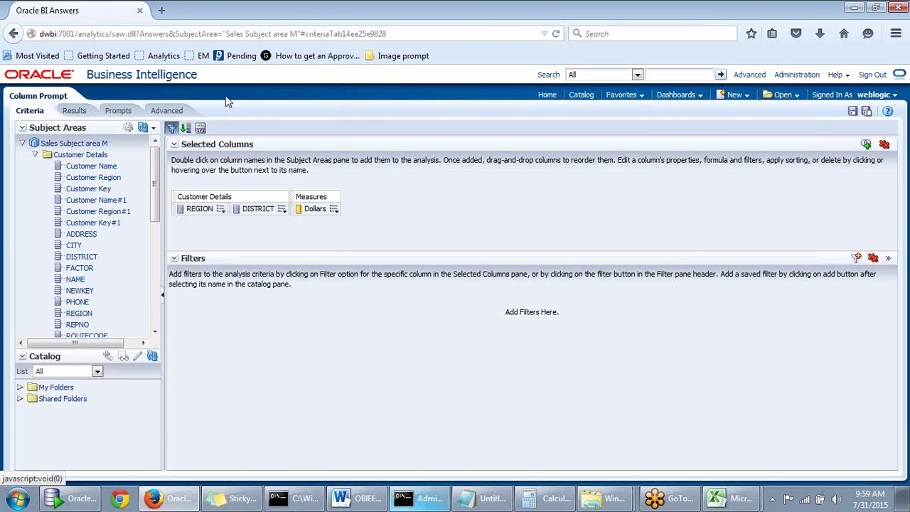
Check the results, then delete both the REGION and DISTRICT column prompts from Page 1
click(74, 110)
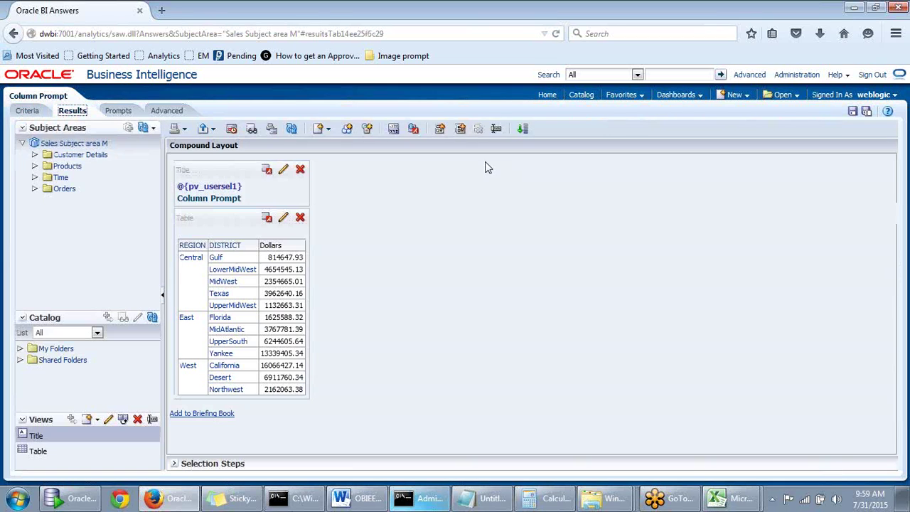
click(118, 112)
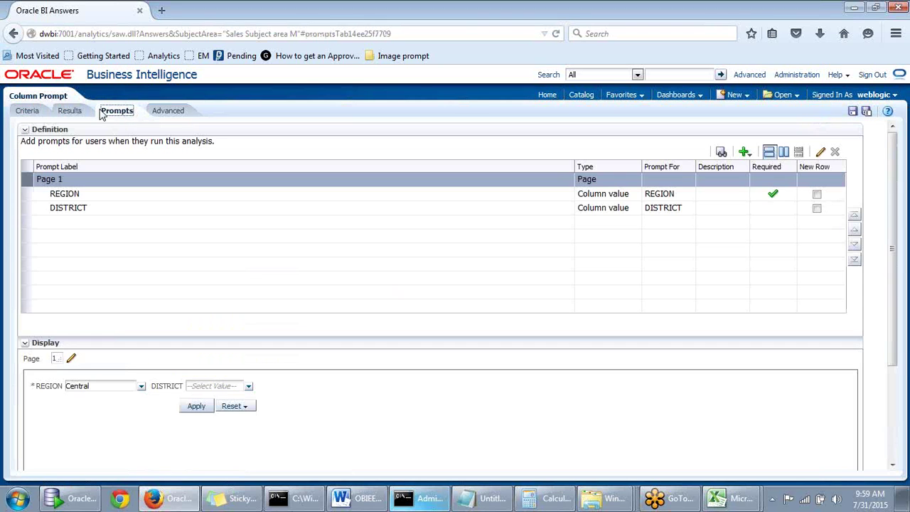
click(70, 110)
click(117, 110)
click(744, 200)
click(745, 214)
click(759, 194)
click(836, 153)
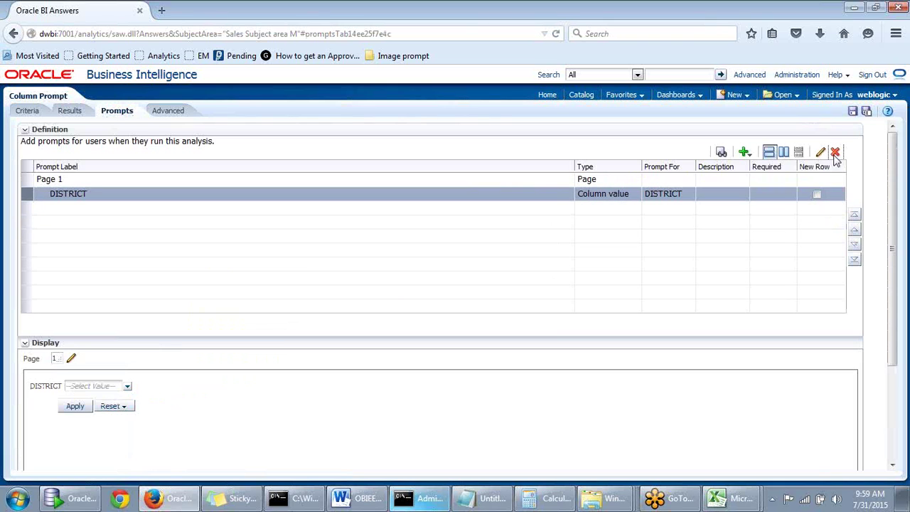
click(836, 153)
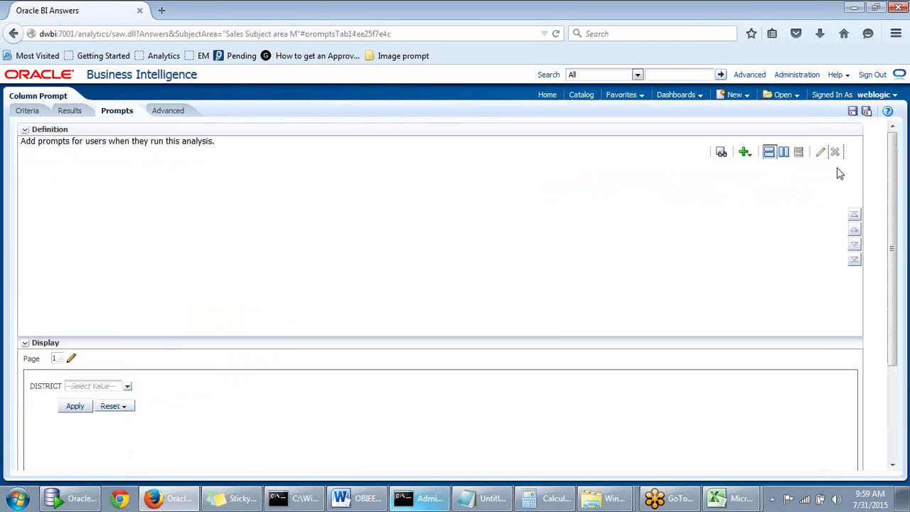
Start a new Variable Prompt from the add-prompt menu
click(745, 153)
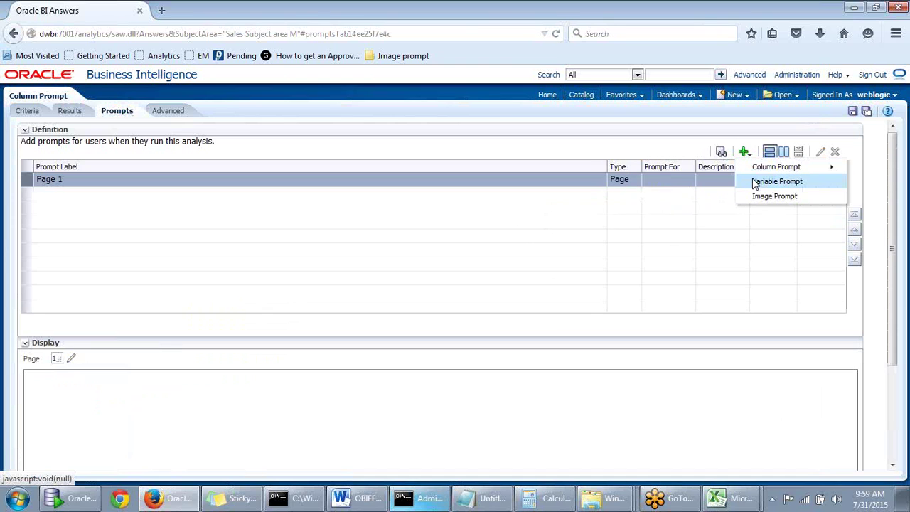
mouse_move(772, 173)
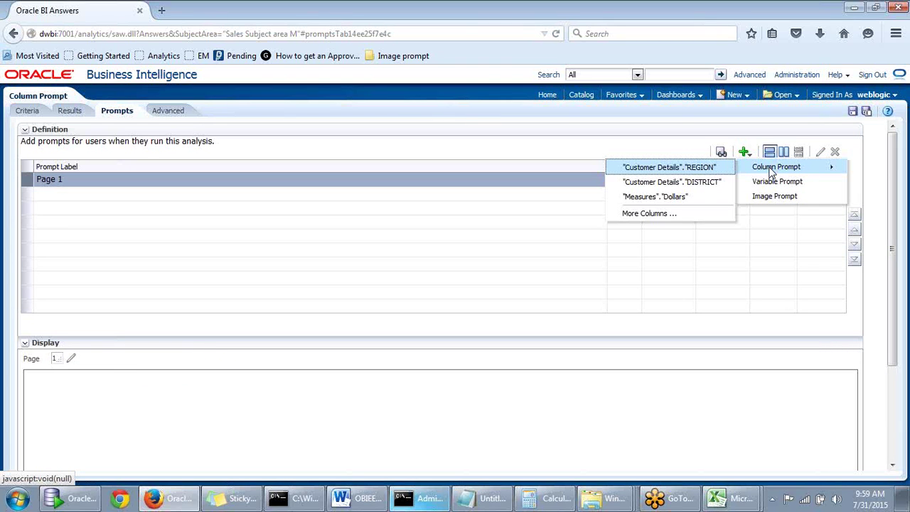
click(598, 246)
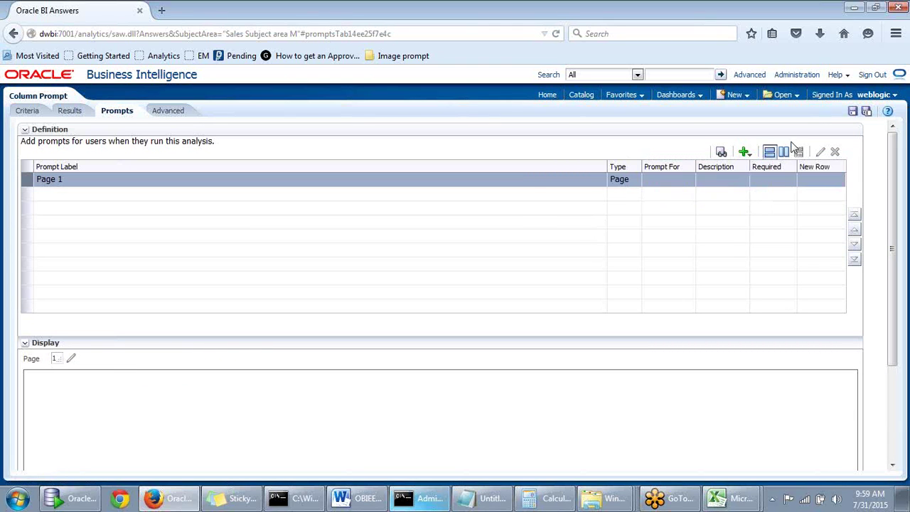
click(744, 153)
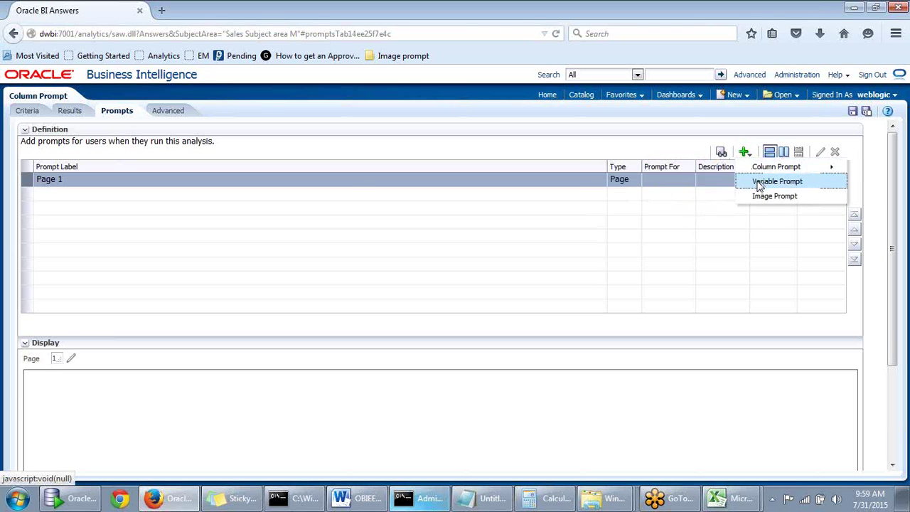
click(760, 186)
Set the prompt's presentation variable to varprompt and its label to Search
click(491, 173)
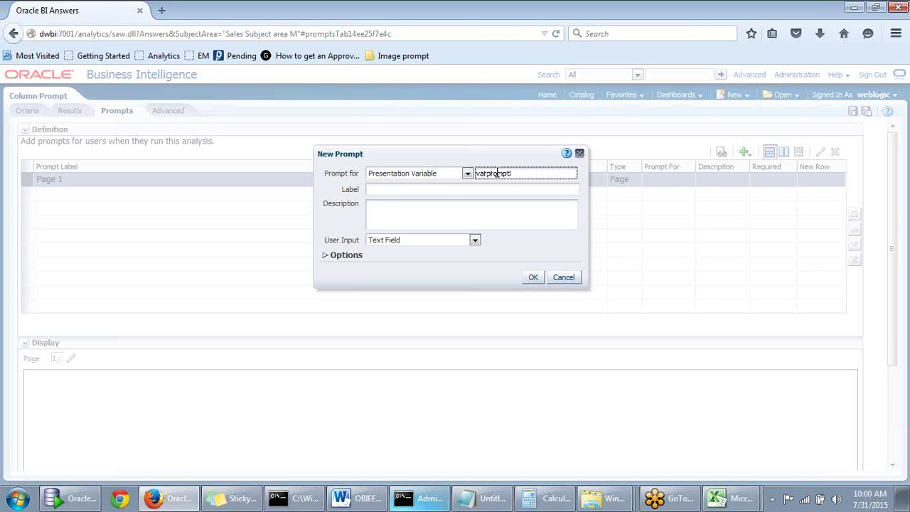
drag(514, 173, 463, 173)
key(ctrl+c)
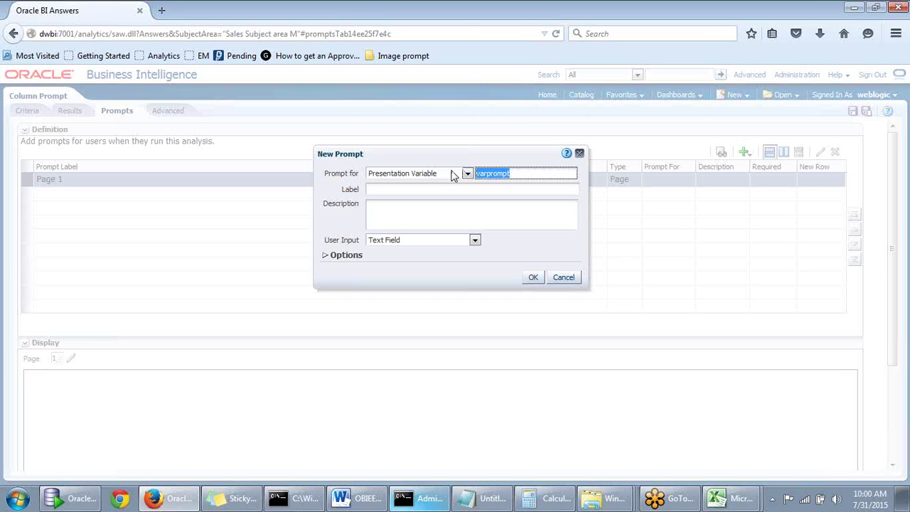
click(403, 191)
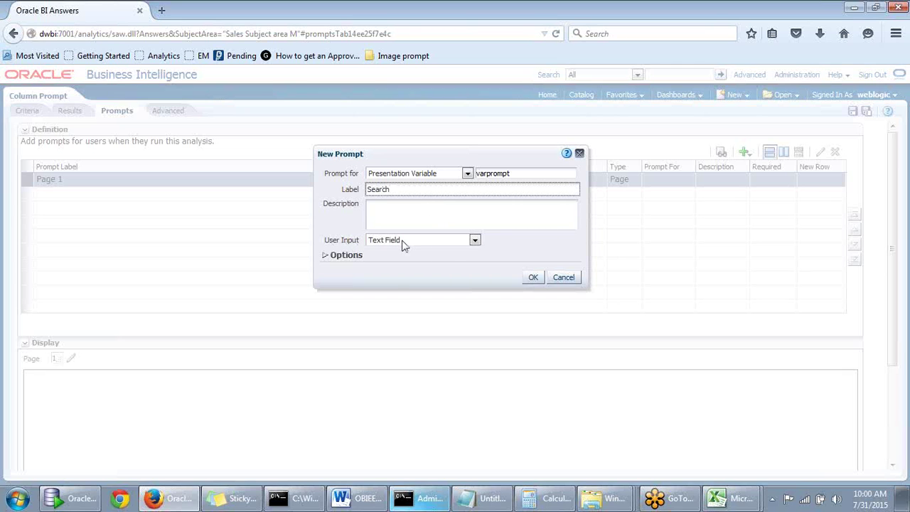
Try Choice List and Check Boxes, then keep Text Field as user input and confirm the prompt
click(475, 241)
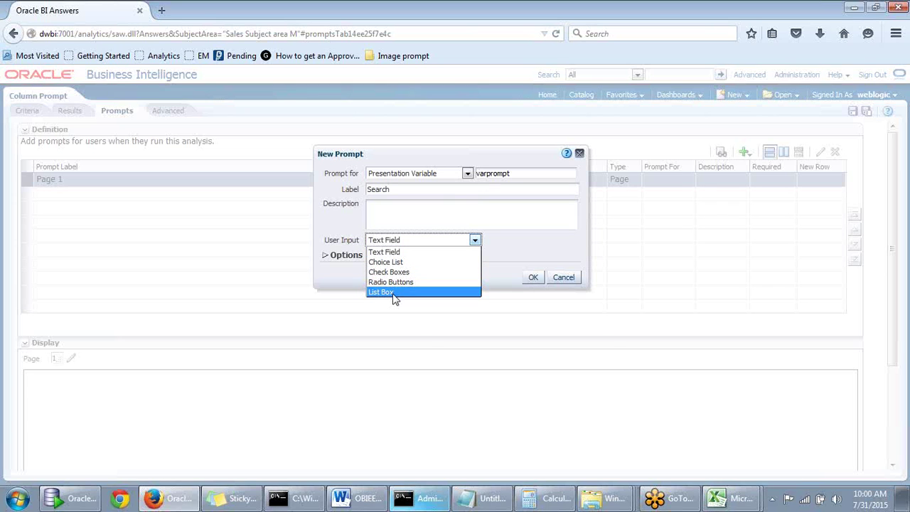
click(518, 239)
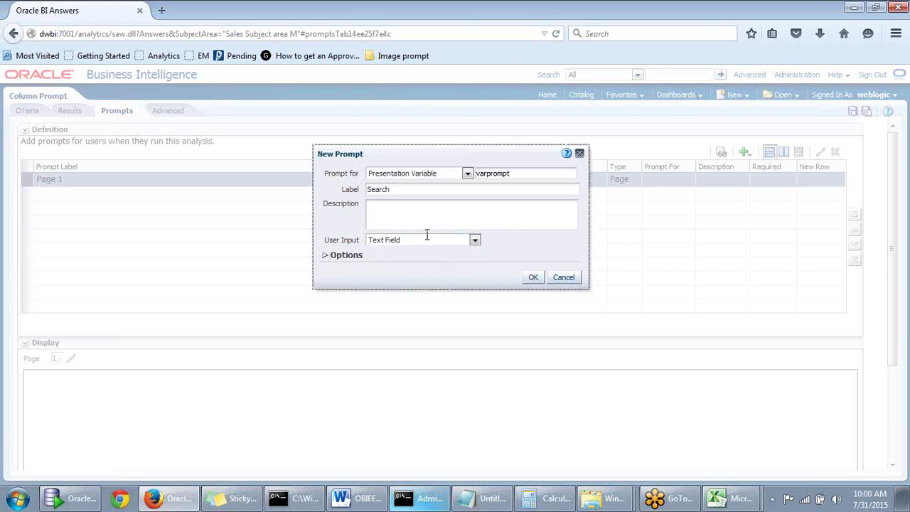
click(475, 242)
click(404, 257)
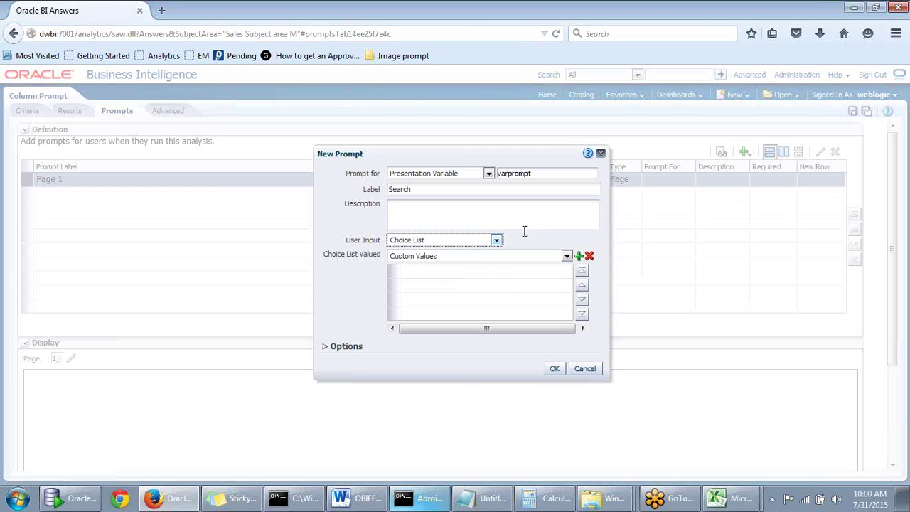
click(496, 239)
click(433, 278)
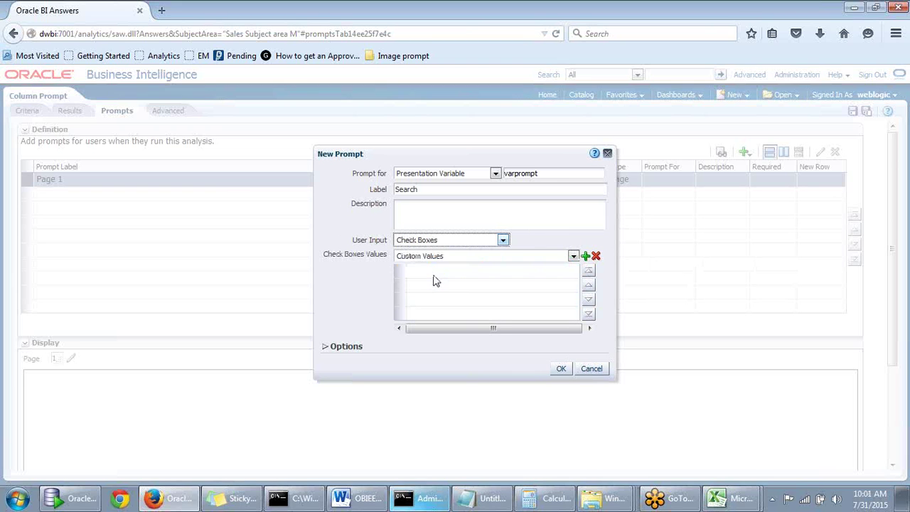
click(501, 240)
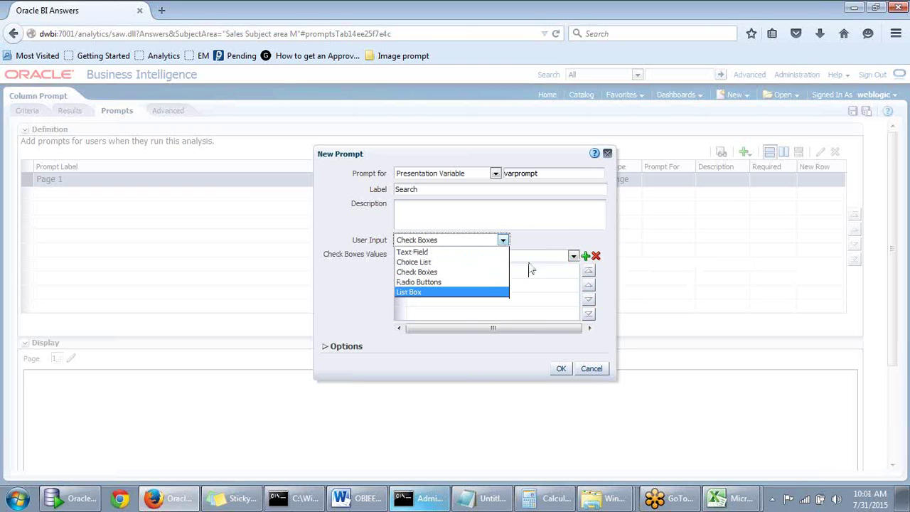
click(533, 235)
click(504, 241)
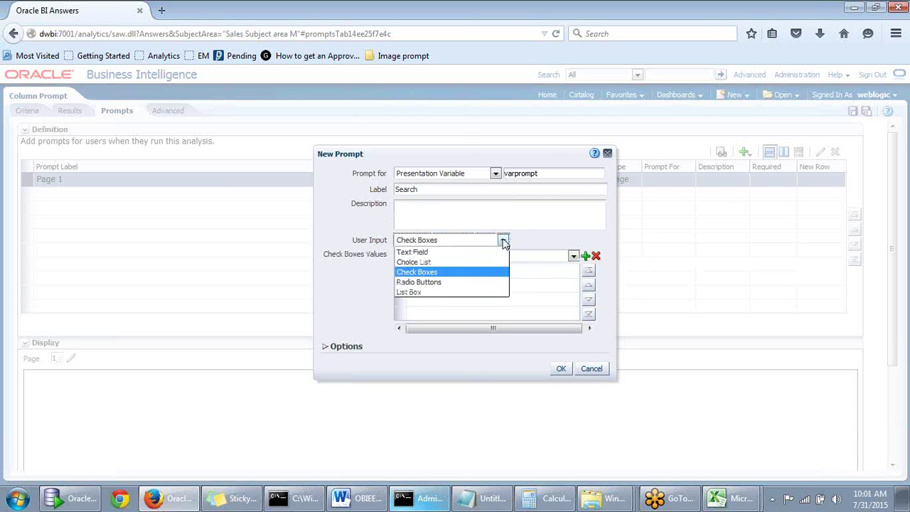
click(447, 252)
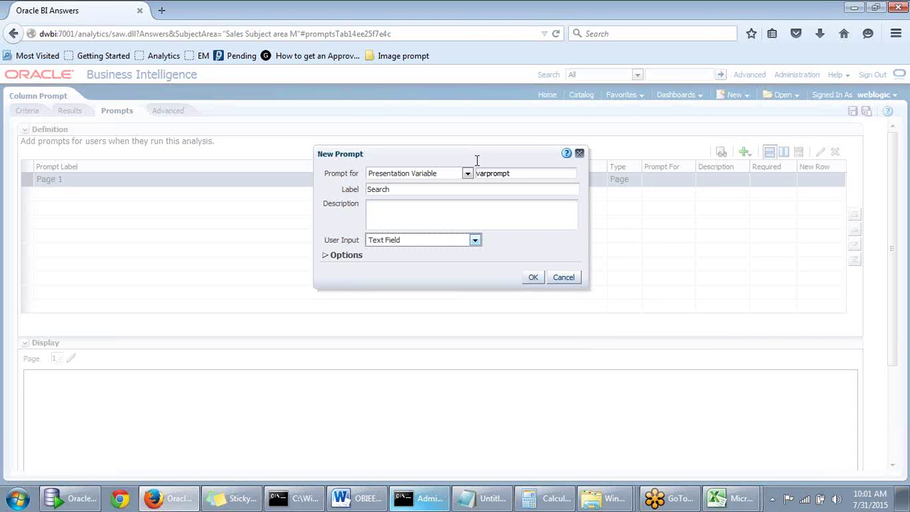
click(530, 278)
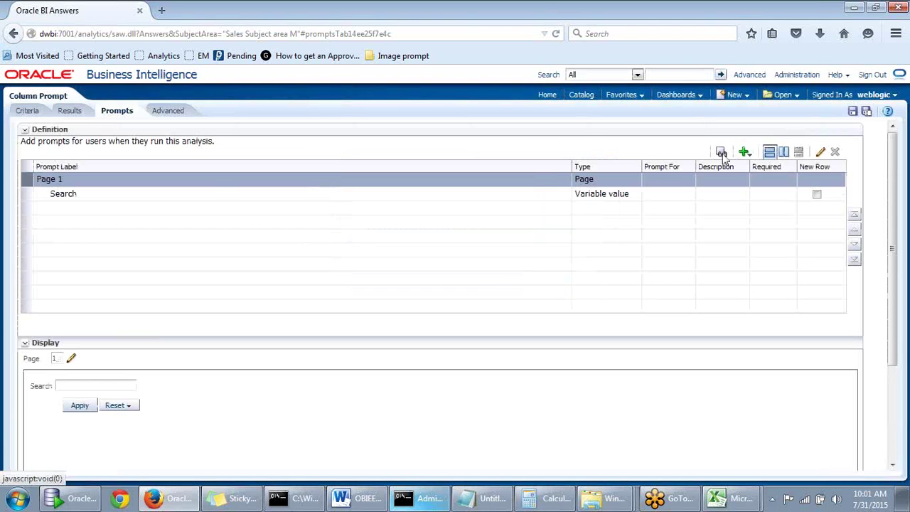
click(721, 153)
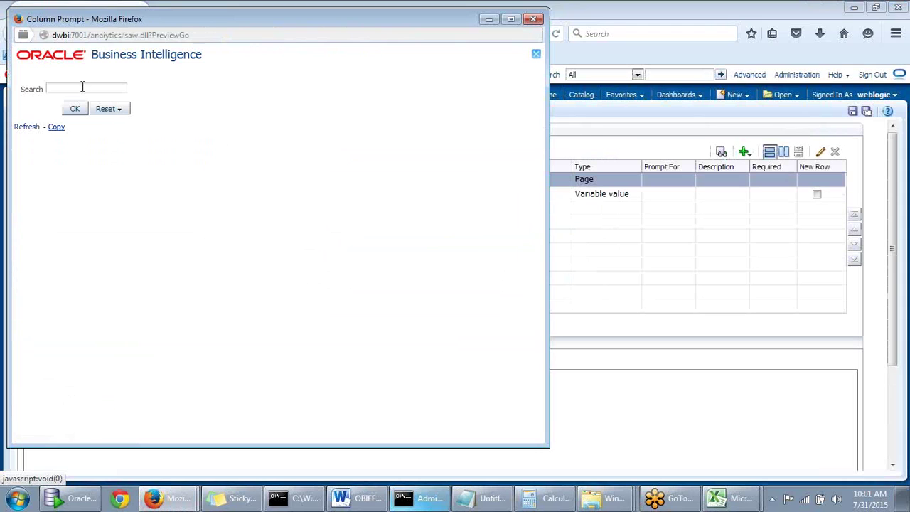
drag(207, 19, 284, 34)
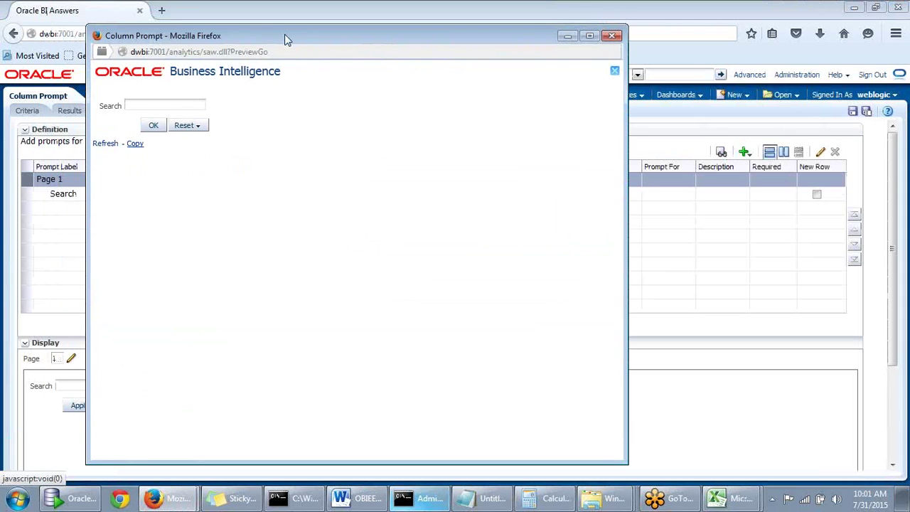
text(Central)
click(153, 125)
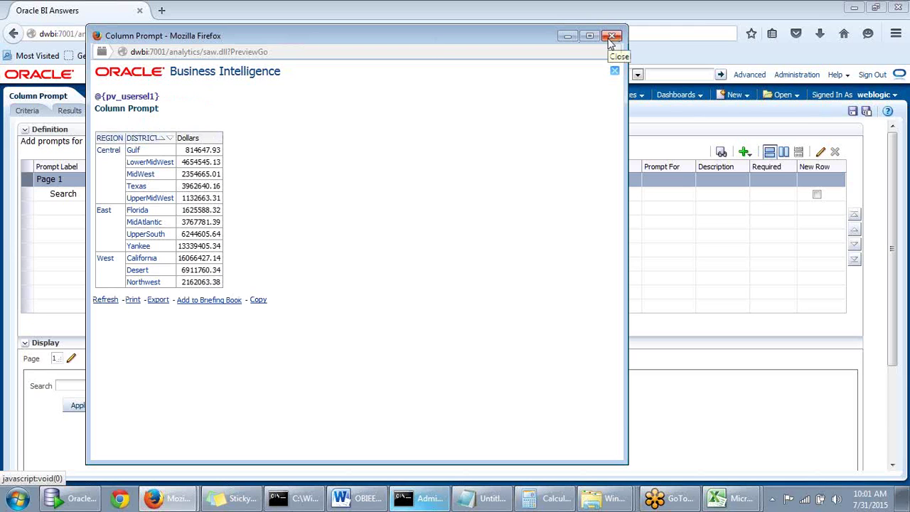
click(611, 37)
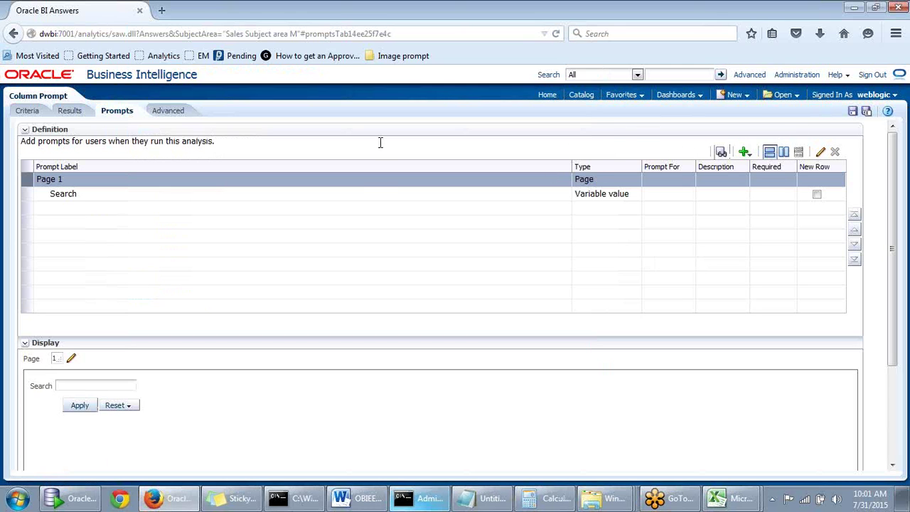
Edit the Title view, replacing @{pv_usersel1} with @{varprompt} in the title text
click(70, 111)
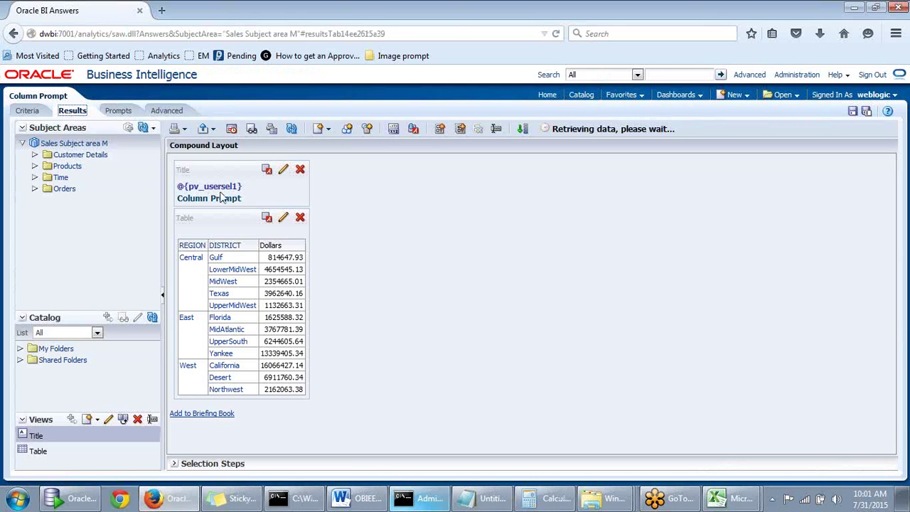
click(284, 171)
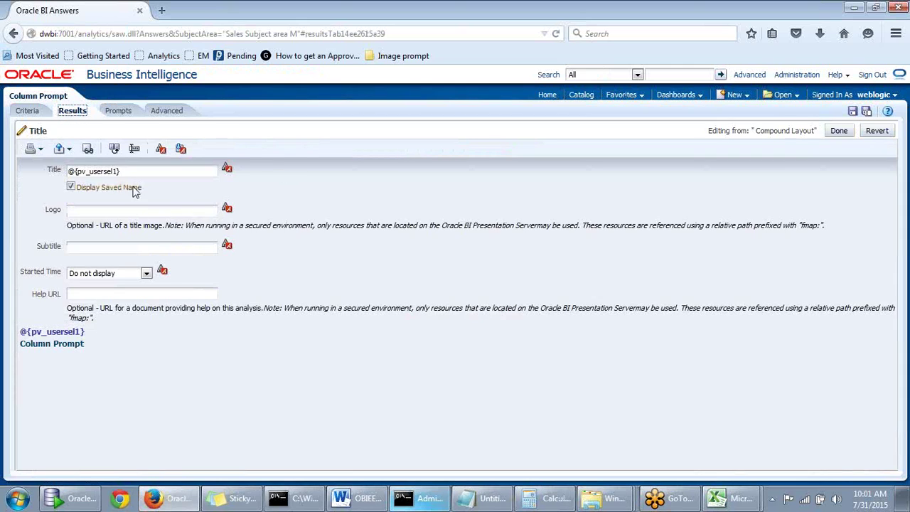
click(84, 172)
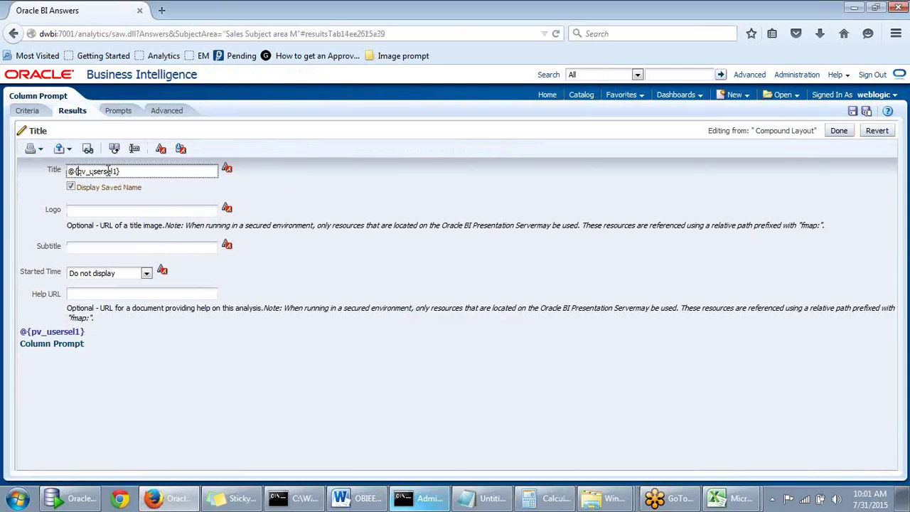
double_click(116, 172)
key(ctrl+v)
click(837, 131)
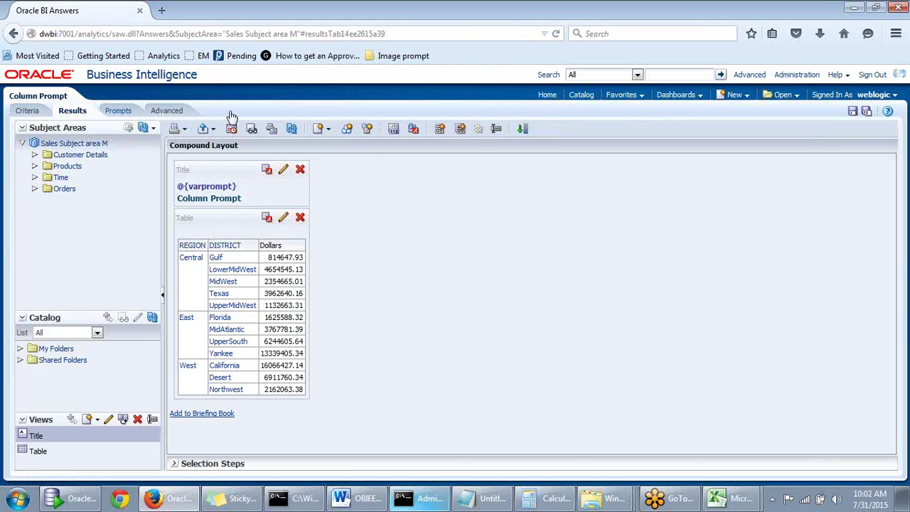
Preview the Search prompt with Central entered, then close the preview
click(119, 112)
click(722, 152)
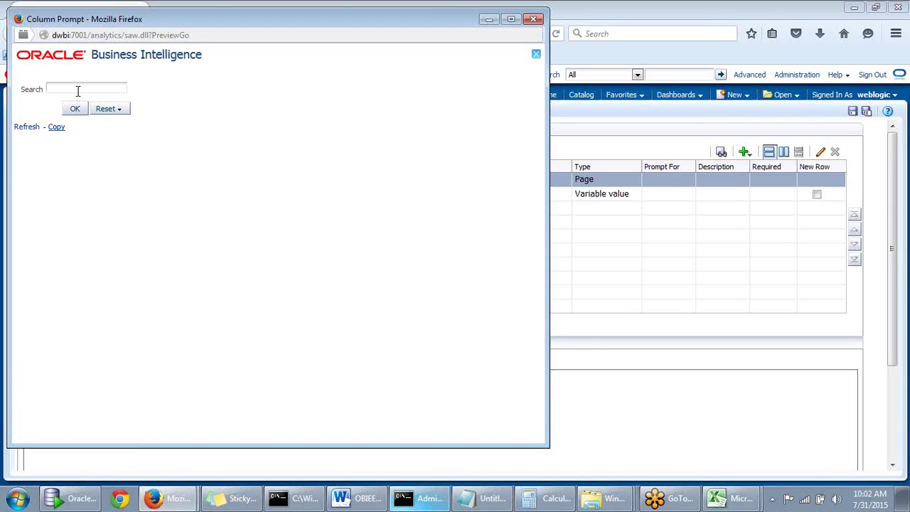
text(Central)
click(74, 110)
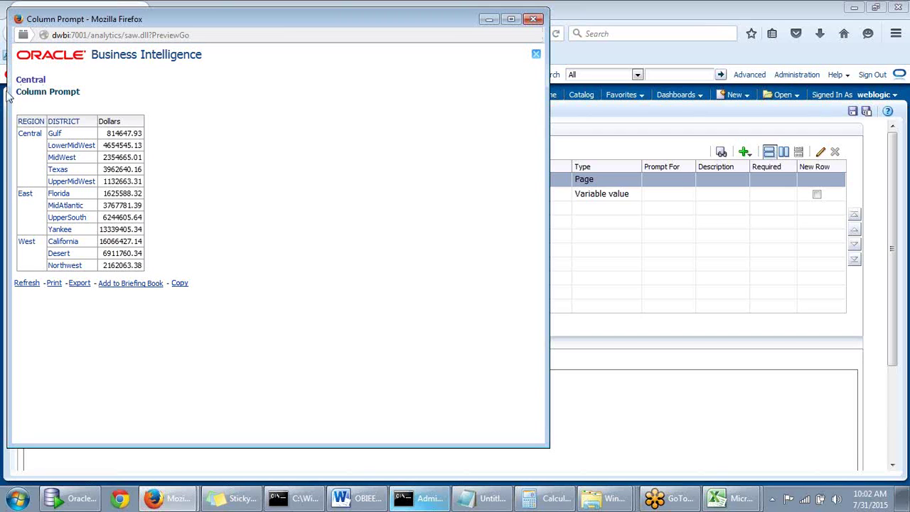
click(533, 19)
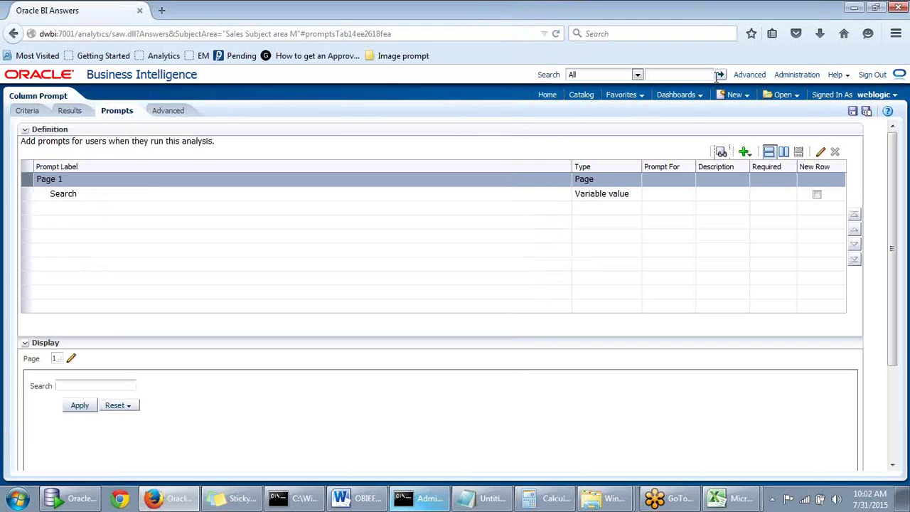
Preview again with a different search name, seeing the table still lists every region
click(722, 153)
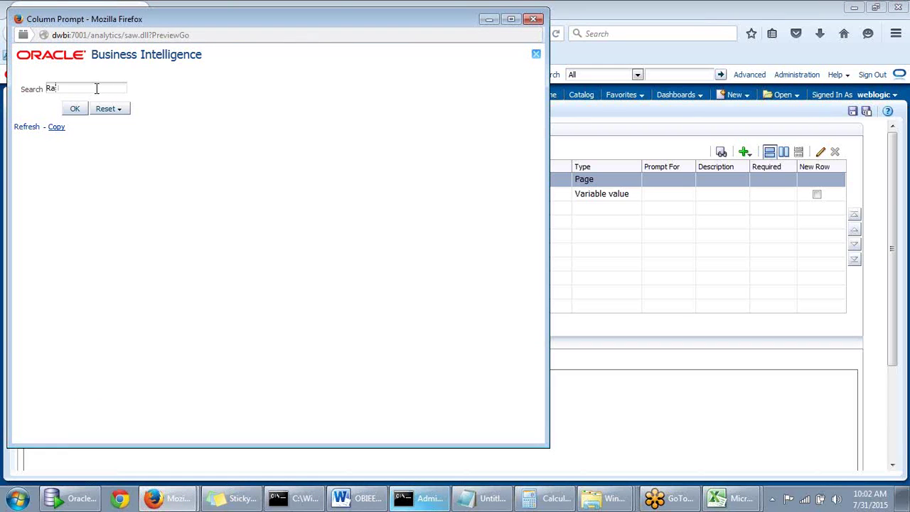
text(h)
click(71, 110)
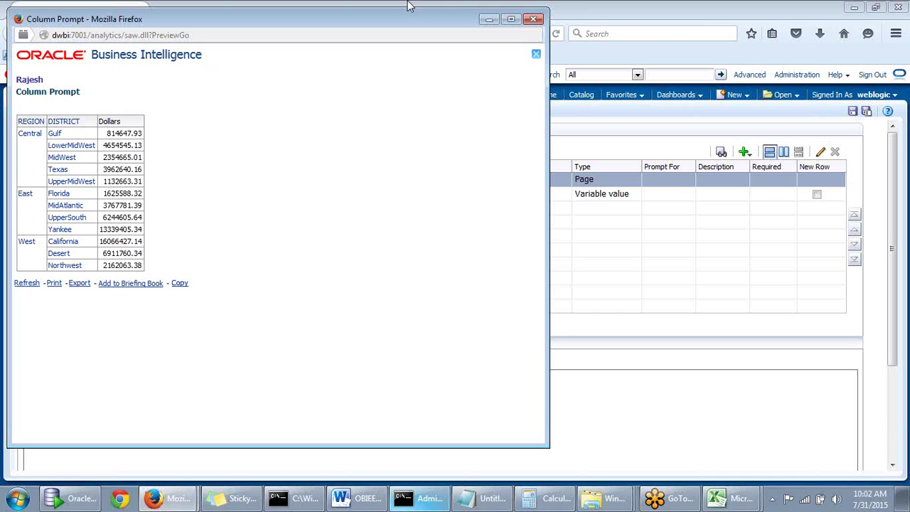
drag(439, 16, 503, 41)
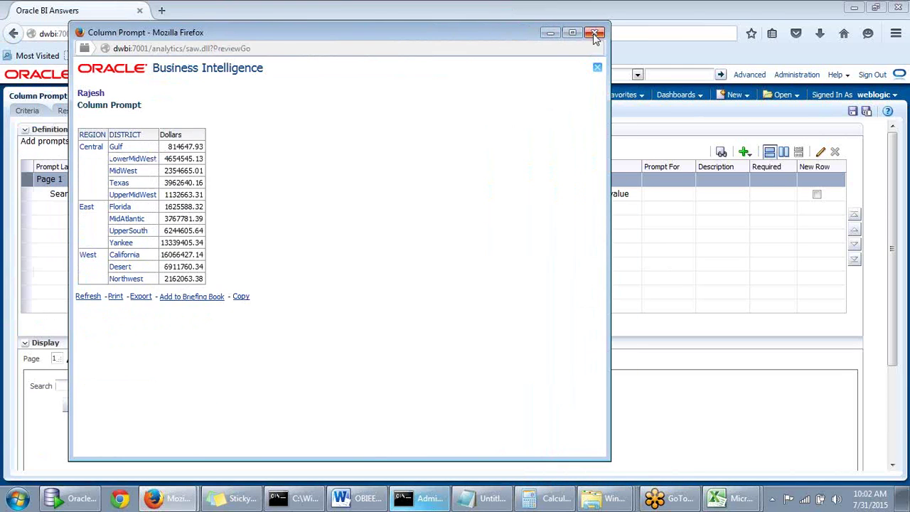
click(594, 32)
click(744, 151)
mouse_move(748, 169)
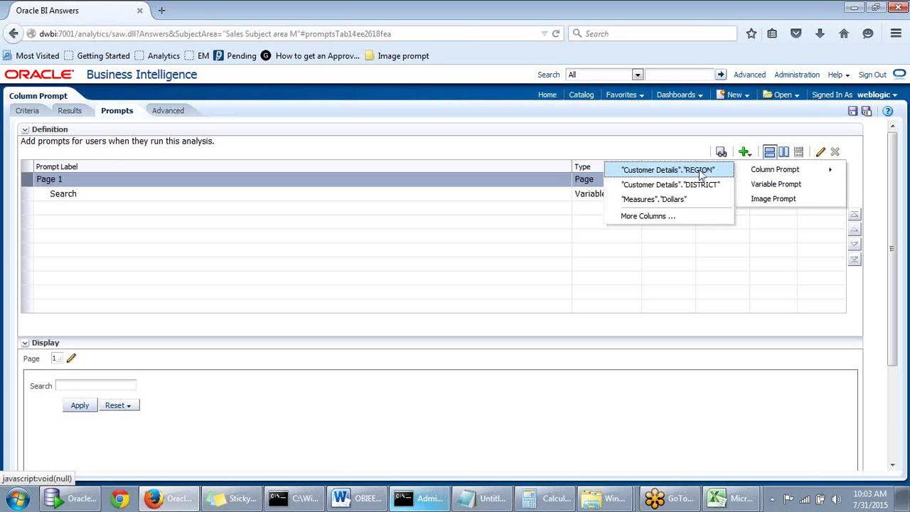
click(746, 152)
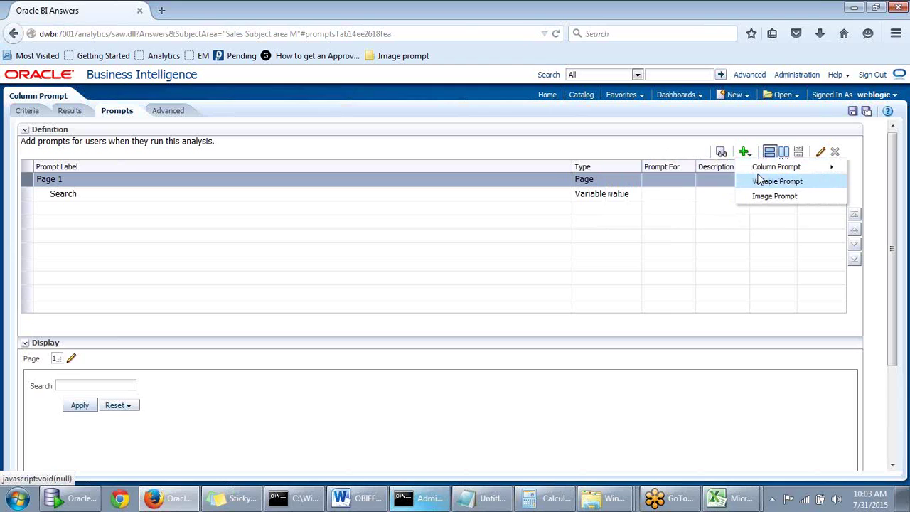
Leave the add-prompt menu and go back to Criteria with REGION, DISTRICT and Dollars
mouse_move(754, 168)
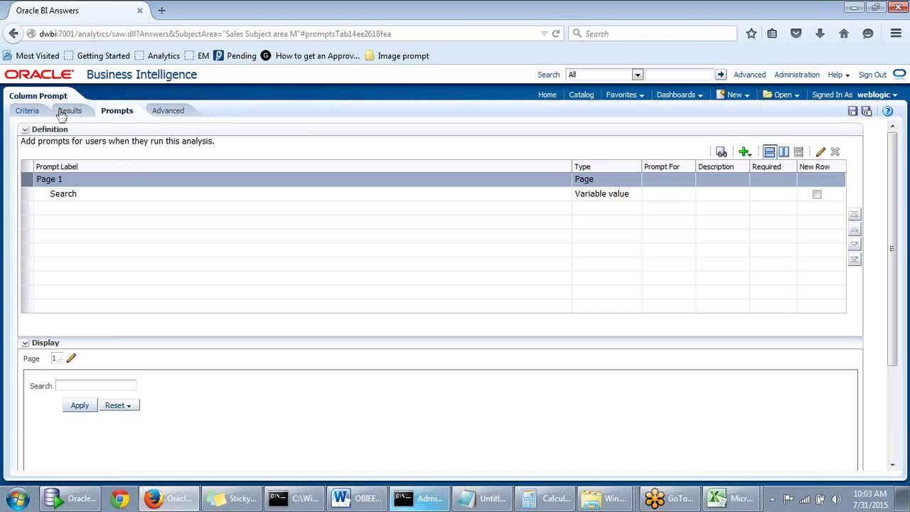
click(27, 111)
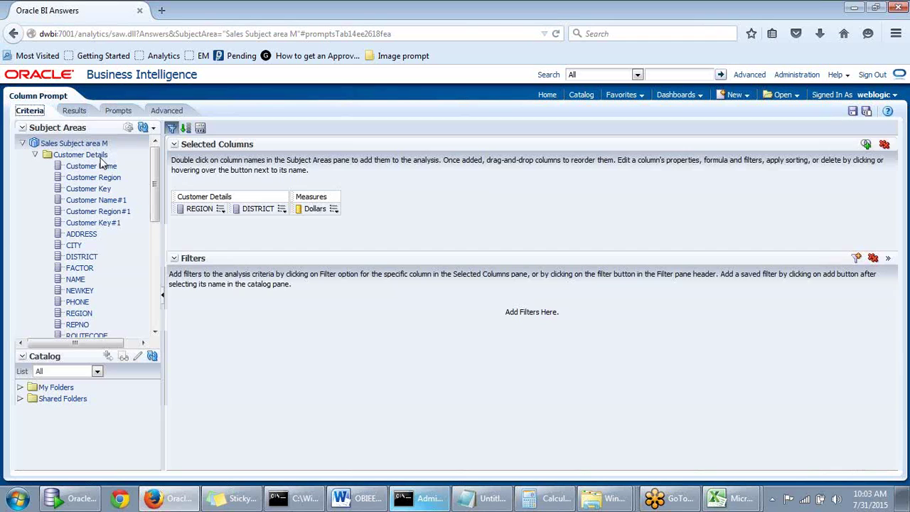
Create a new REGION filter with operator 'is equal to / is in'
click(221, 209)
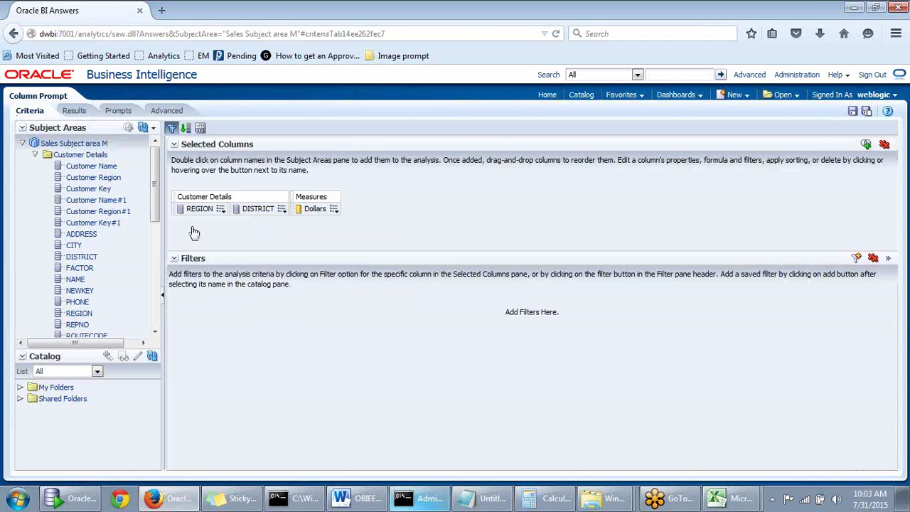
mouse_move(221, 210)
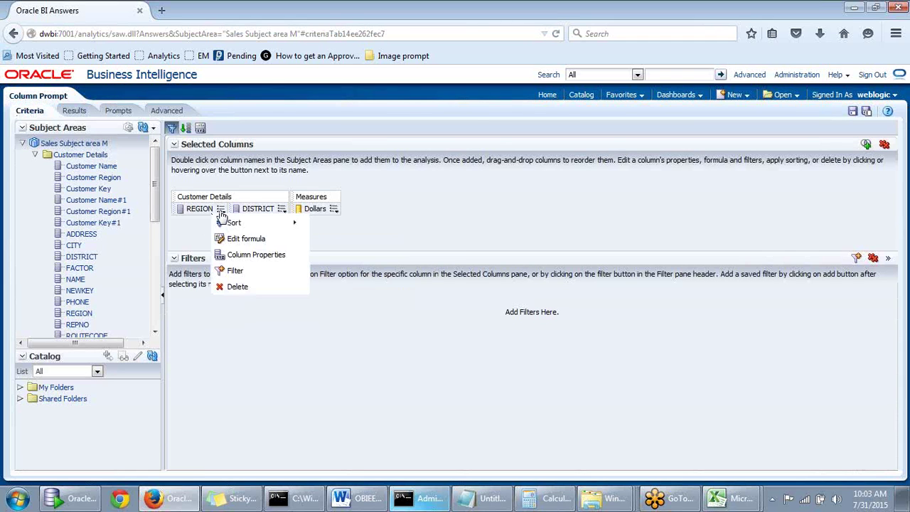
click(235, 272)
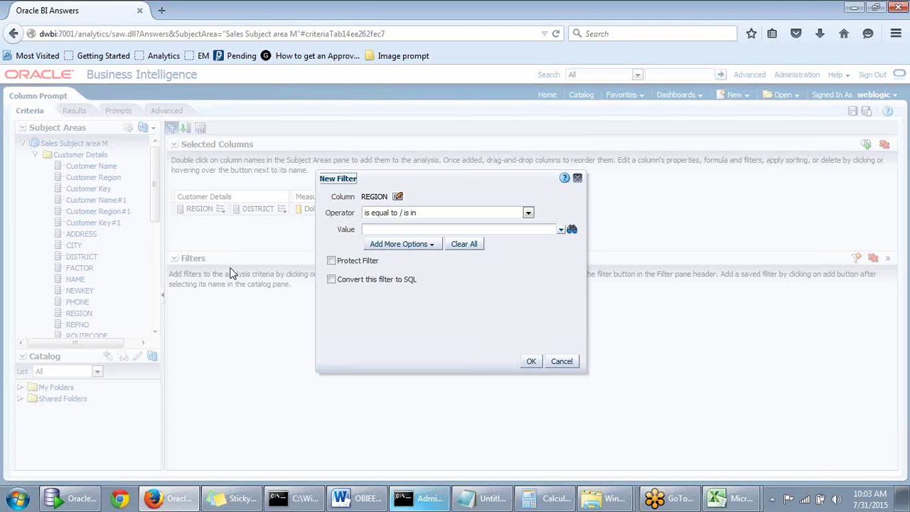
click(528, 213)
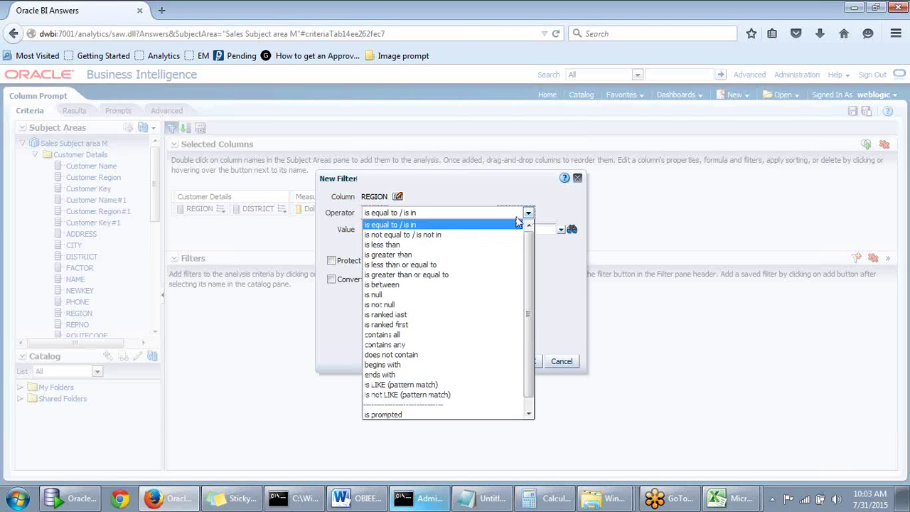
click(383, 415)
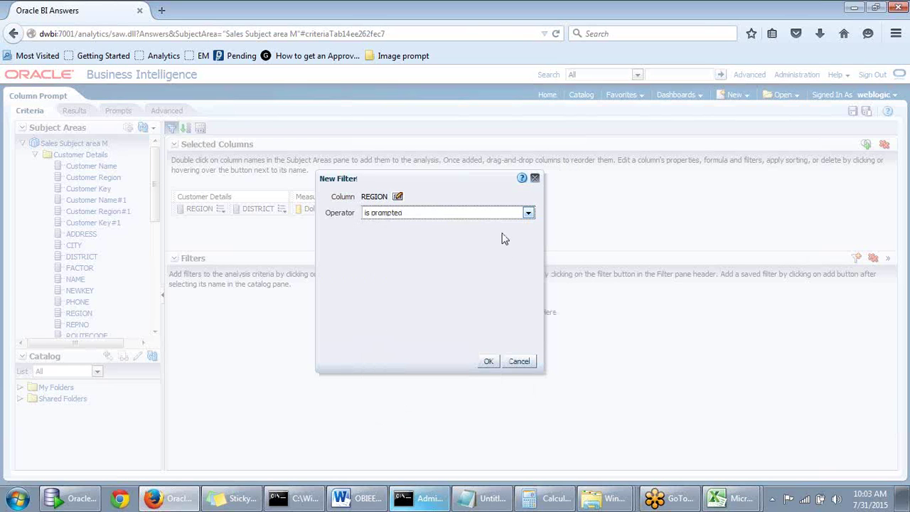
click(527, 213)
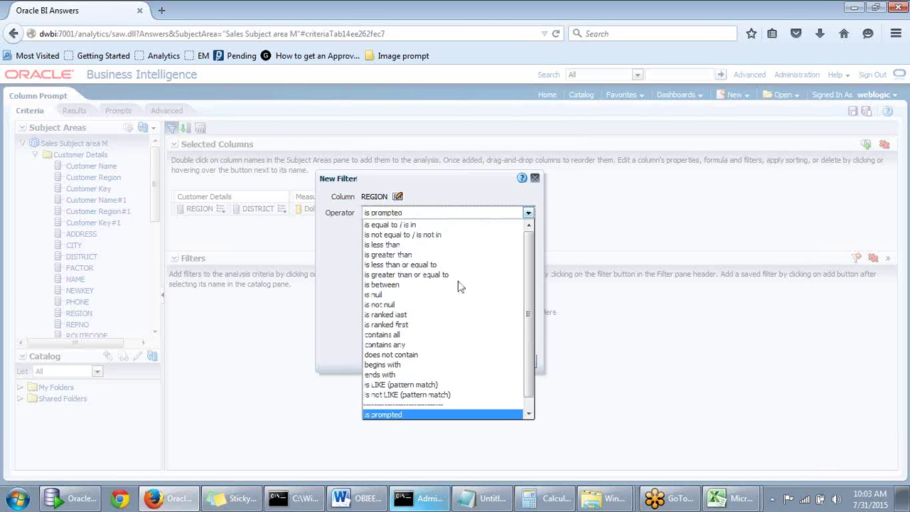
click(349, 285)
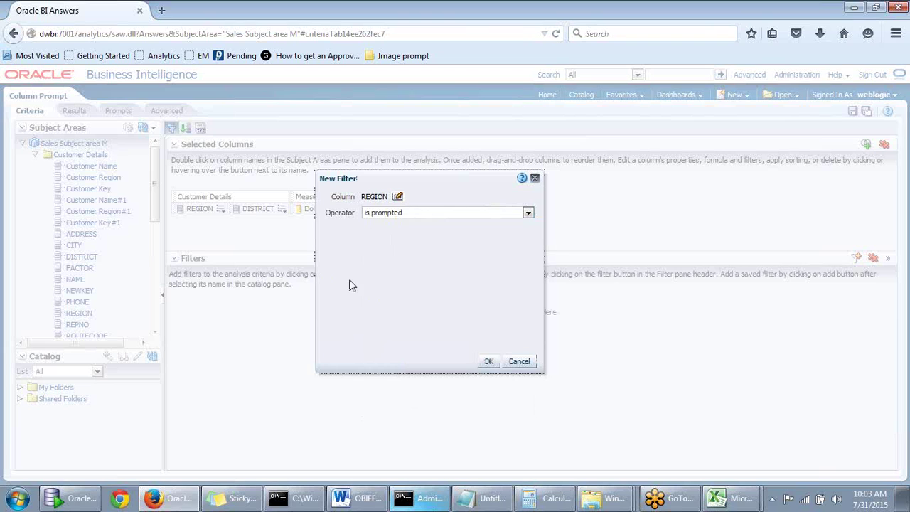
click(528, 214)
click(425, 226)
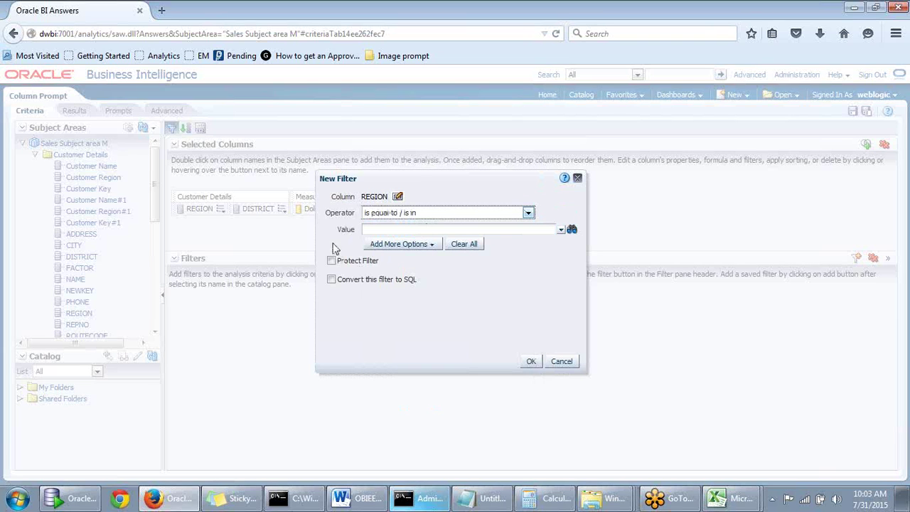
Compare REGION against presentation variable varprompt and save the filter
click(389, 245)
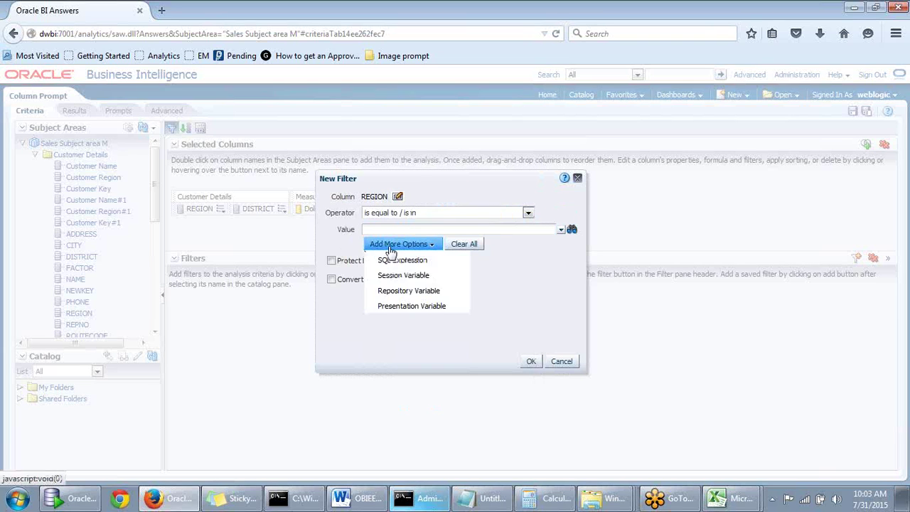
click(401, 306)
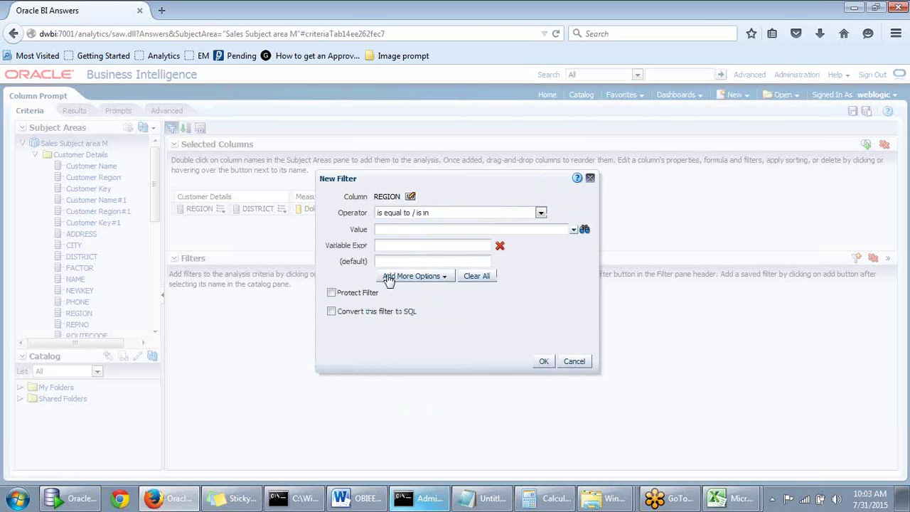
click(377, 246)
text(varprompt)
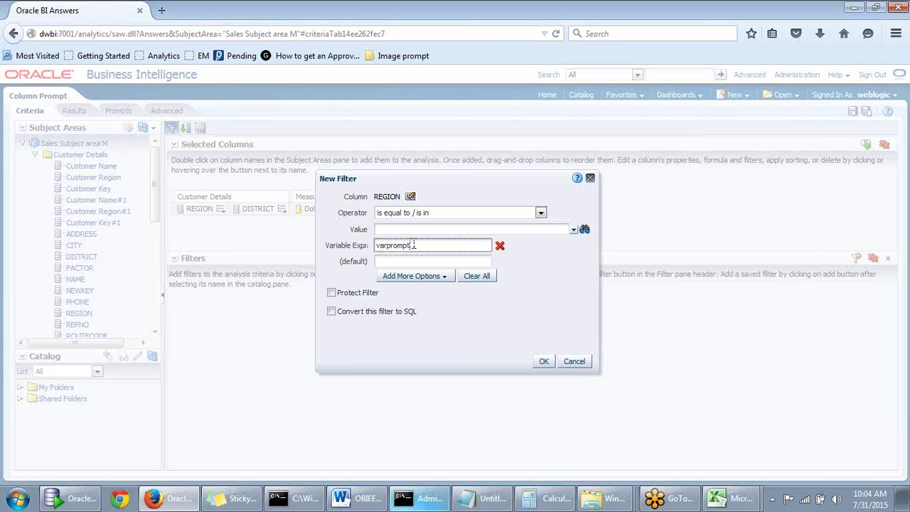
drag(420, 246, 355, 245)
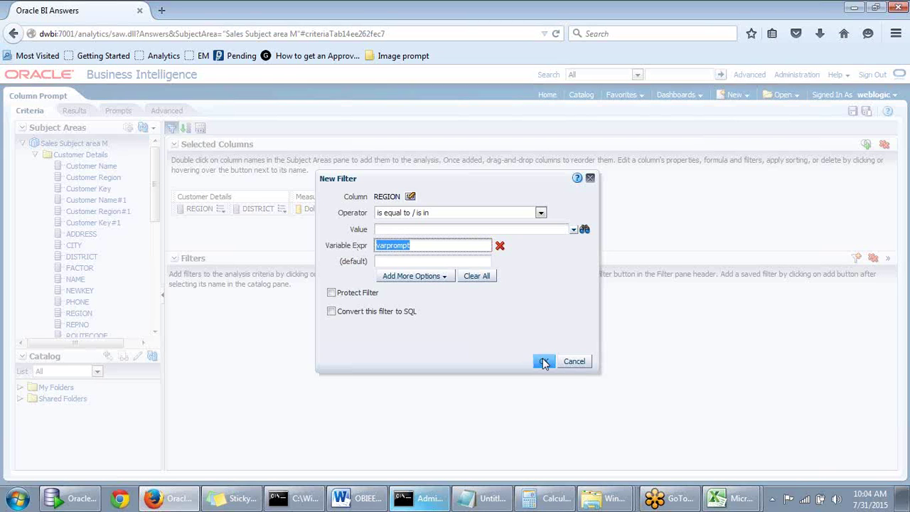
click(545, 362)
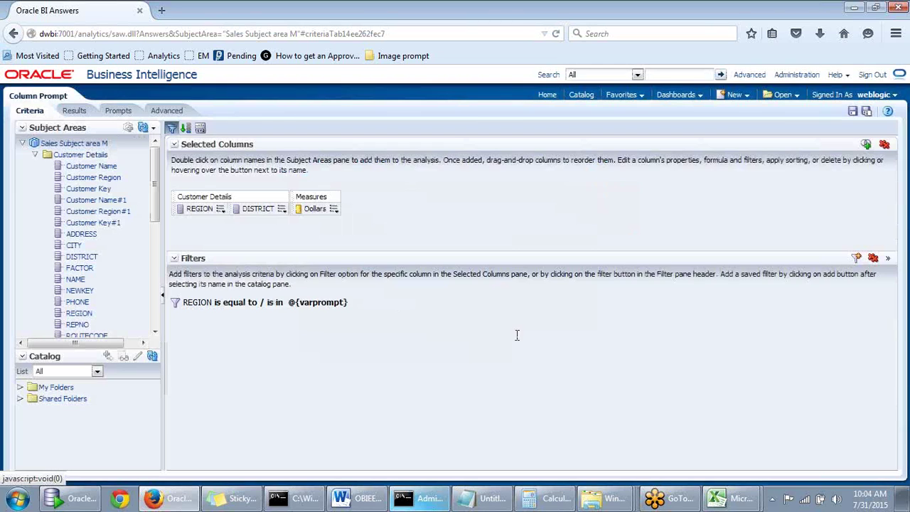
Confirm the filtered analysis returns No Results, then preview the Search prompt
click(78, 114)
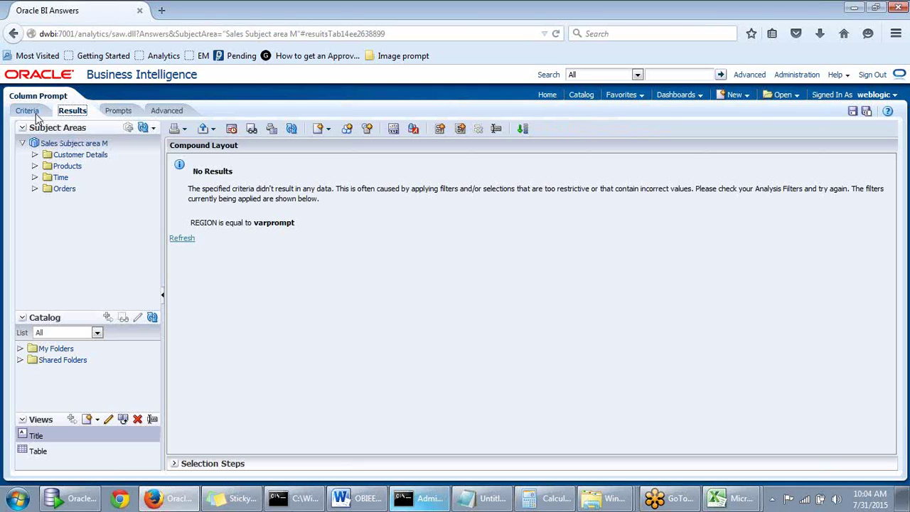
click(29, 111)
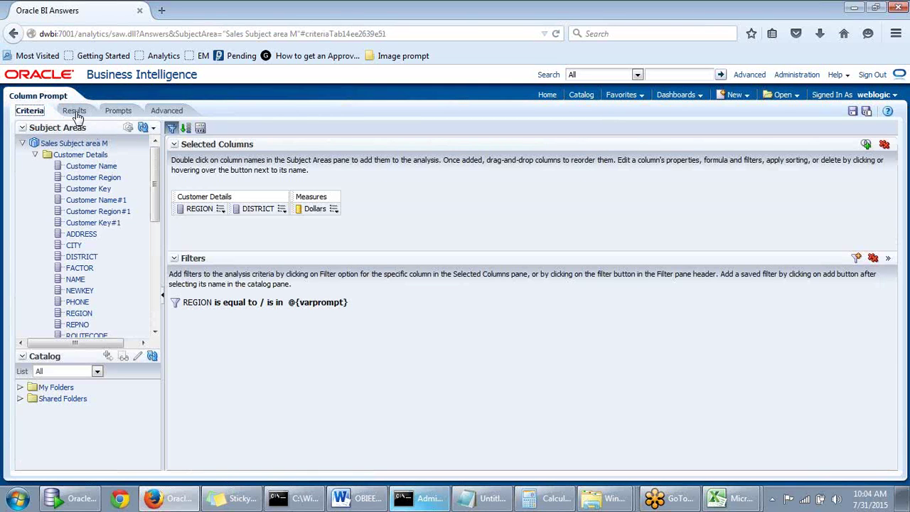
click(75, 111)
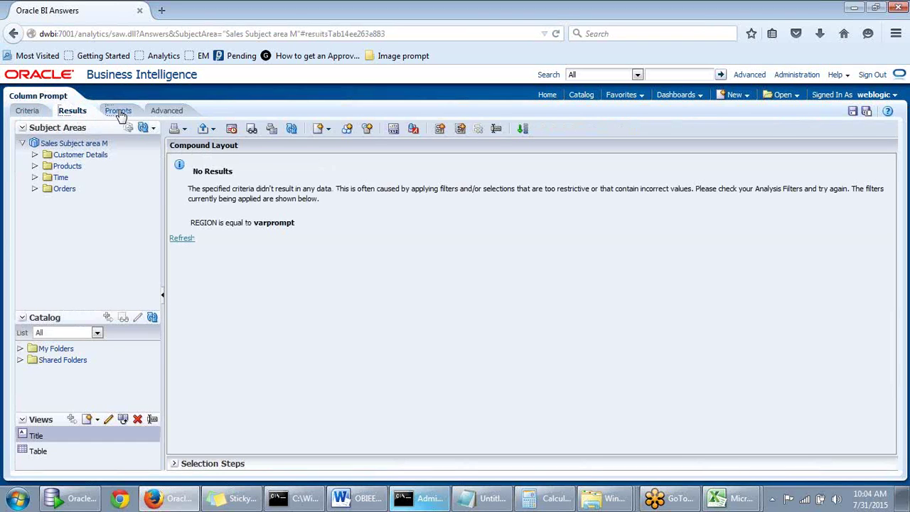
click(118, 111)
click(721, 152)
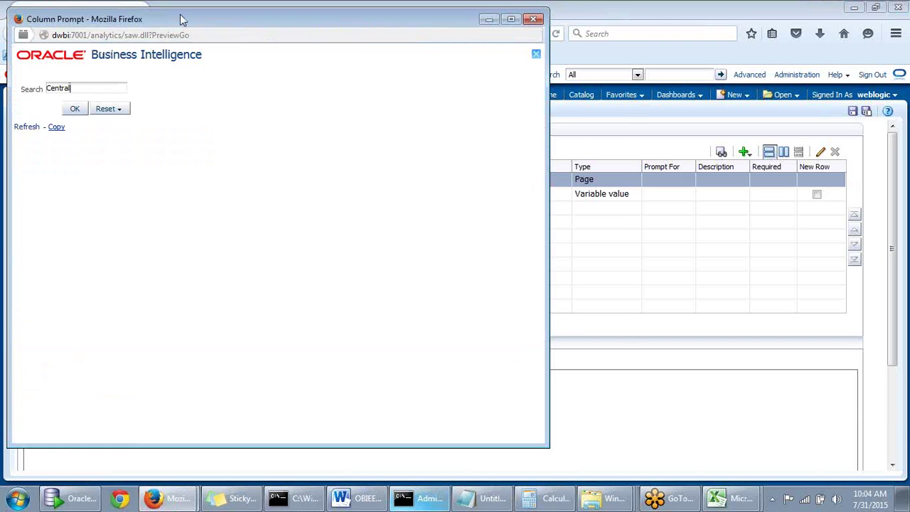
Run the prompt preview with Central in Search, then close it
drag(180, 19, 254, 25)
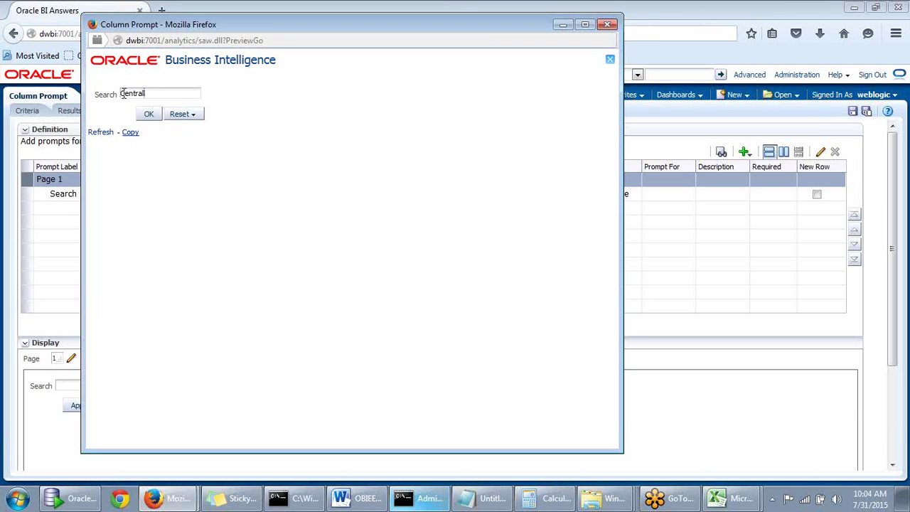
click(150, 116)
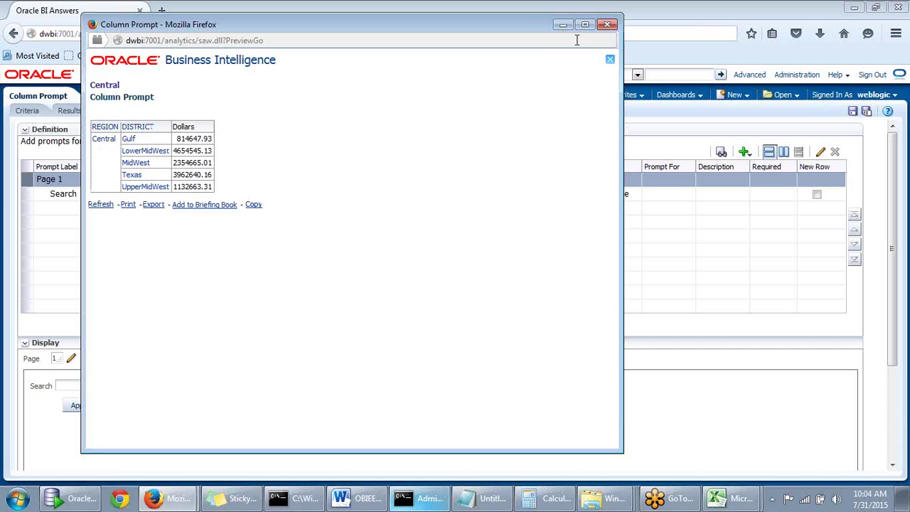
drag(519, 28, 531, 54)
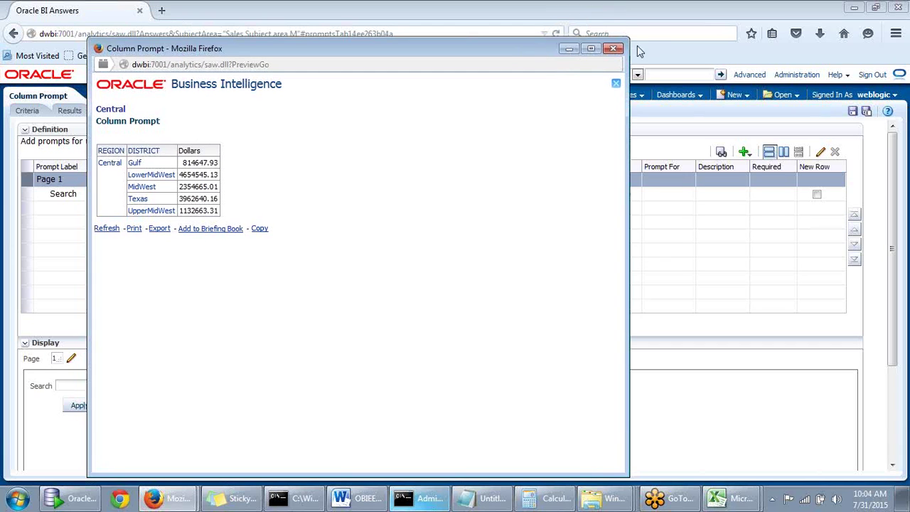
click(620, 50)
Preview again with lowercase central, see No Results, and close the preview window
click(720, 152)
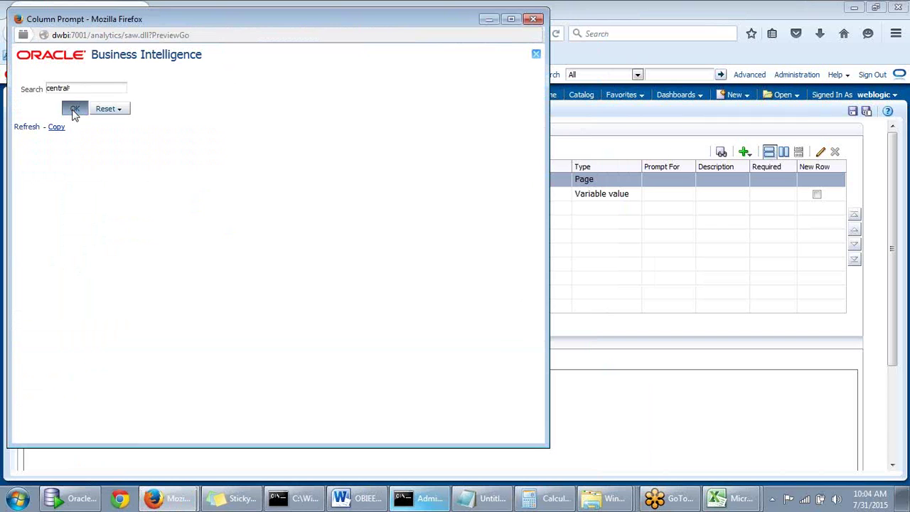
click(74, 109)
drag(403, 28, 546, 30)
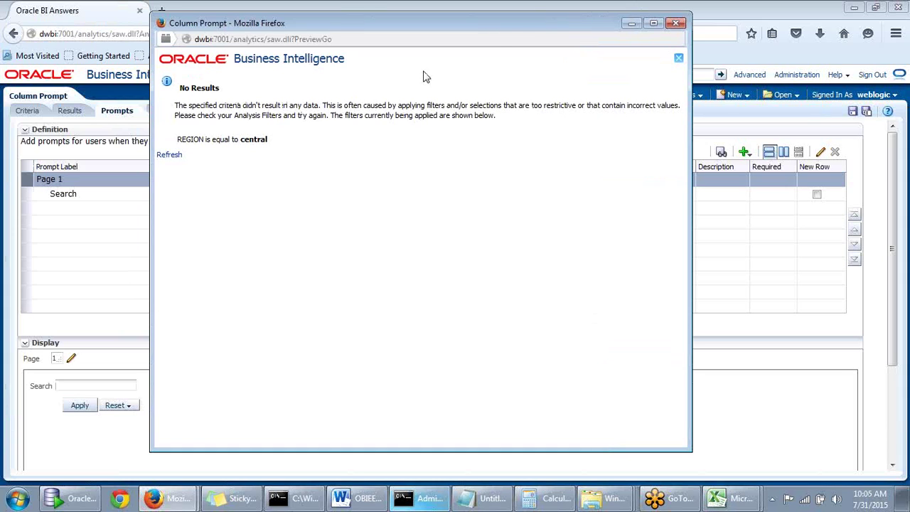
drag(507, 31, 520, 56)
click(675, 39)
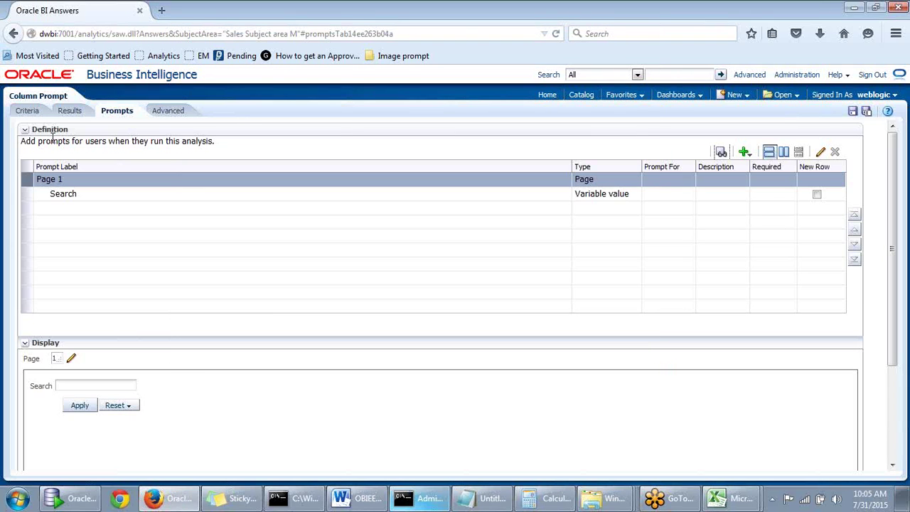
Back on Criteria, review the REGION = @{varprompt} filter, then start another REGION filter
click(14, 117)
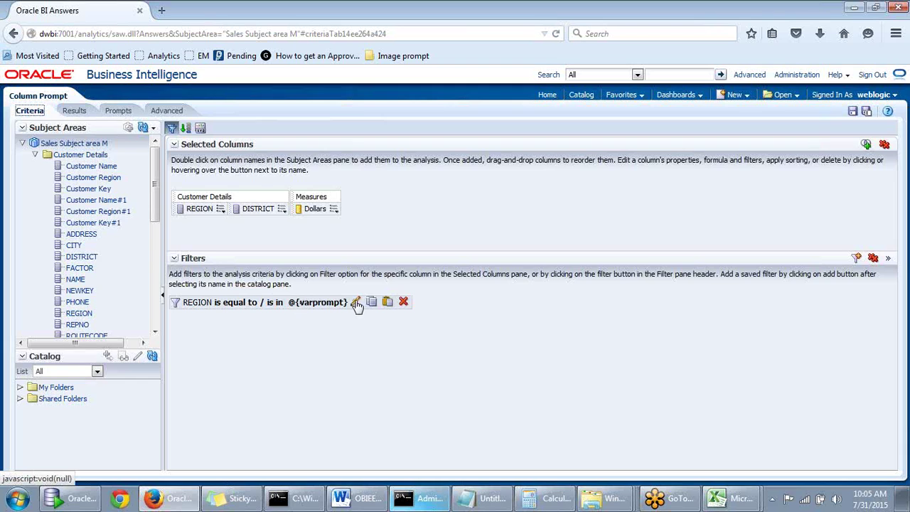
click(355, 302)
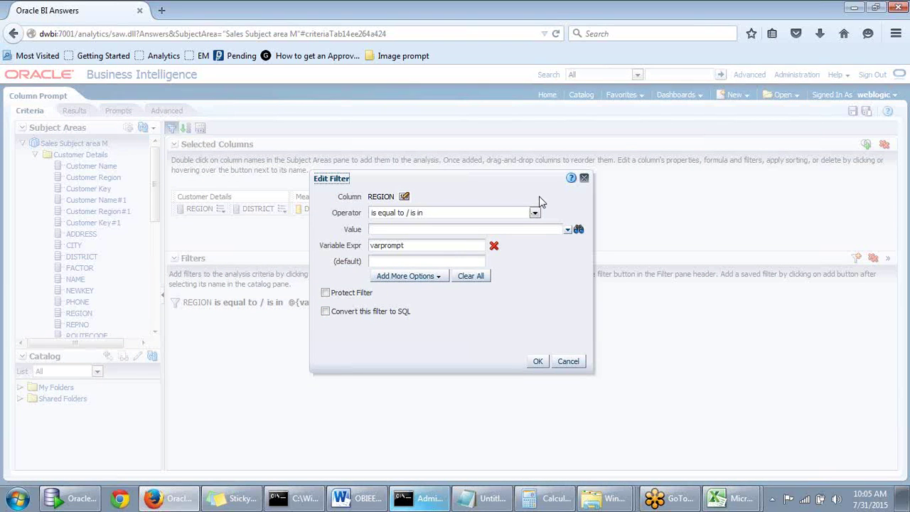
click(584, 177)
click(221, 209)
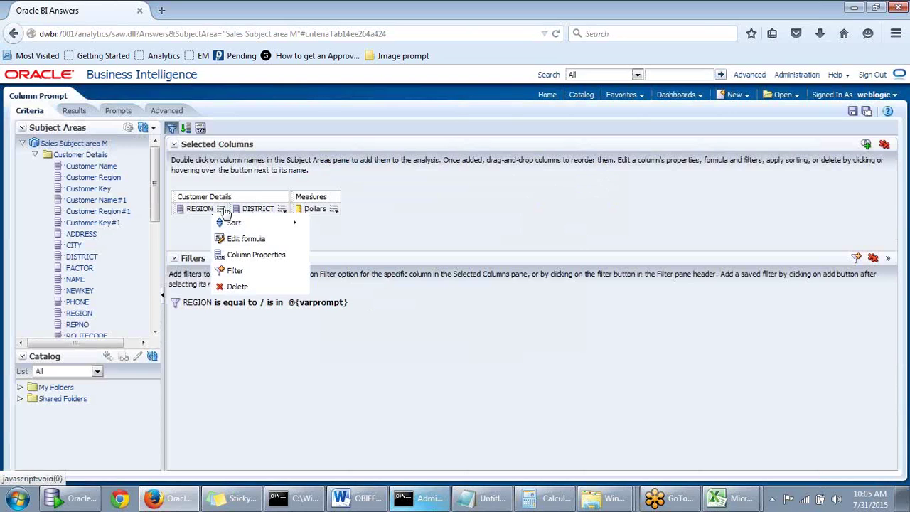
mouse_move(231, 224)
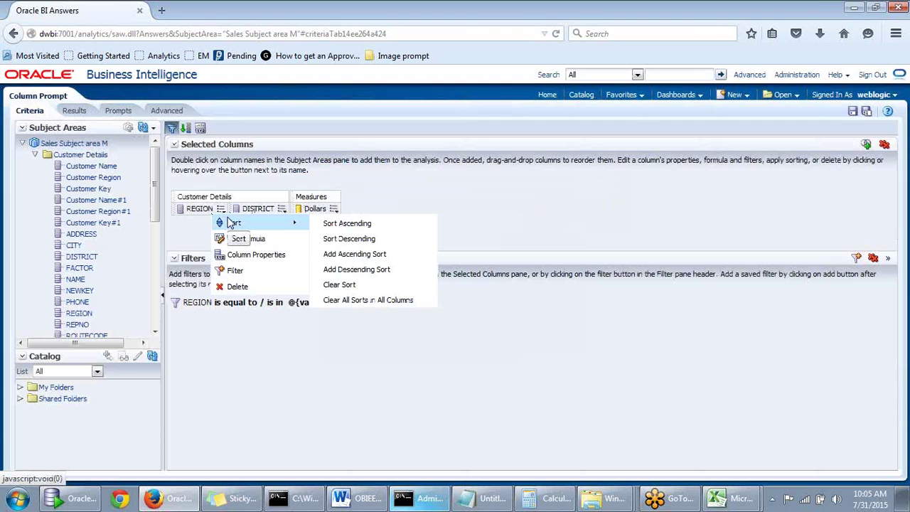
click(231, 271)
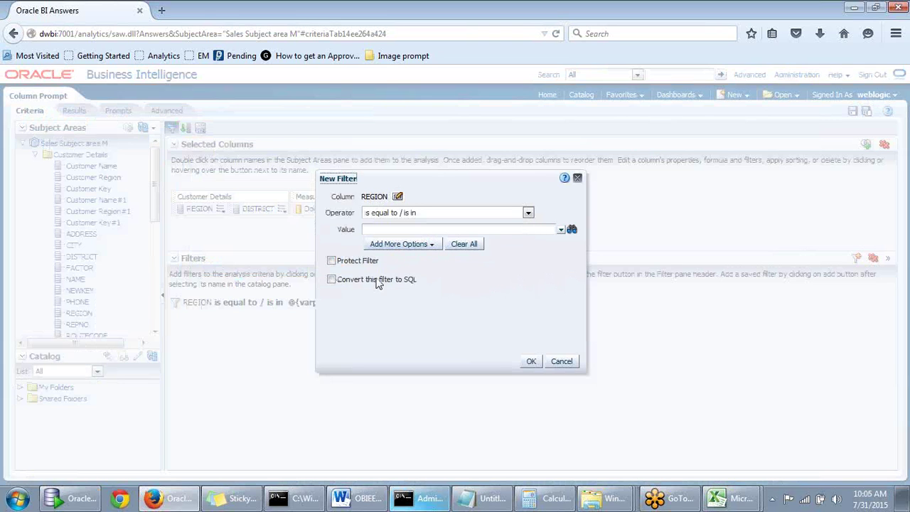
Convert the new filter to SQL and open its Advanced SQL Filter editor
click(402, 246)
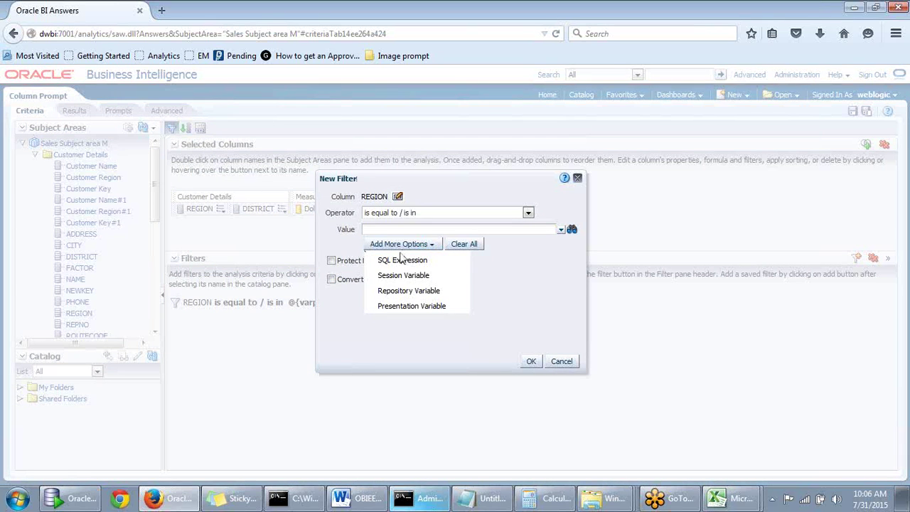
click(332, 280)
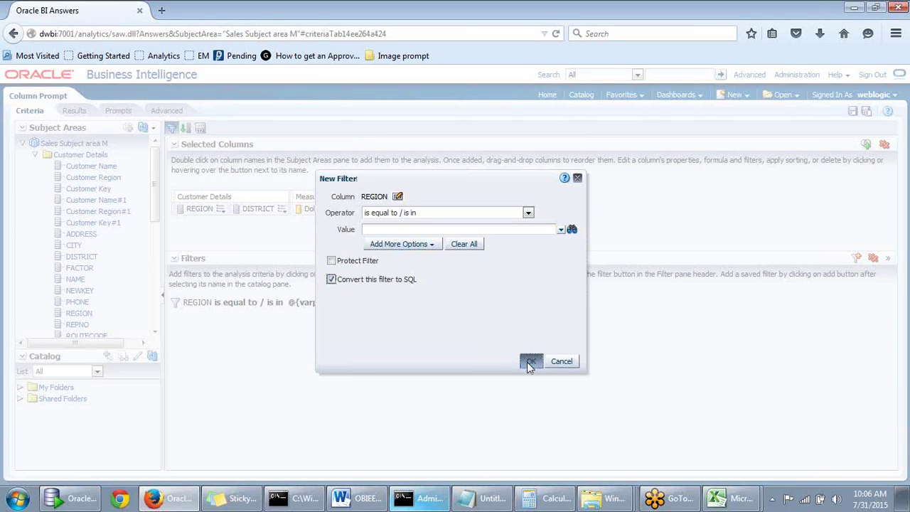
click(531, 362)
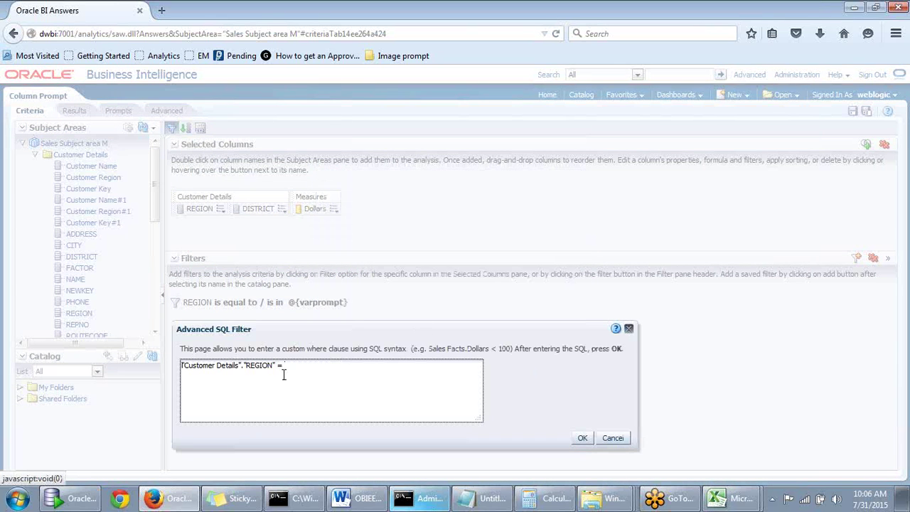
Rewrite the expression as Upper("Customer Details"."REGION") = '@{varprompt}' and save it
drag(301, 349, 299, 371)
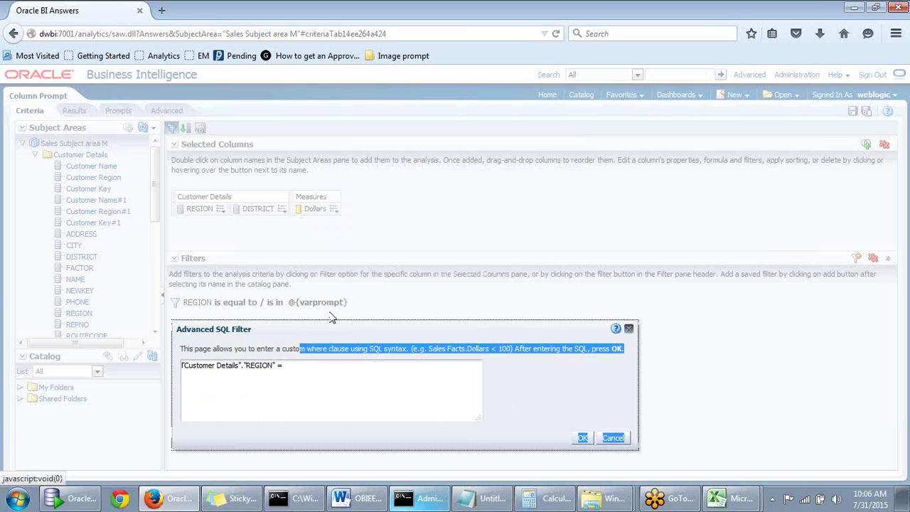
click(299, 369)
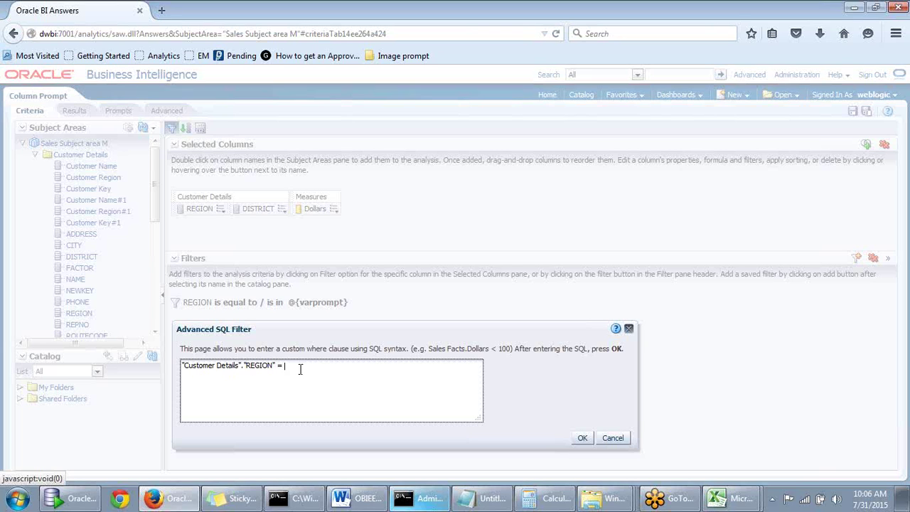
click(182, 367)
text(Upper()
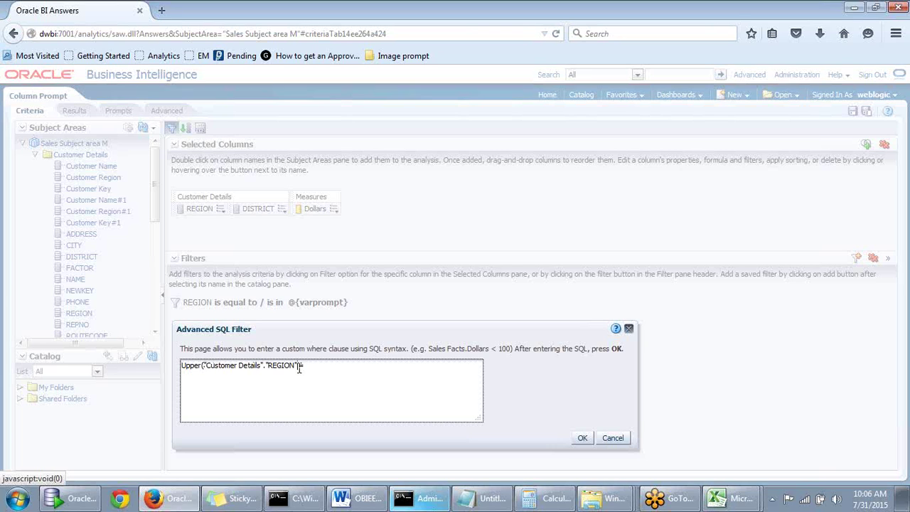
text())
click(313, 365)
text('@{})
key(Left)
text(varprompt)
text(')
click(583, 438)
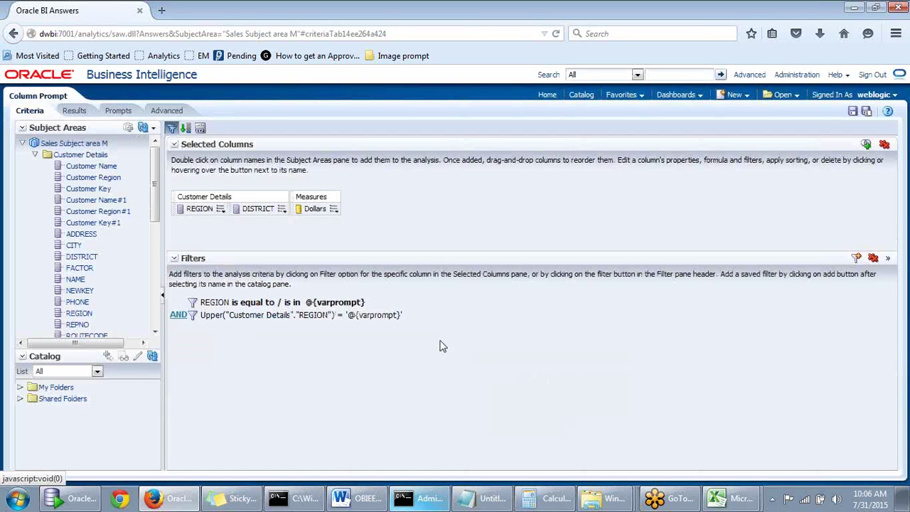
Delete the original 'REGION is equal to @{varprompt}' filter from the Filters pane
mouse_move(399, 313)
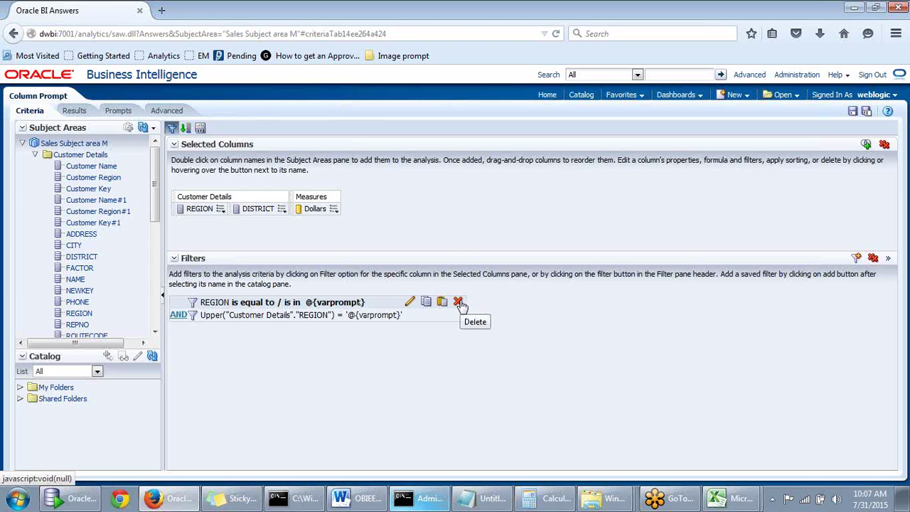
mouse_move(459, 303)
click(459, 303)
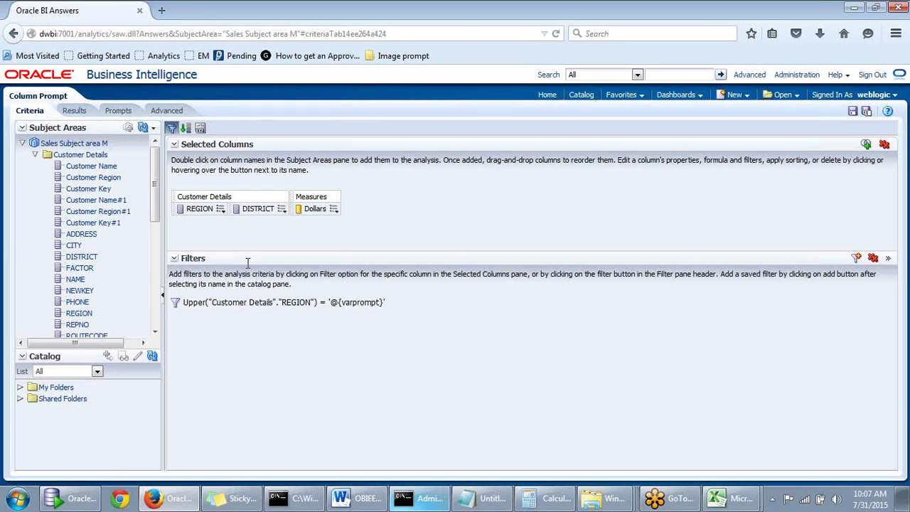
mouse_move(259, 307)
Preview the Search prompt with CENTRAL, review the Central districts' Dollars, then close it
click(126, 112)
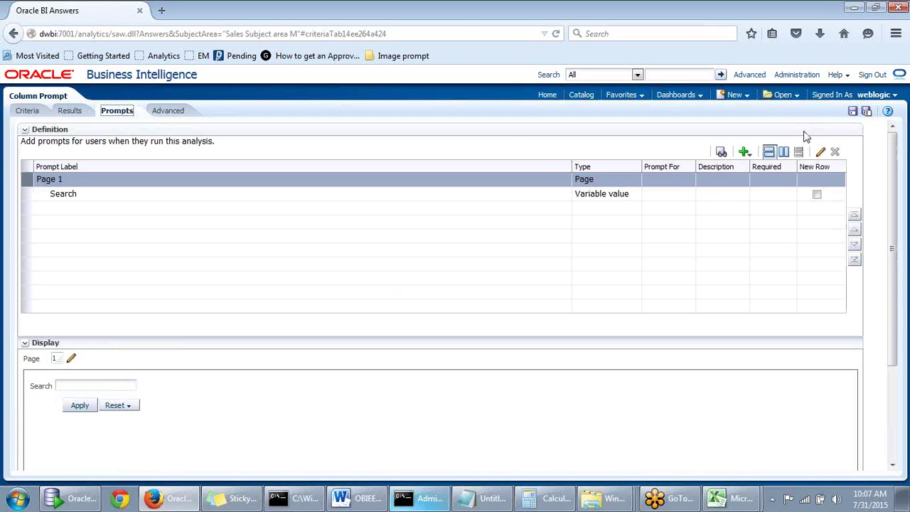
click(721, 151)
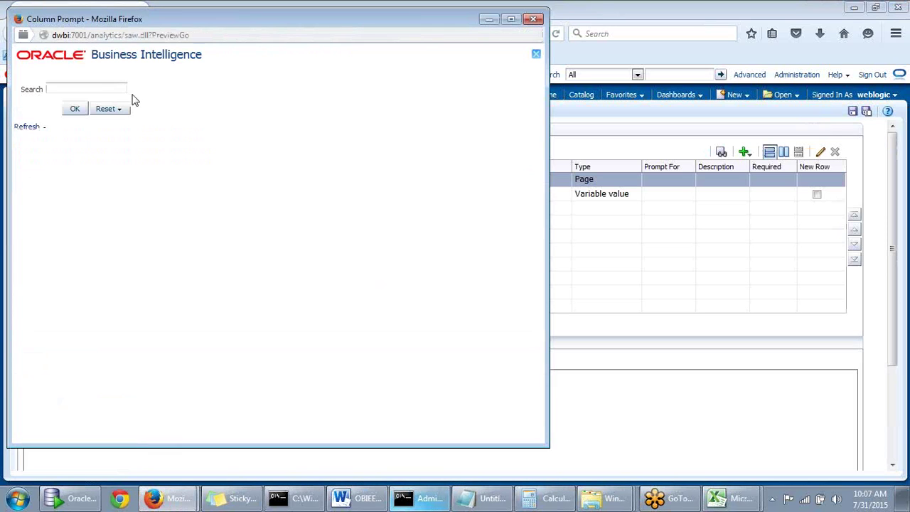
text(CENTRAL)
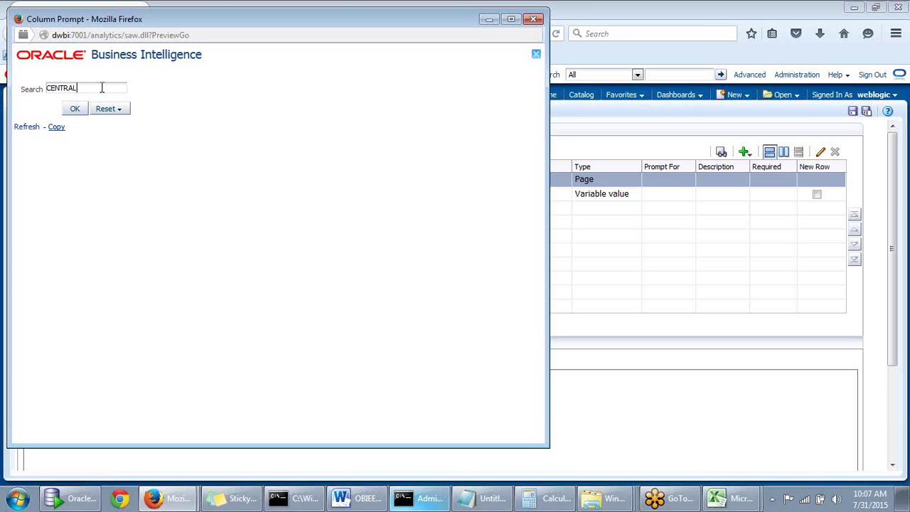
click(74, 110)
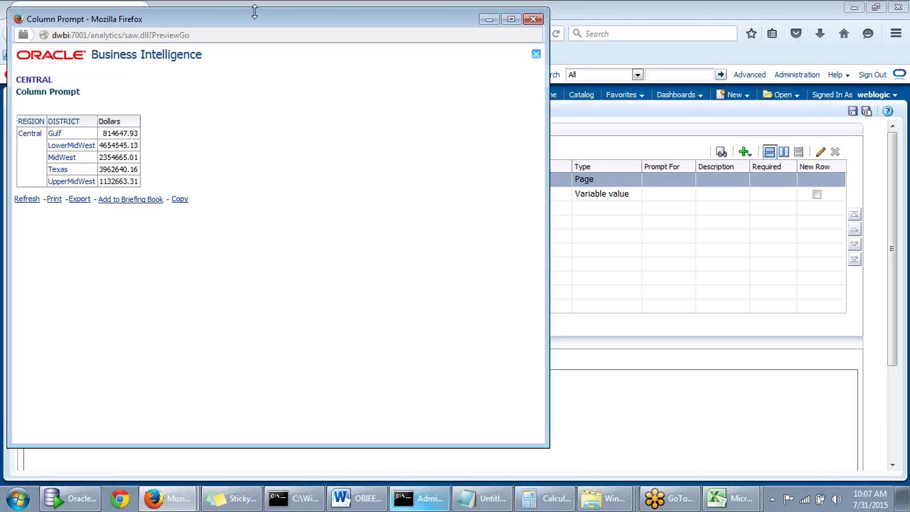
drag(250, 21, 352, 34)
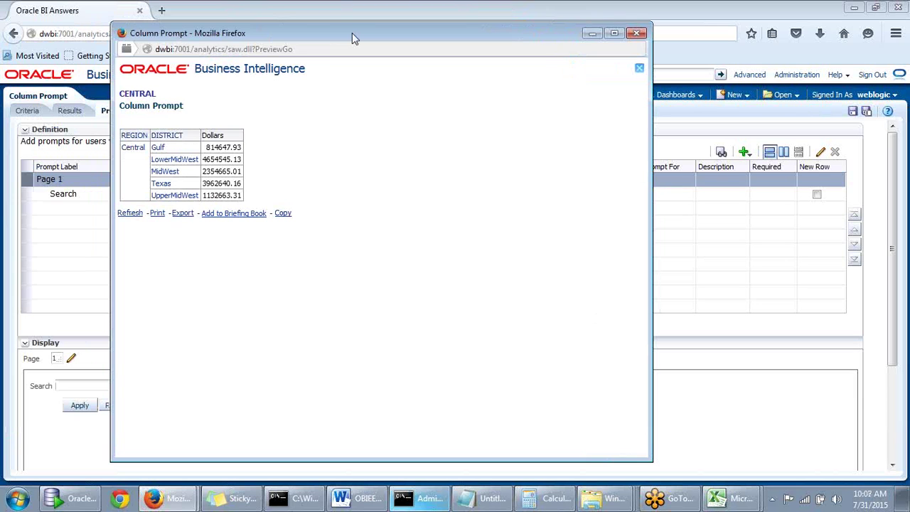
drag(352, 32, 392, 48)
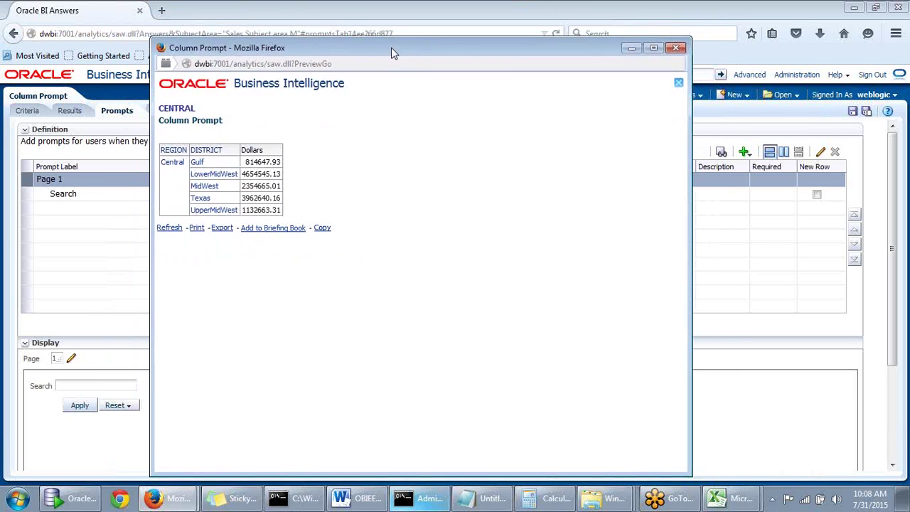
click(676, 47)
Preview the prompt with mixed-case 'cEnTral' and close the No Results popup
click(721, 152)
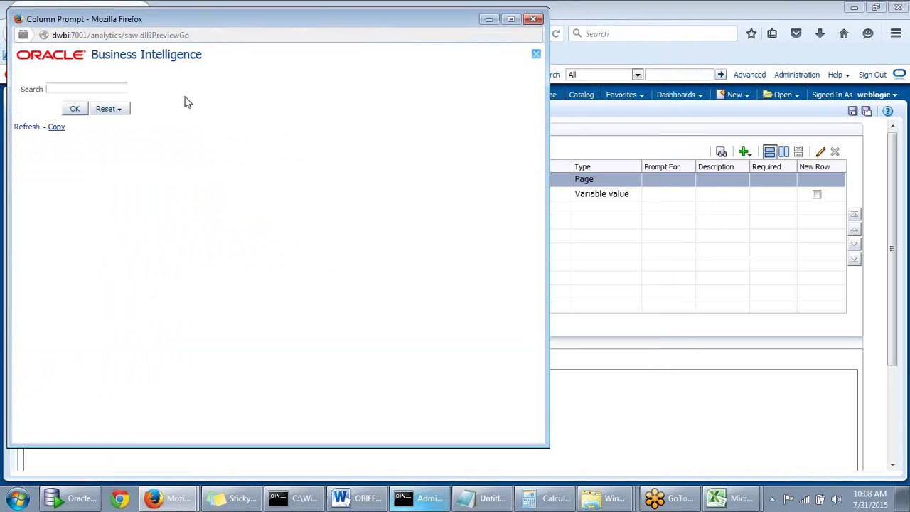
text(Ce)
key(BackSpace)
text(enTral)
click(75, 109)
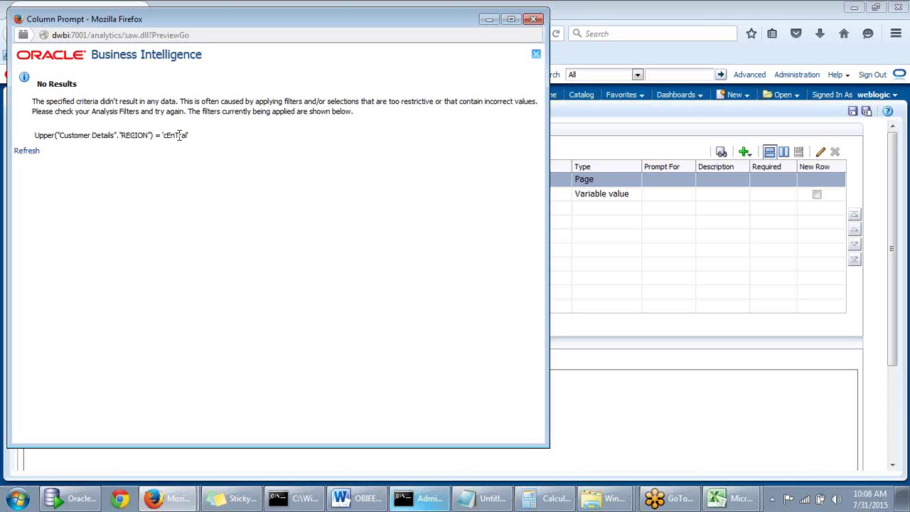
click(534, 20)
Preview the prompt with uppercase 'CENTRAL' and close the results
click(721, 151)
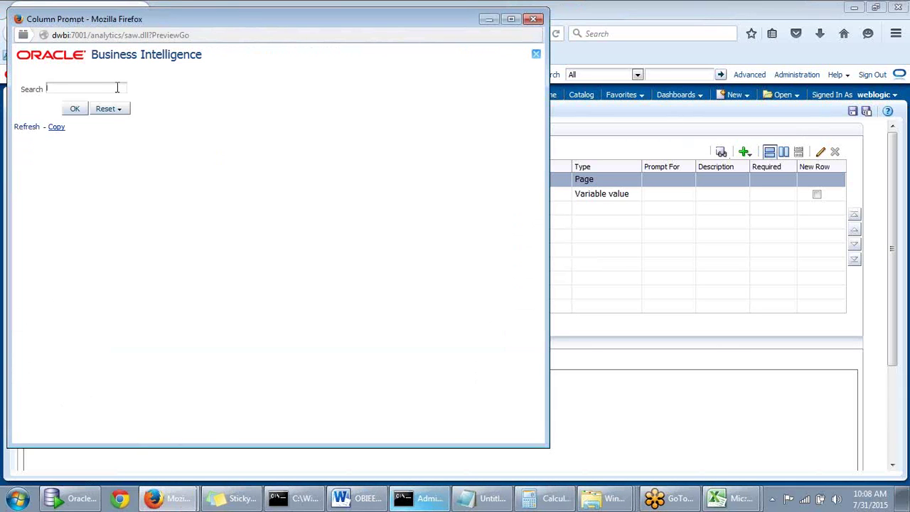
text(CENTRAL)
click(75, 108)
click(534, 20)
Preview the prompt with lowercase 'central' and close the No Results popup
click(721, 152)
text(CENTRAL)
double_click(100, 86)
key(BackSpace)
text(central)
click(73, 112)
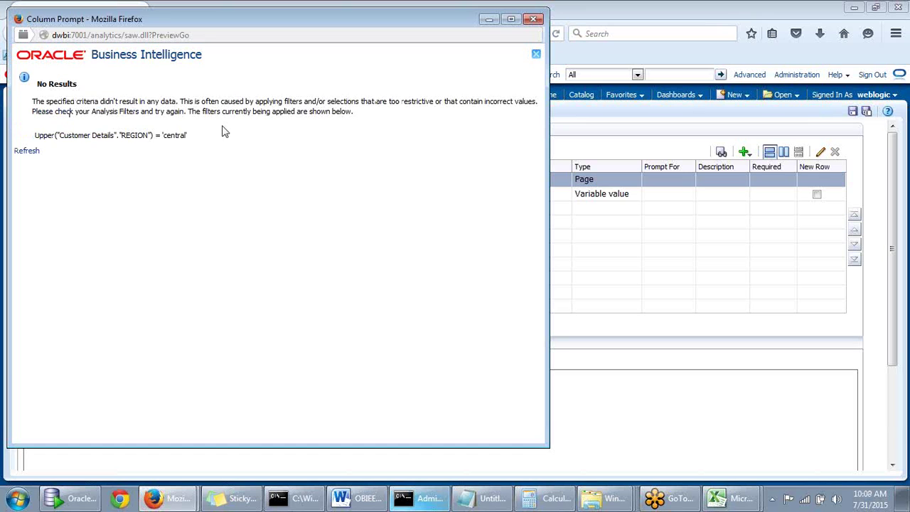
click(533, 19)
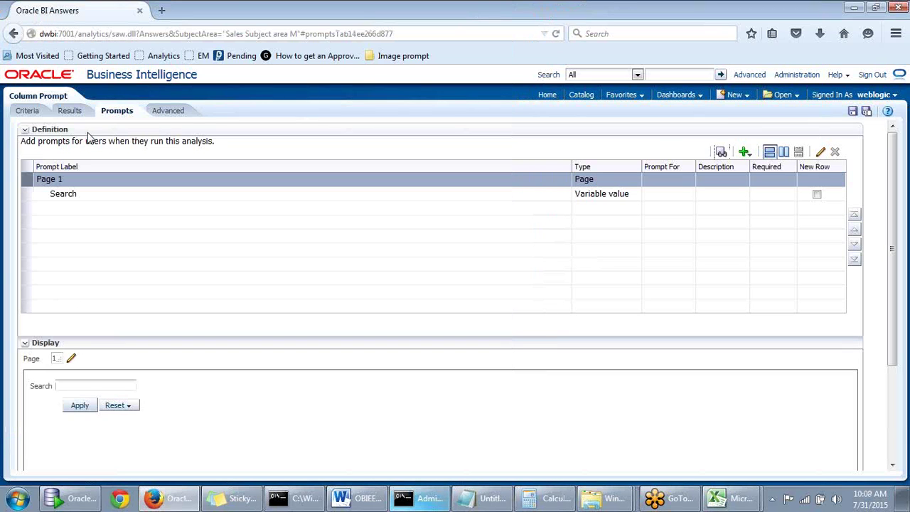
Change the SQL filter to Upper("Customer Details"."REGION") = upper('@{varprompt}') and save it
click(29, 112)
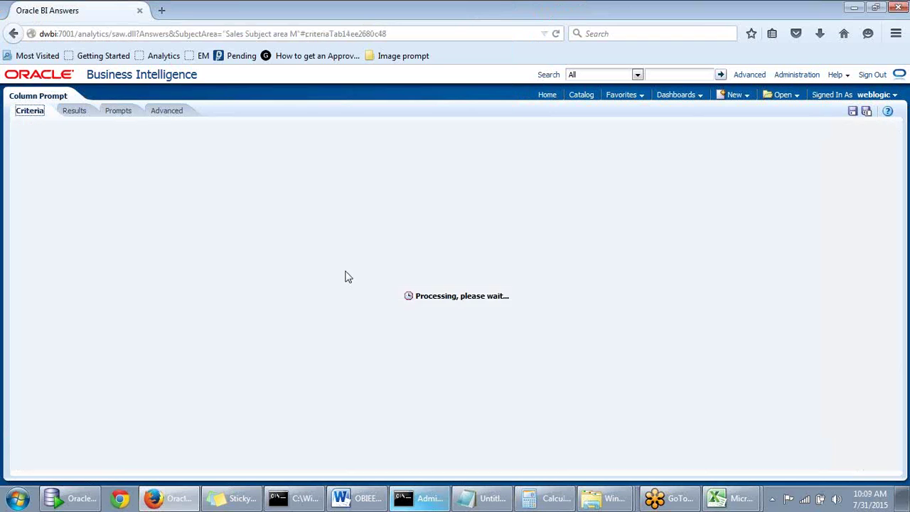
click(393, 303)
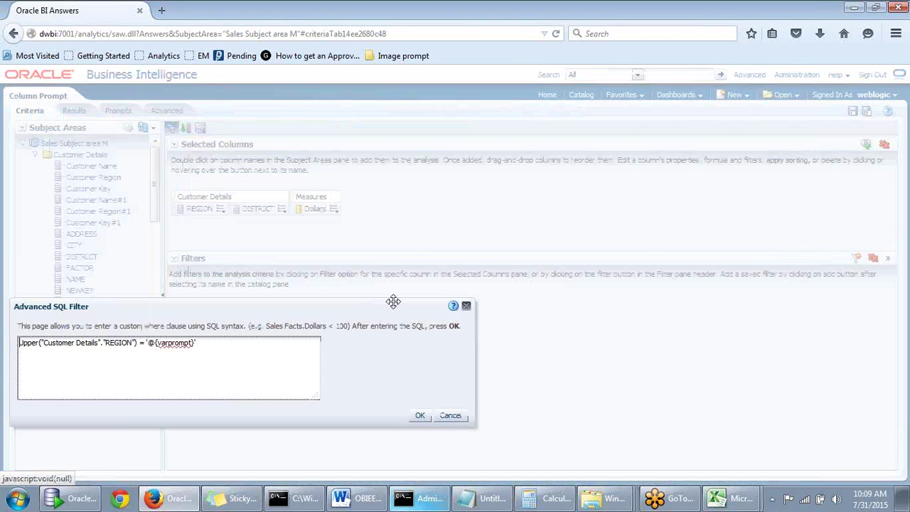
mouse_move(300, 311)
mouse_down()
mouse_move(502, 306)
mouse_move(299, 319)
mouse_up()
click(216, 343)
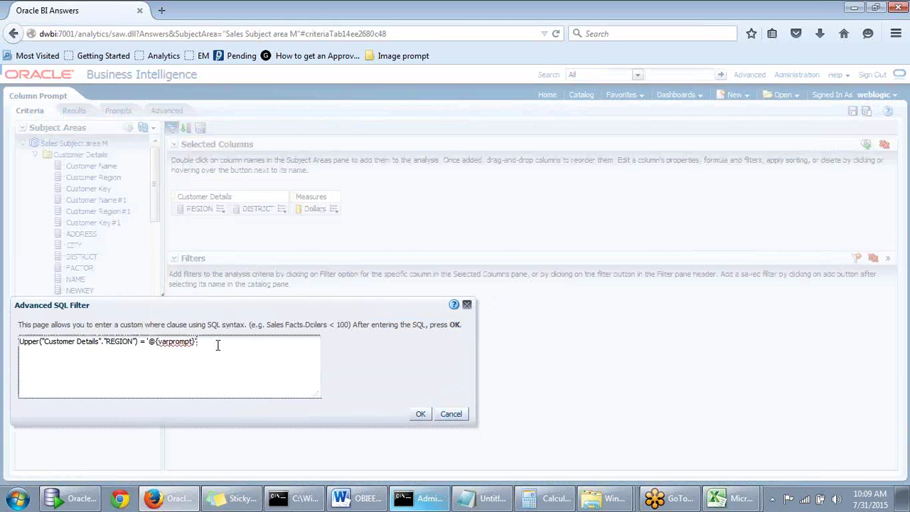
drag(166, 305, 166, 304)
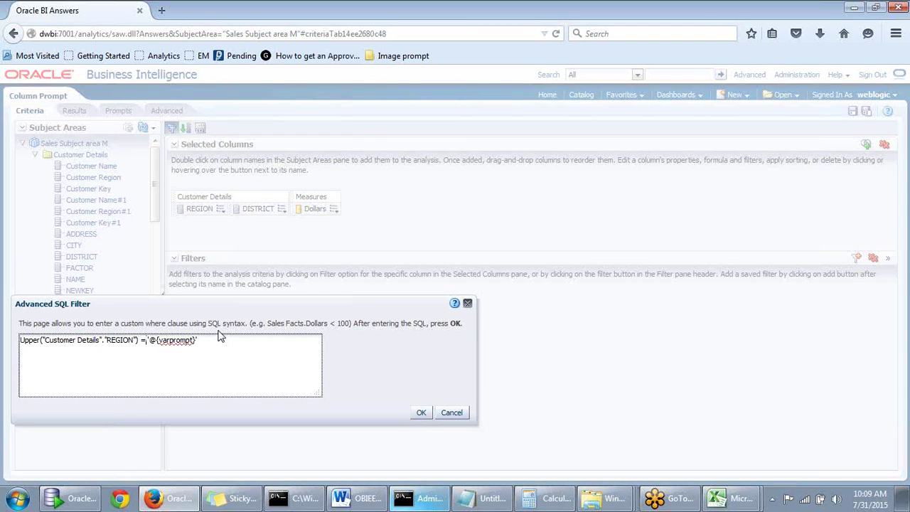
text(upper()
click(220, 340)
text())
text())
click(421, 413)
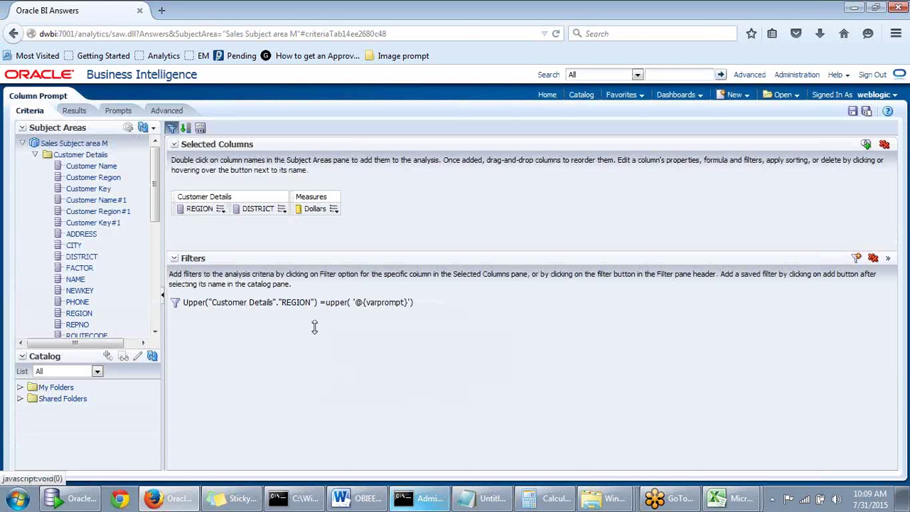
Check the empty analysis results, then switch to the Prompts tab
click(76, 111)
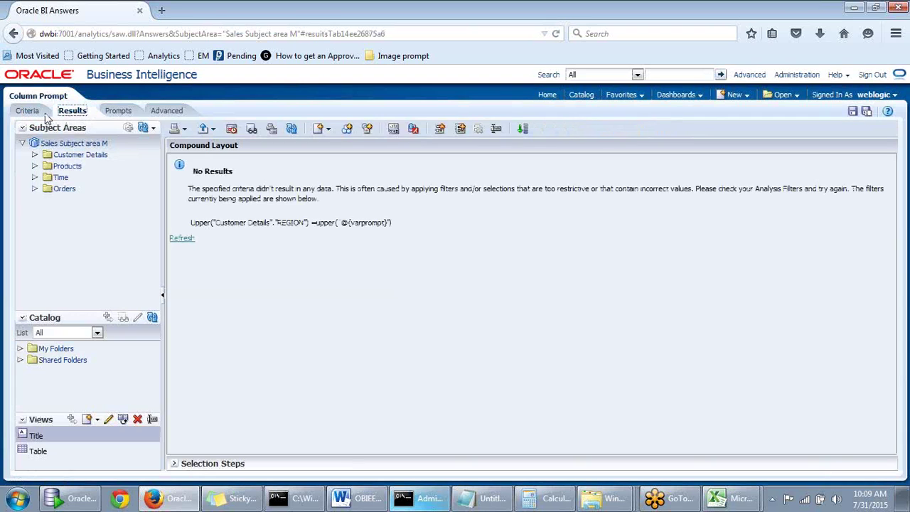
click(31, 111)
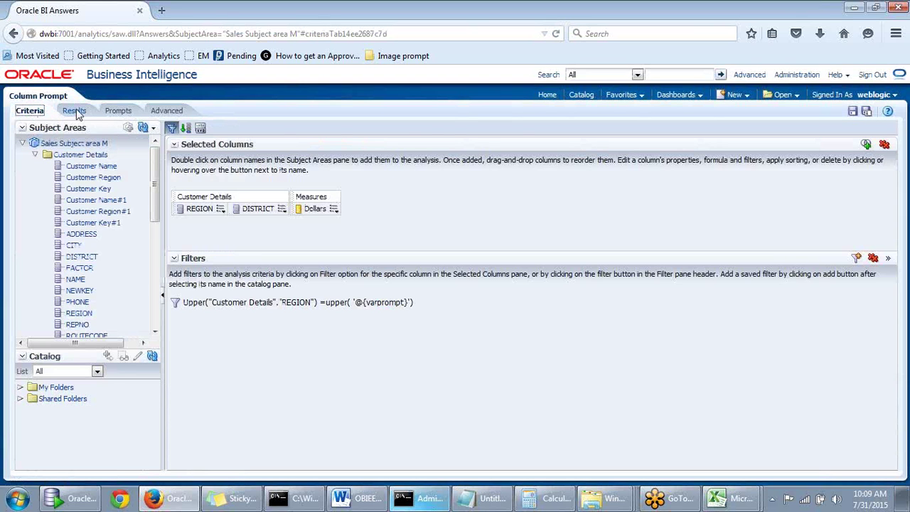
click(74, 112)
click(34, 112)
click(117, 111)
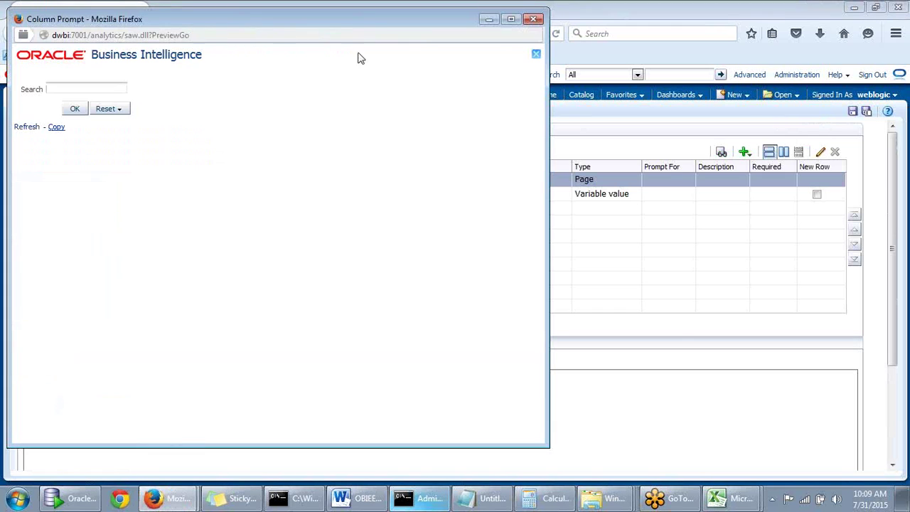
Search the prompt preview for 'CeNtRal', review Central's five districts, then close it
drag(369, 25, 496, 33)
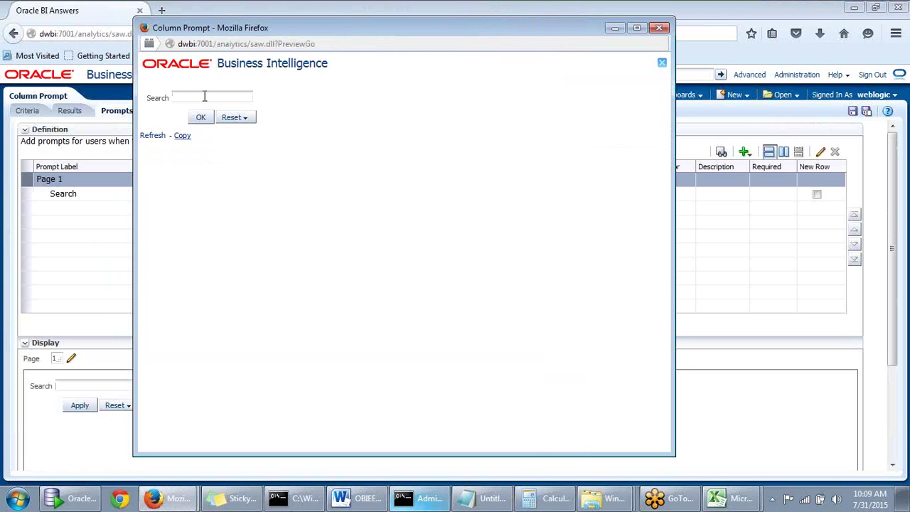
text(Ce)
text(Nt)
text(Ra)
text(u)
key(BackSpace)
text(l)
click(200, 117)
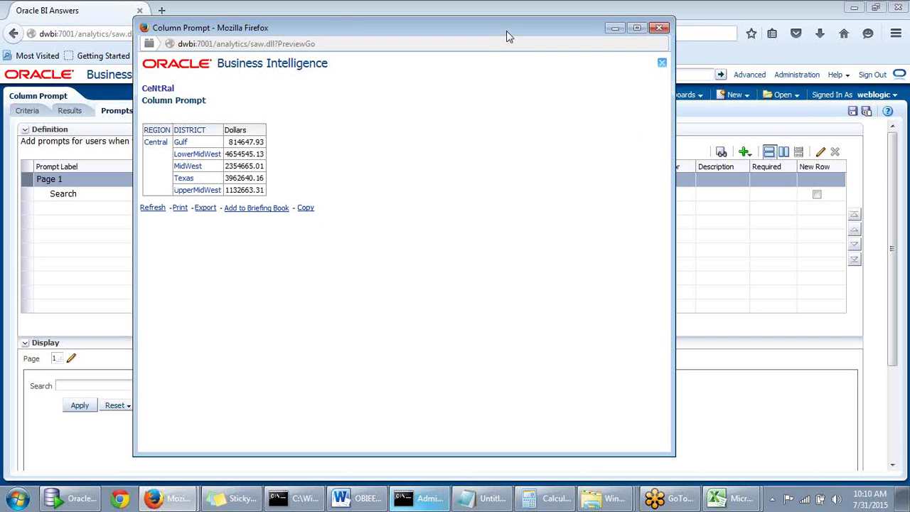
drag(508, 35, 524, 45)
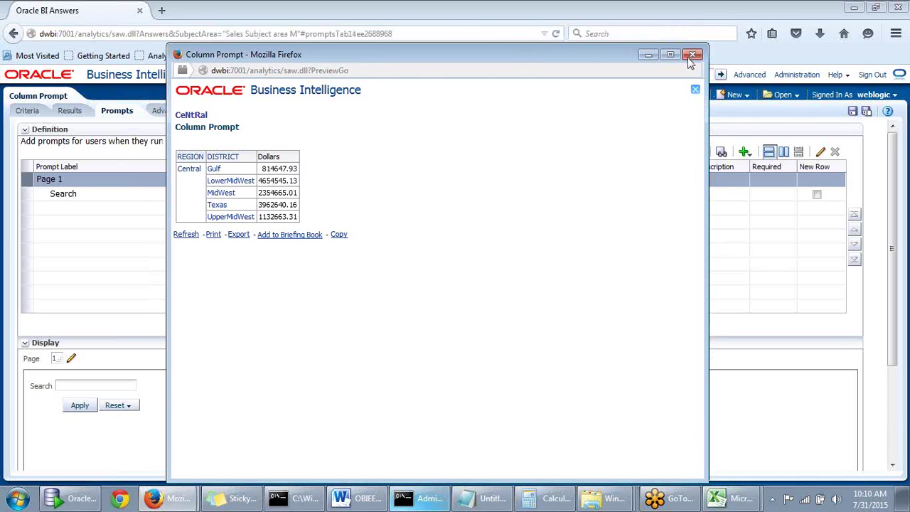
click(690, 59)
Reopen the prompt preview and close it again without searching
click(721, 154)
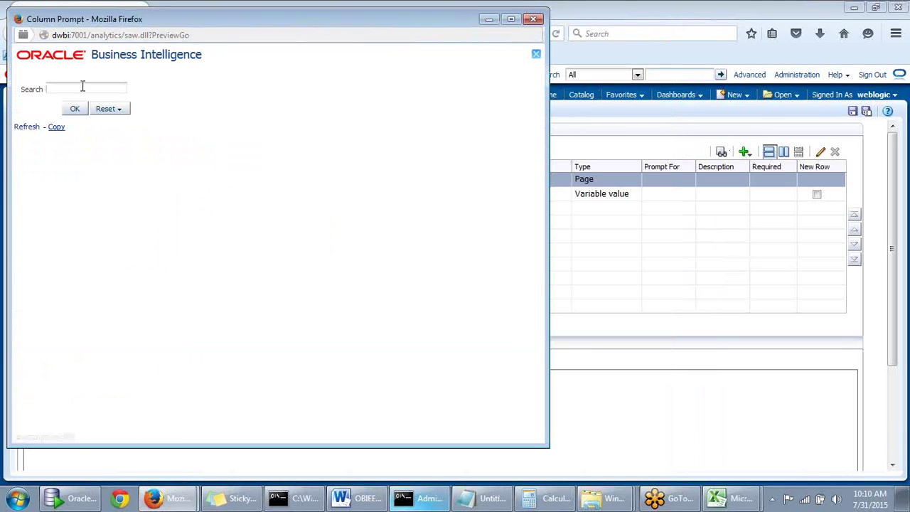
drag(270, 24, 315, 36)
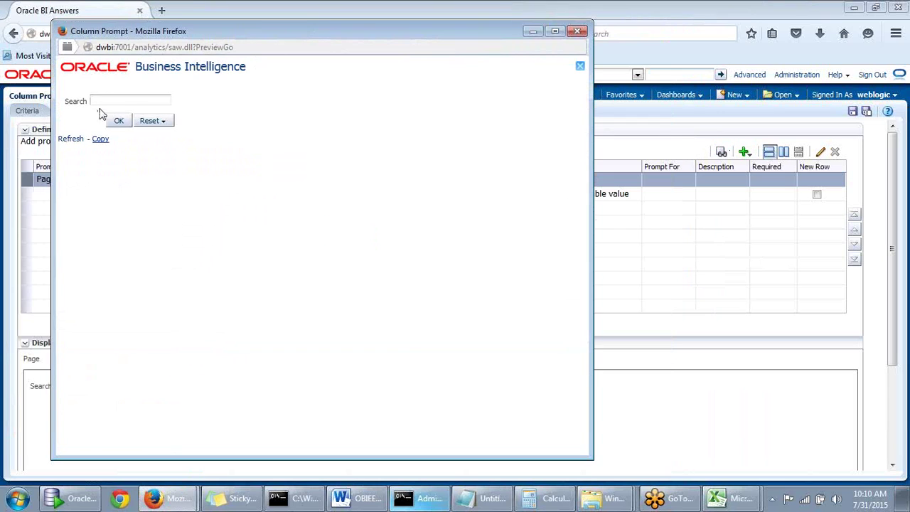
click(101, 101)
drag(320, 30, 479, 34)
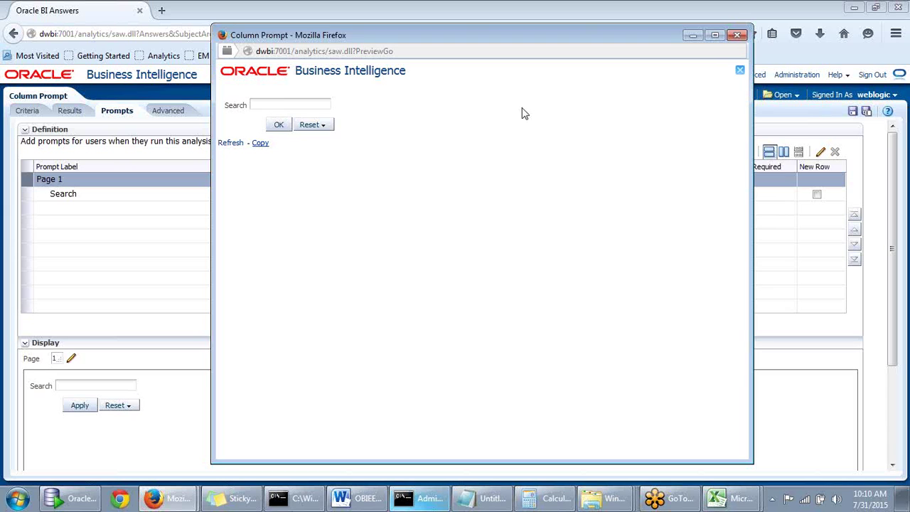
click(739, 35)
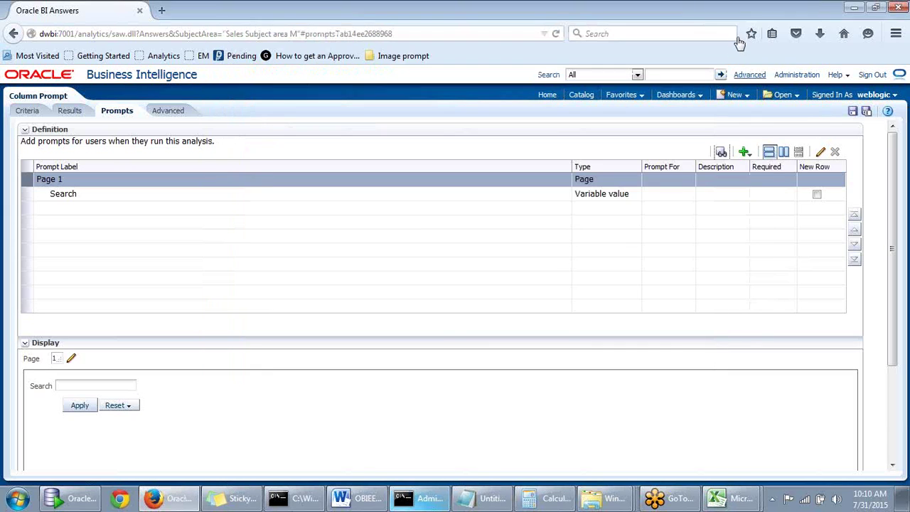
Edit the SQL filter and append 'or' after the Upper REGION condition
click(32, 111)
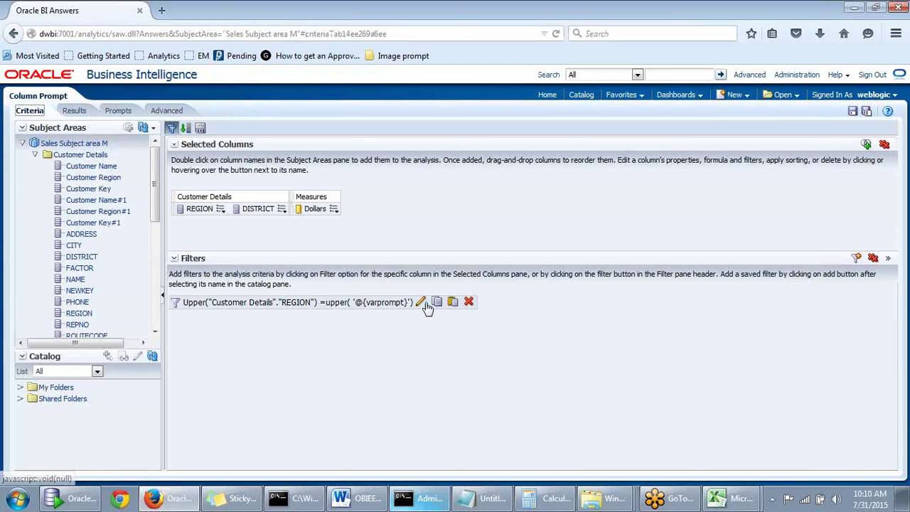
click(419, 303)
drag(320, 322, 301, 317)
click(240, 347)
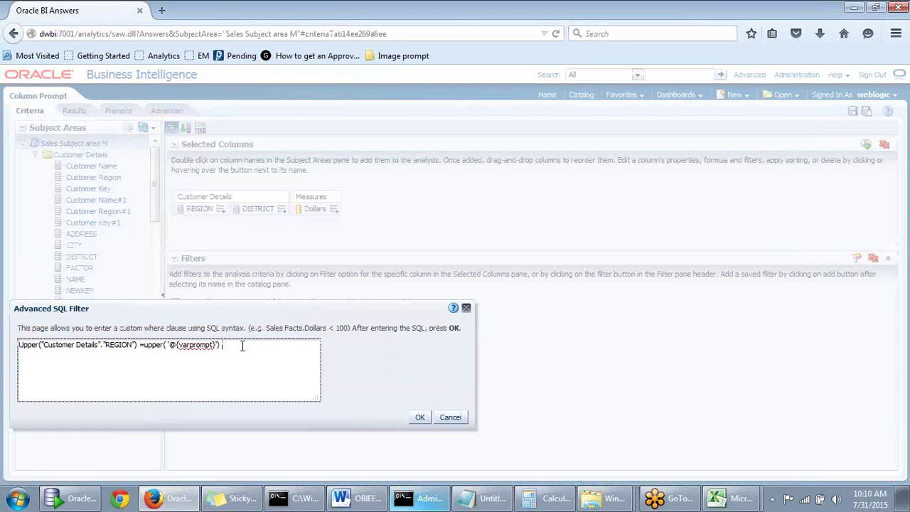
text(or)
Add Upper("Customer Details"."DISTRICT") = upper('@{varprompt}') as the second condition, save, and view results
drag(219, 346, 17, 347)
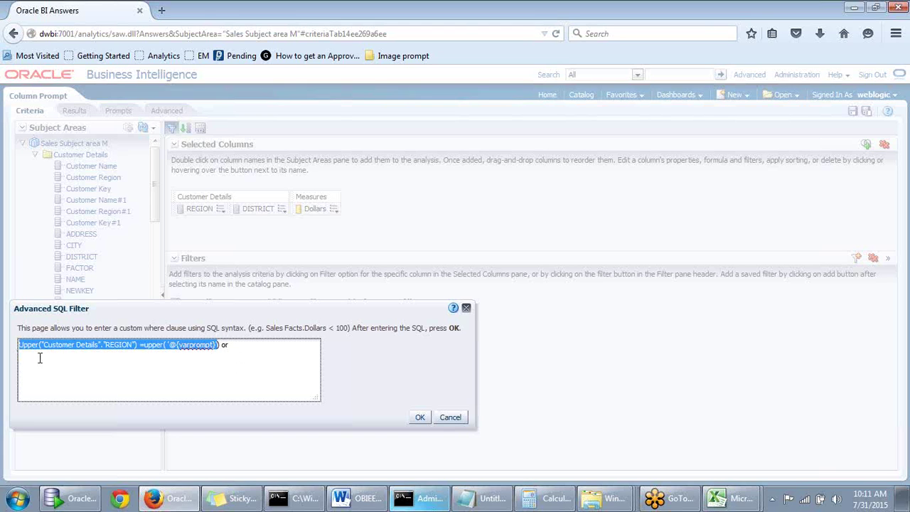
click(36, 361)
text(Upper("Customer Details"."REGION") =upper('@{varprompt}'))
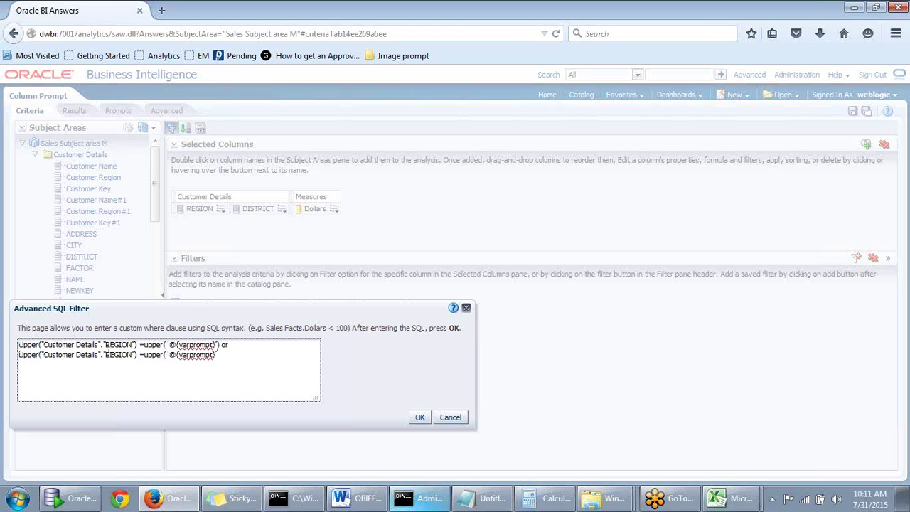
drag(107, 357, 134, 363)
text(DIS)
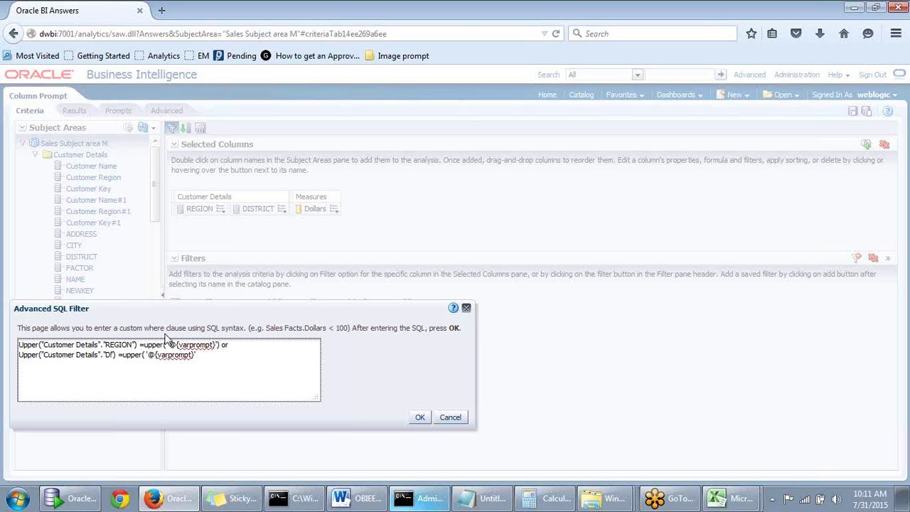
text(TRICT)
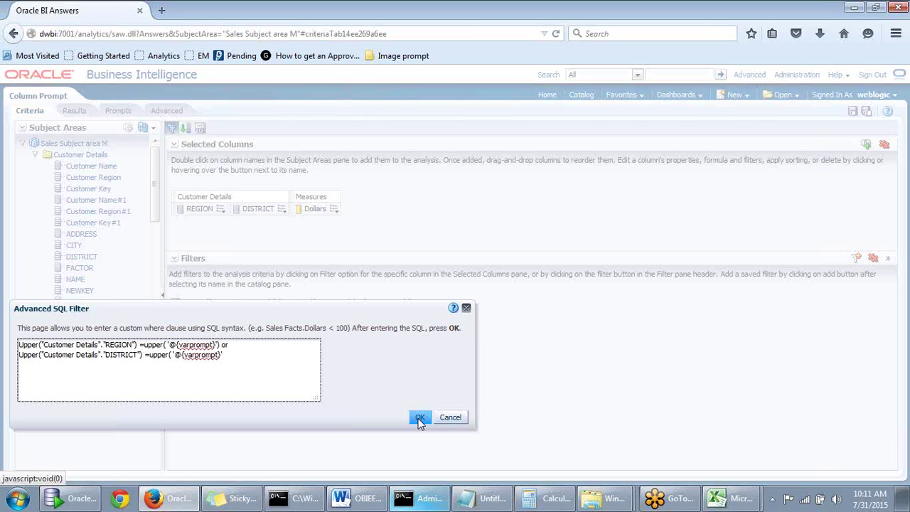
click(234, 352)
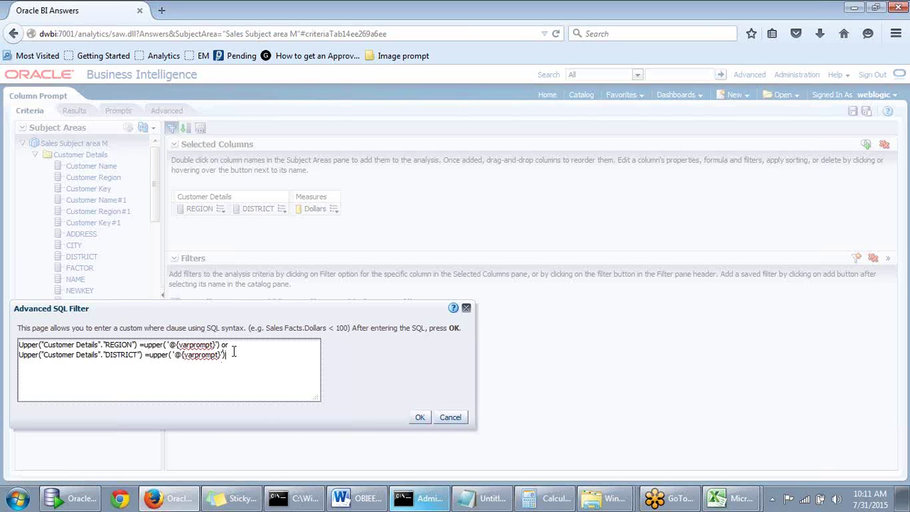
click(422, 419)
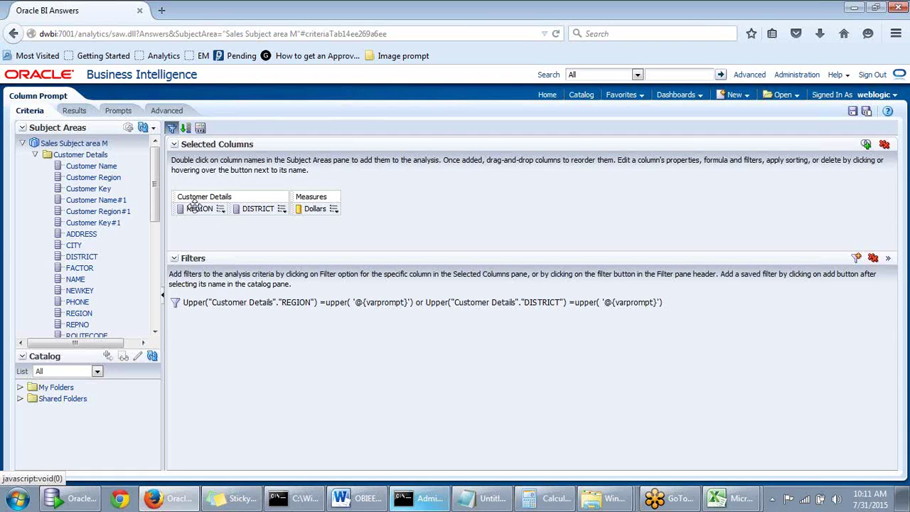
click(78, 112)
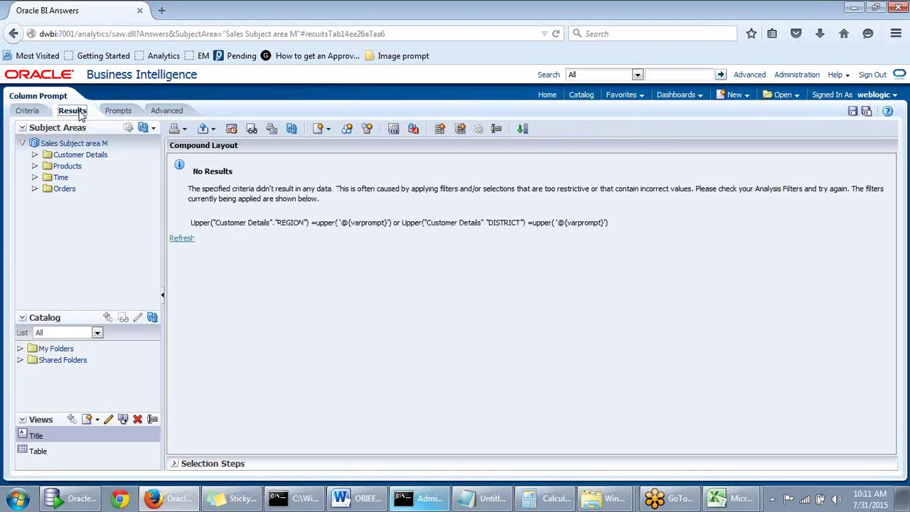
Preview the prompt with 'florida' and open the East / Florida row showing 1625588.32 Dollars
click(120, 112)
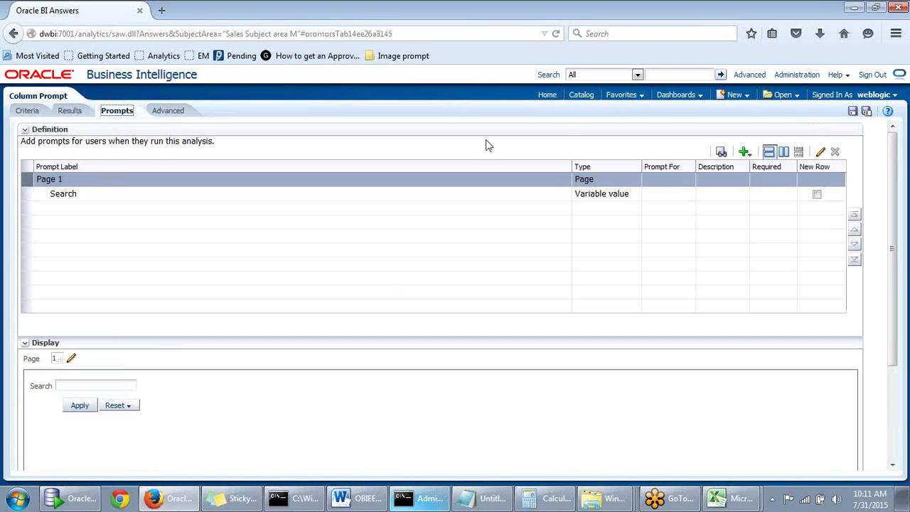
click(720, 152)
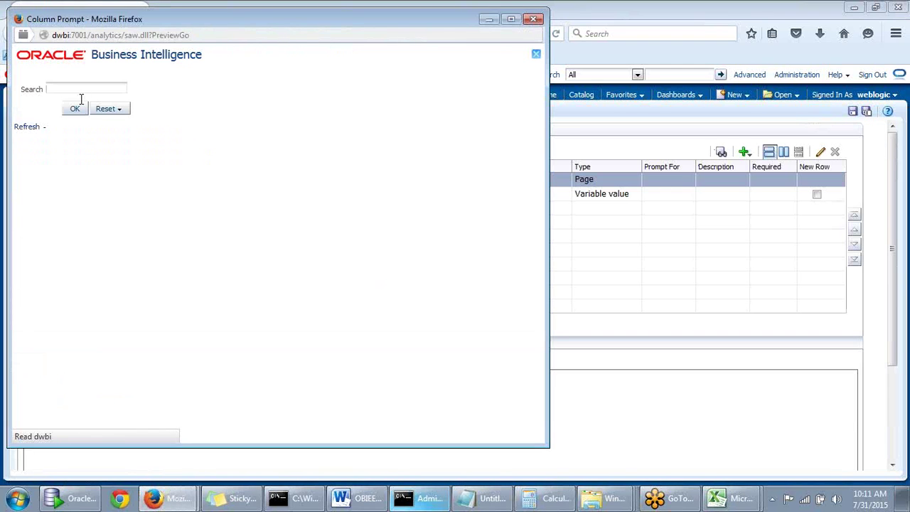
click(83, 89)
text(florida)
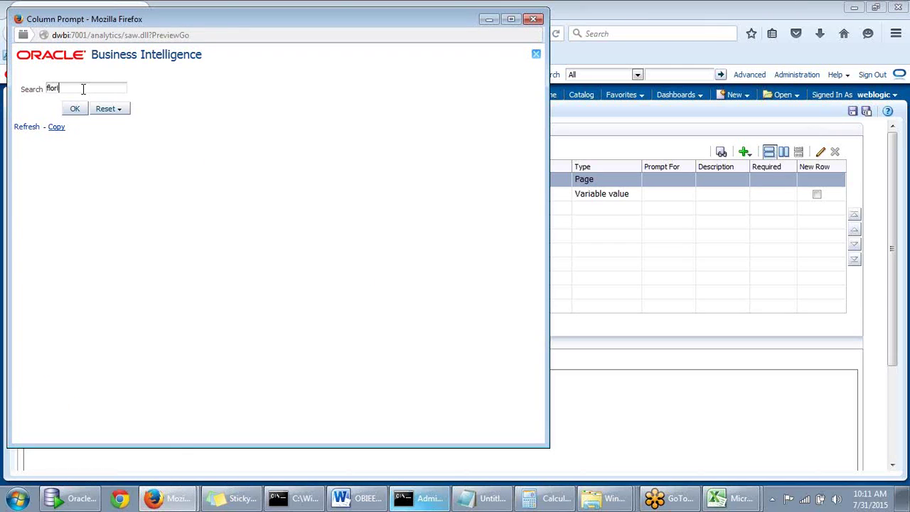
click(80, 108)
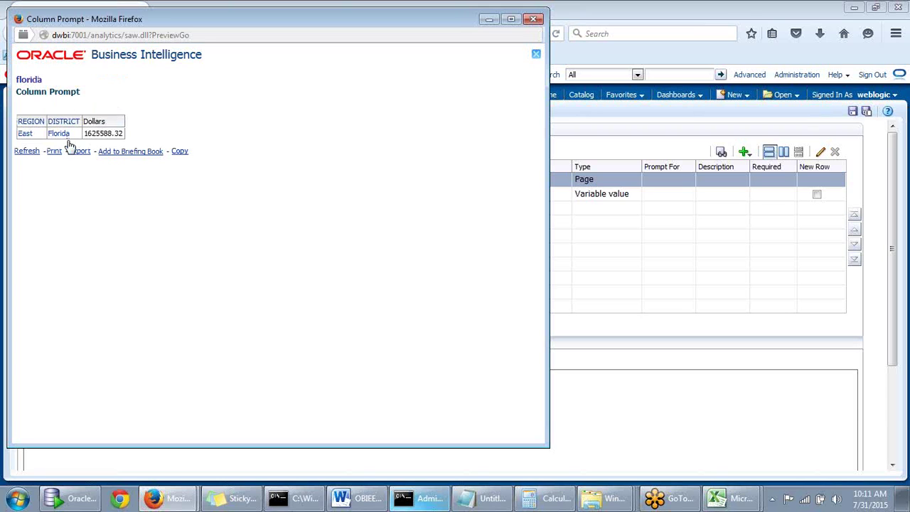
click(63, 136)
drag(249, 22, 333, 31)
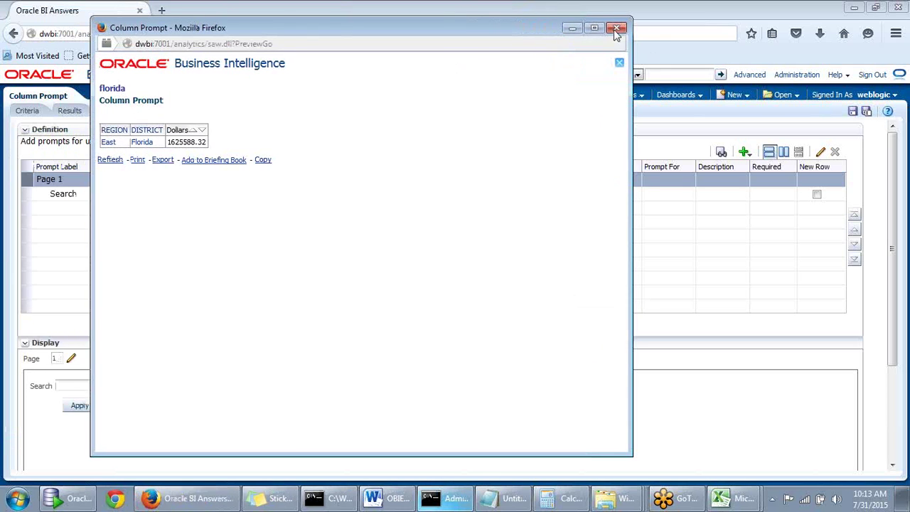
Reopen the prompt preview and search 'Flor', which returns No Results
click(616, 28)
click(722, 153)
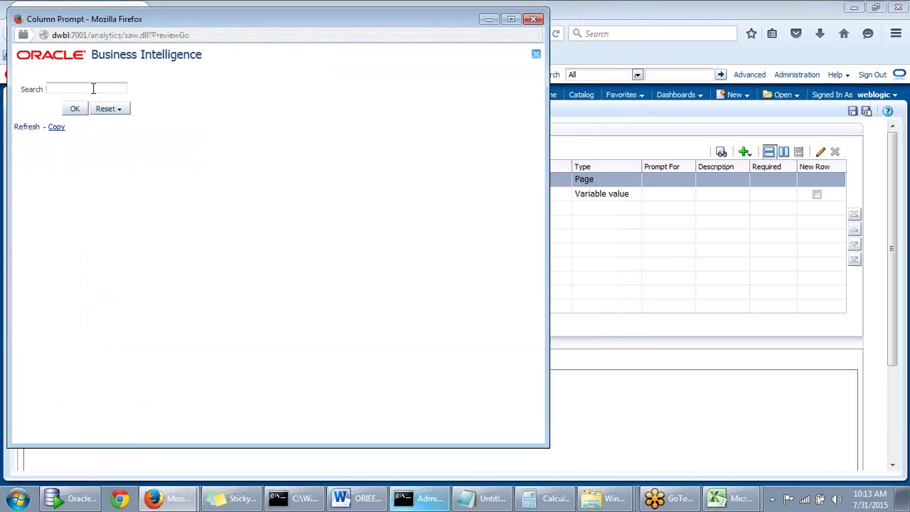
click(99, 83)
text(Flor)
click(75, 108)
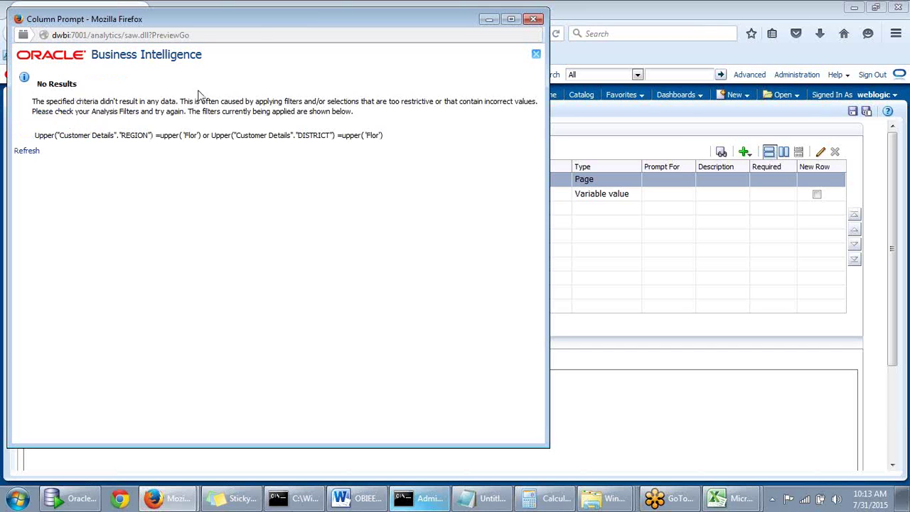
drag(267, 24, 336, 29)
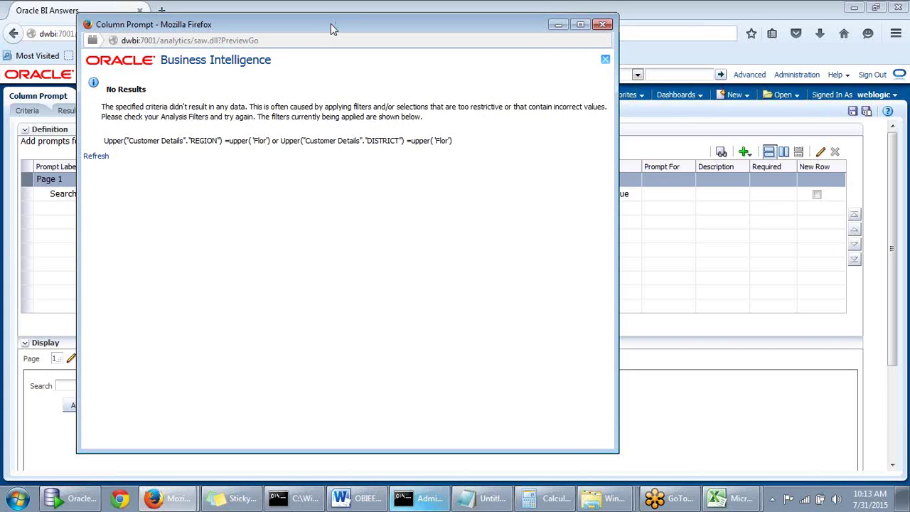
drag(331, 33, 352, 37)
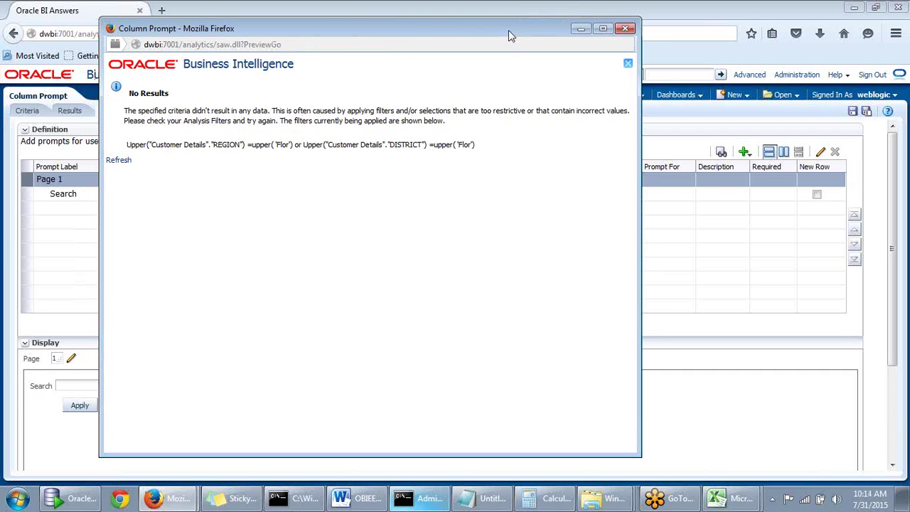
drag(512, 35, 539, 45)
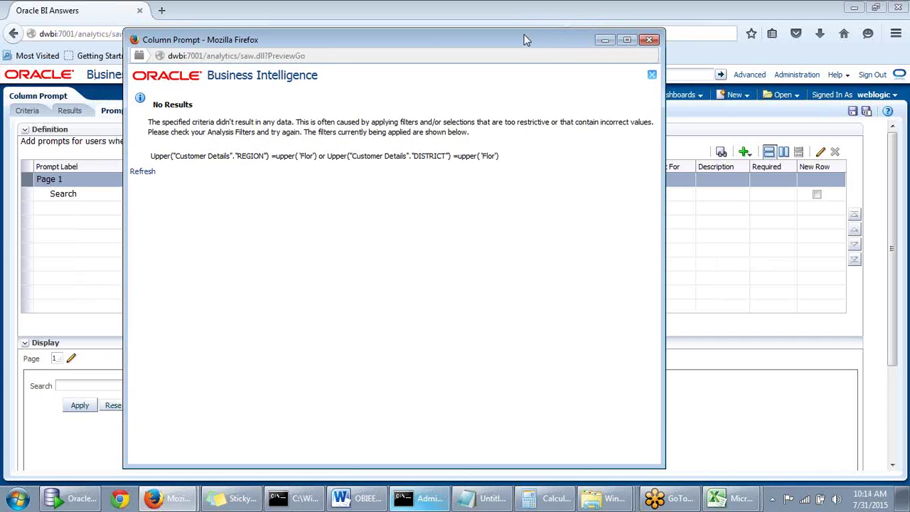